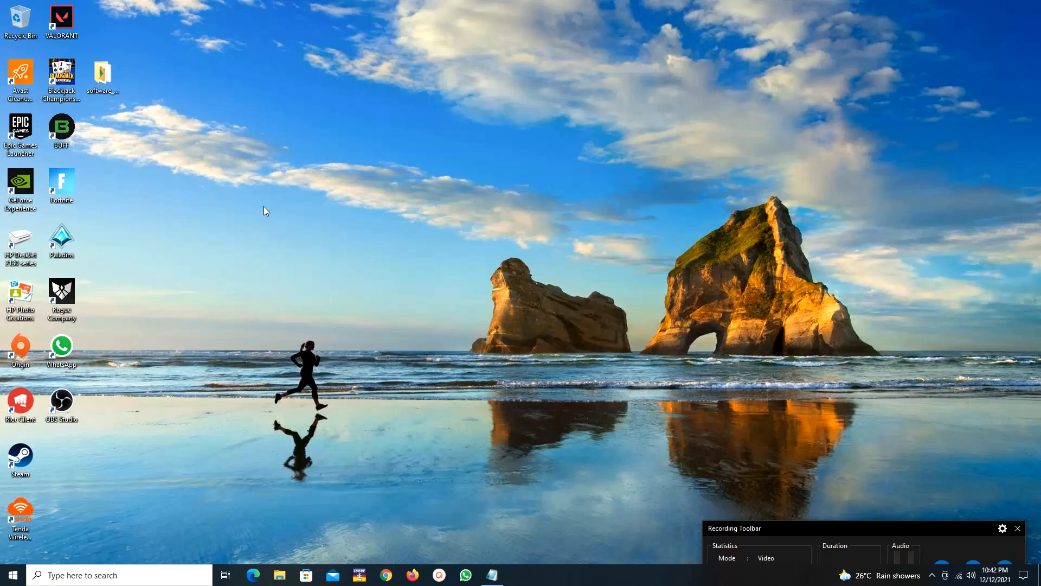
- Open the software_UCCD3243 folder from the desktop and position its window clear of the desktop shortcuts
double_click(115, 85)
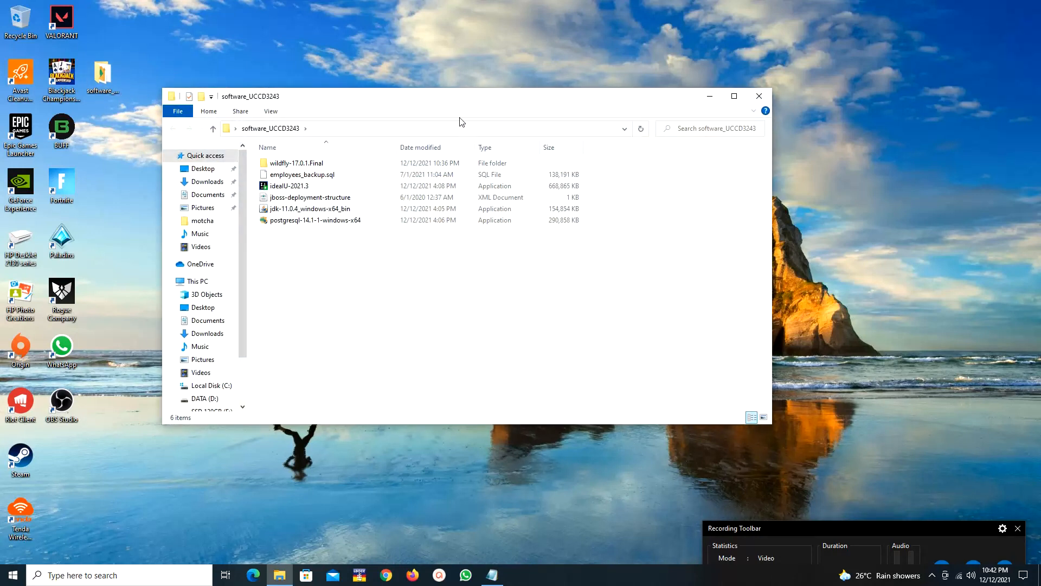
drag(460, 102, 422, 148)
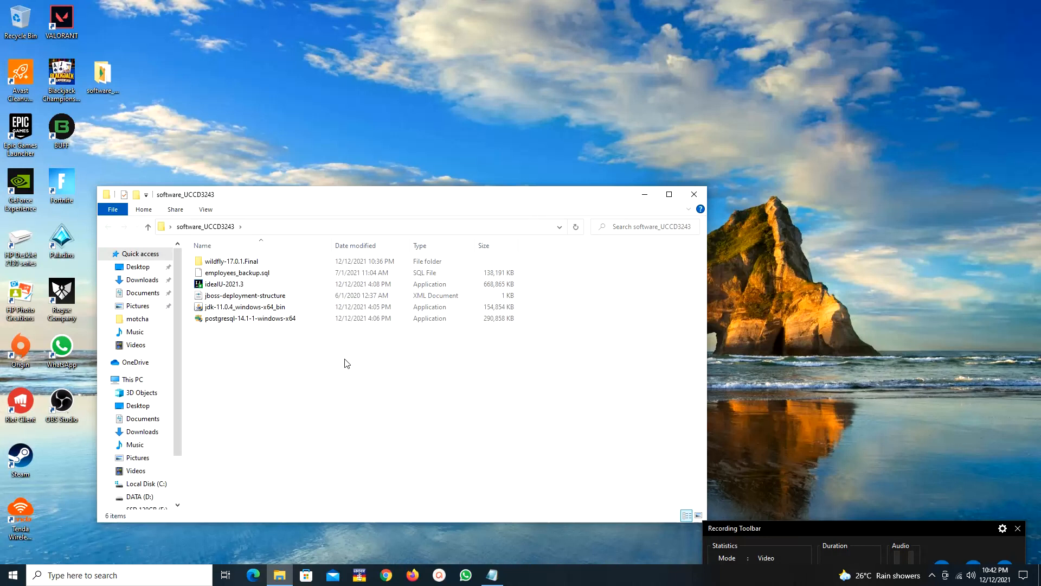
drag(343, 194, 335, 105)
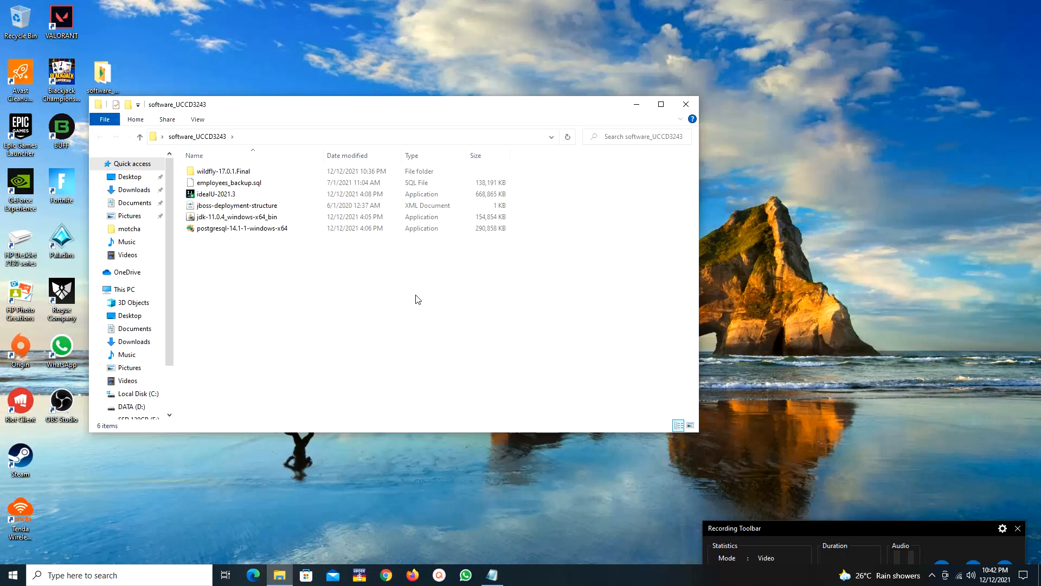
drag(378, 111, 415, 100)
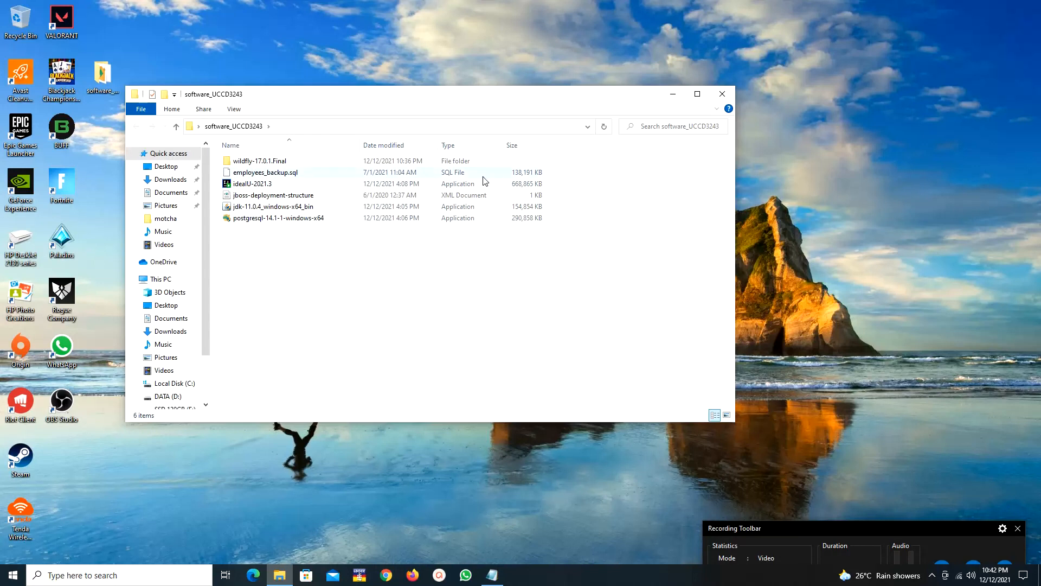
drag(503, 107, 486, 135)
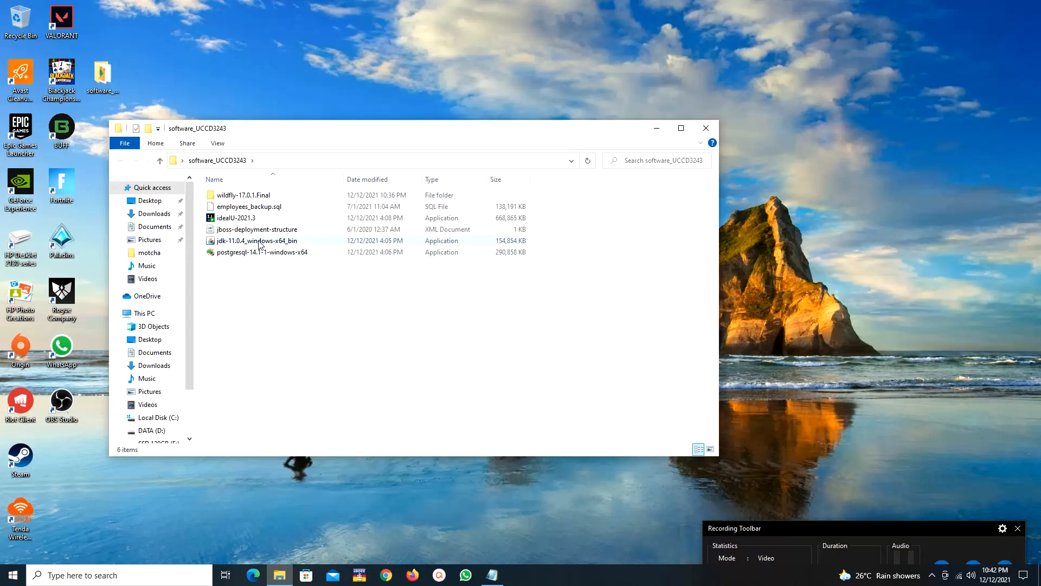
- Install Java SE Development Kit 11.0.4 from jdk-11.0.4_windows-x64_bin with the default features and location, then close the finished installer
double_click(259, 241)
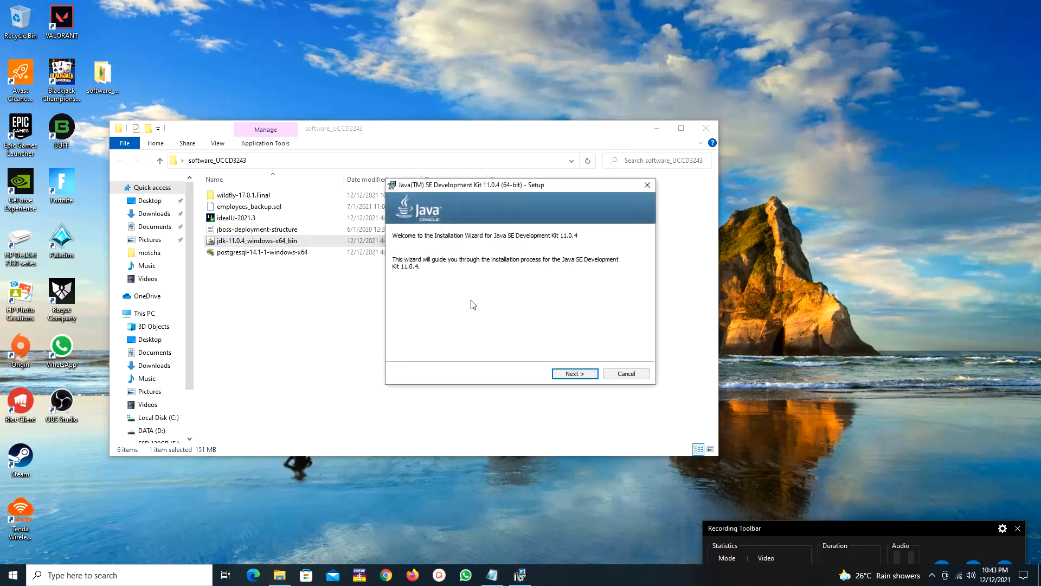
click(569, 374)
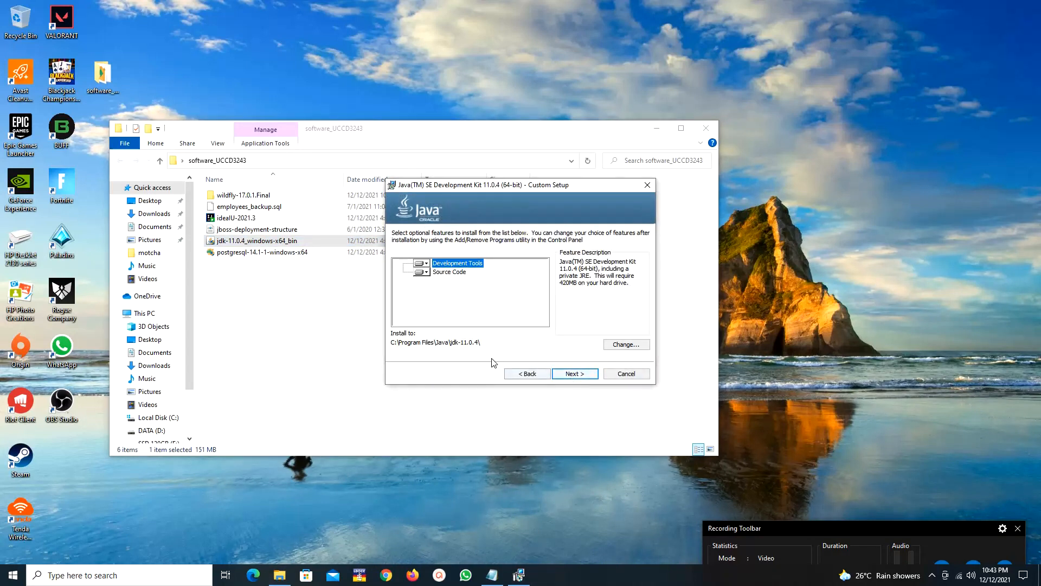
click(572, 374)
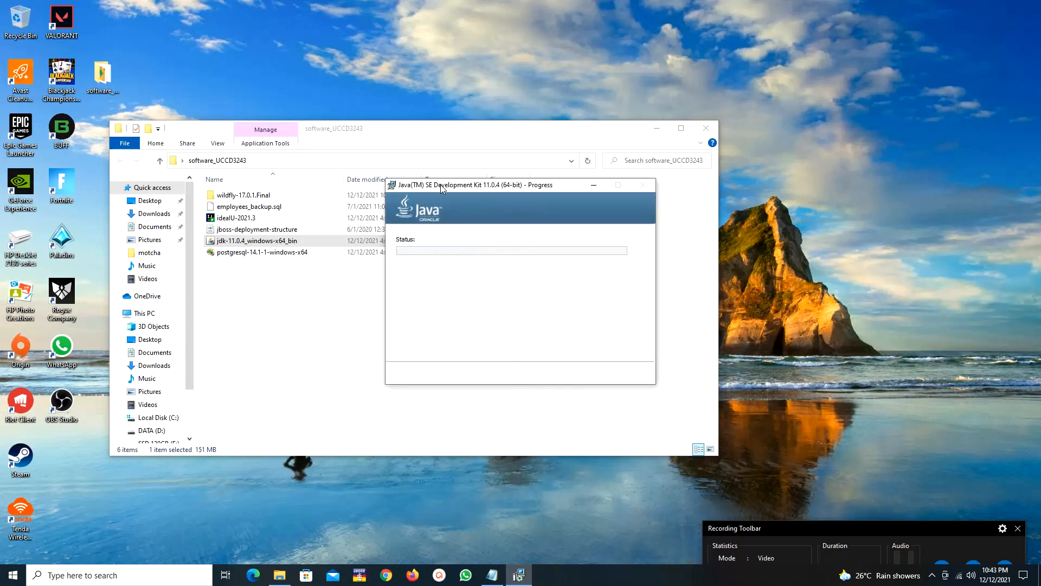
drag(441, 185, 310, 261)
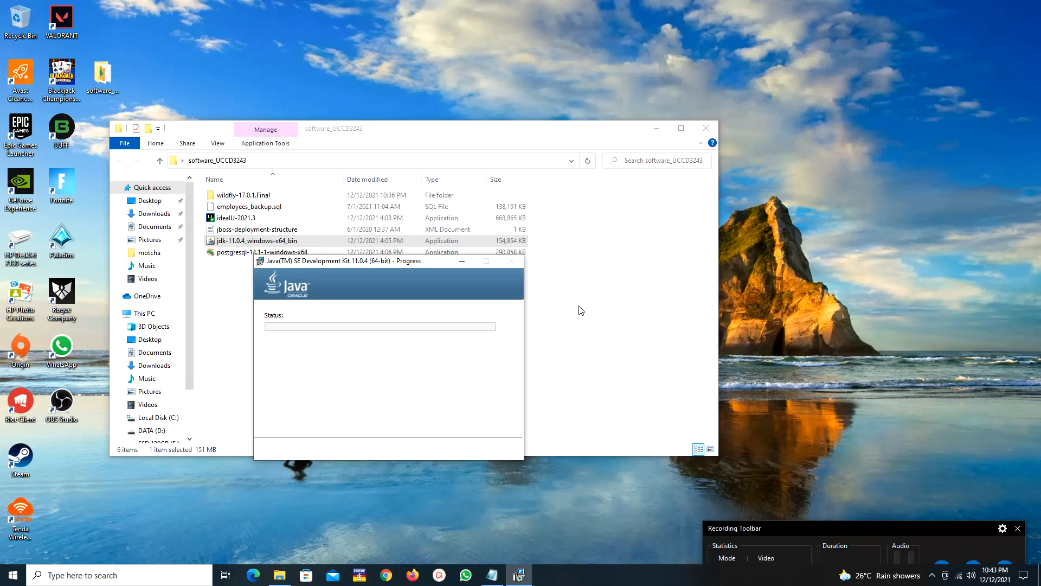
drag(825, 525, 849, 491)
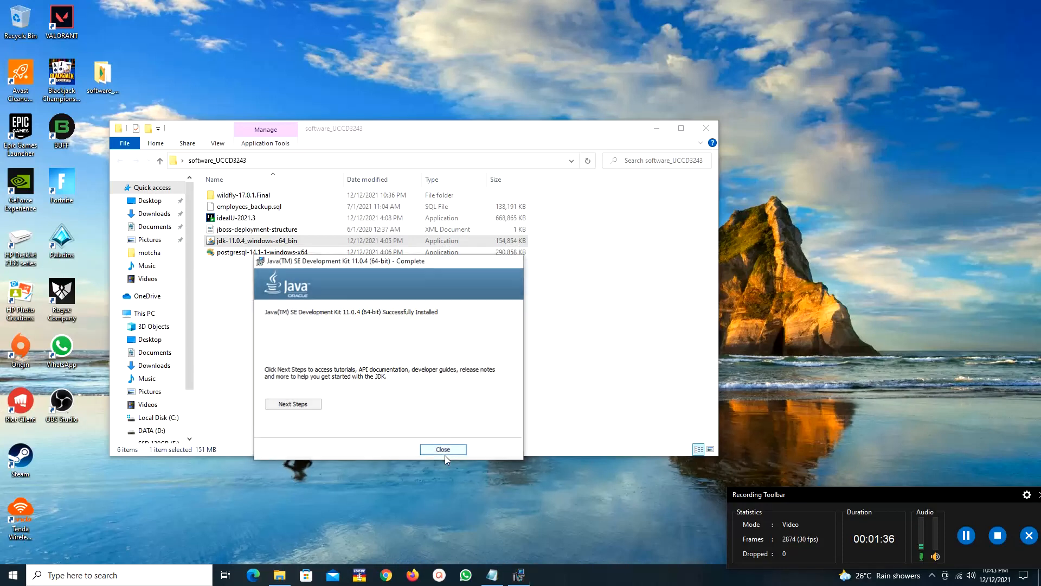
click(445, 449)
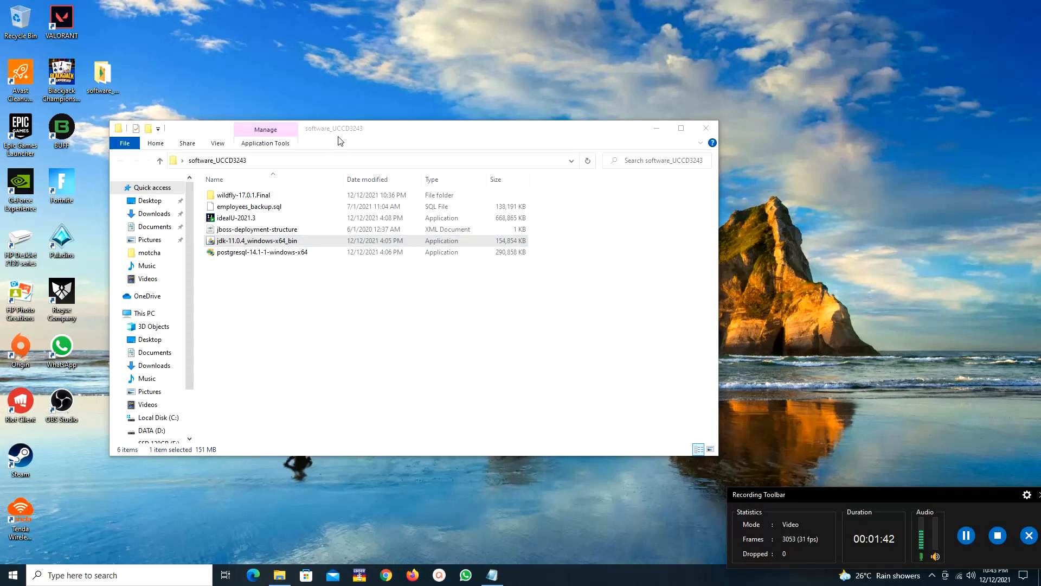
drag(391, 133, 399, 118)
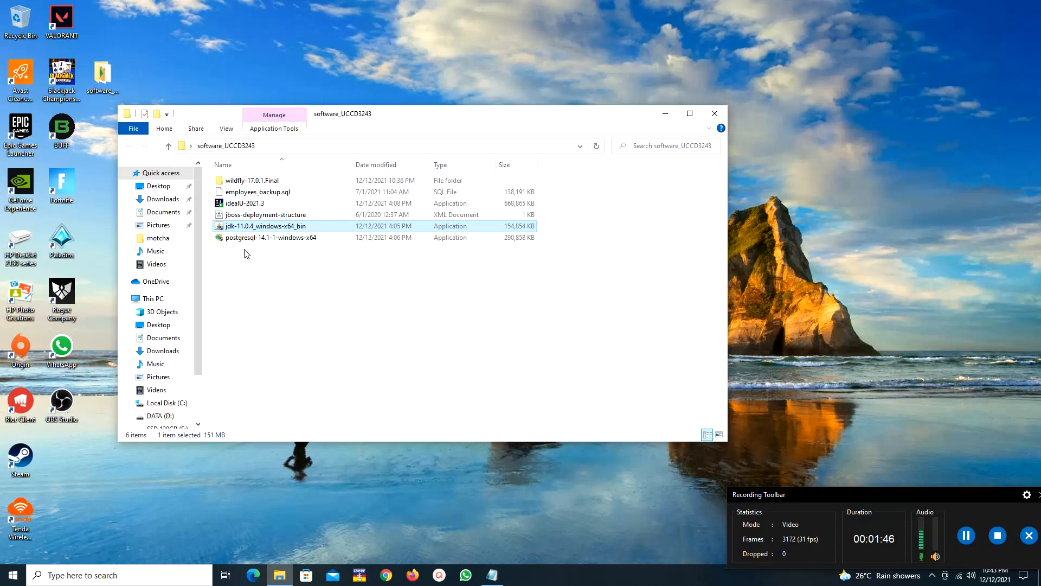
right_click(163, 299)
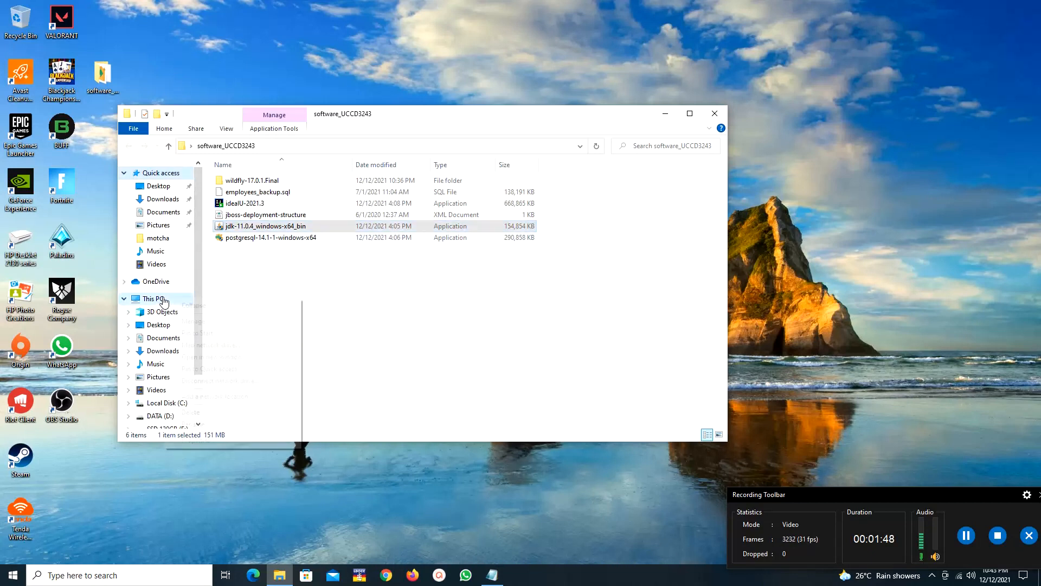
click(266, 275)
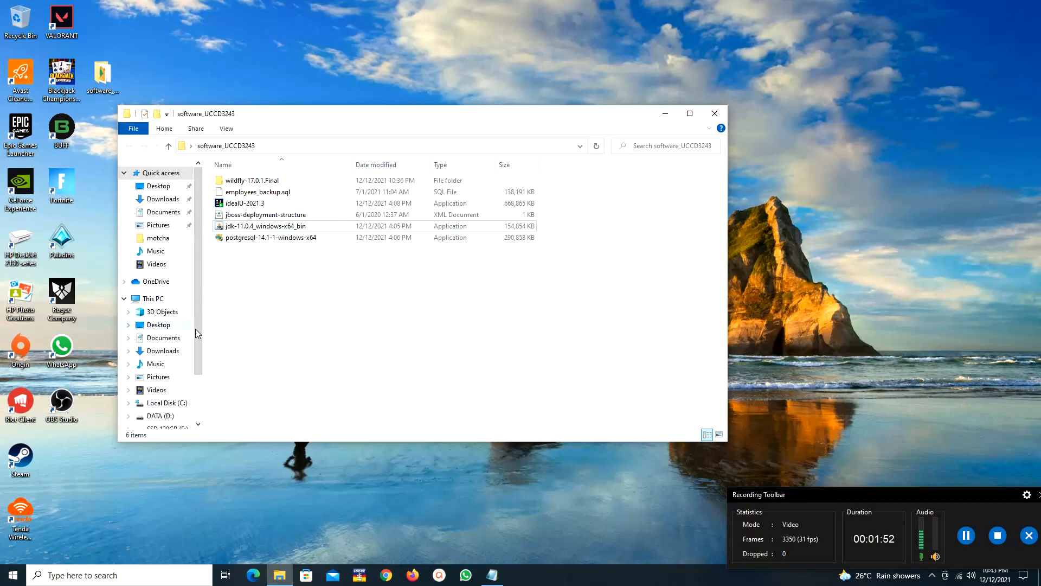
- Browse to the JDK's bin folder at C:\Program Files\Java\jdk-11.0.4\bin
click(180, 406)
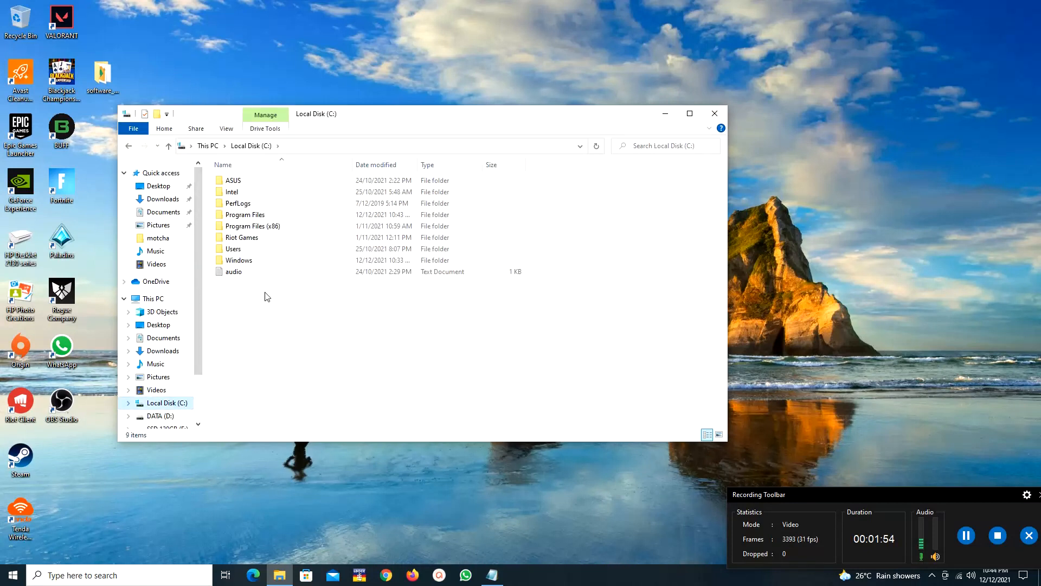
double_click(246, 216)
click(244, 211)
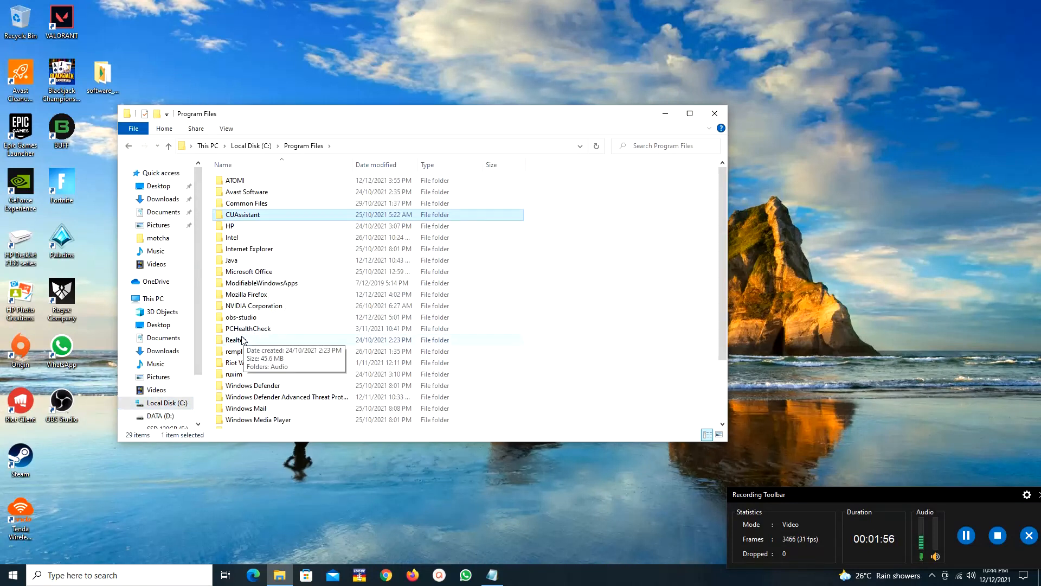
scroll(242, 336, down, 3)
scroll(251, 341, up, 3)
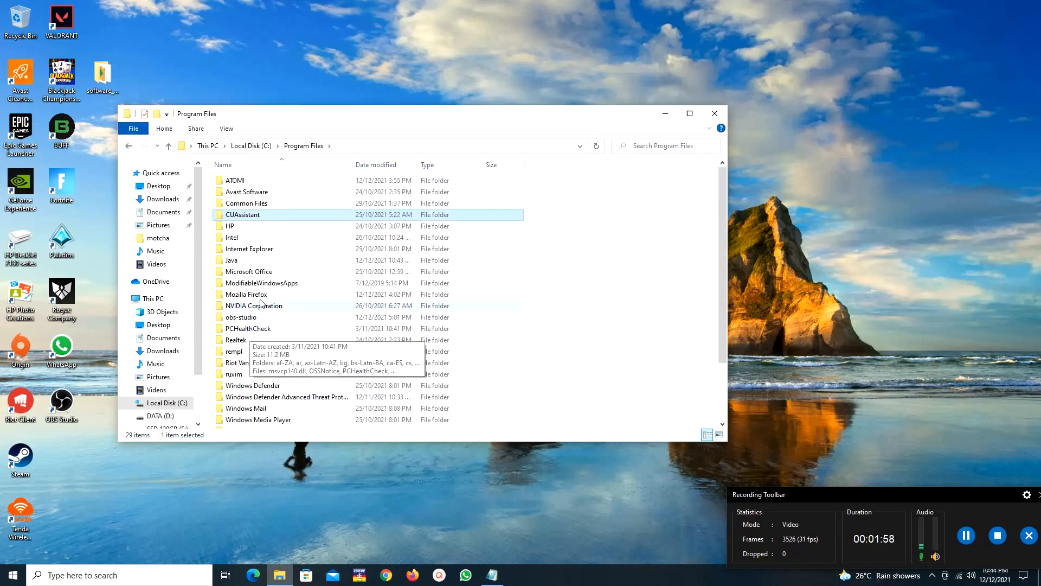
double_click(234, 265)
double_click(242, 181)
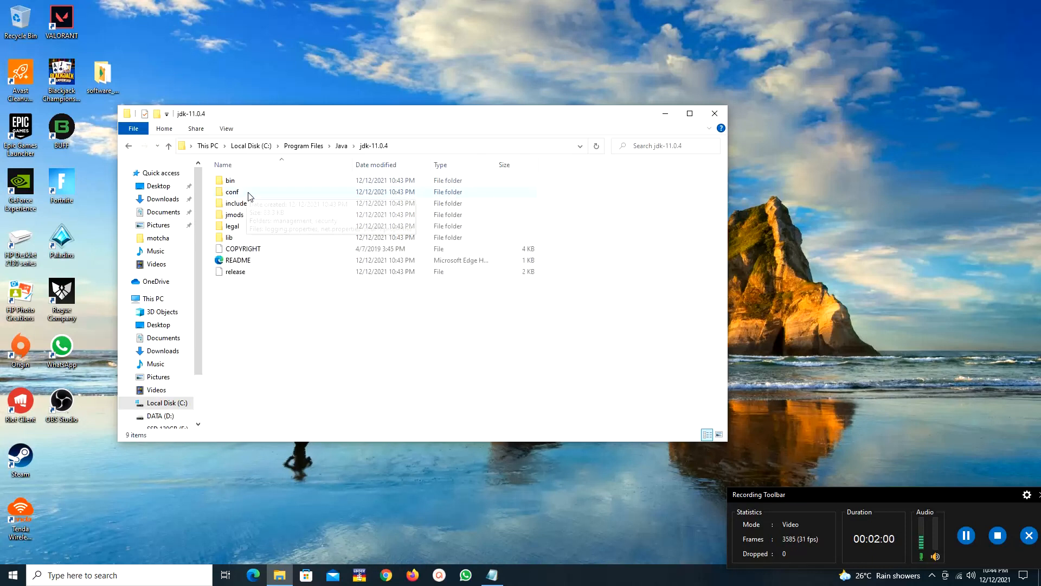
double_click(244, 181)
- Copy the bin folder's path from the properties of api-ms-win-core-console-l1-1-0.dll and close the properties and folder windows
right_click(253, 194)
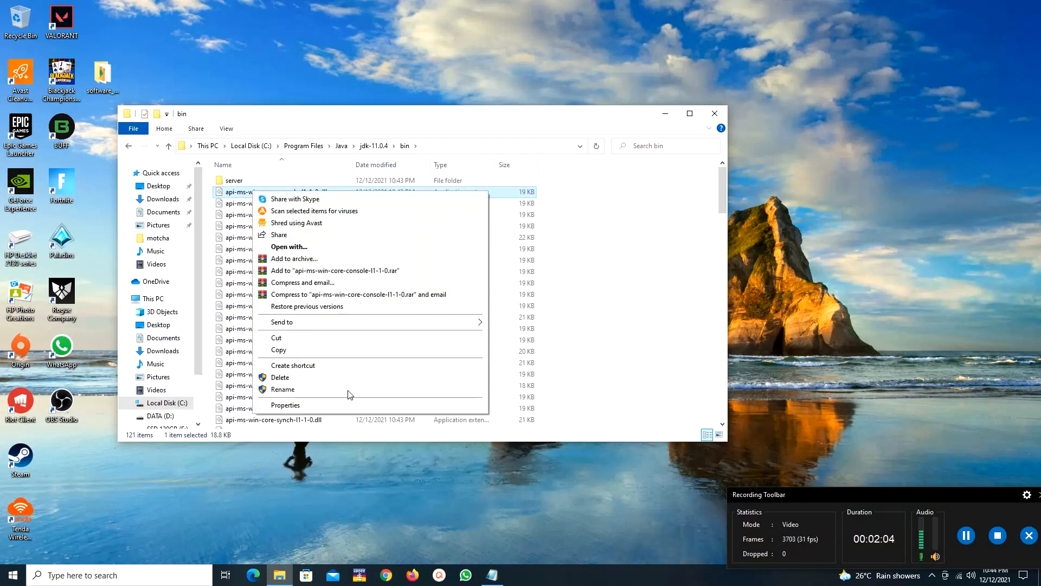
click(286, 405)
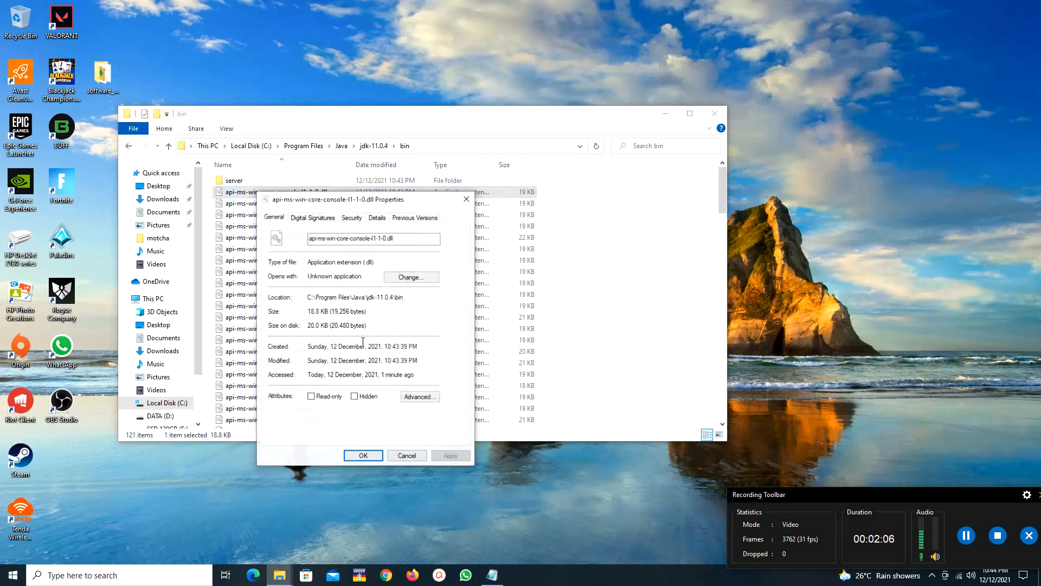
drag(309, 295, 418, 298)
key(ctrl+c)
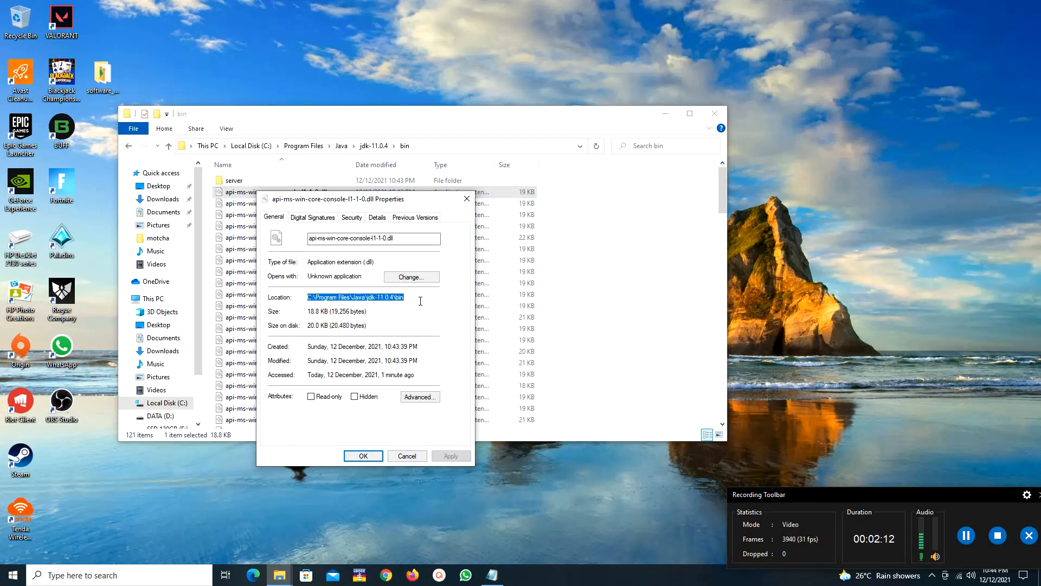
click(467, 201)
click(715, 113)
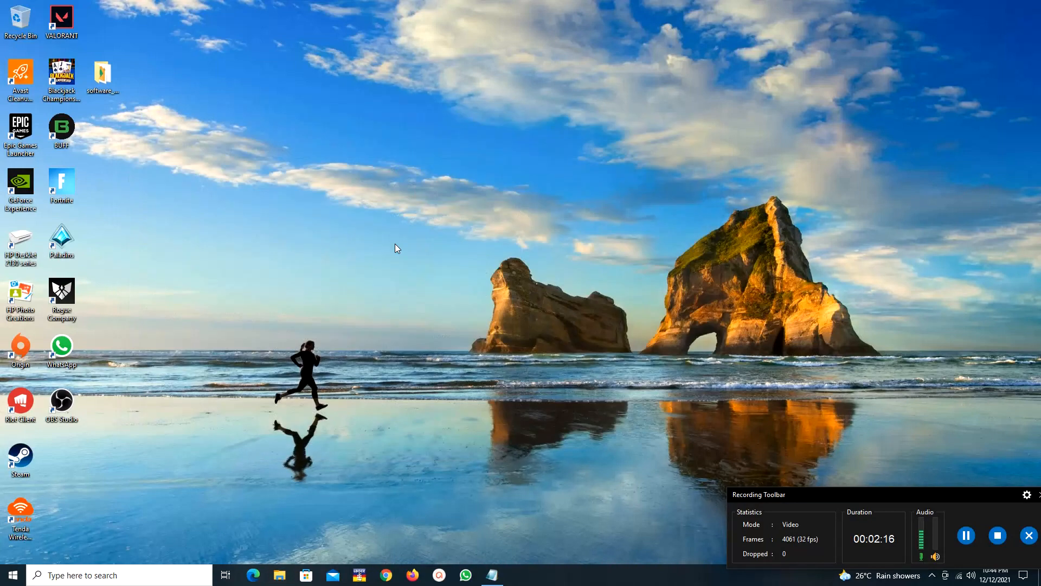
- Open the Environment Variables dialog through This PC's properties and the advanced system settings
click(279, 575)
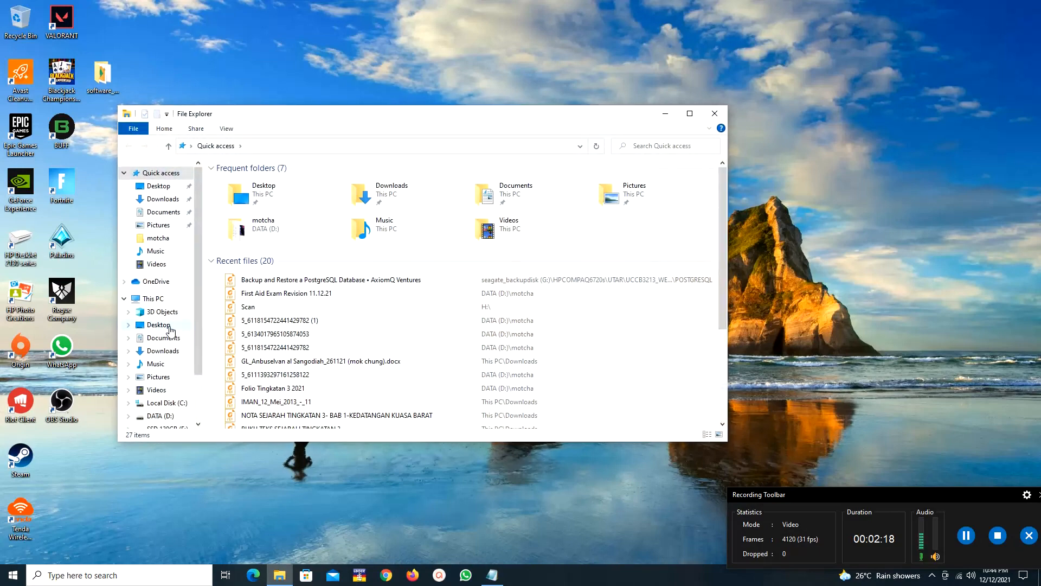
click(153, 299)
right_click(153, 298)
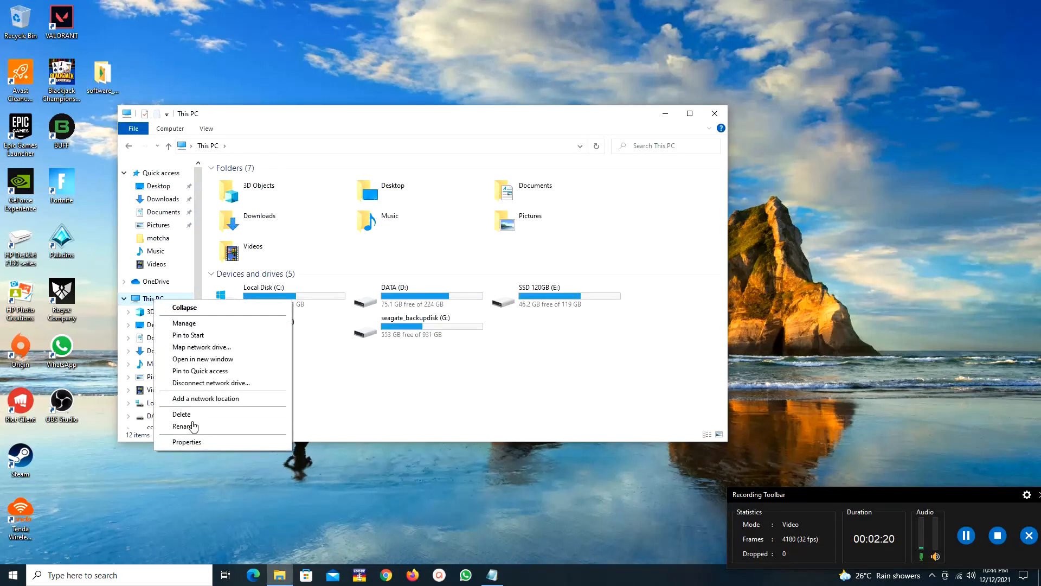
click(186, 442)
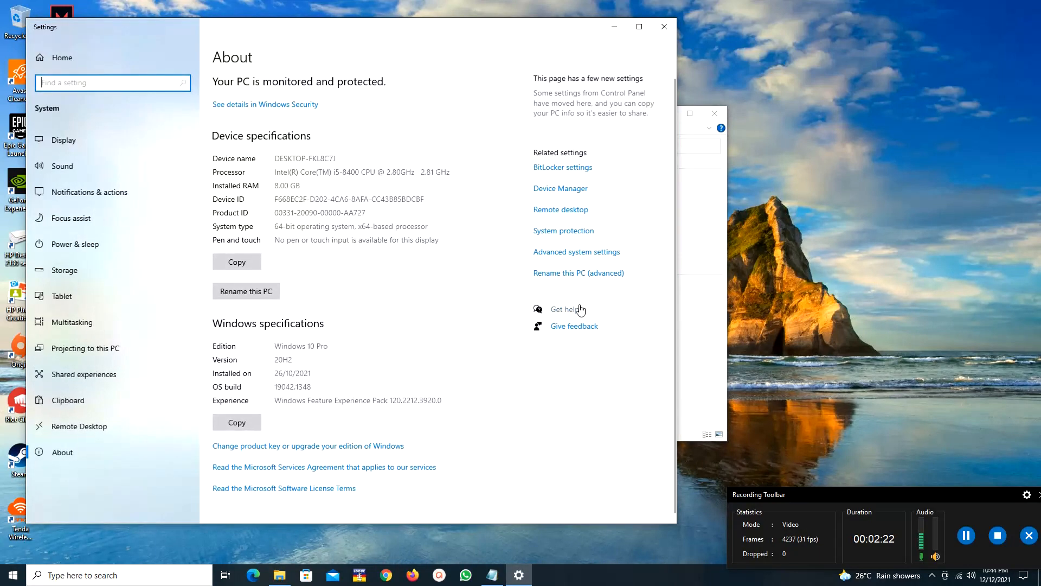
click(575, 253)
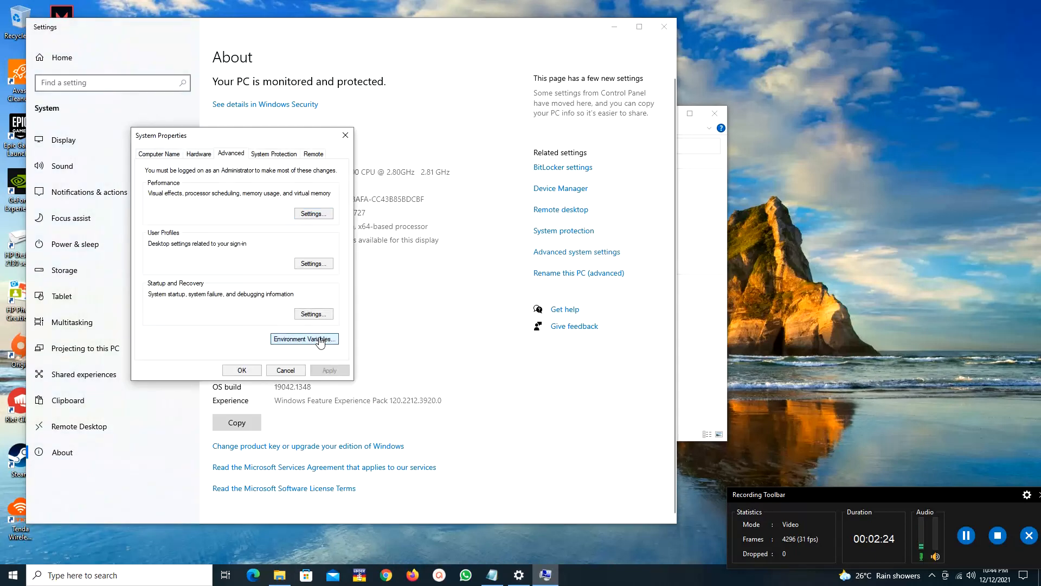
click(320, 339)
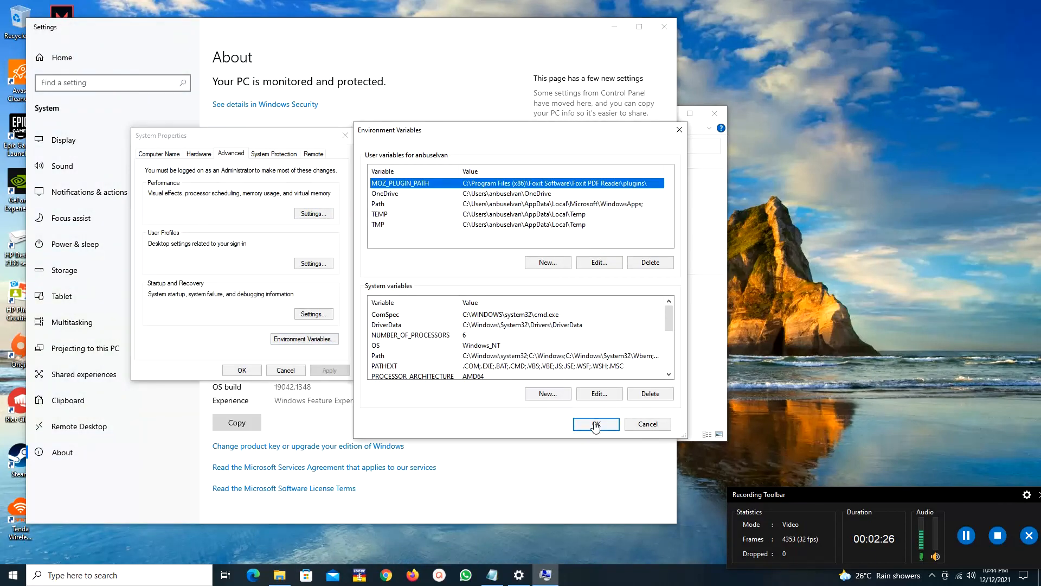
- Create a new system variable JAVA_HOME with the value C:\Program Files\Java\jdk-11.0.4
click(487, 356)
click(557, 394)
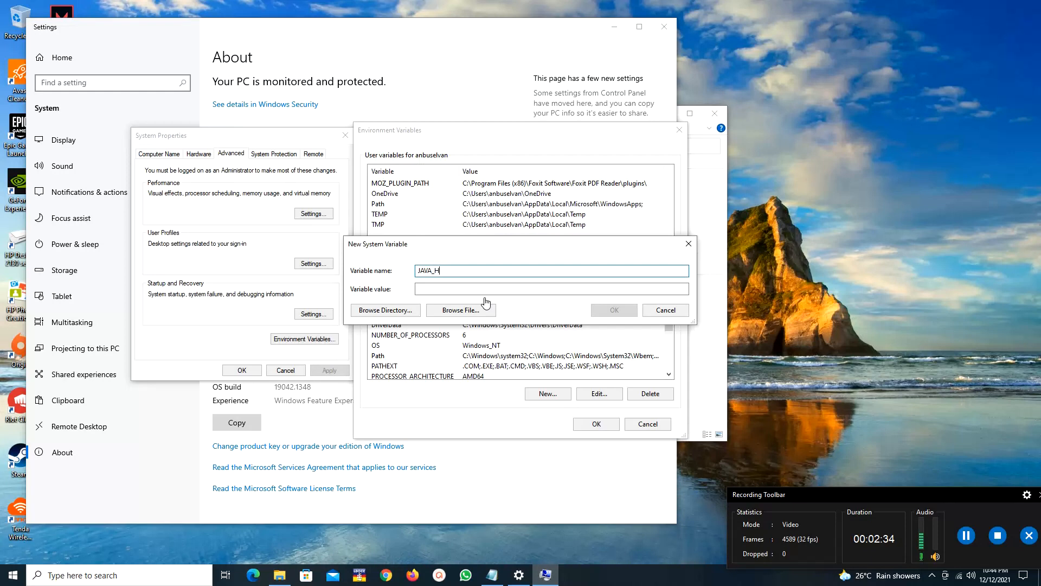
text(JAVA_HOME)
click(467, 291)
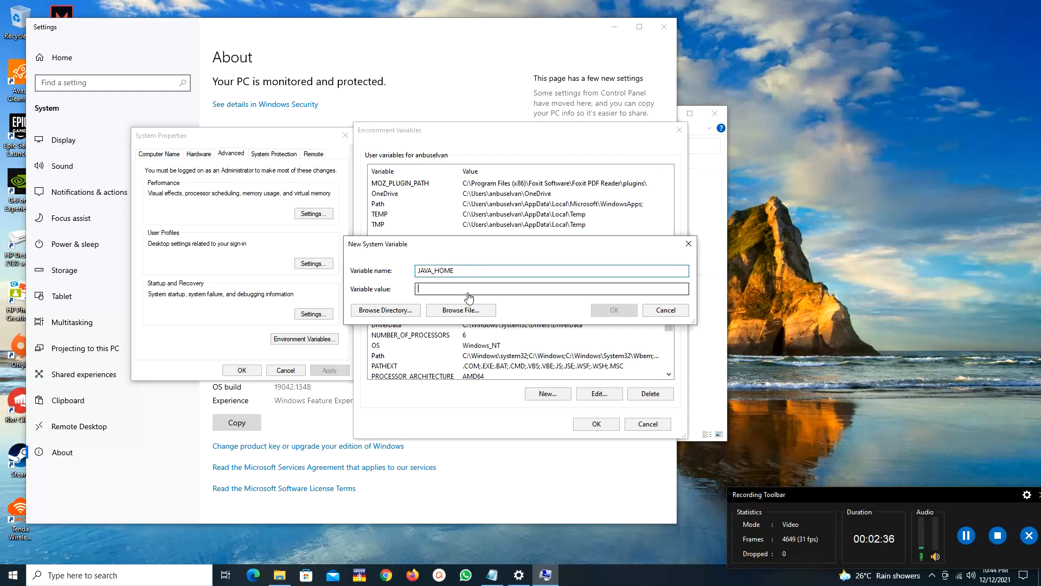
key(ctrl+v)
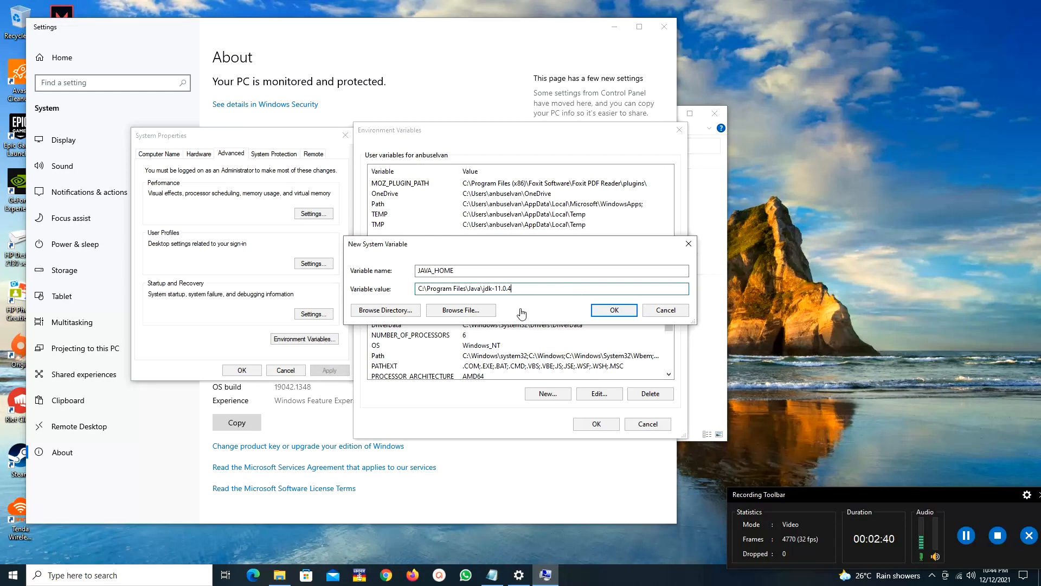
click(614, 310)
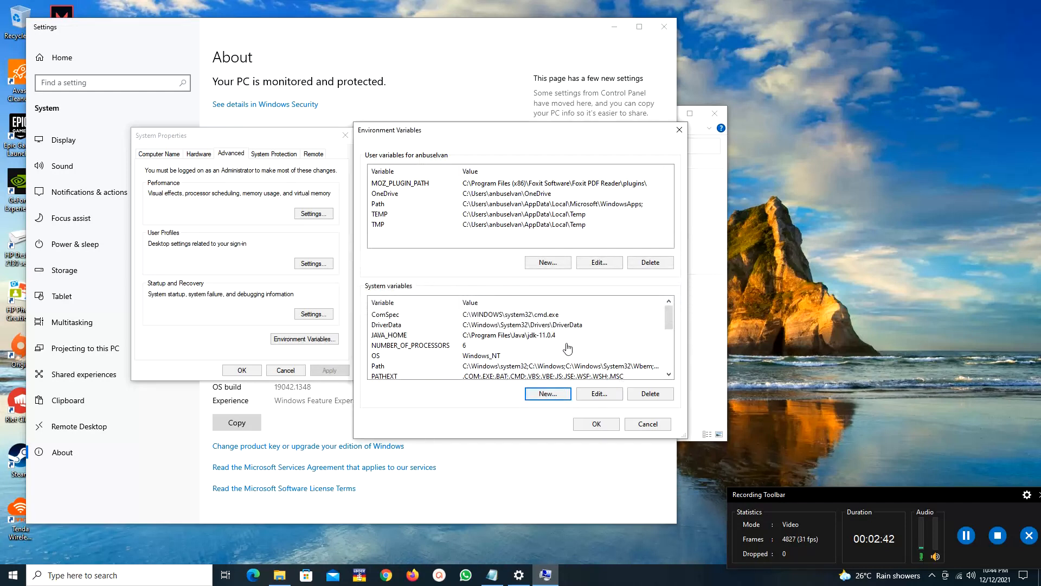
- Add C:\Program Files\Java\jdk-11.0.4\bin as a new entry in the system Path variable
scroll(564, 347, down, 1)
click(511, 335)
click(595, 394)
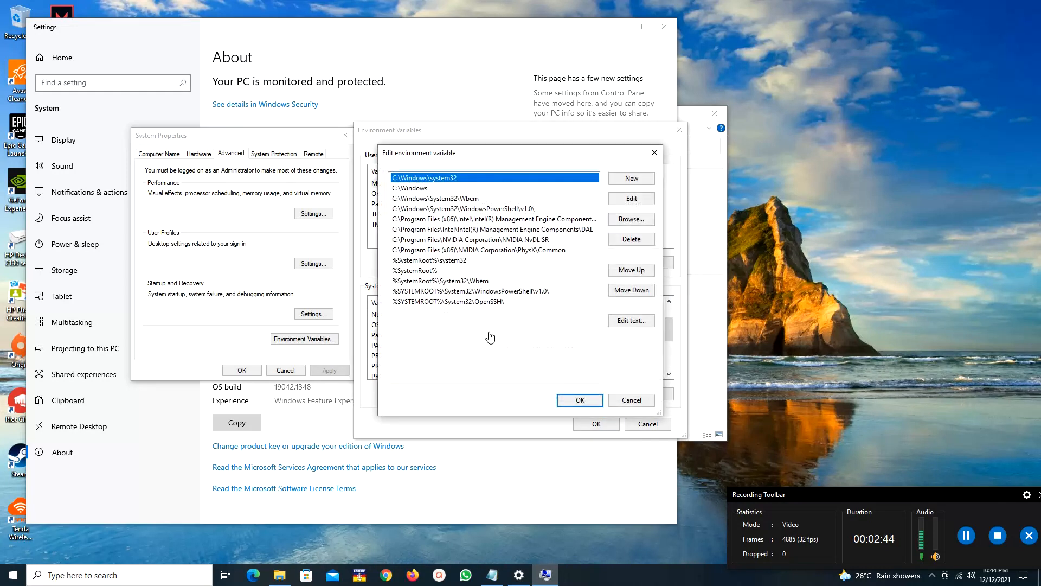
click(629, 181)
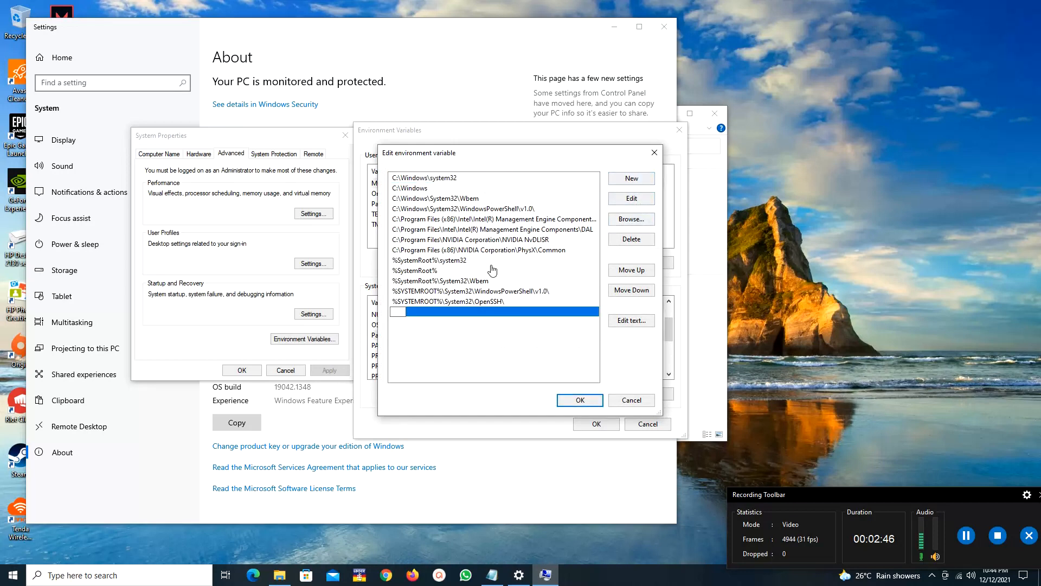
key(ctrl+v)
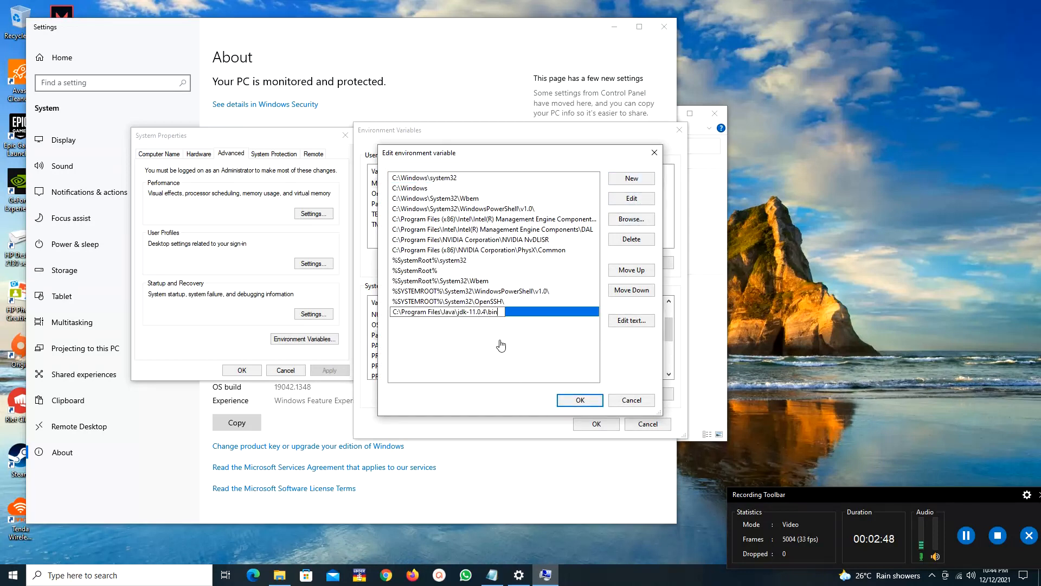
click(580, 400)
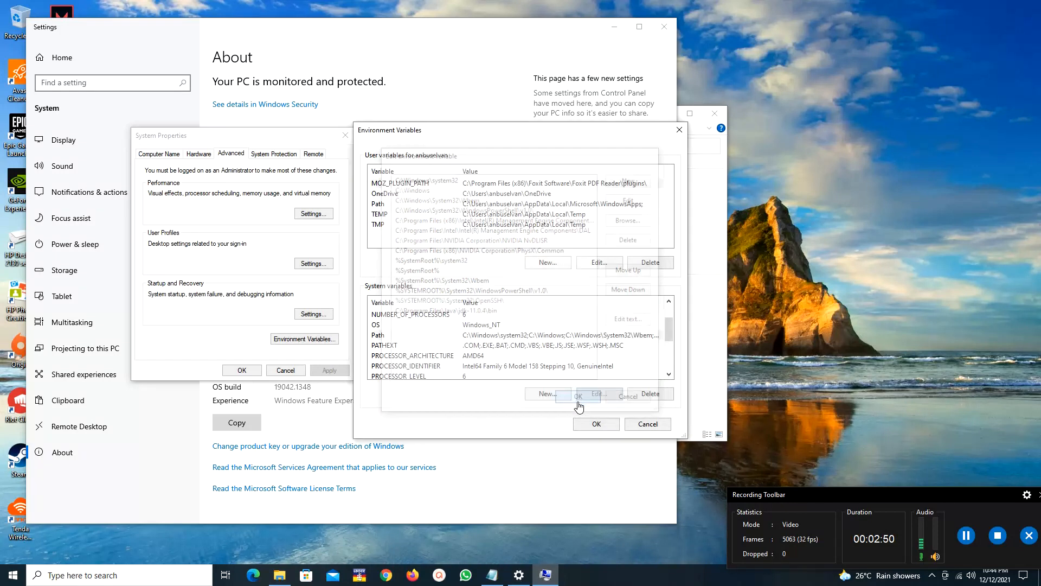
- Edit the system Path variable and move the C:\Program Files\Java\jdk-11.0.4\bin entry up to directly below C:\Windows
scroll(474, 341, up, 1)
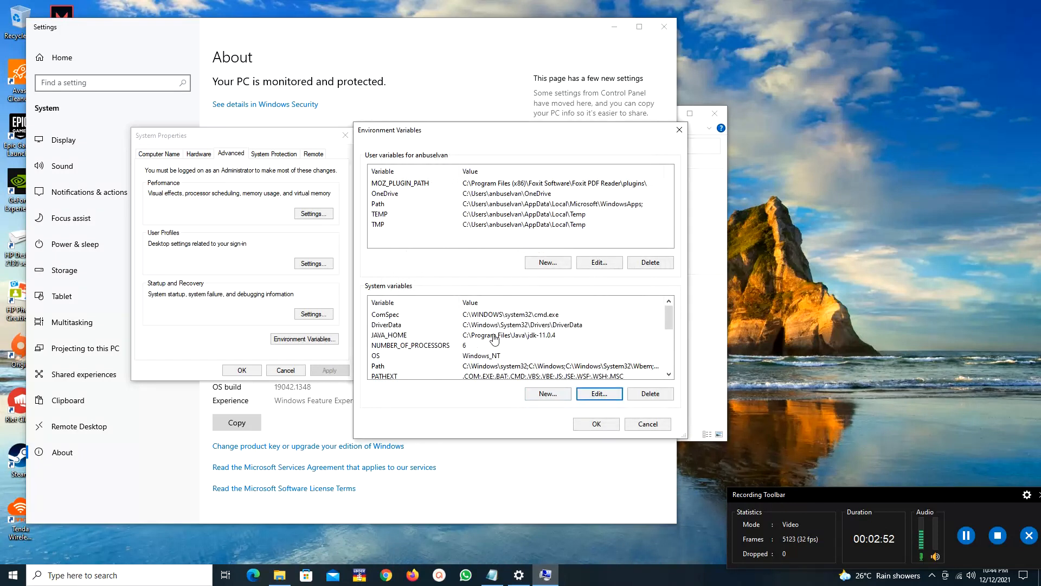
click(495, 336)
scroll(520, 353, down, 1)
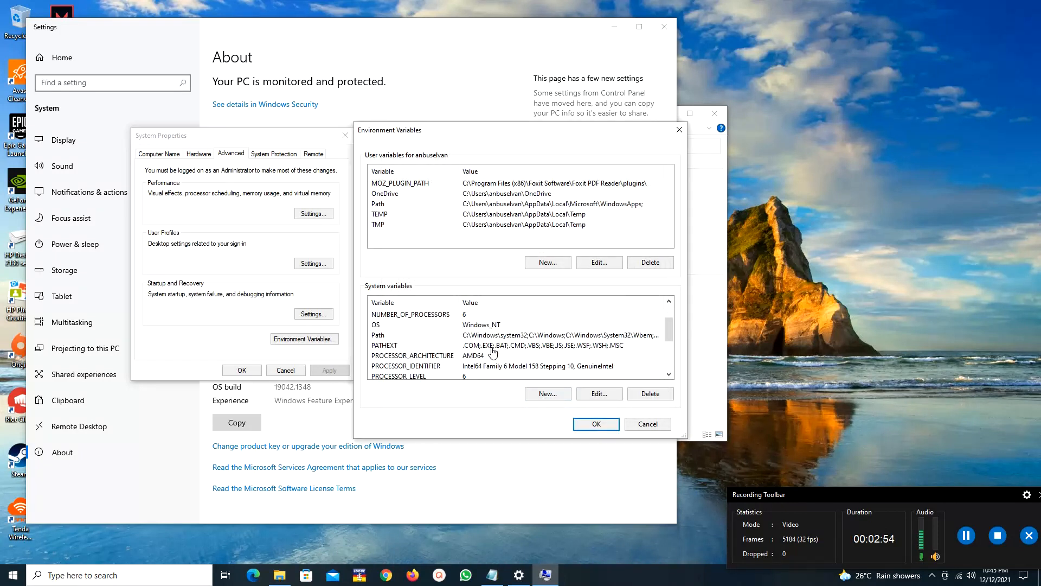
click(529, 337)
double_click(530, 336)
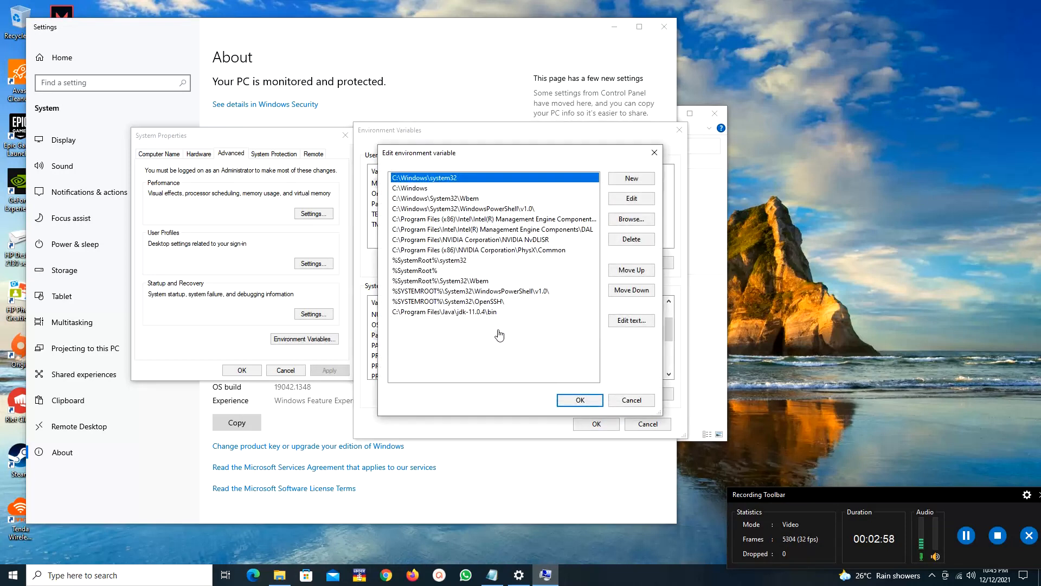
click(491, 311)
click(634, 270)
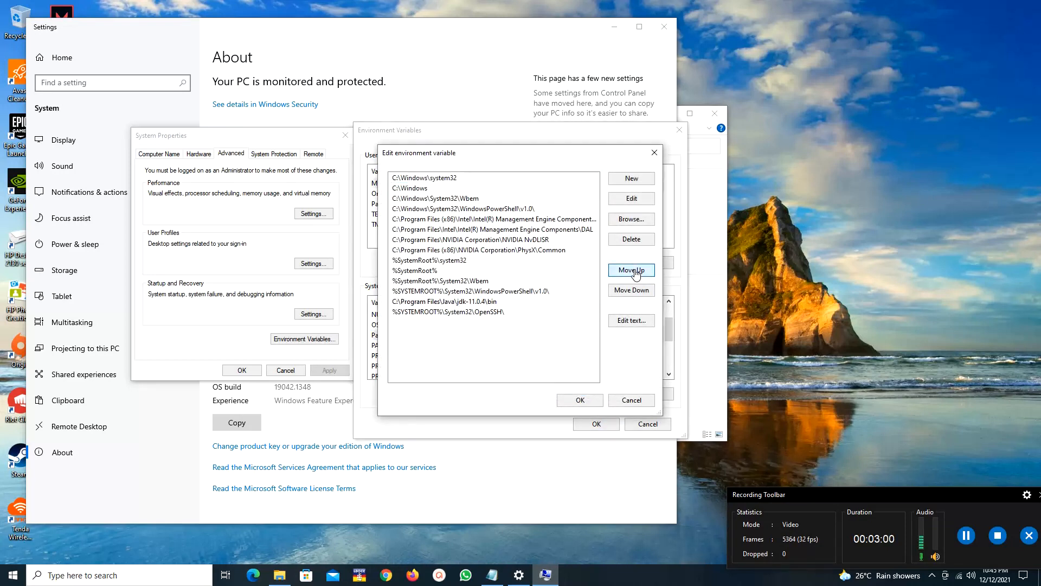
click(634, 271)
click(635, 271)
click(635, 271)
click(635, 271)
click(635, 270)
click(635, 270)
click(635, 270)
click(635, 270)
click(635, 271)
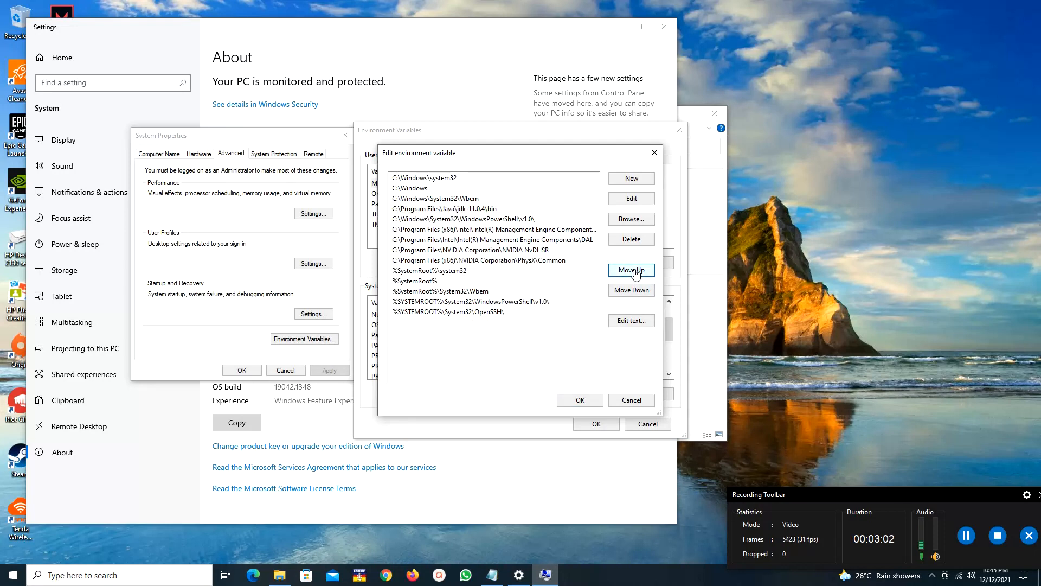
click(635, 271)
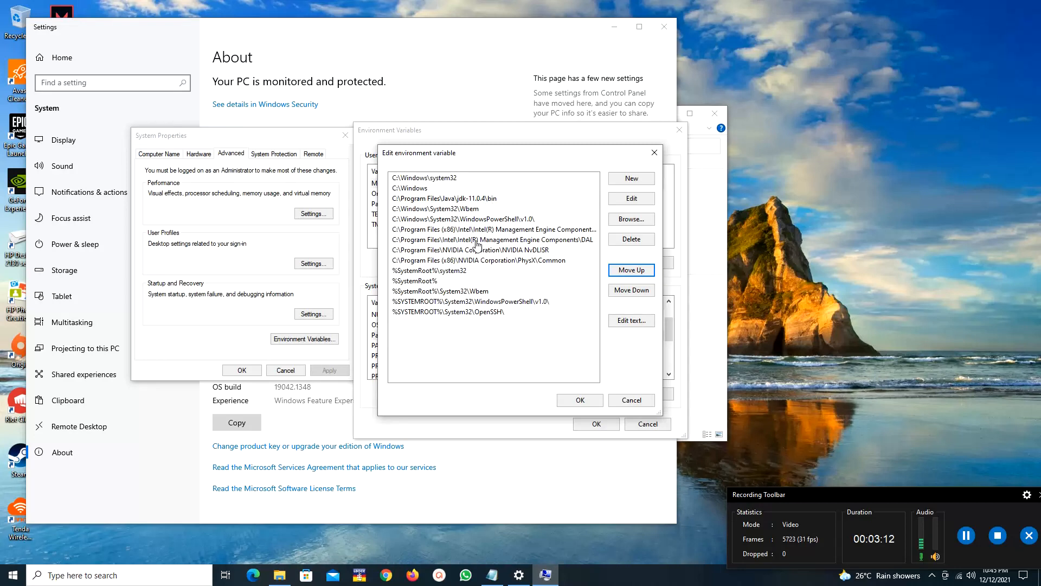
- Save the Path and environment variable changes, then close the System Properties and Settings windows
drag(472, 157, 272, 199)
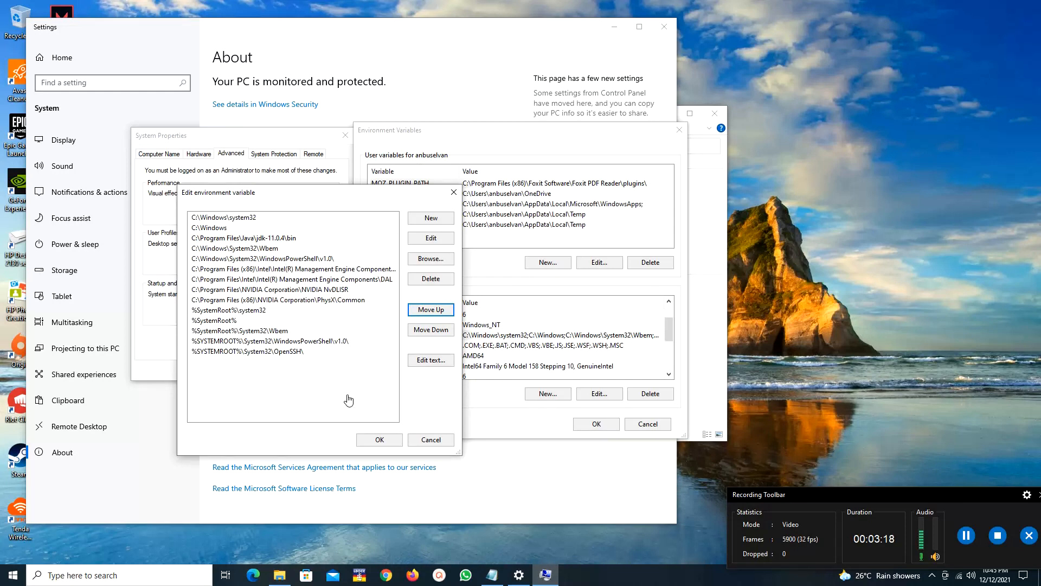
click(379, 439)
click(596, 423)
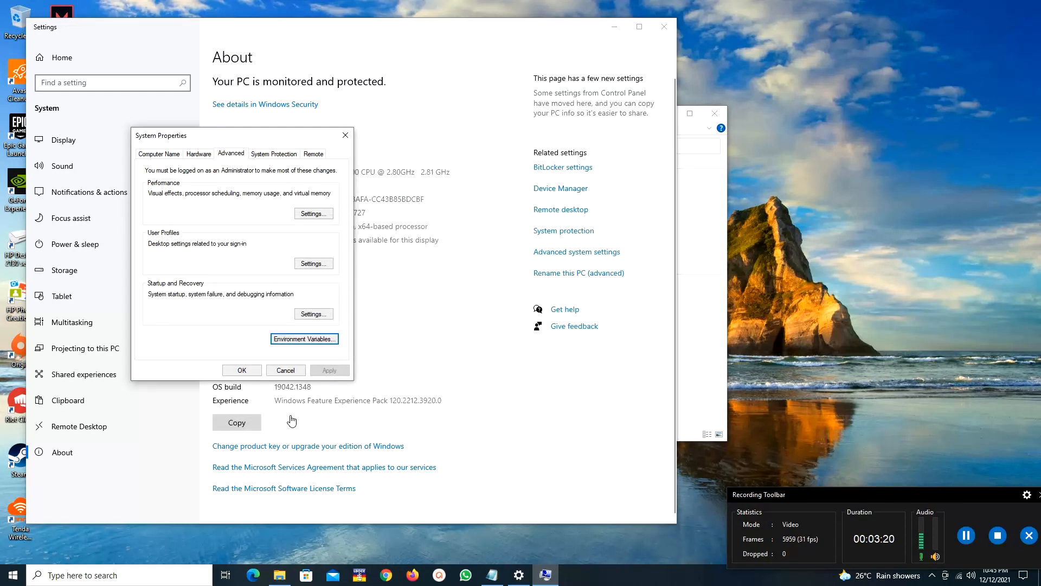
click(241, 370)
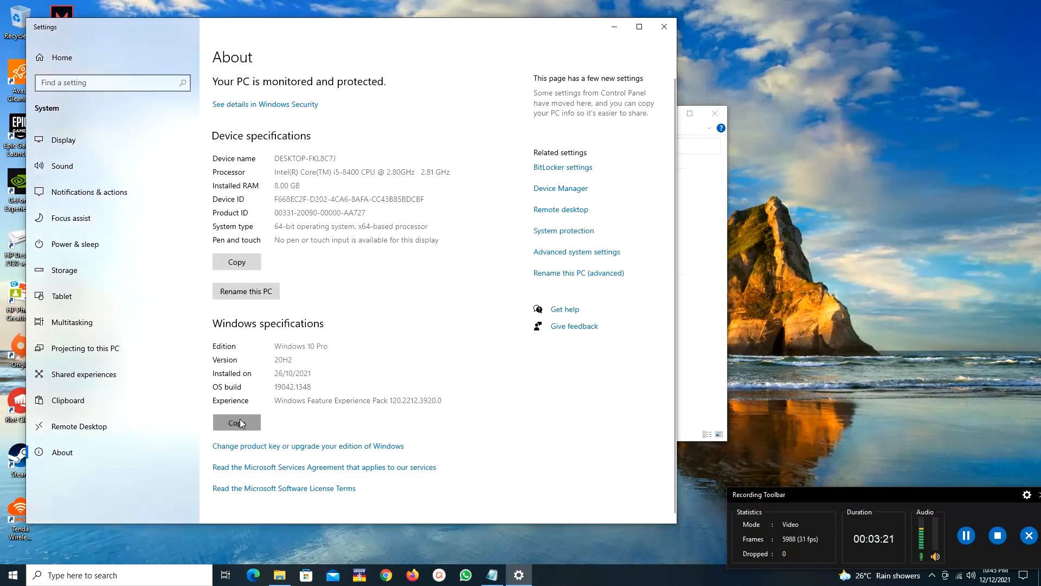
click(665, 28)
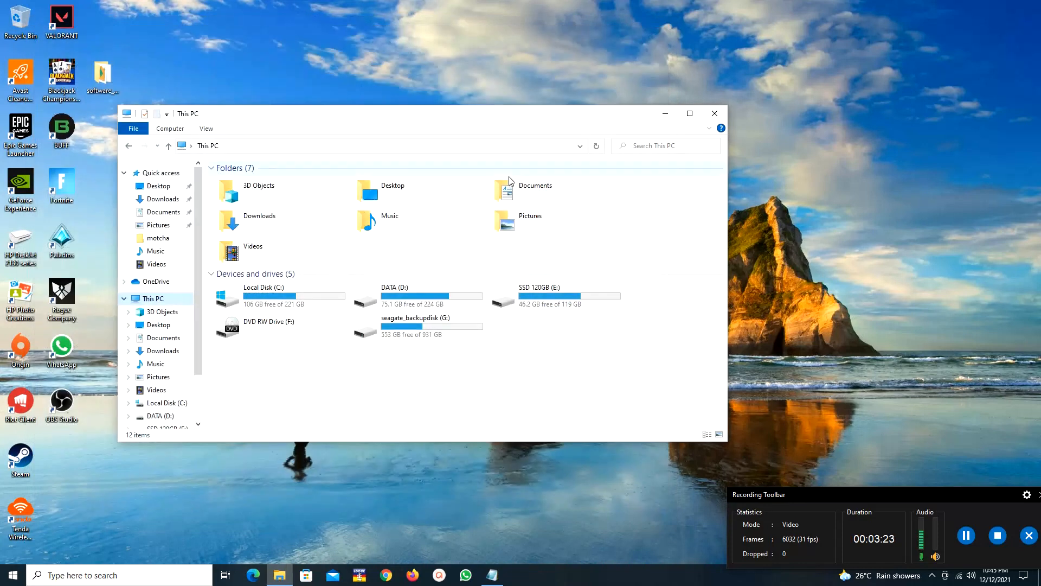
- Search Windows for cmd and open Command Prompt as administrator
click(193, 572)
text(cmd)
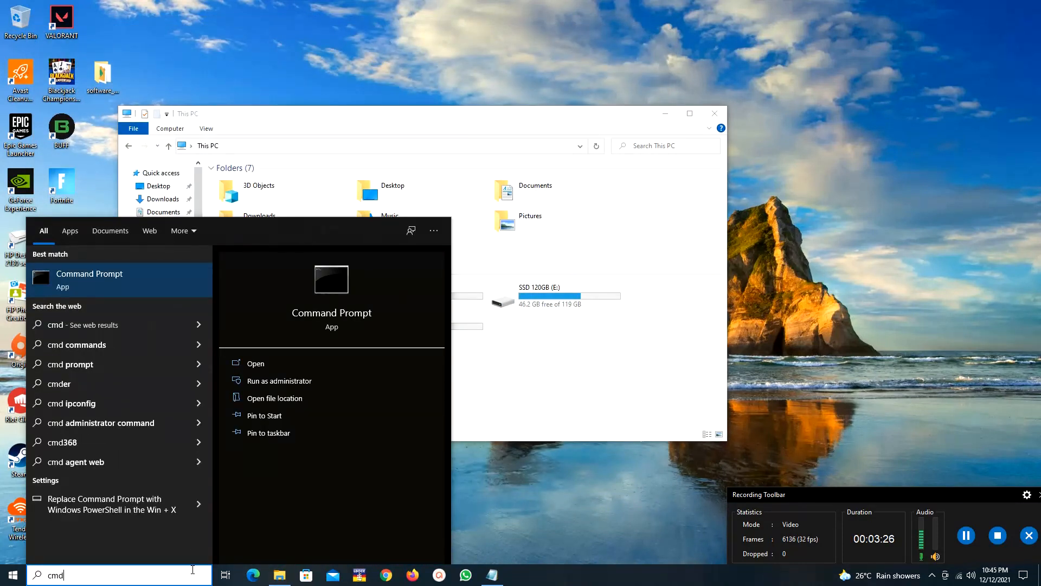
right_click(136, 278)
click(153, 291)
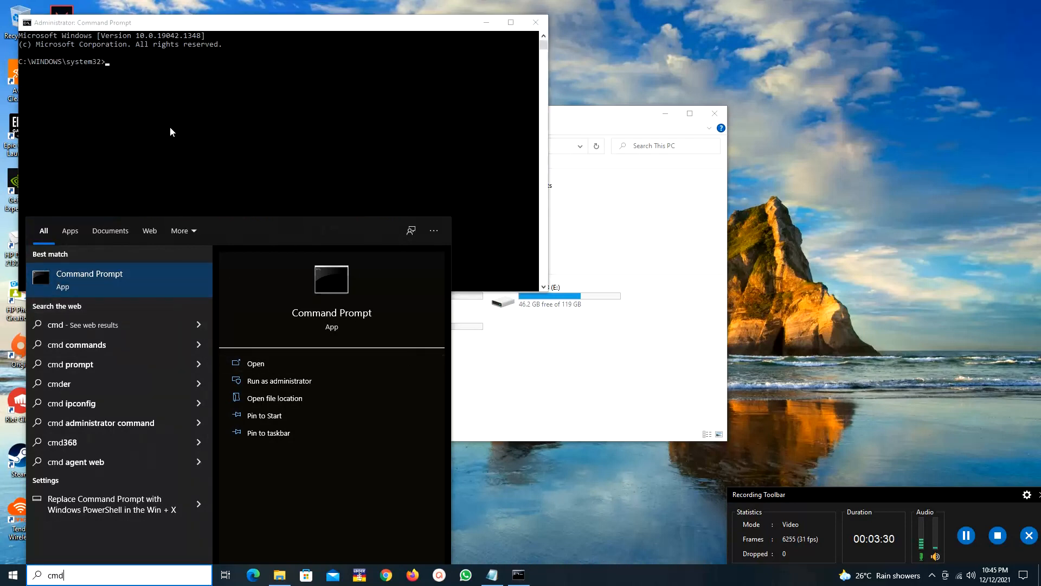
drag(193, 21, 357, 234)
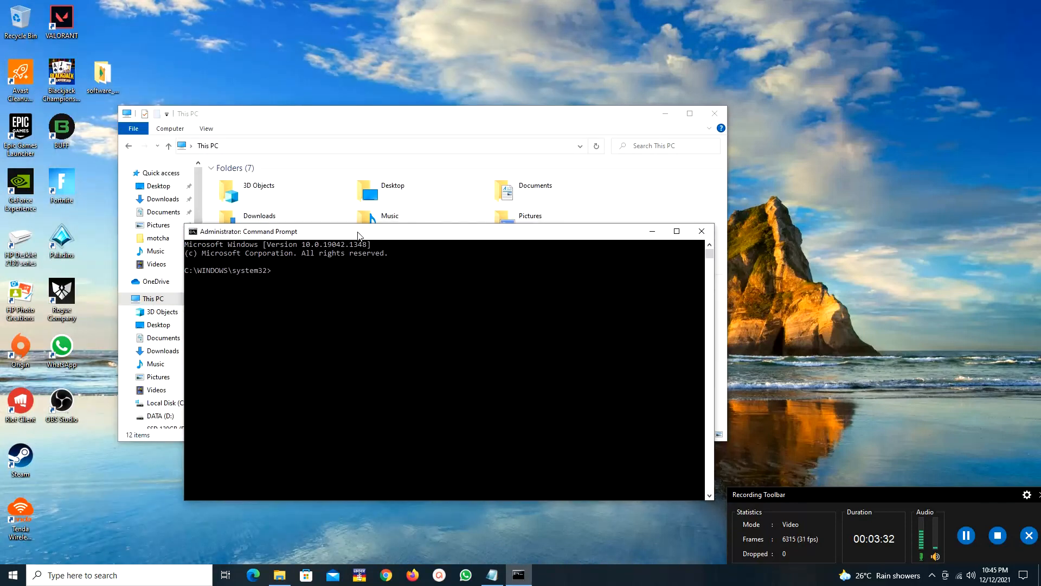
- Check the installed Java version by running java -version
text(jsva)
key(BackSpace)
key(BackSpace)
text(ava -version)
key(Return)
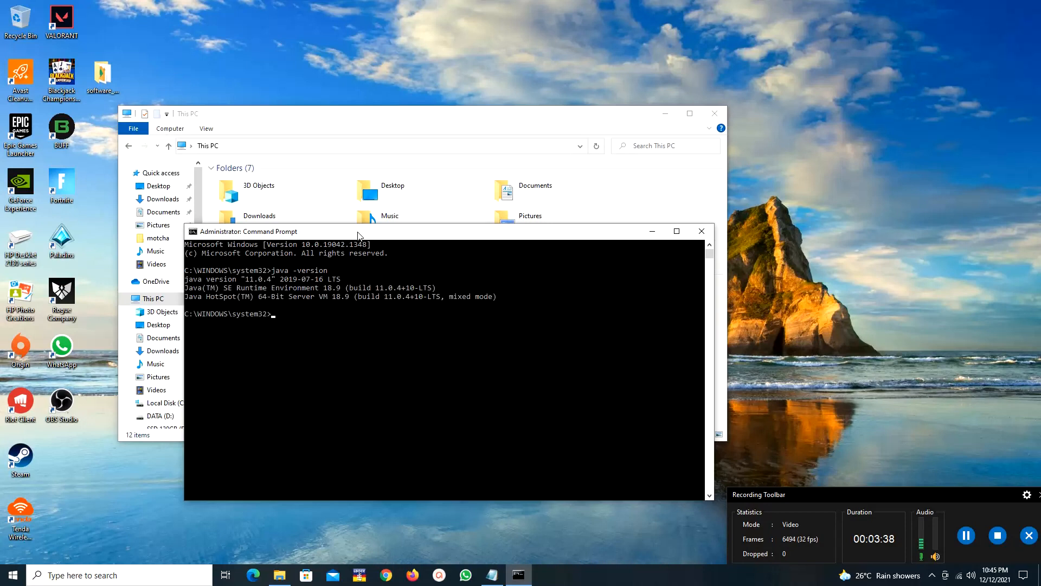
drag(242, 279, 320, 280)
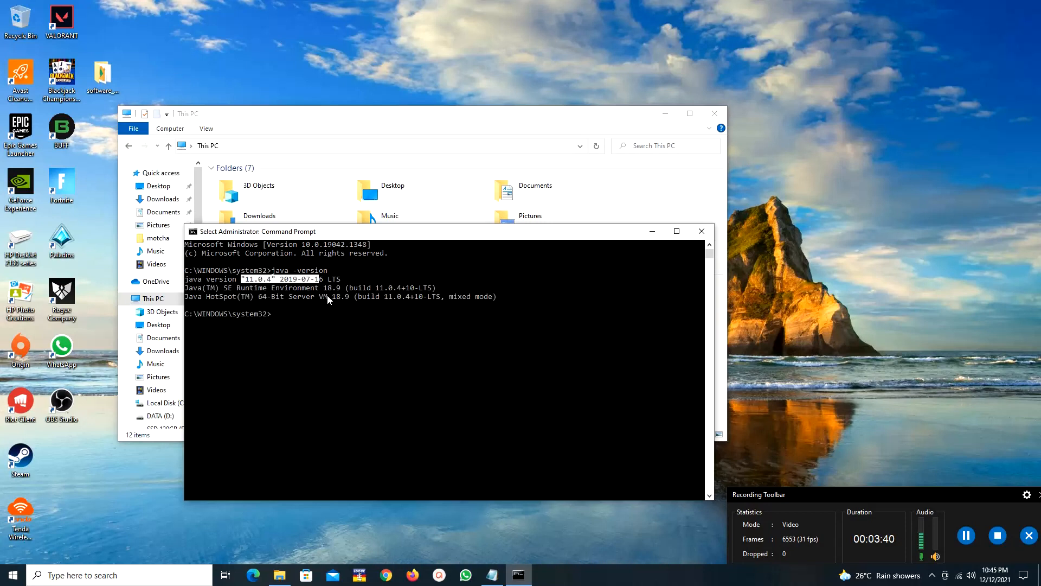
click(350, 296)
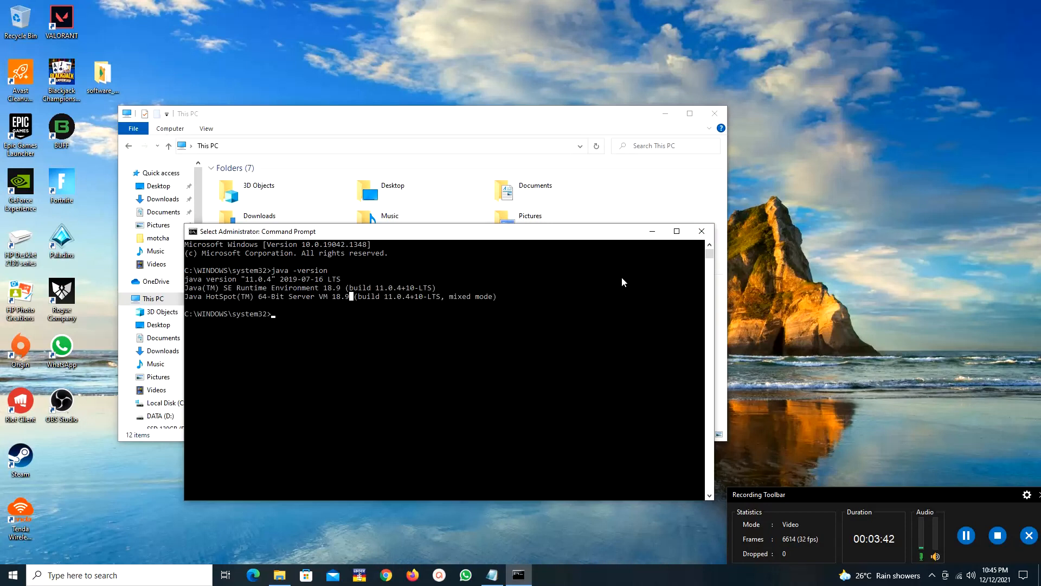
- Exit the Command Prompt and close the This PC window
text(exit)
key(Return)
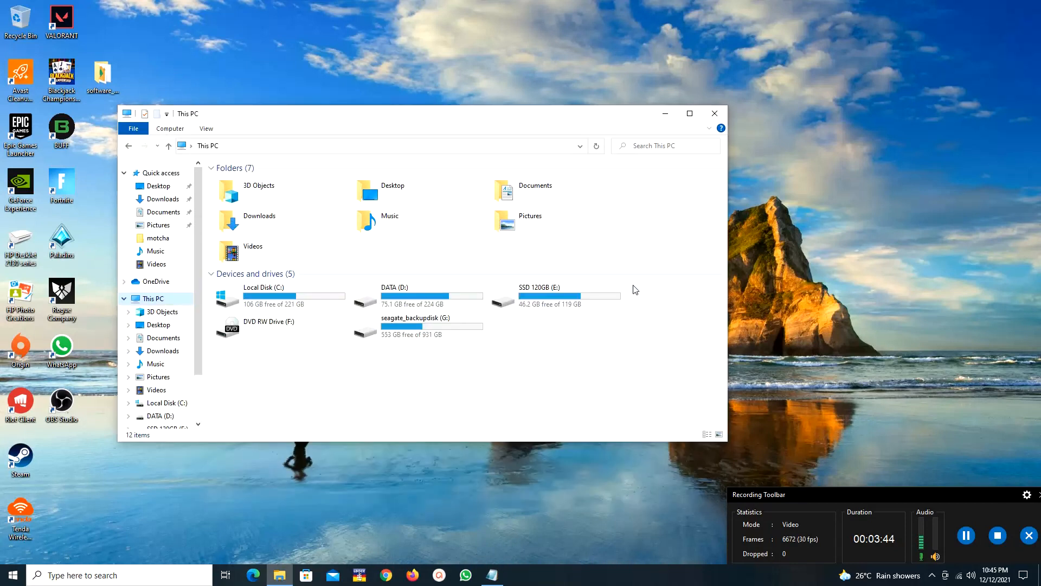
click(715, 113)
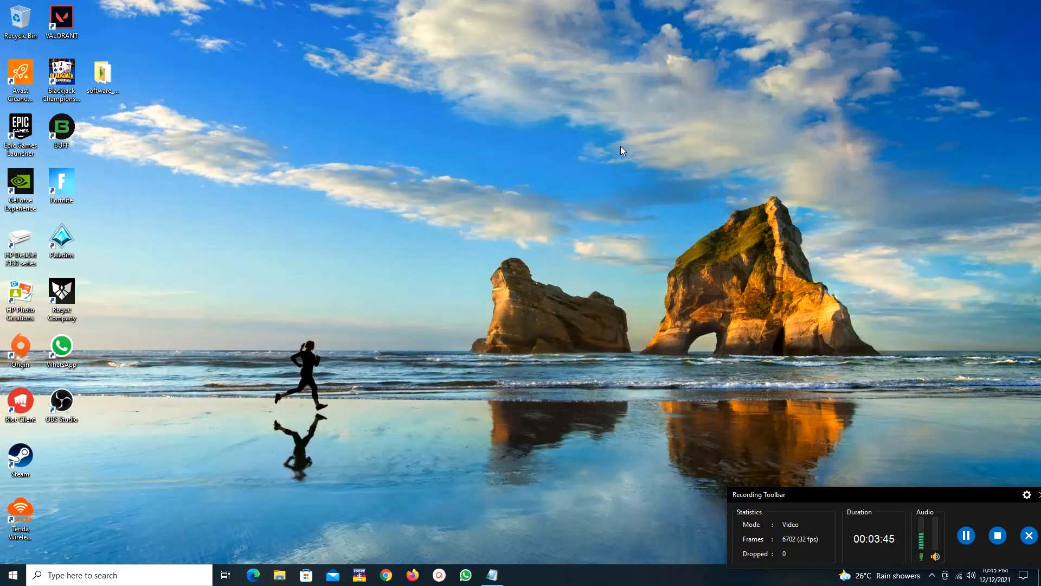
- Open the software_UCCD3243 folder from the desktop and launch the postgresql-14.1-1-windows-x64 installer
double_click(108, 81)
click(271, 225)
click(271, 216)
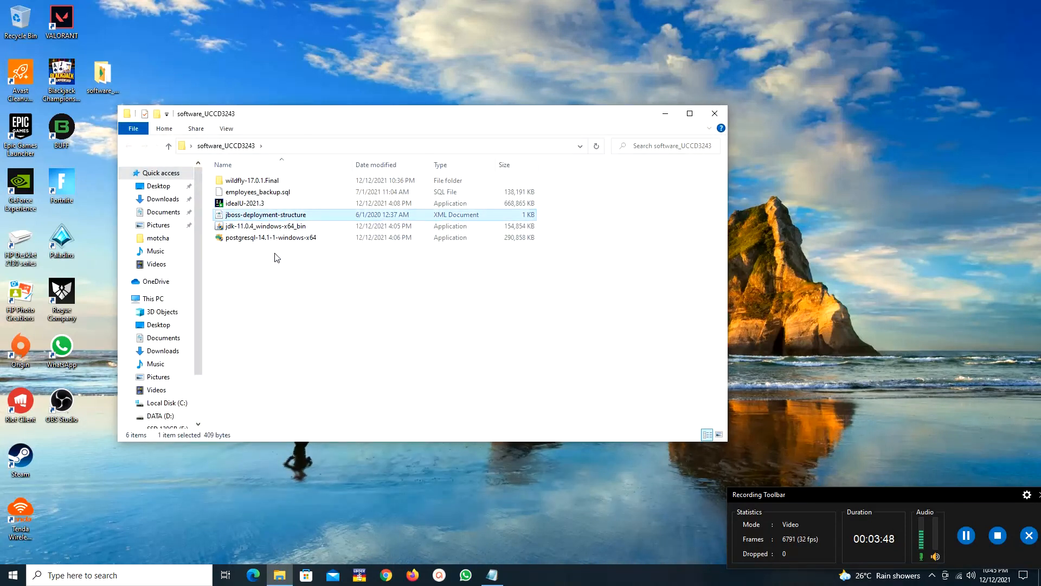
click(278, 239)
right_click(300, 242)
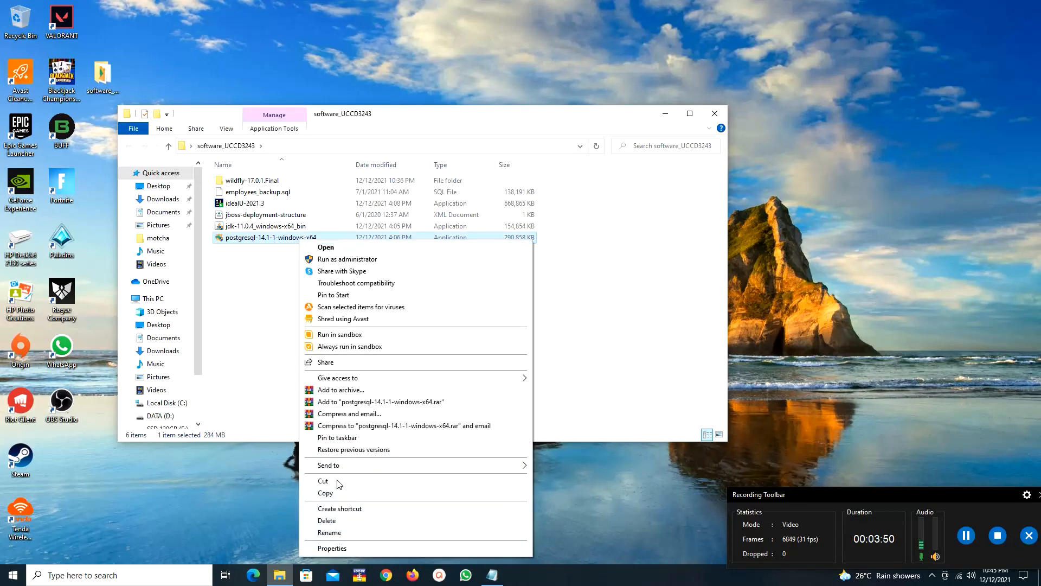
click(352, 552)
click(404, 522)
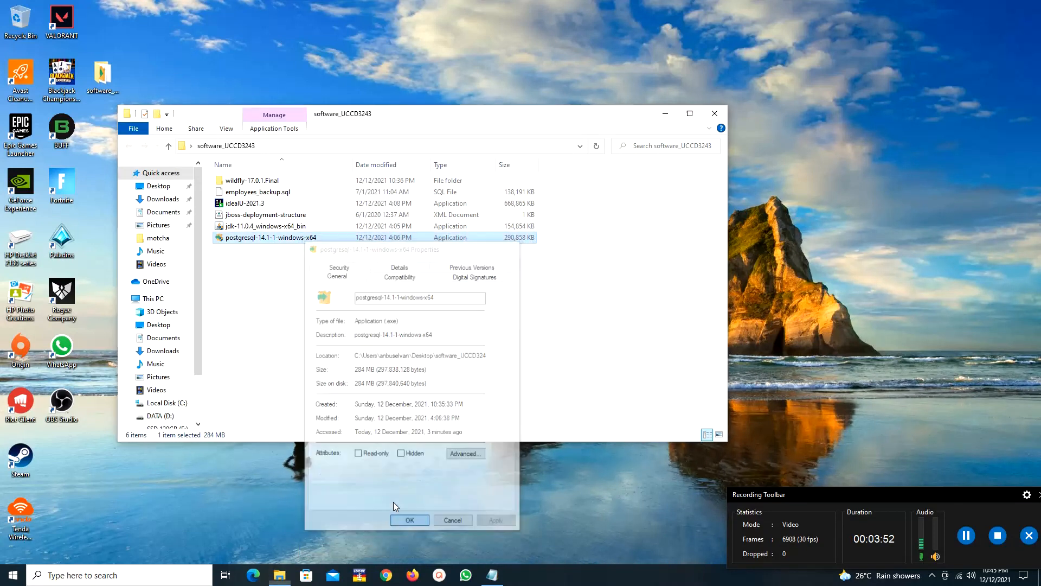
double_click(274, 239)
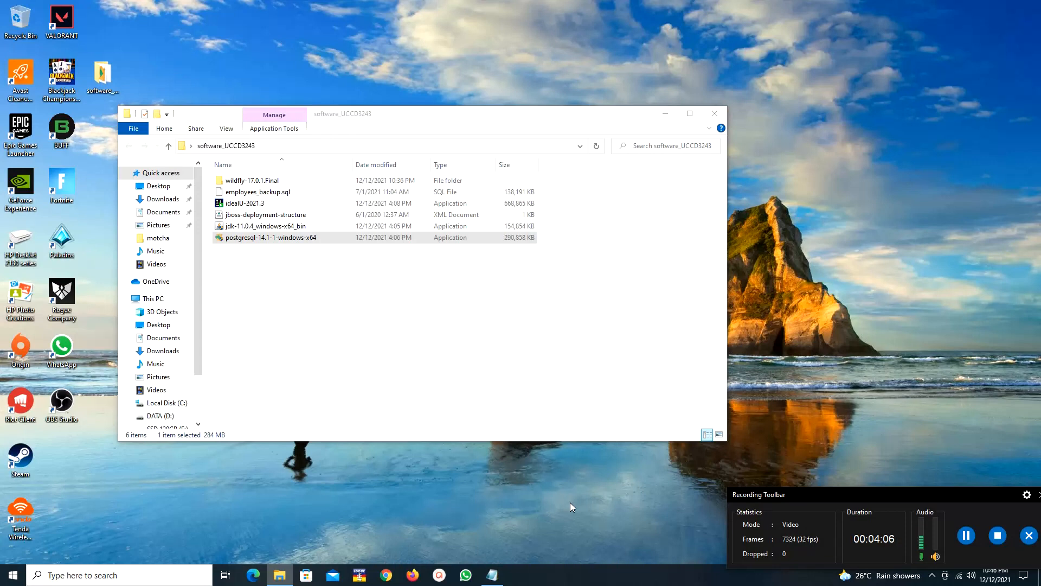
drag(414, 118, 421, 147)
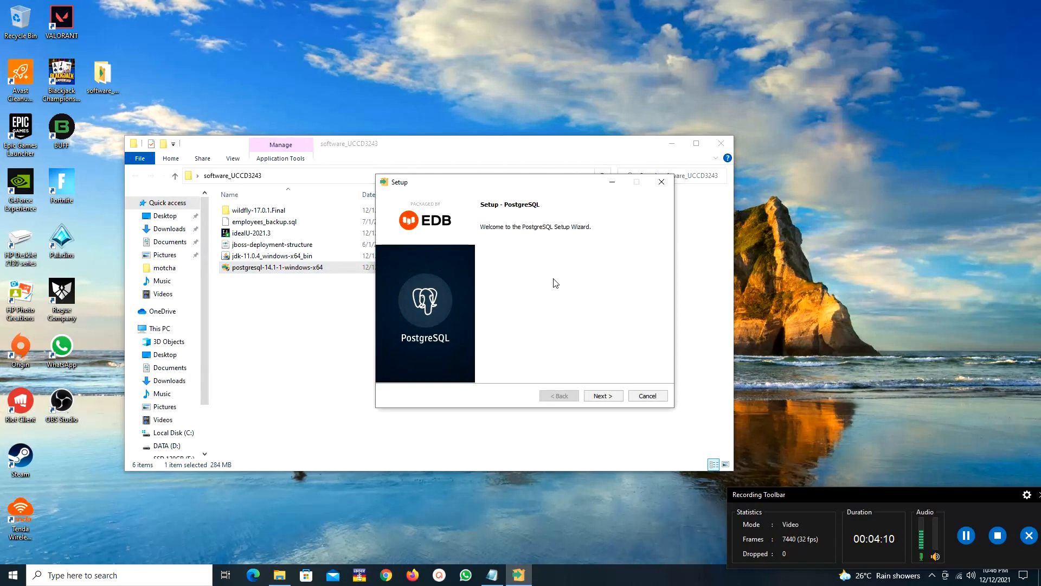
- Keep the installation directory C:\Program Files\PostgreSQL\14, all four components and the default data directory in the PostgreSQL setup
click(601, 396)
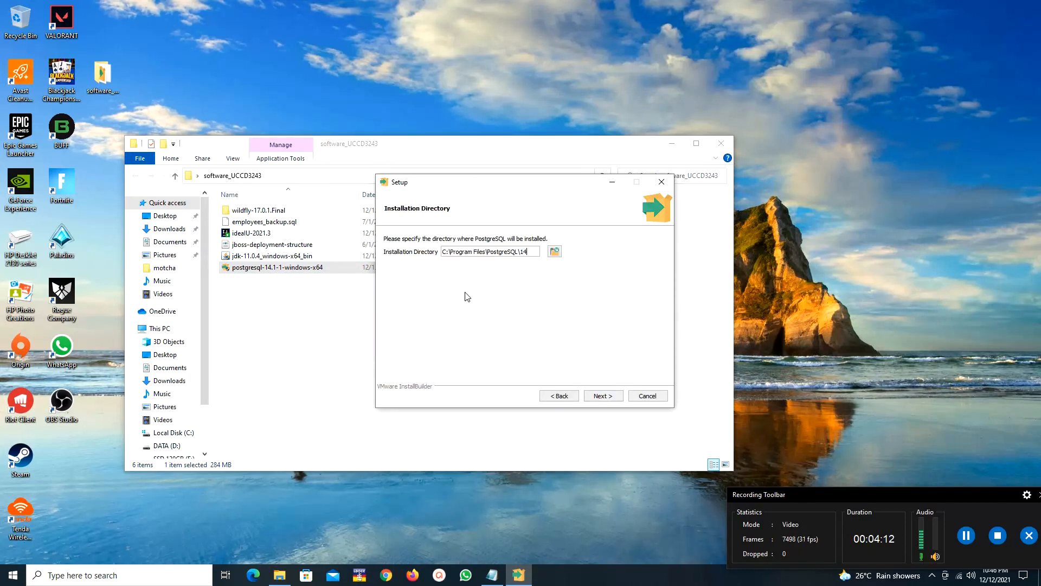
click(608, 397)
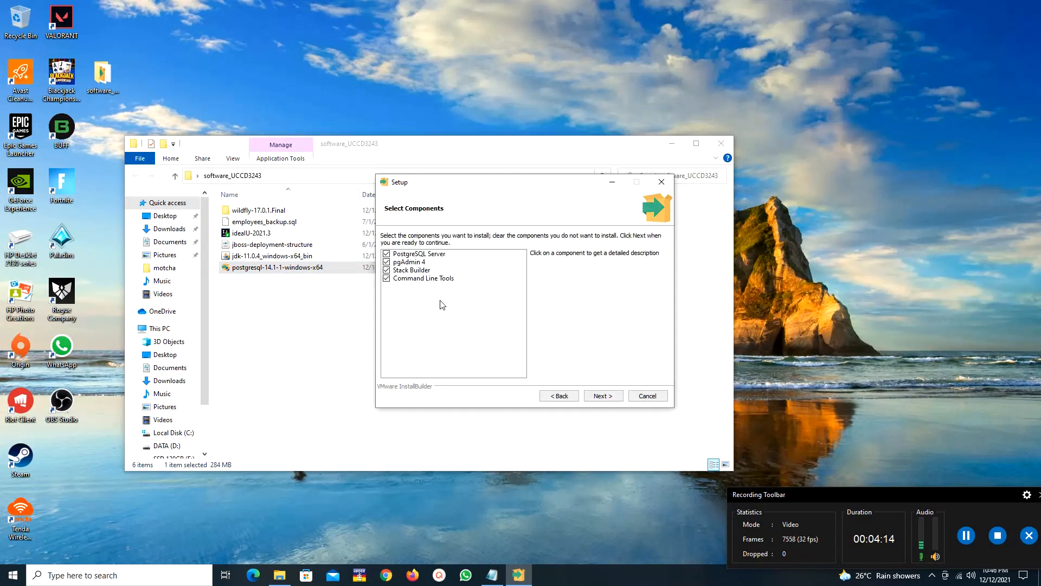
click(601, 396)
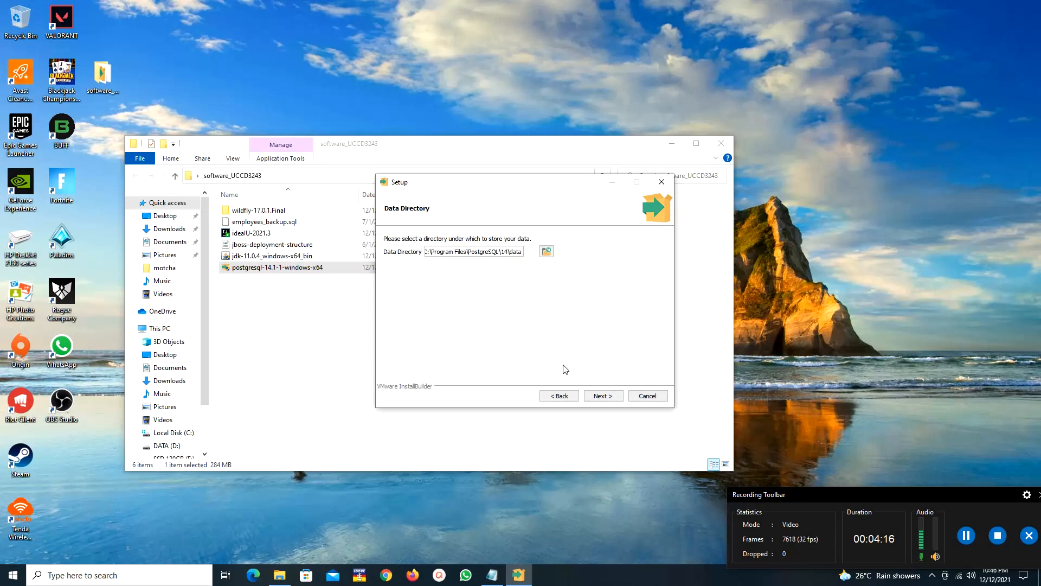
click(606, 397)
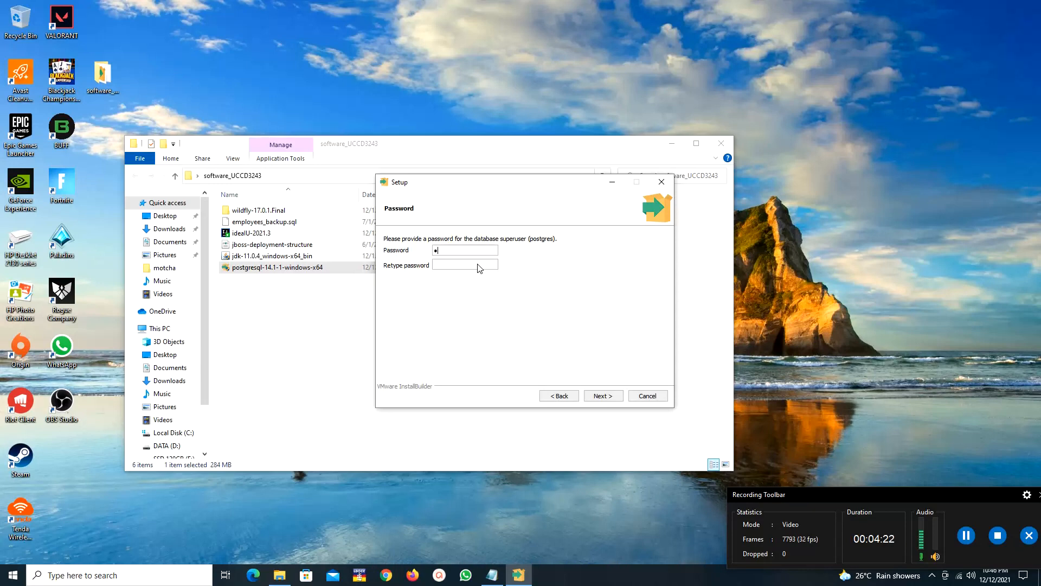
- Enter and retype the password for the postgres database superuser and accept port 5432
text(5••••••••••••••)
click(599, 396)
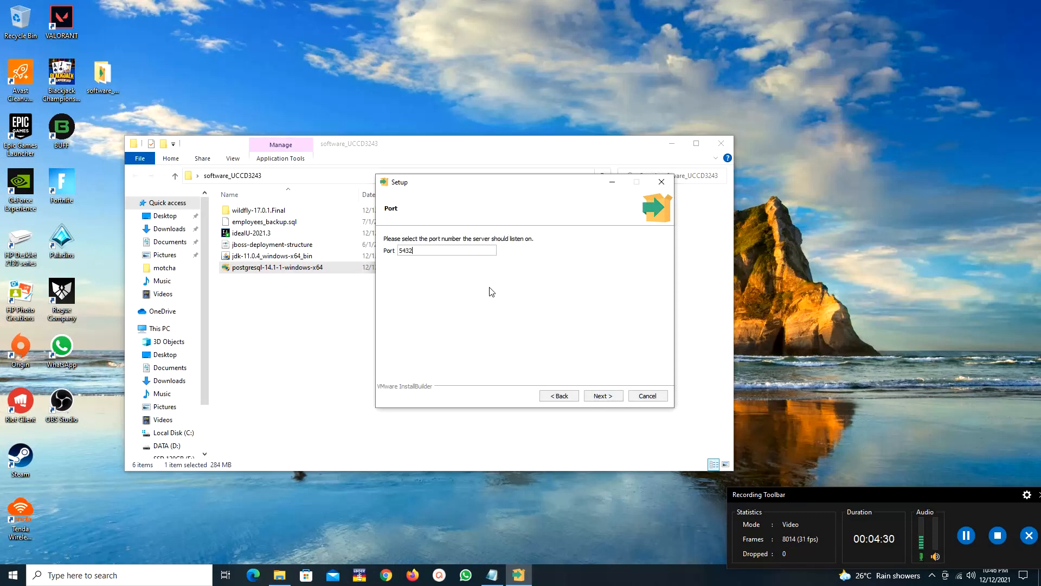
click(600, 397)
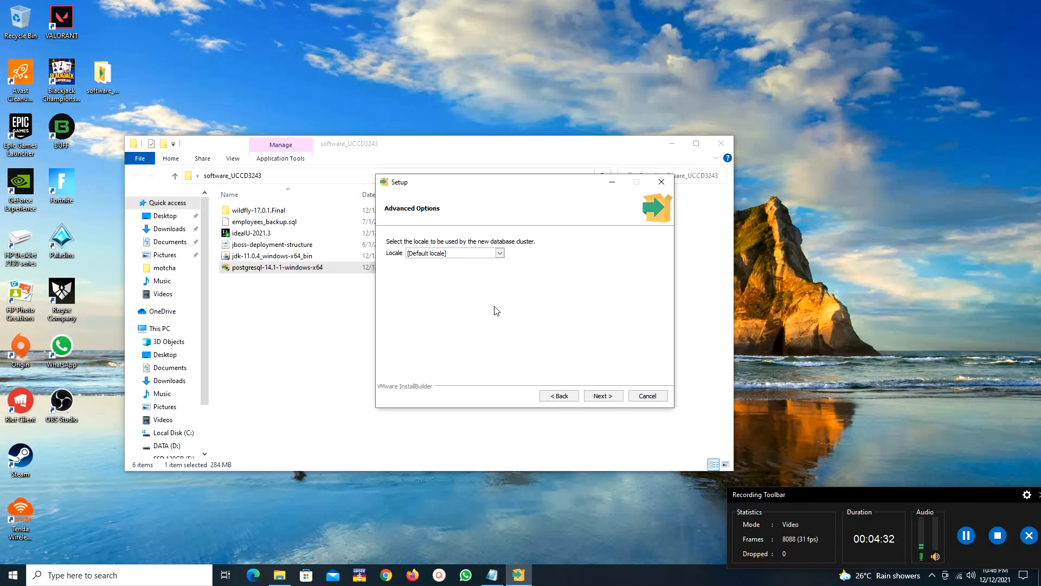
- Keep the default locale for the database cluster, accept the pre-installation summary and start installing PostgreSQL
click(603, 398)
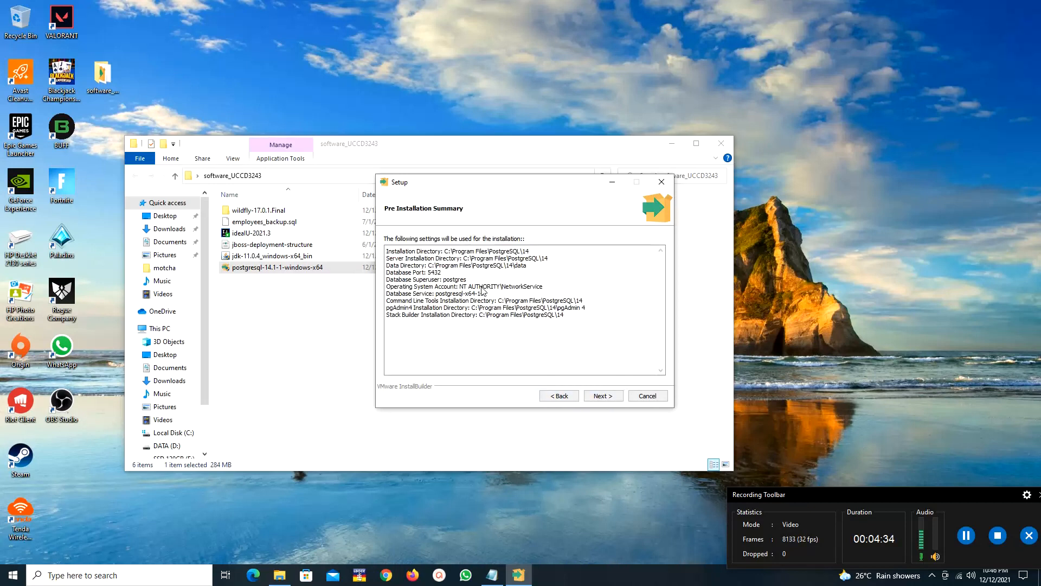
click(589, 395)
click(601, 396)
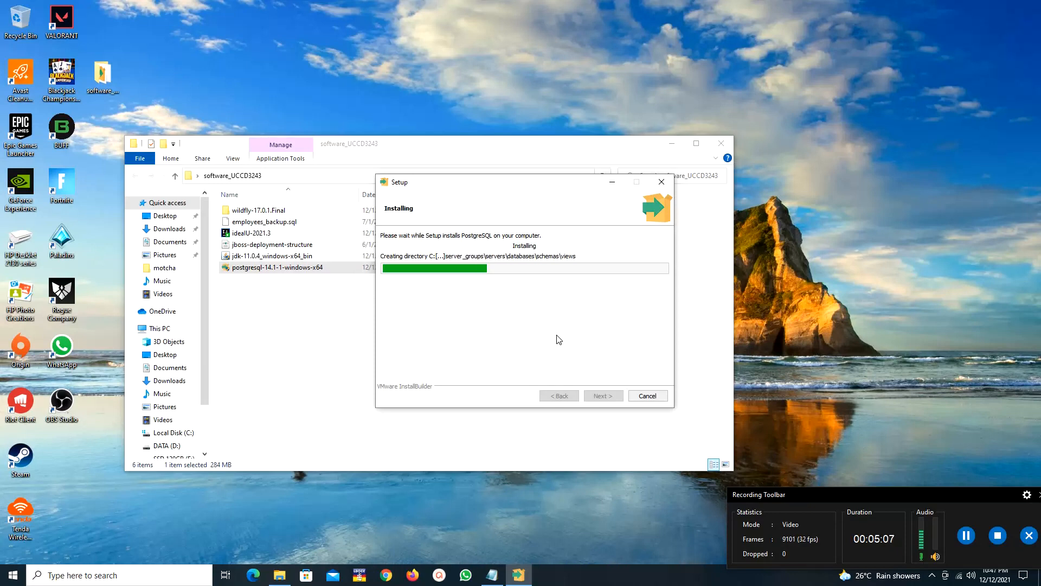
drag(465, 183, 414, 202)
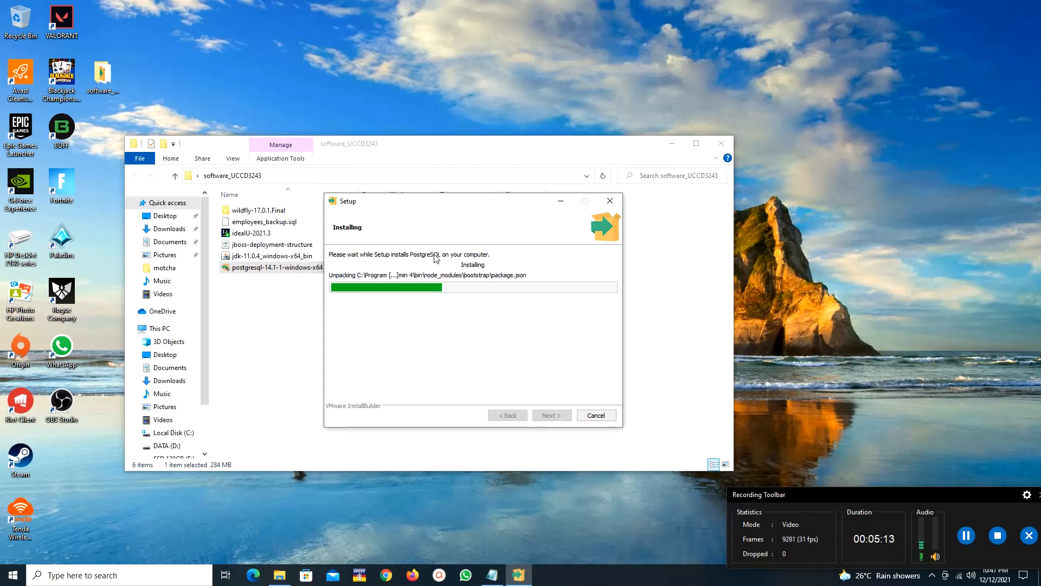
double_click(112, 86)
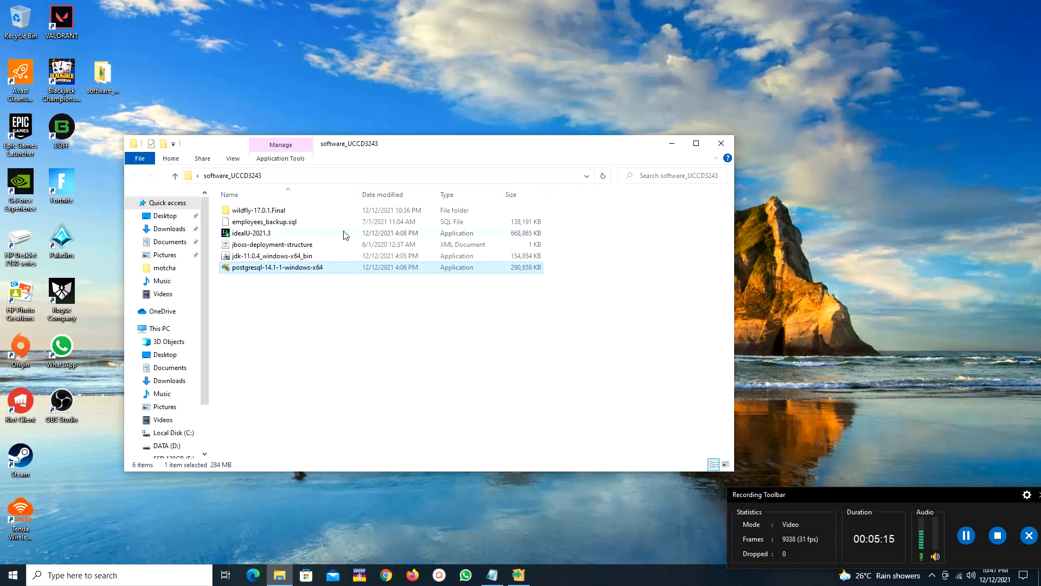
click(518, 575)
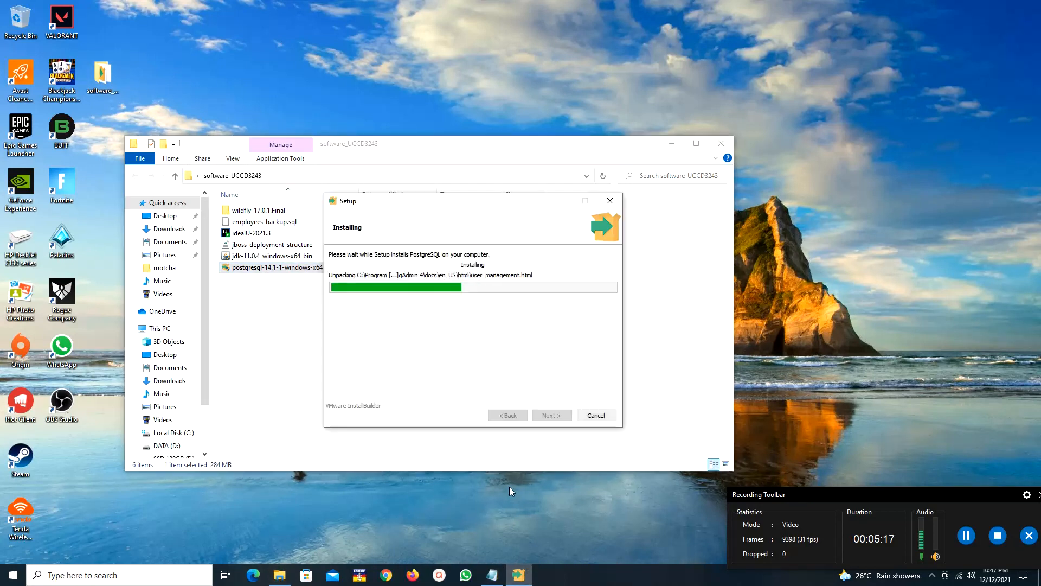
drag(385, 202, 439, 207)
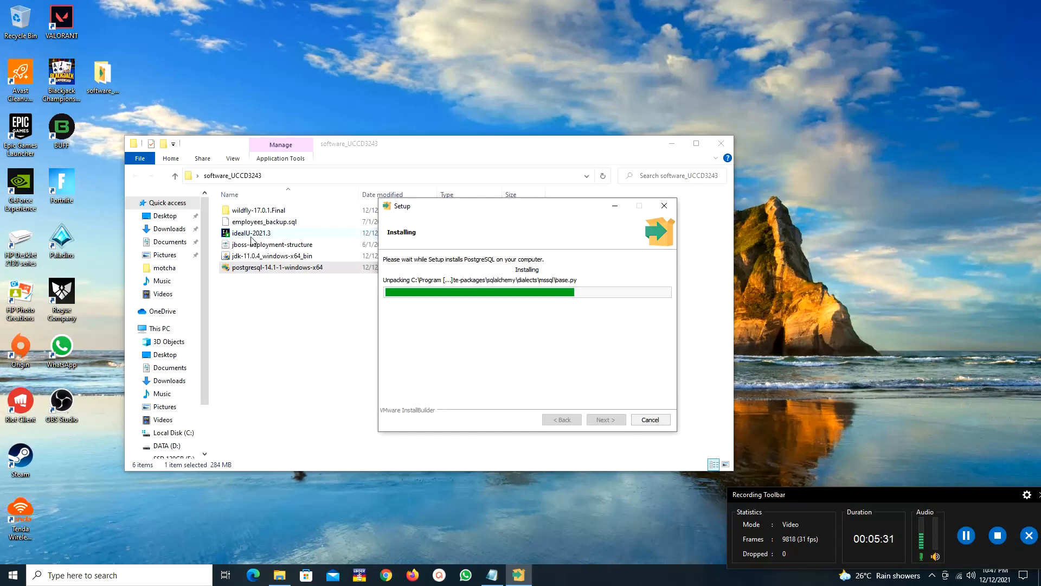
- Let the PostgreSQL installation complete, deselect launching Stack Builder at exit and finish the setup wizard
drag(404, 147, 410, 132)
click(519, 574)
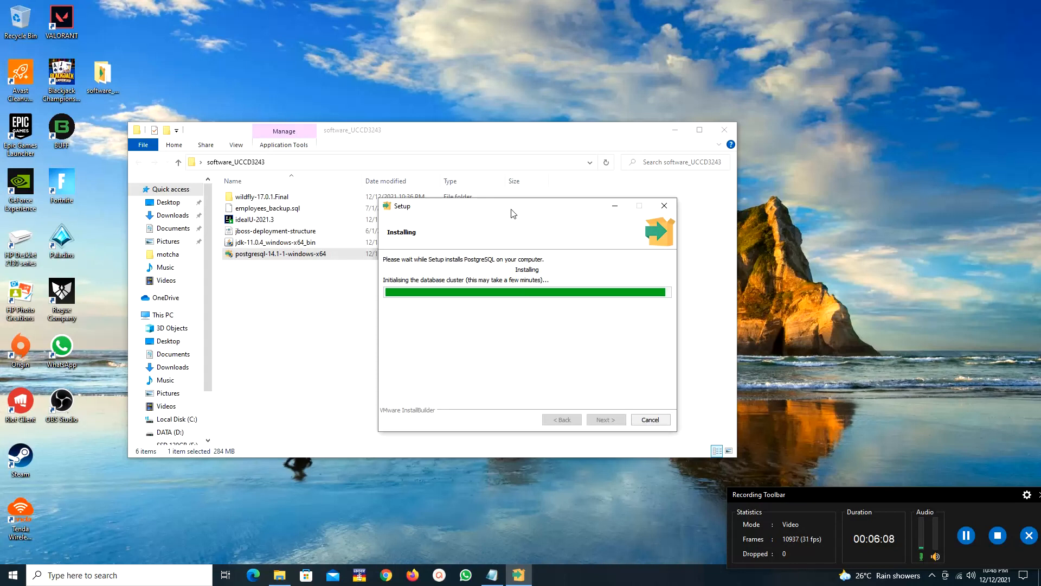
drag(513, 213, 447, 257)
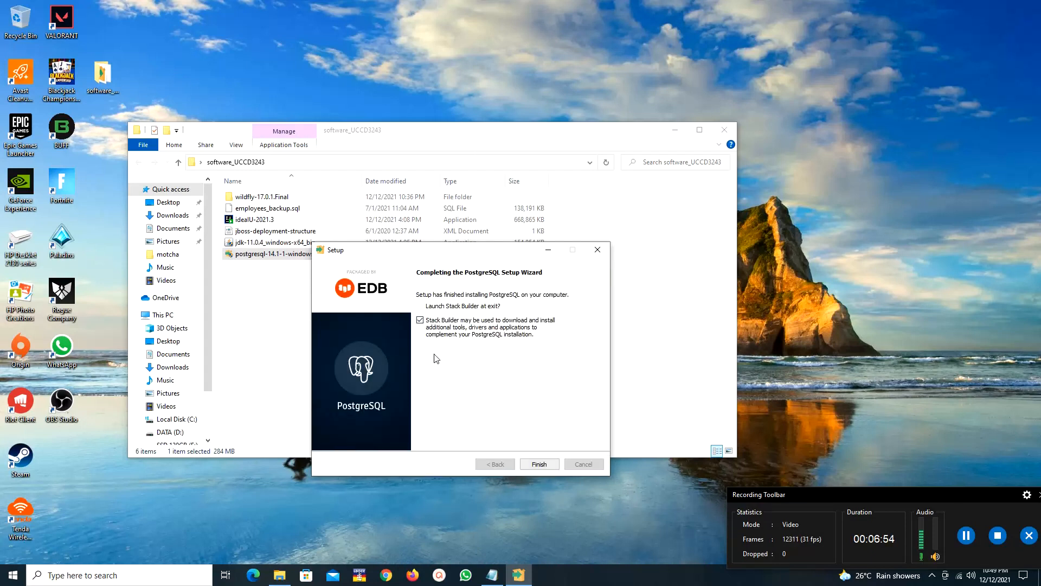
click(420, 320)
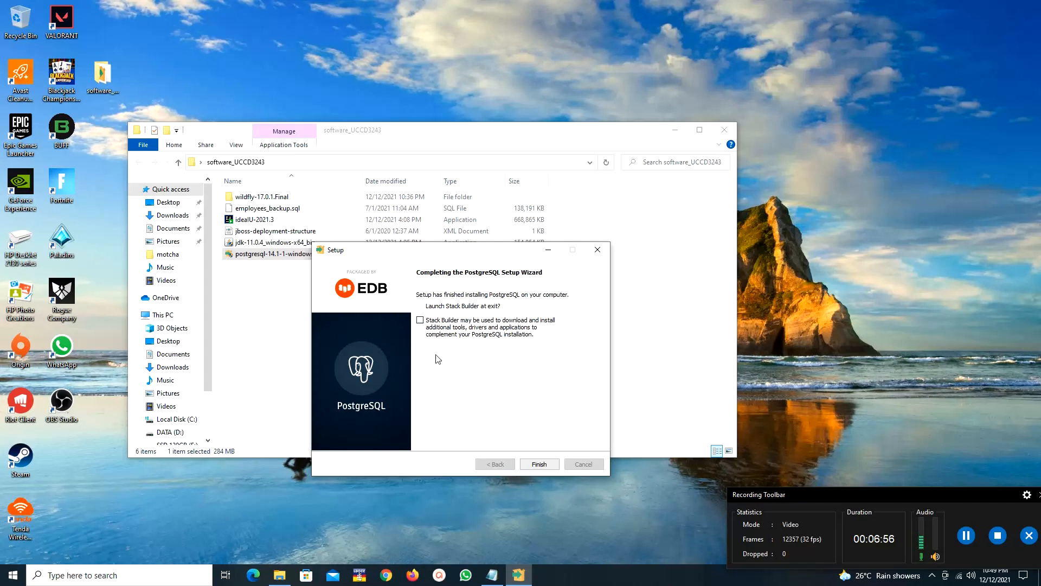
click(539, 463)
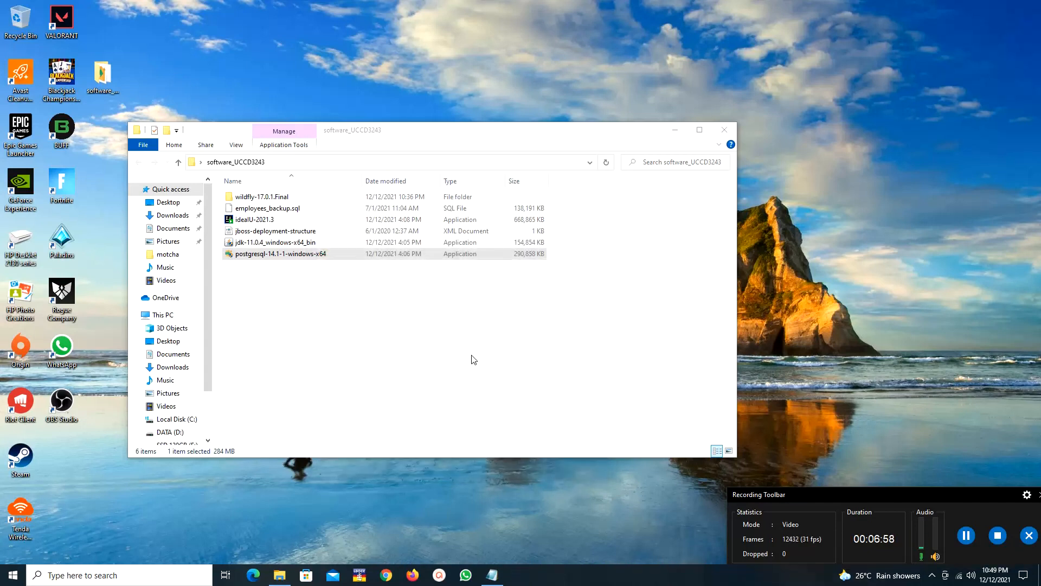
drag(430, 135, 468, 125)
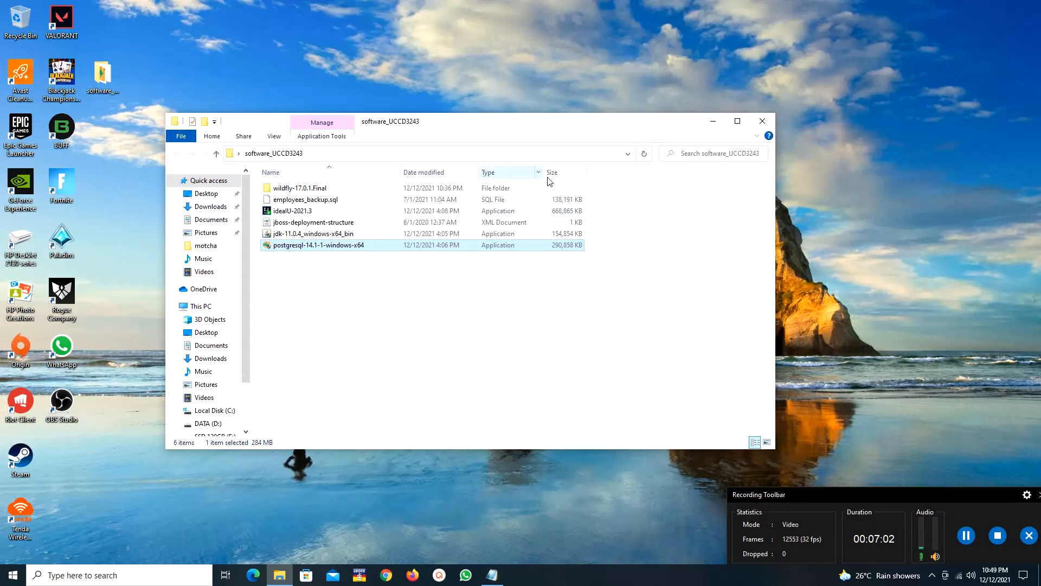
drag(536, 124, 615, 74)
click(133, 577)
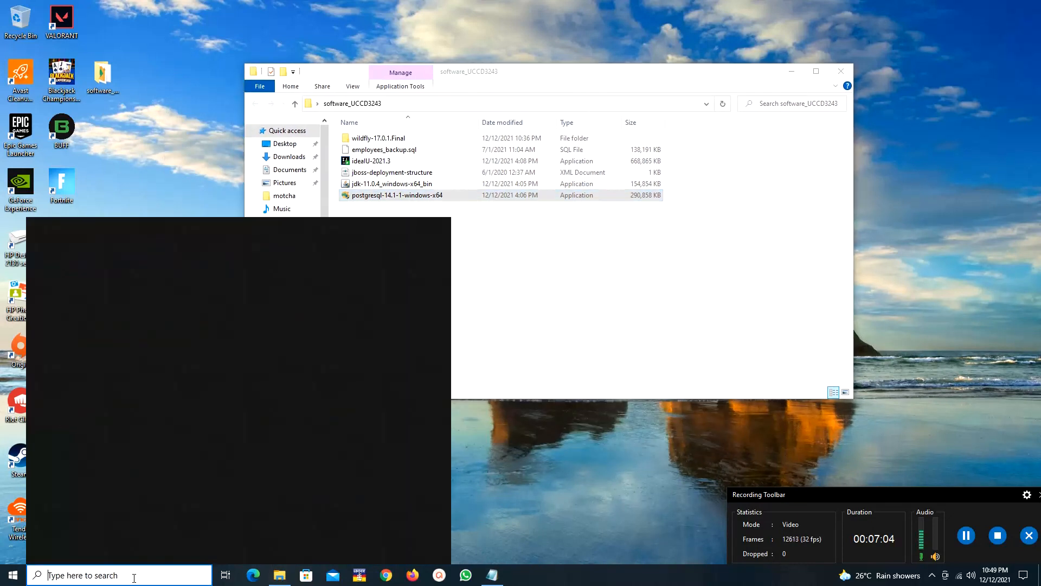
text(pga)
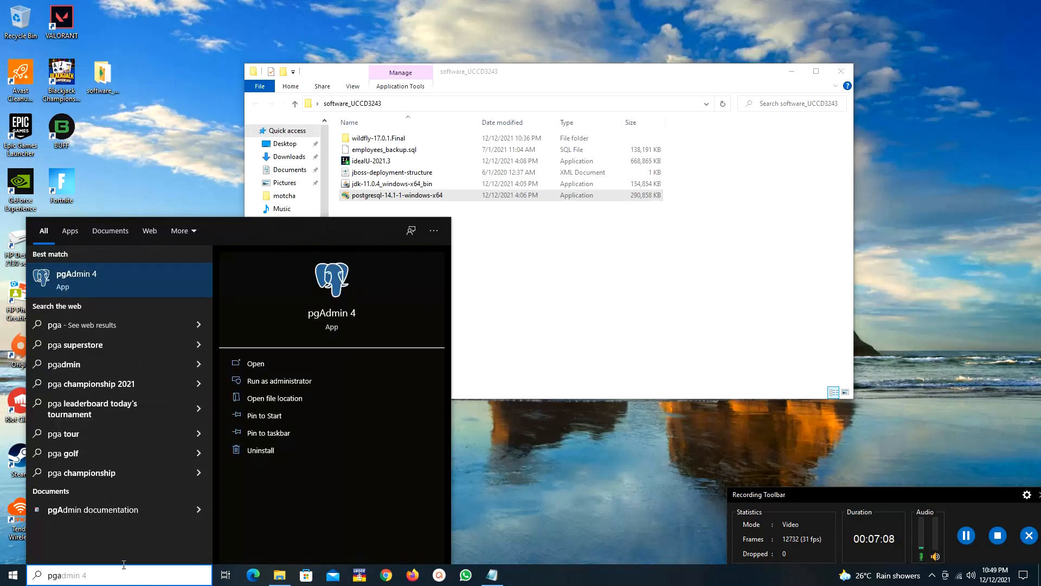
key(Escape)
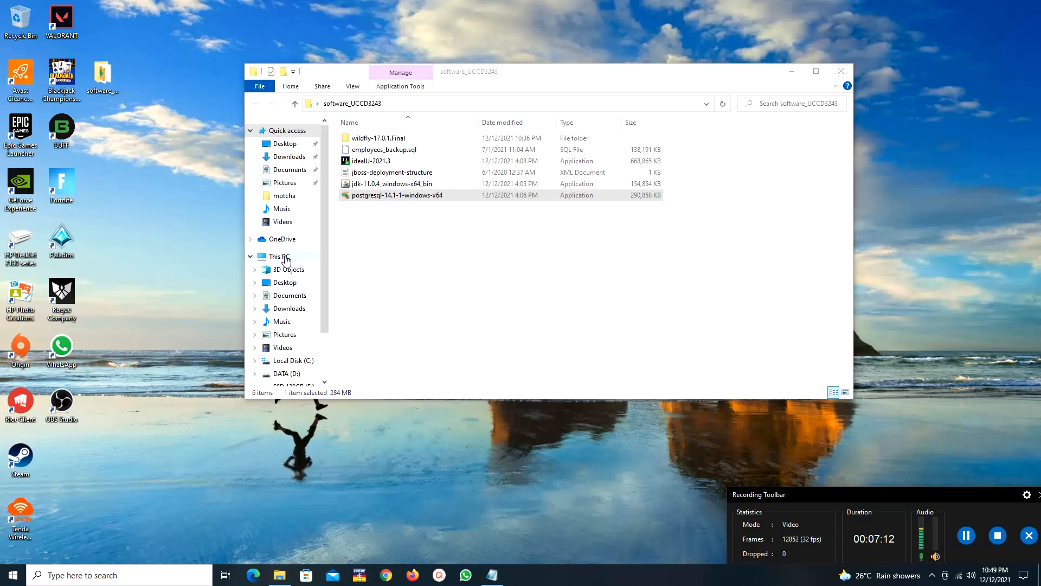
- Open the system variable Path for editing through this PC's properties and the advanced system settings
right_click(286, 260)
click(324, 401)
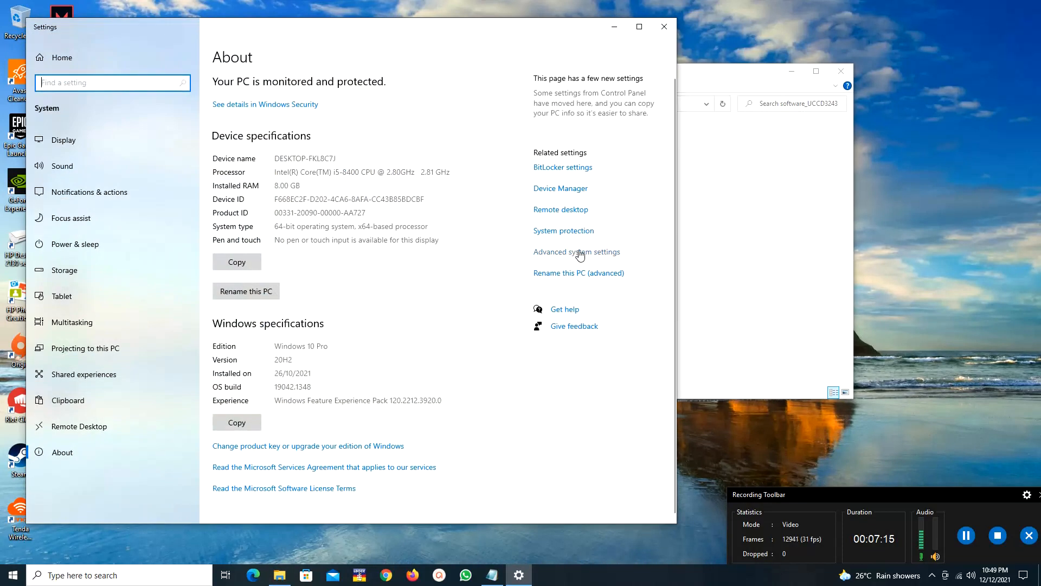
click(577, 252)
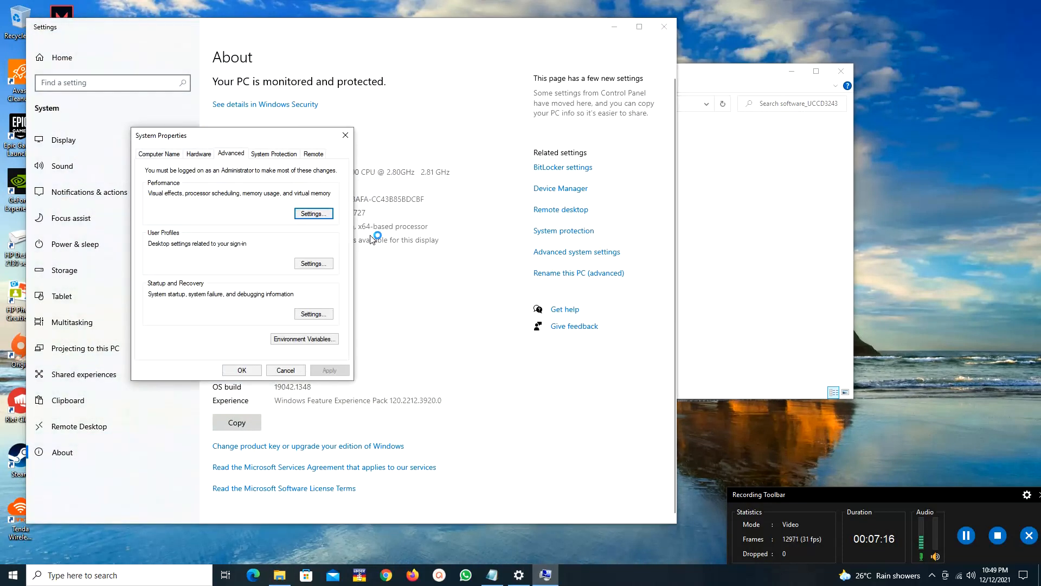
click(327, 338)
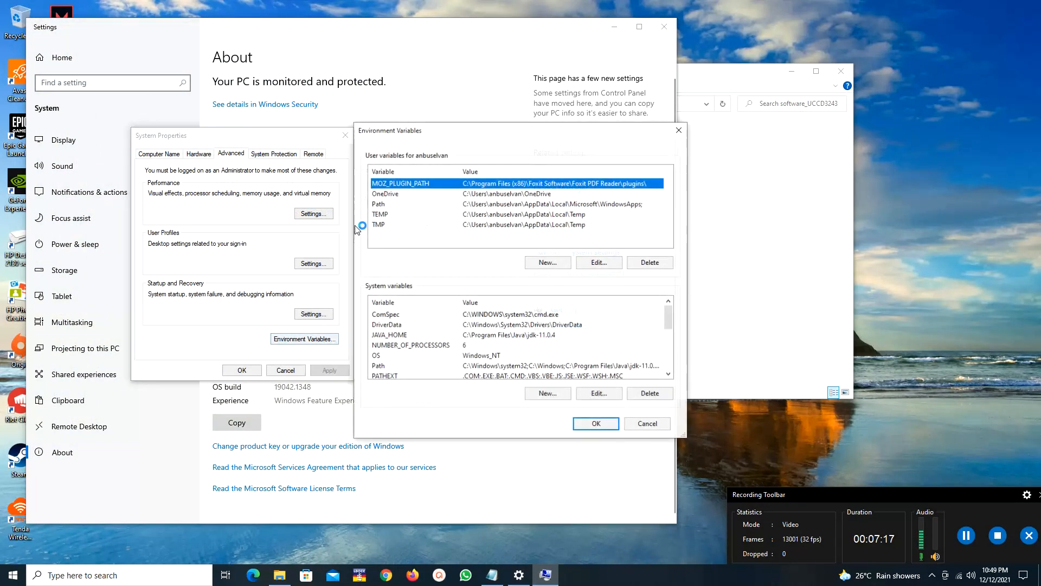
double_click(486, 366)
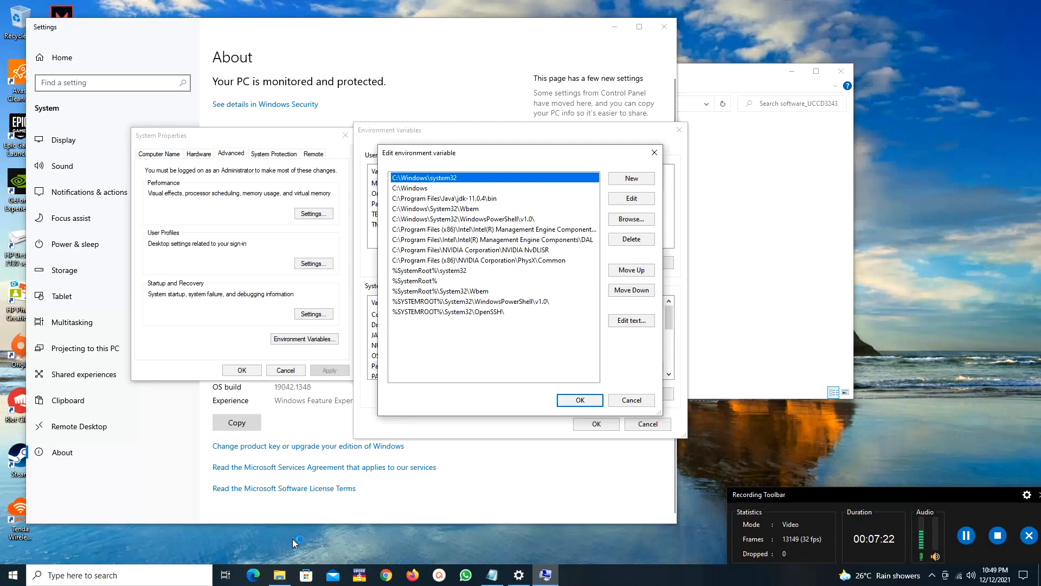
- Browse in File Explorer to the folder C:\Program Files\PostgreSQL\14\bin
click(279, 575)
scroll(324, 332, down, 2)
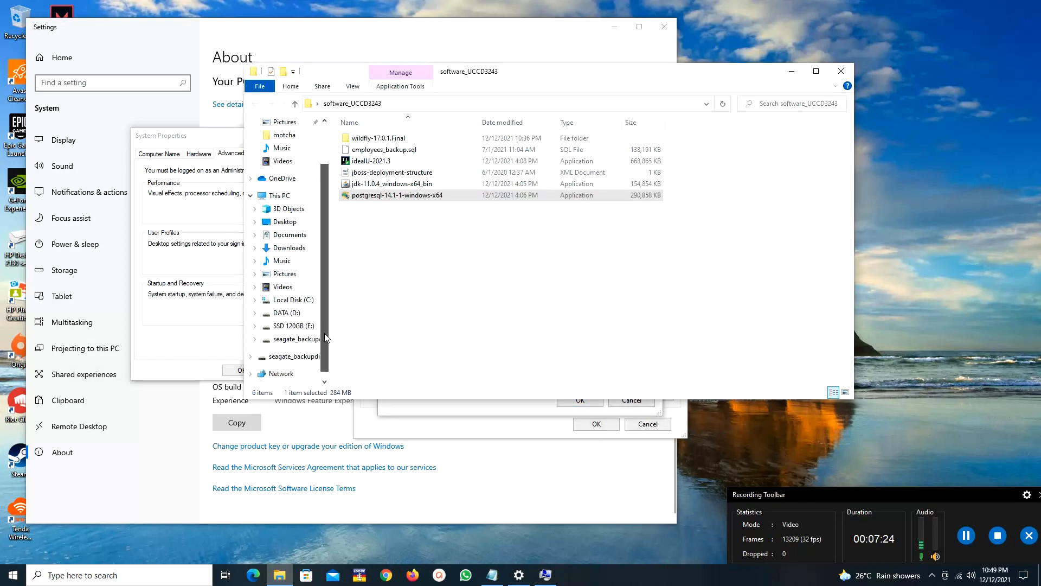
scroll(325, 325, up, 3)
scroll(332, 321, down, 1)
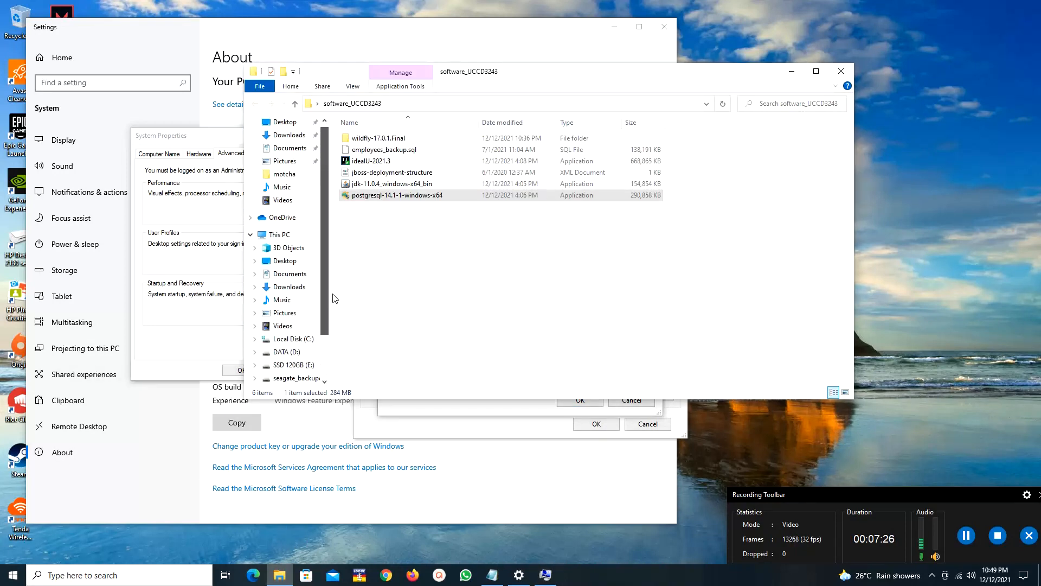
scroll(334, 306, down, 1)
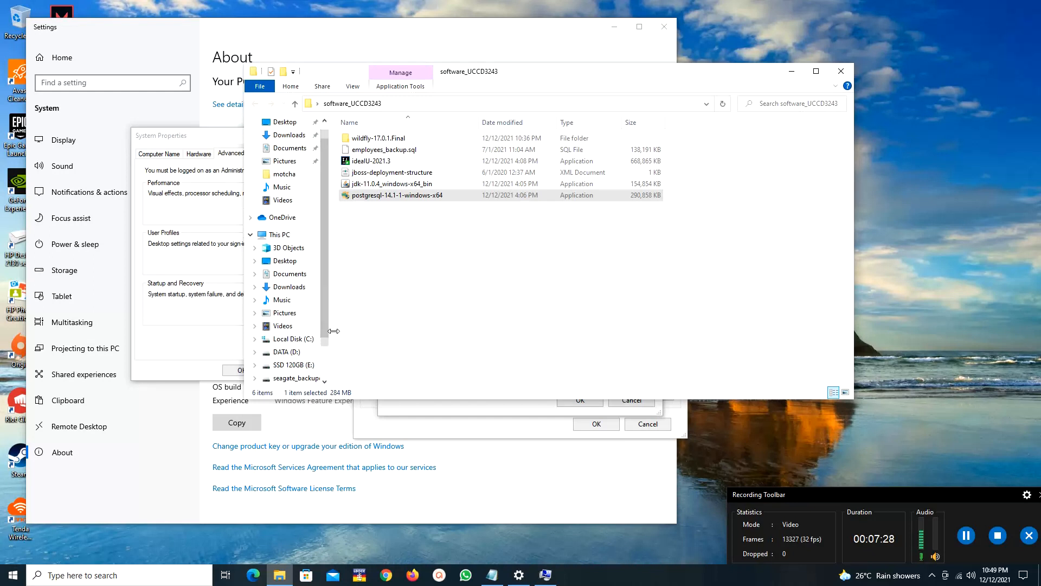
scroll(325, 282, up, 1)
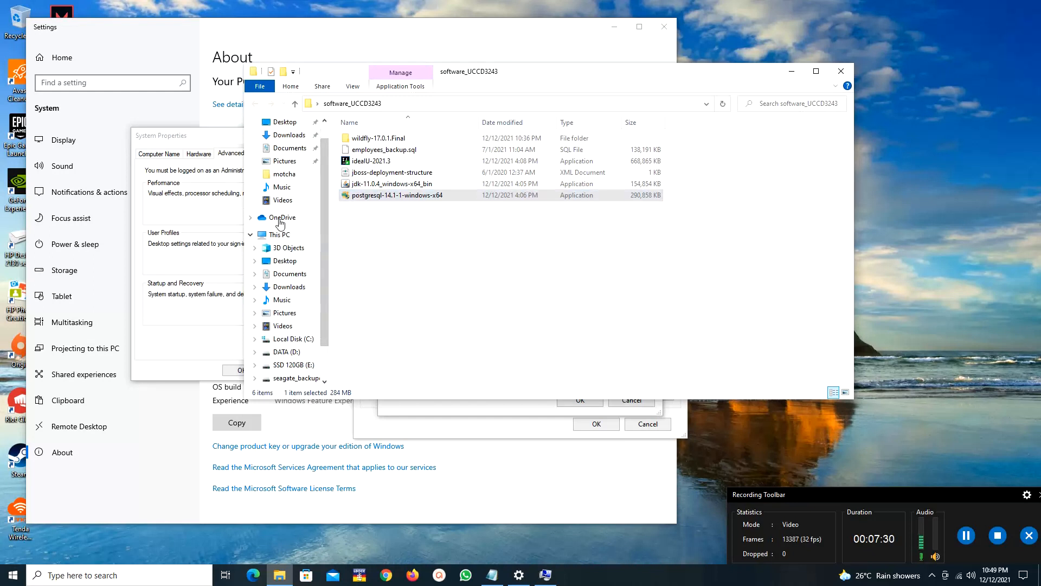
scroll(328, 305, down, 1)
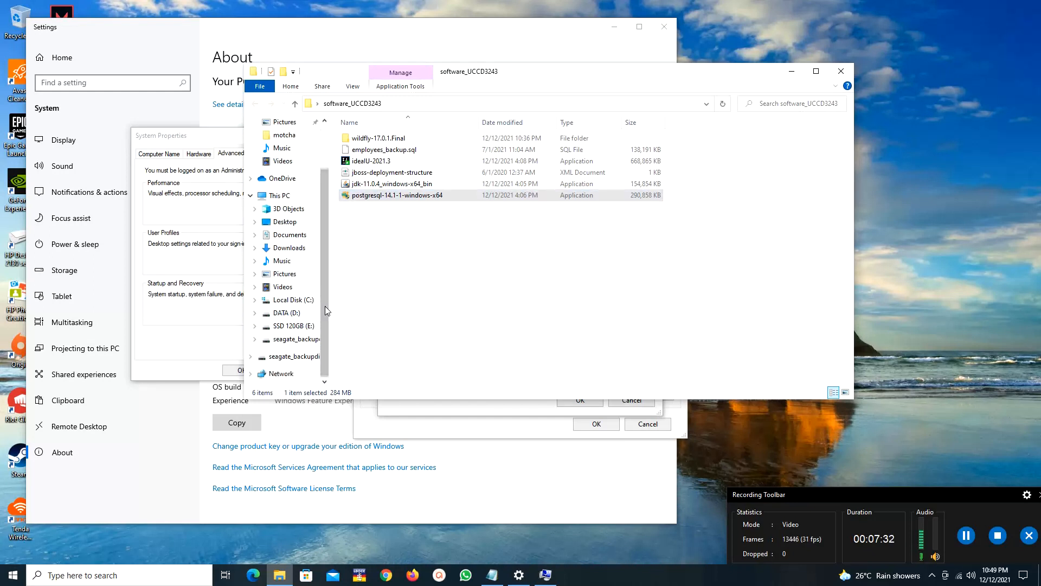
click(293, 300)
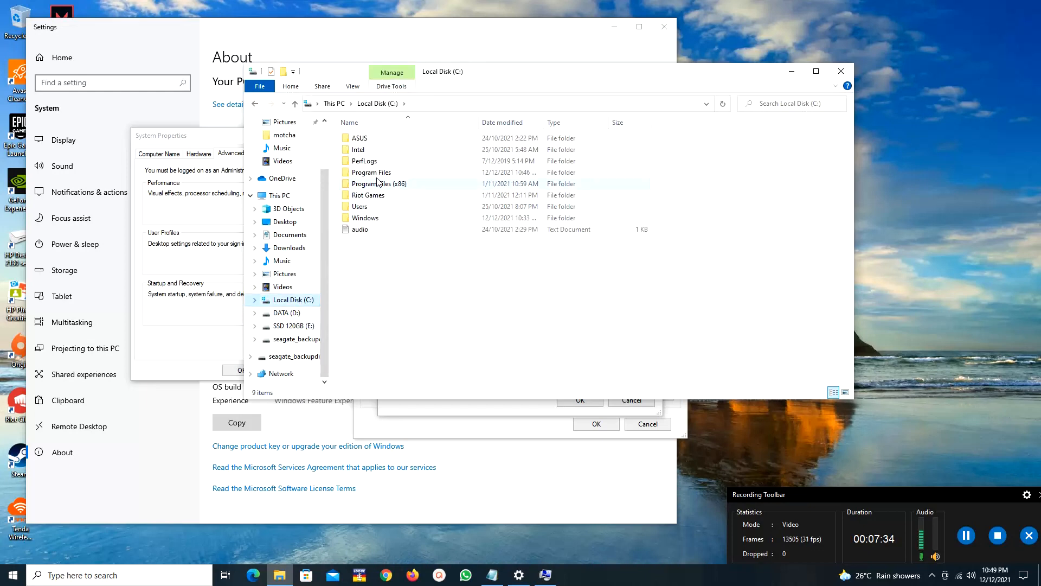
double_click(370, 173)
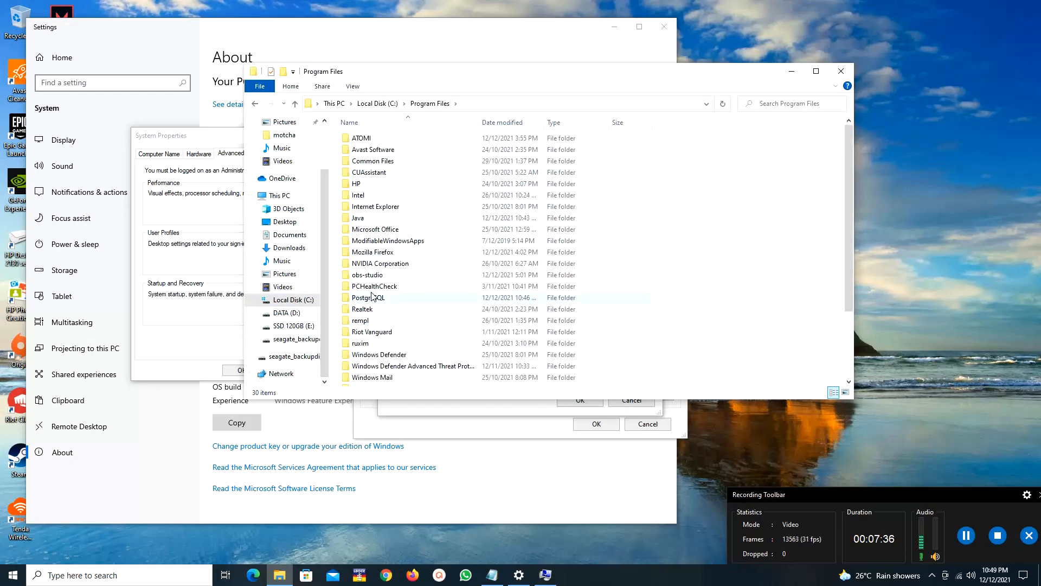
double_click(372, 298)
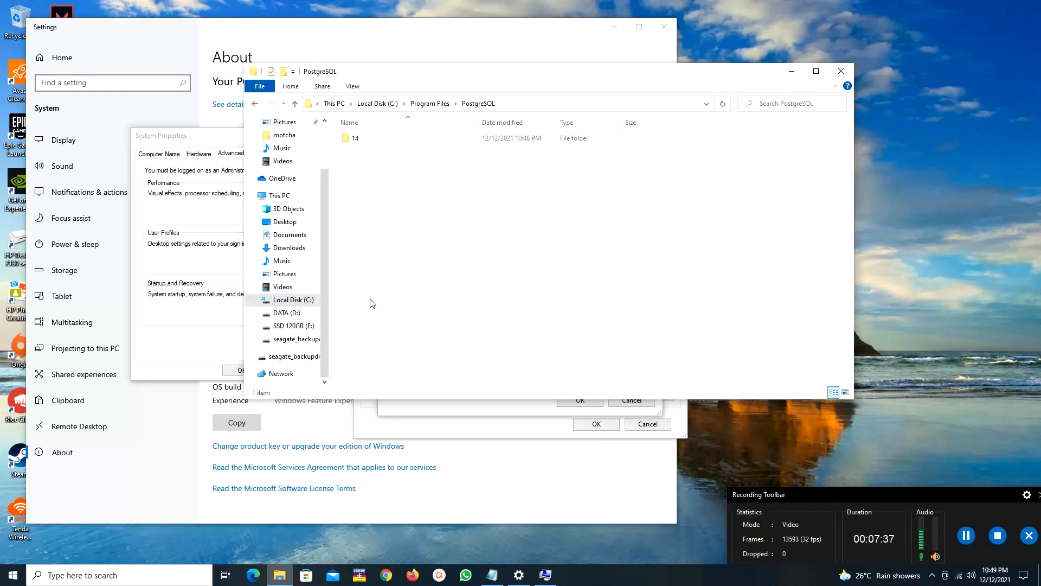
double_click(355, 140)
double_click(368, 141)
- Copy the bin folder's location path from the properties of icuin67.dll, then close the properties and the folder window
right_click(367, 218)
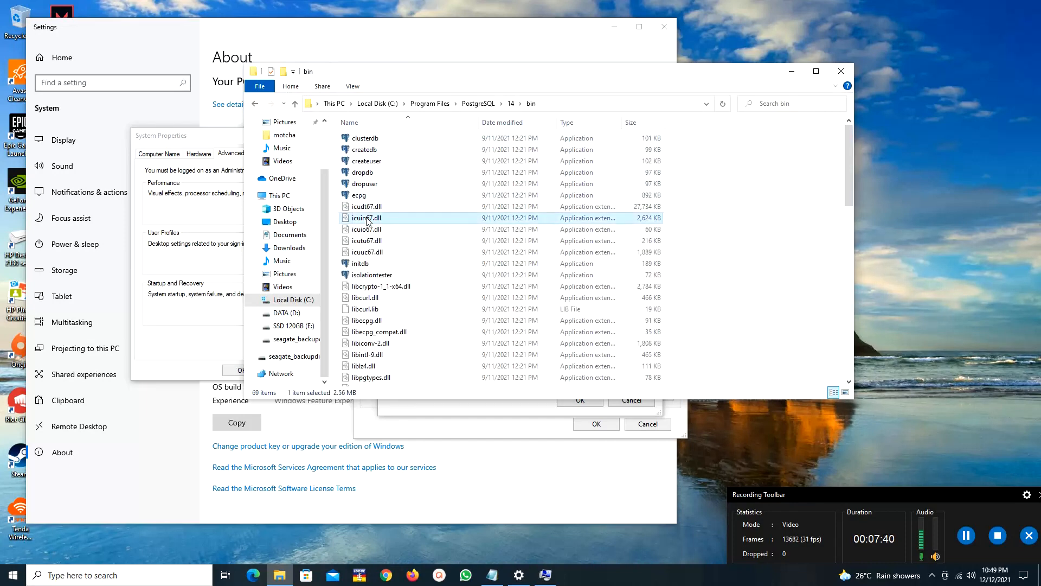
click(406, 431)
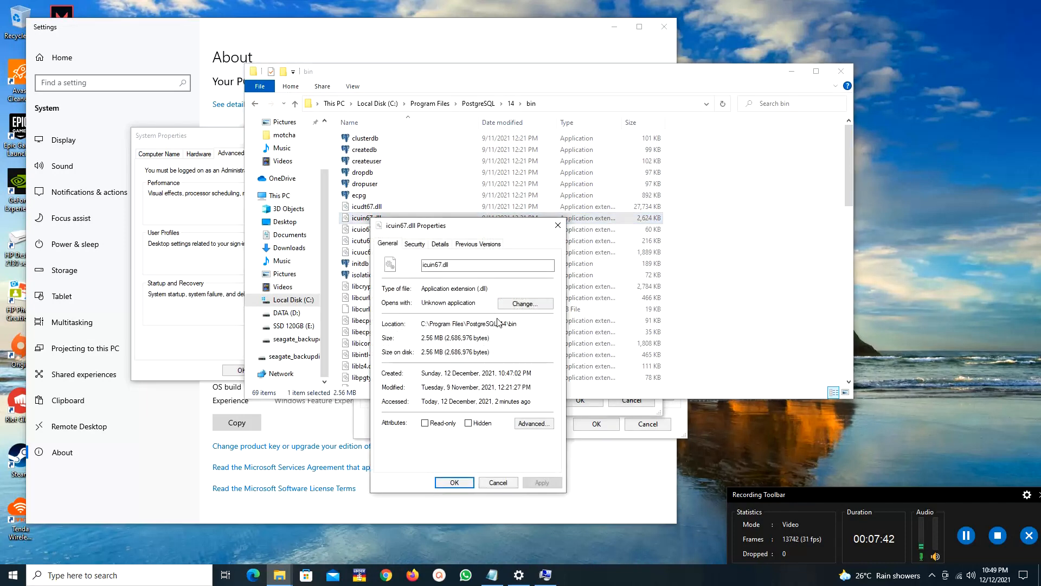
drag(518, 326, 398, 325)
key(ctrl+c)
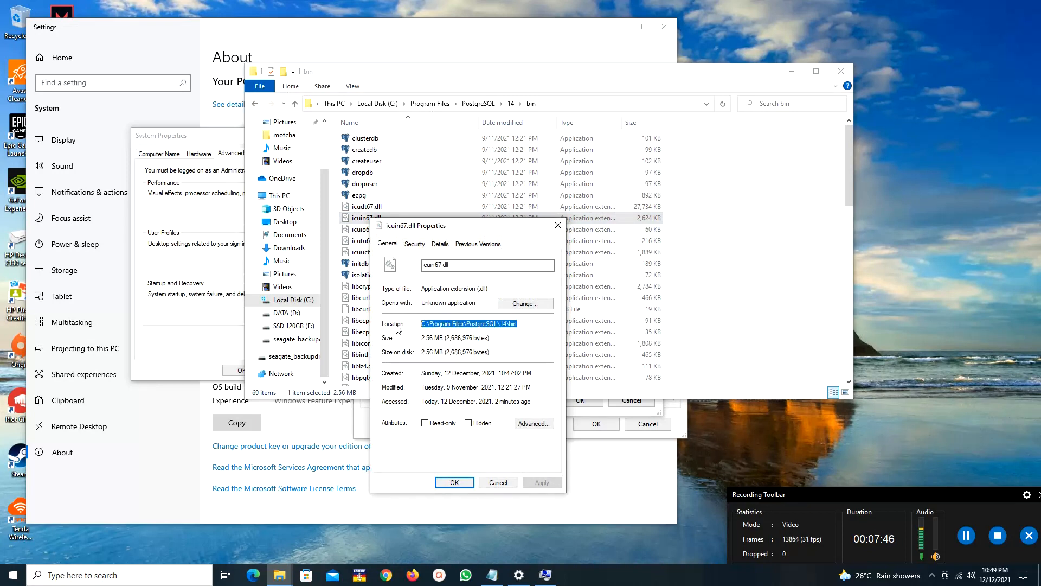
click(558, 226)
click(841, 71)
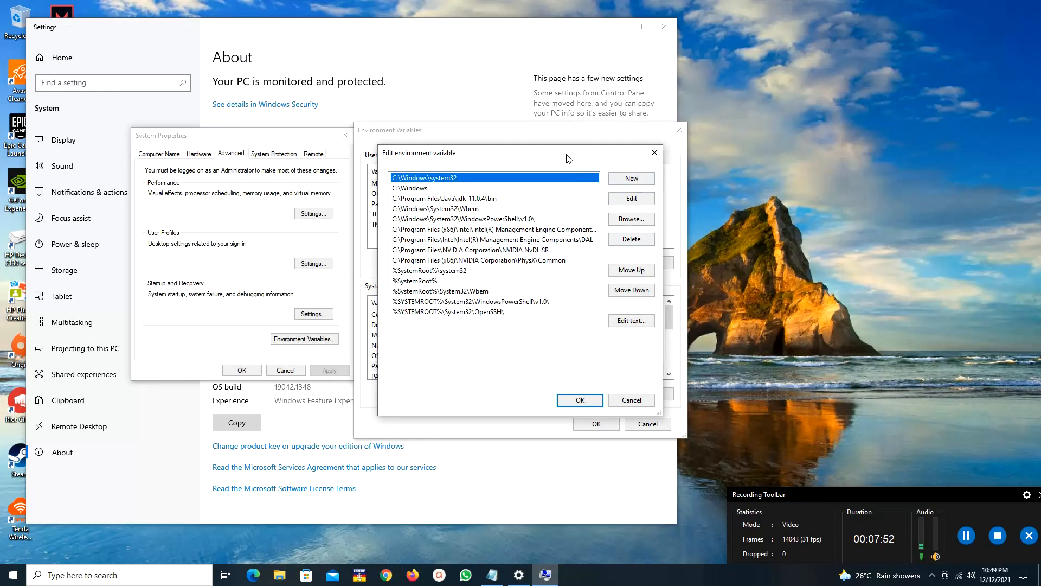
- Add C:\Program Files\PostgreSQL\14\bin as a new entry to the system Path, accept all dialogs and close Settings
drag(567, 159, 693, 129)
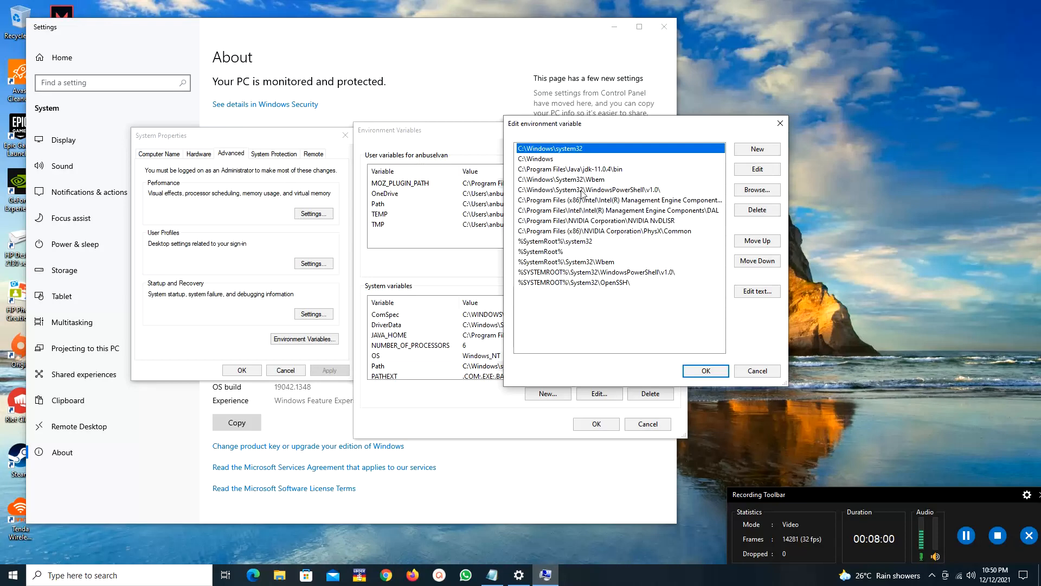
click(745, 154)
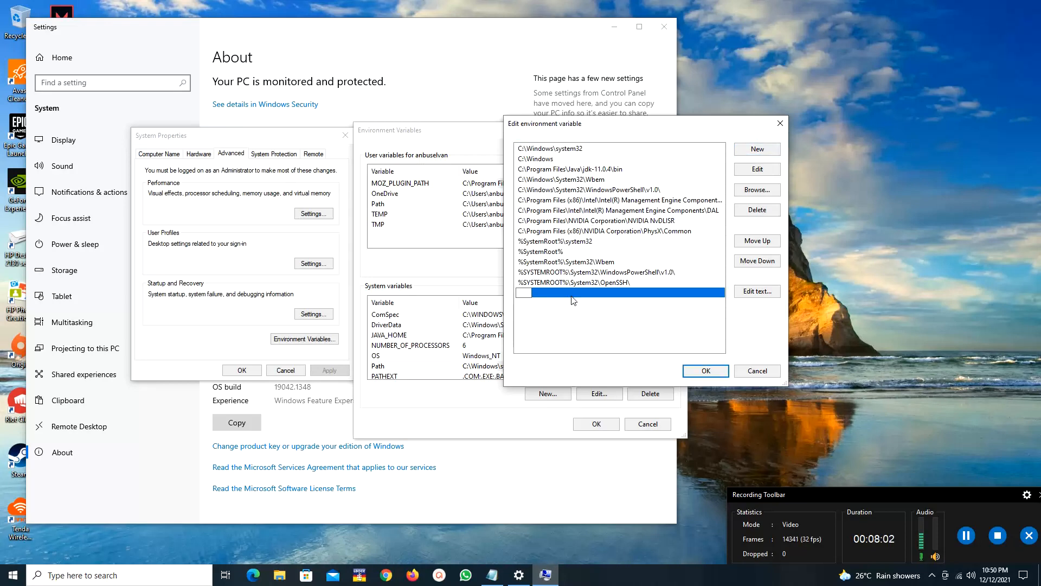
key(ctrl+v)
click(706, 371)
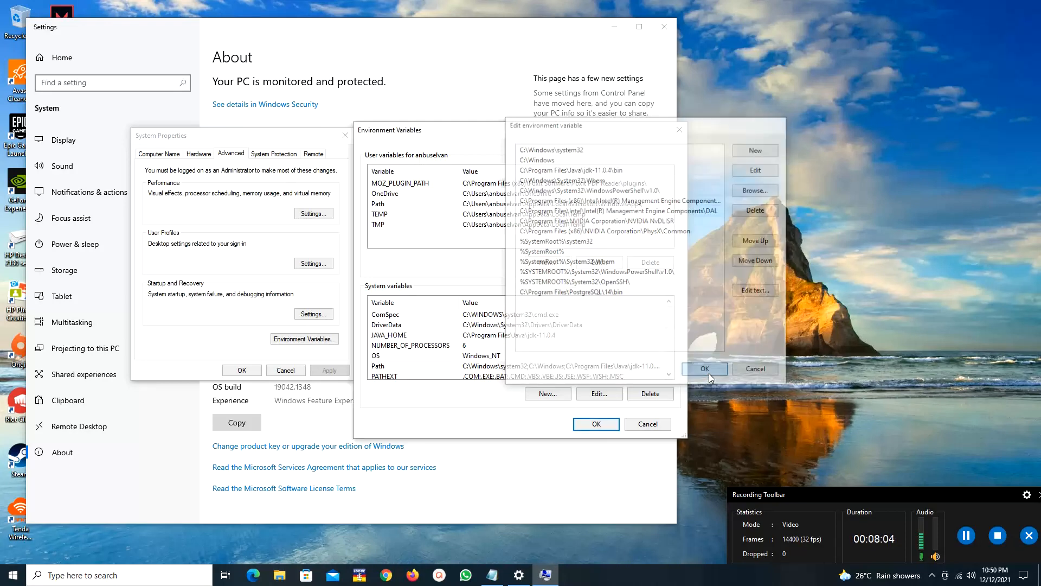
click(591, 426)
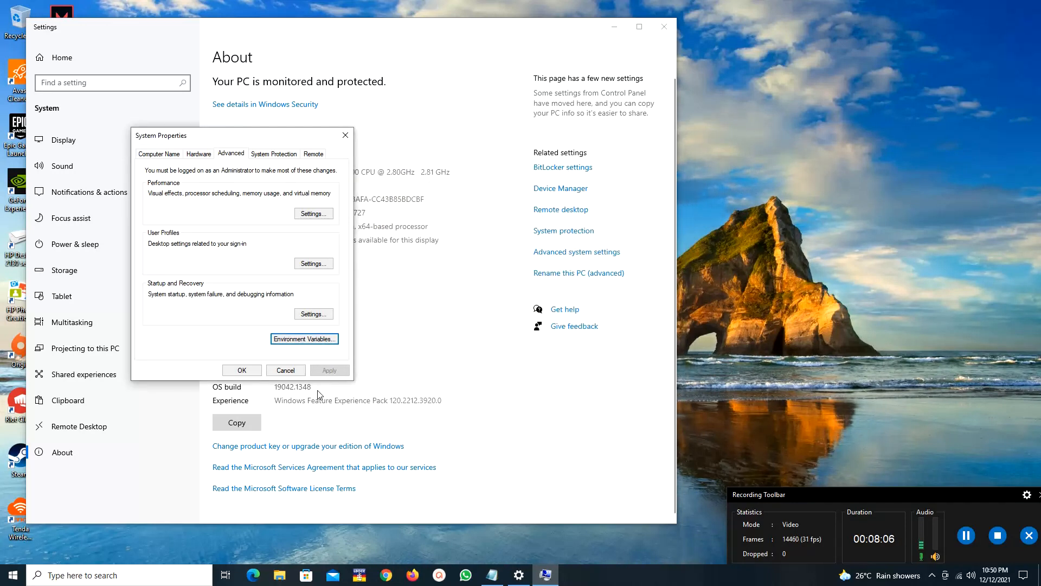
click(245, 373)
click(664, 27)
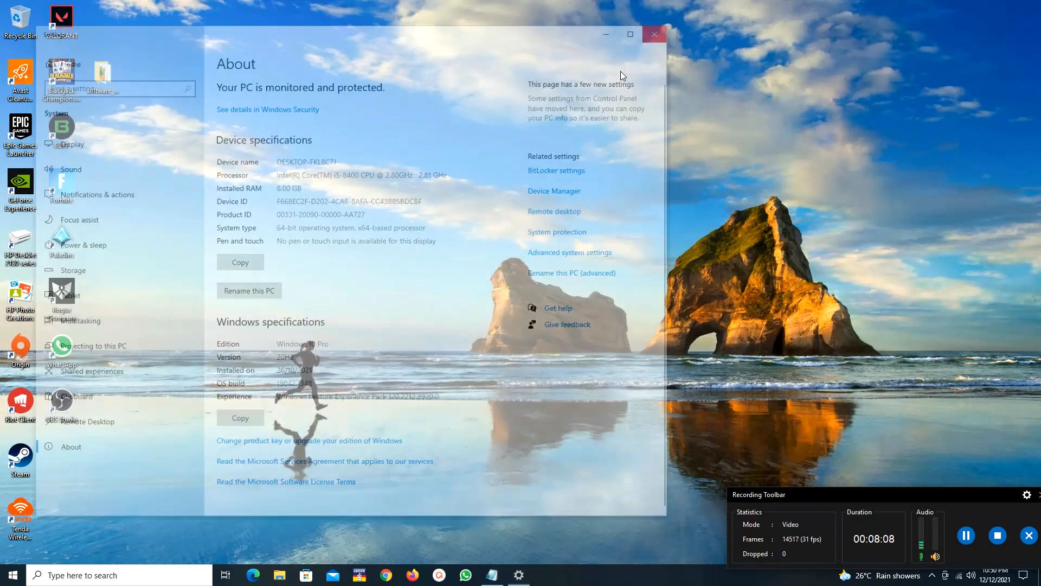
- Search for cmd and open Command Prompt as administrator, moving its window towards the middle of the desktop
click(86, 576)
text(cmd)
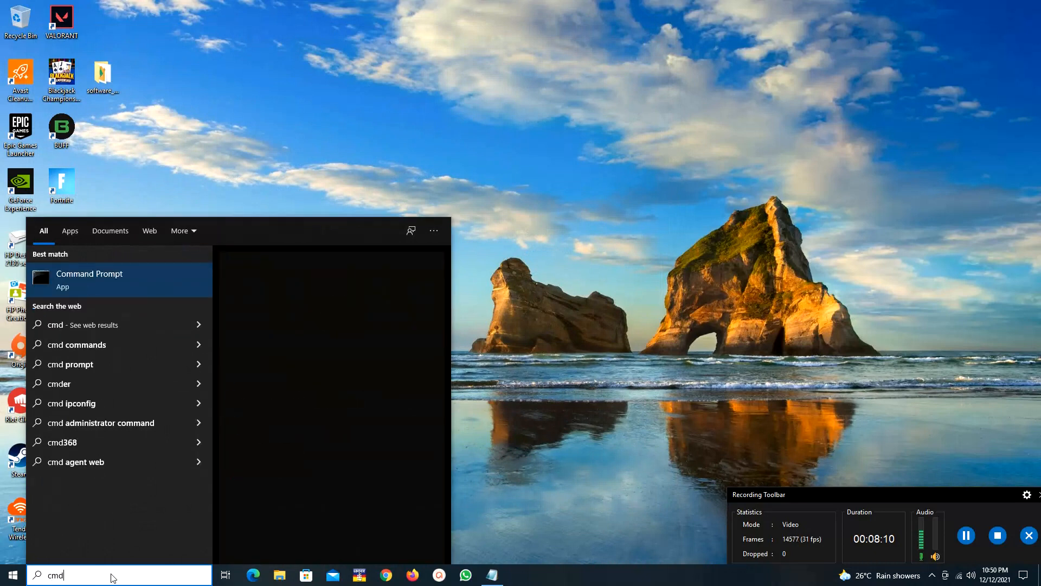
right_click(128, 279)
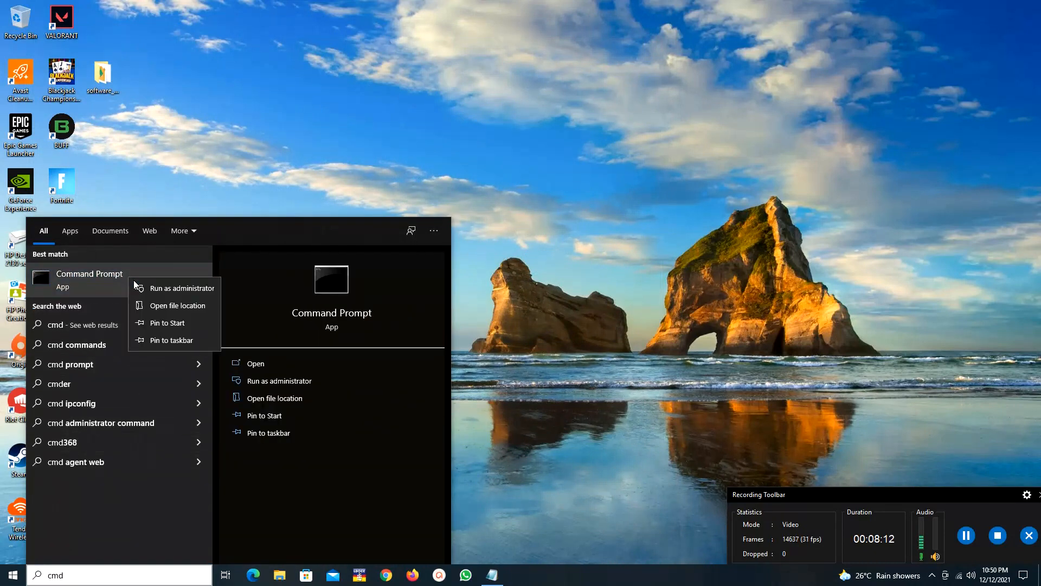
click(176, 292)
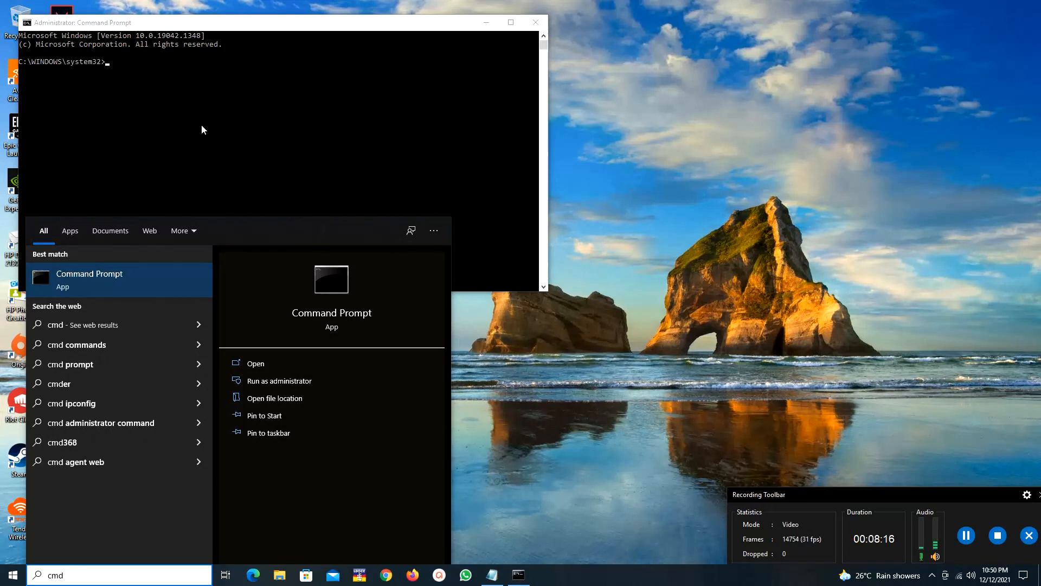
click(156, 79)
drag(181, 29, 364, 101)
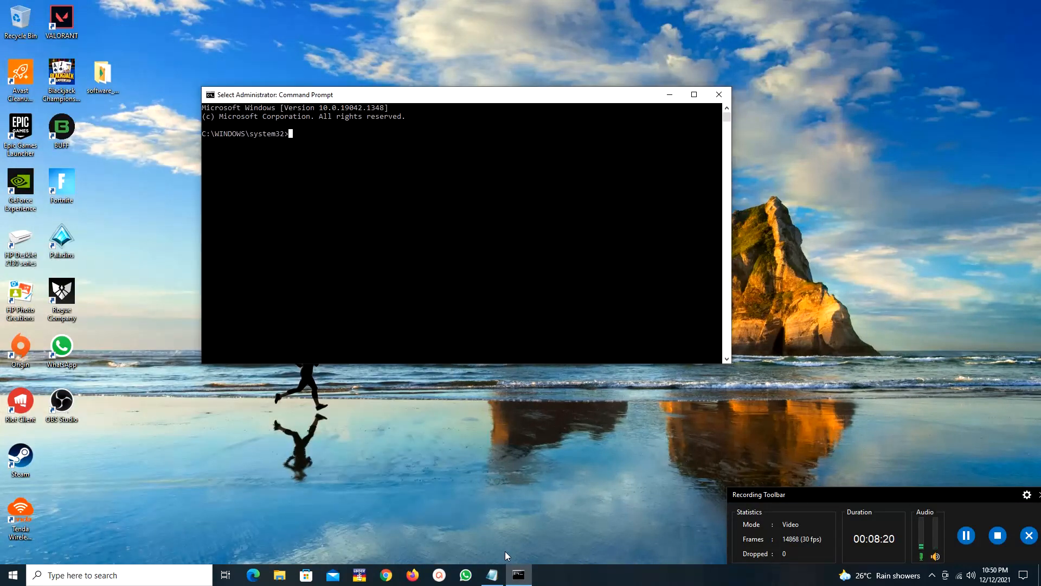
- Copy the line "psql -U db_user db_name < dump_name.sql" from the open Notepad note and minimize the note
click(492, 575)
drag(314, 146, 96, 142)
key(ctrl+c)
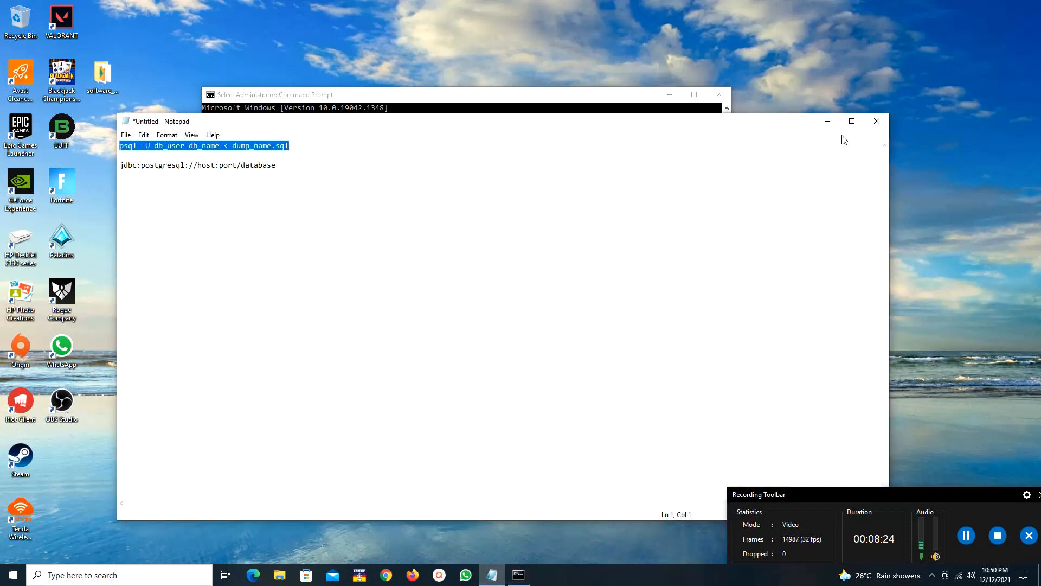
click(827, 121)
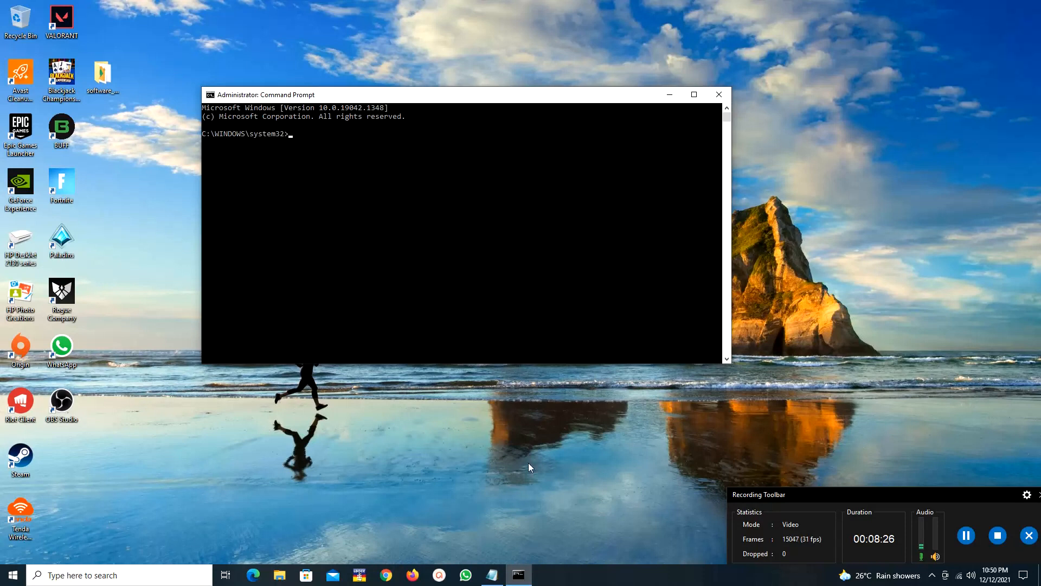
- Paste the copied line "psql -U db_user db_name < dump_name.sql" into the administrator Command Prompt
click(492, 575)
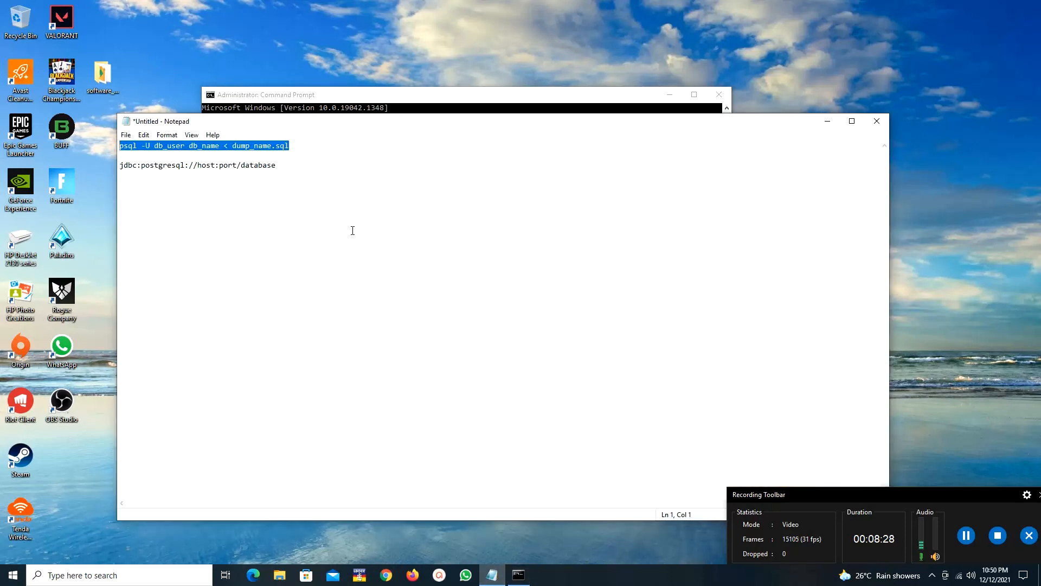
click(828, 121)
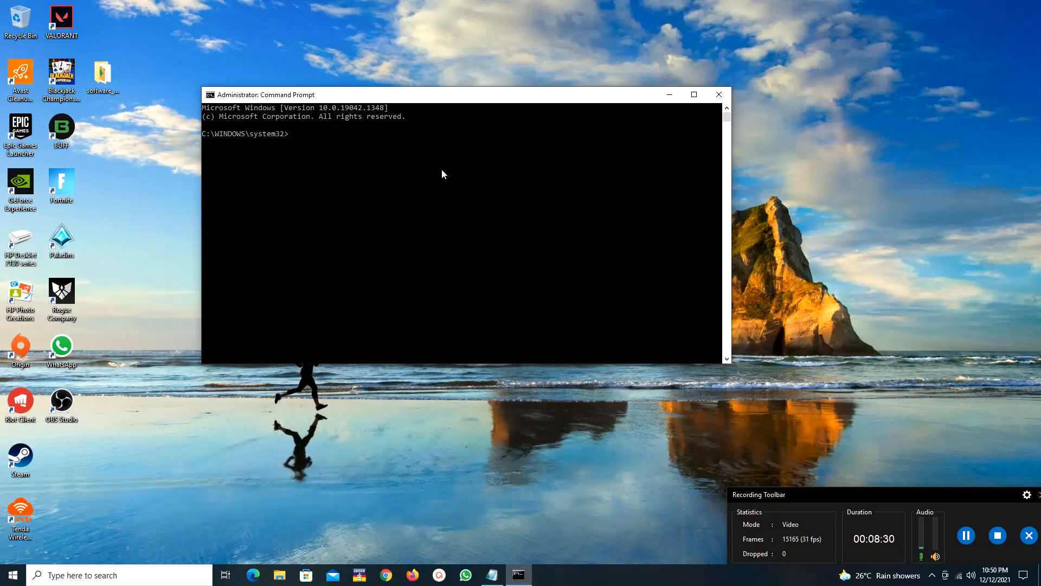
right_click(441, 172)
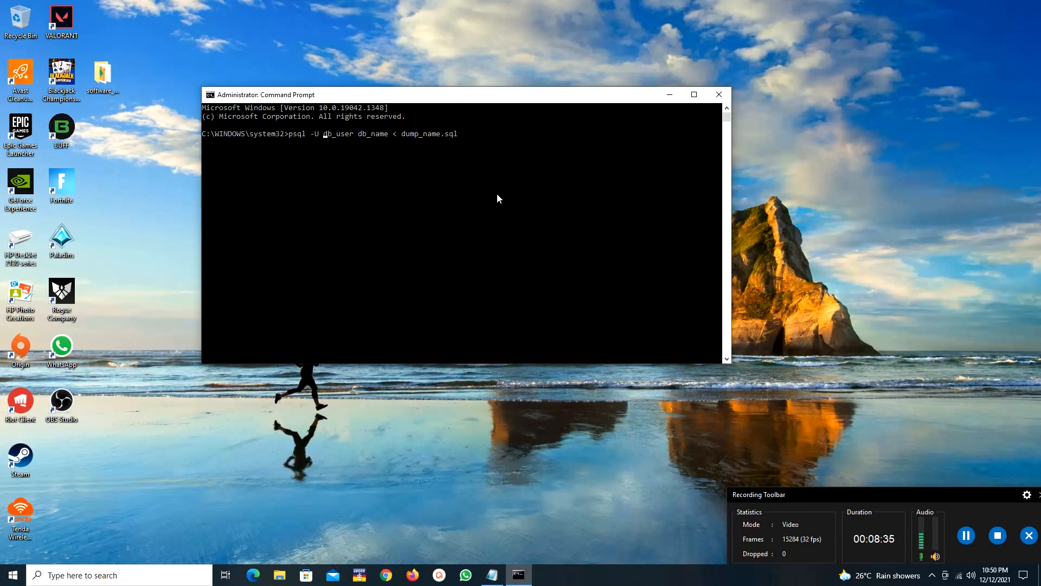
- Search for pgadmin, open pgAdmin 4 and set its master password
click(112, 576)
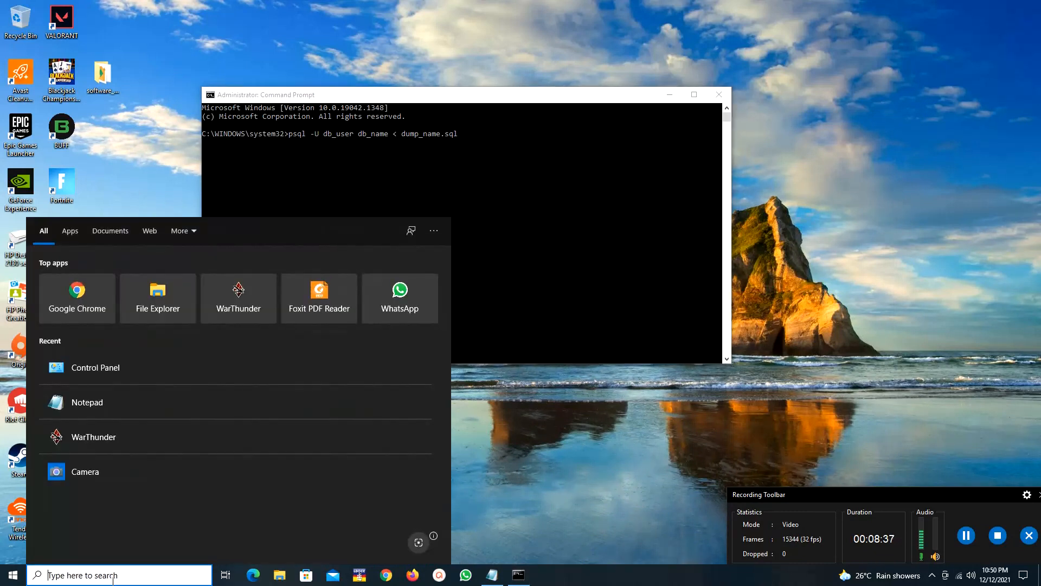
text(pgadmin)
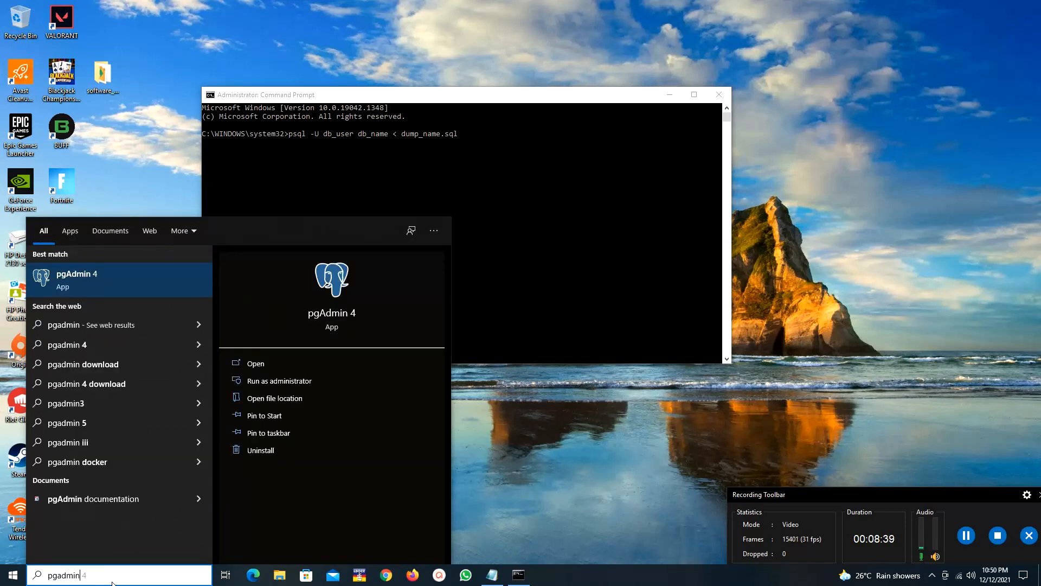
click(128, 288)
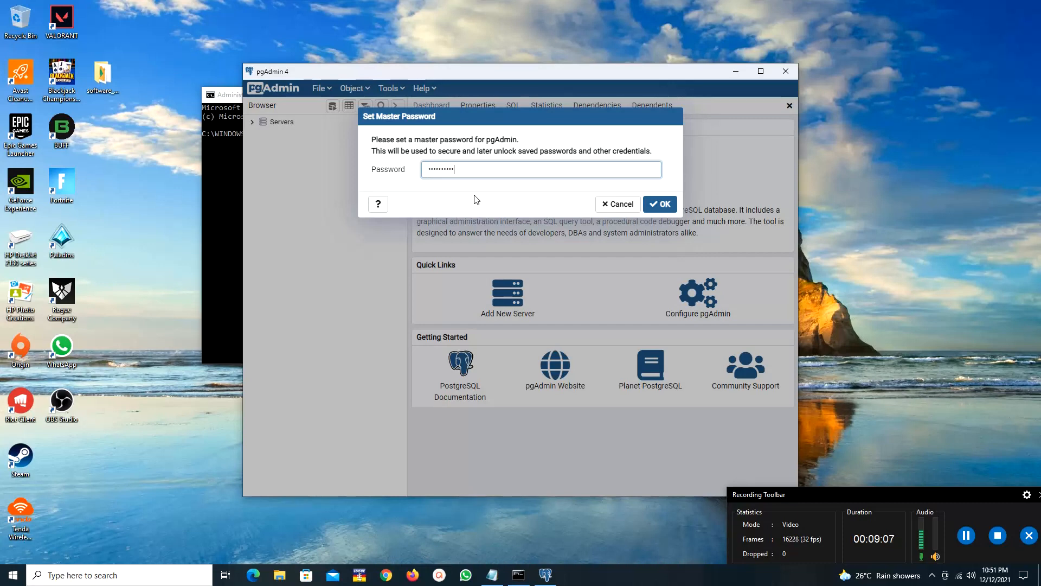
key(Return)
- Expand Servers and connect to the PostgreSQL 14 server with the password of the postgres user
click(268, 123)
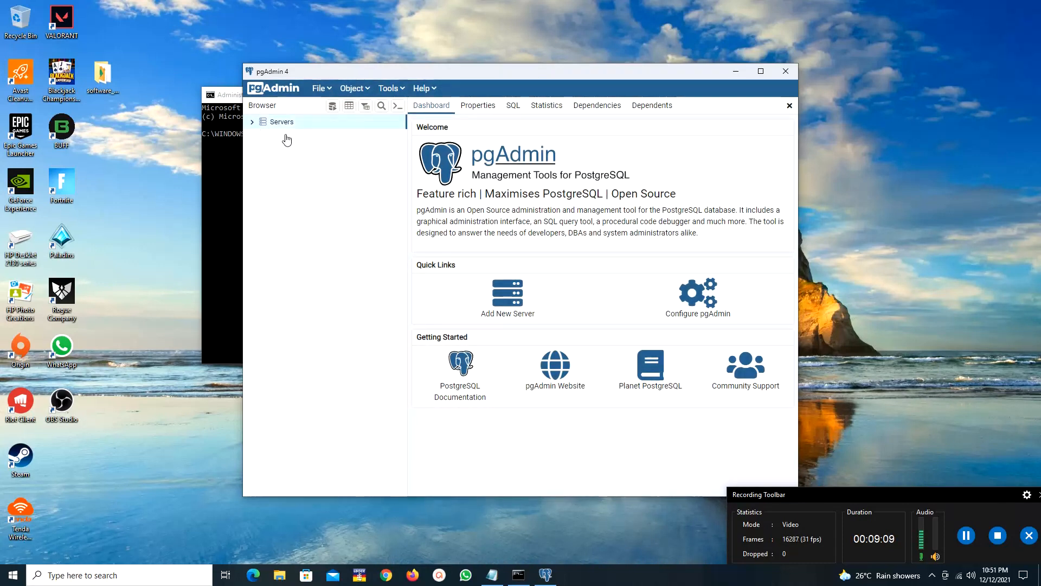
click(252, 122)
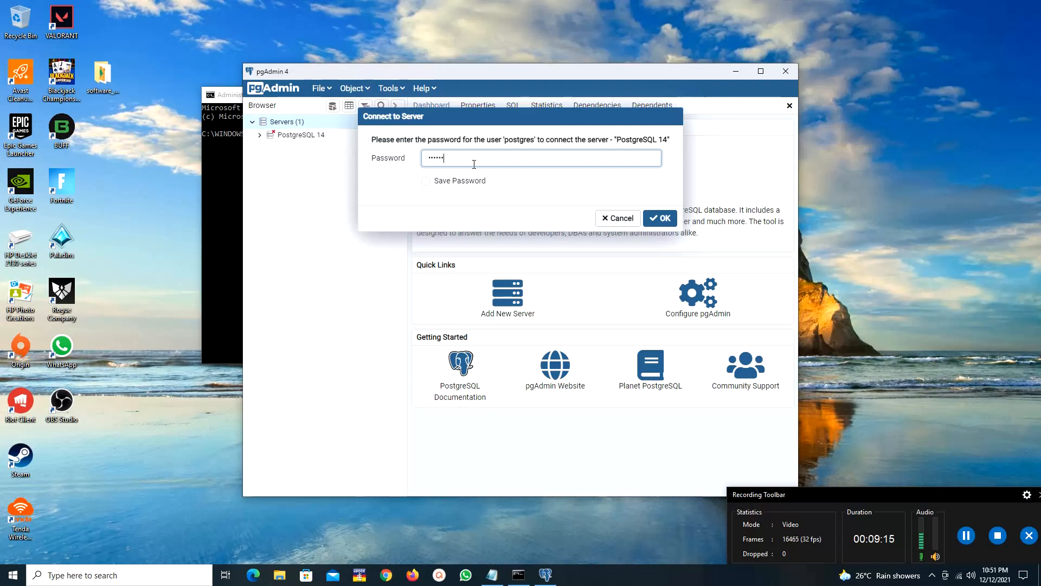
key(Return)
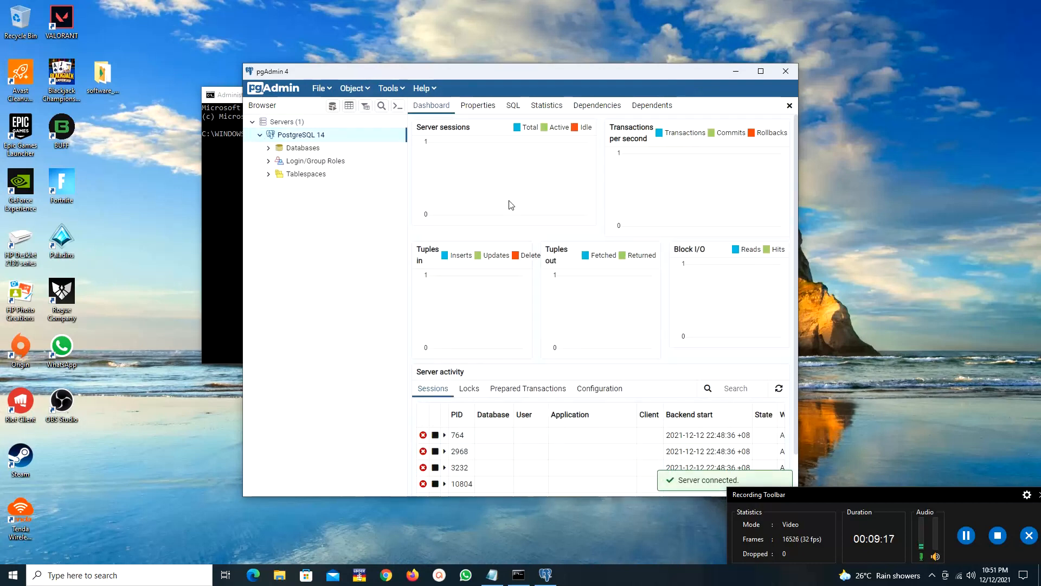
- Create a database named employees on the PostgreSQL 14 server and minimize pgAdmin 4
click(310, 149)
right_click(321, 152)
mouse_move(380, 160)
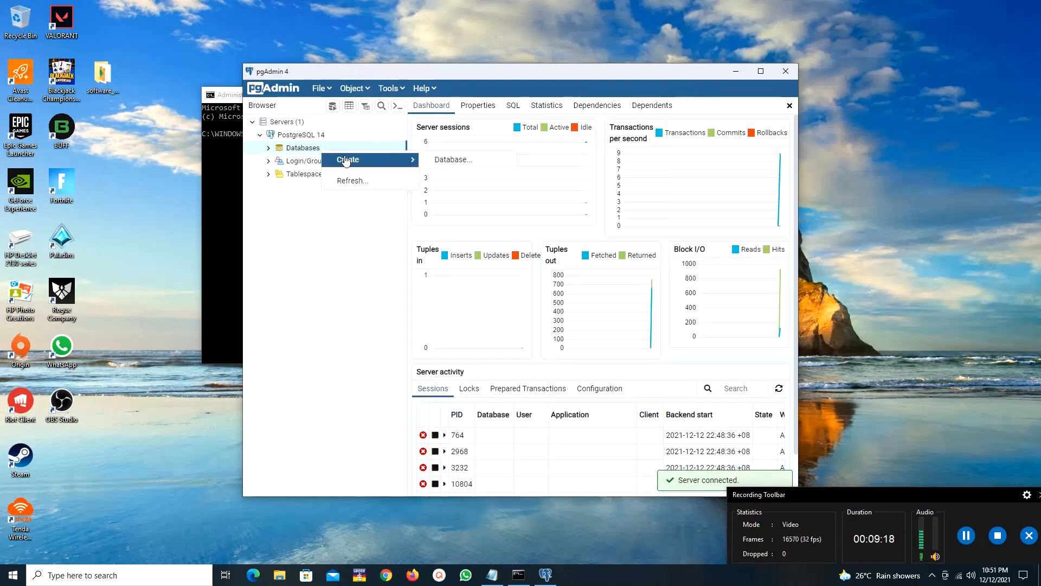
click(437, 162)
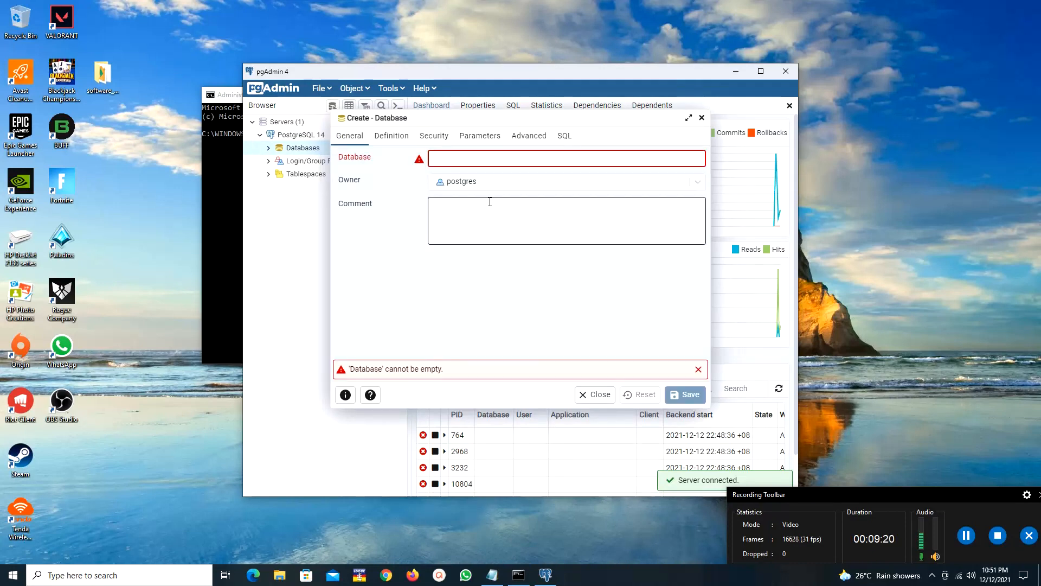
text(employees)
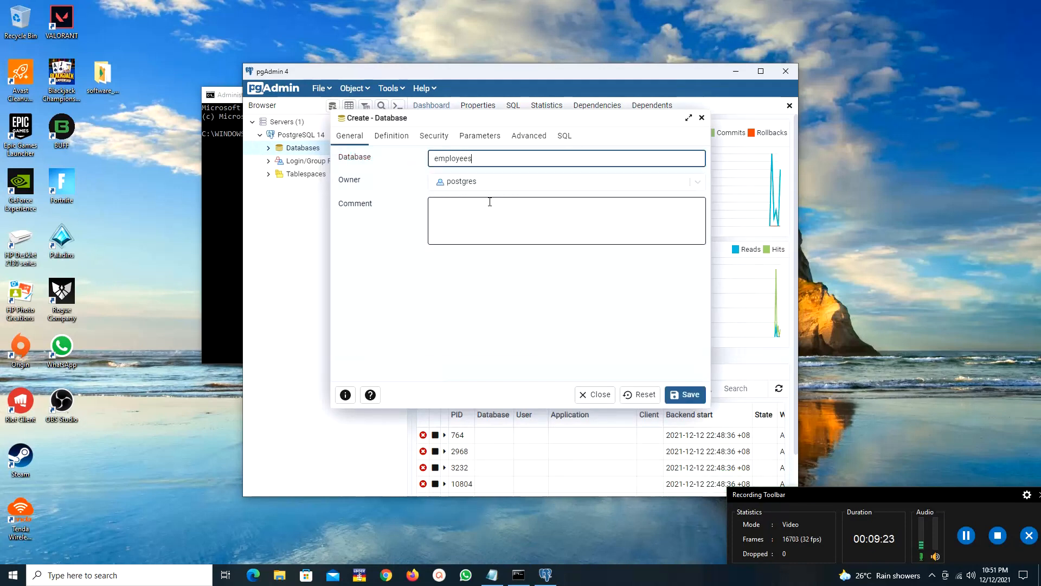
click(690, 396)
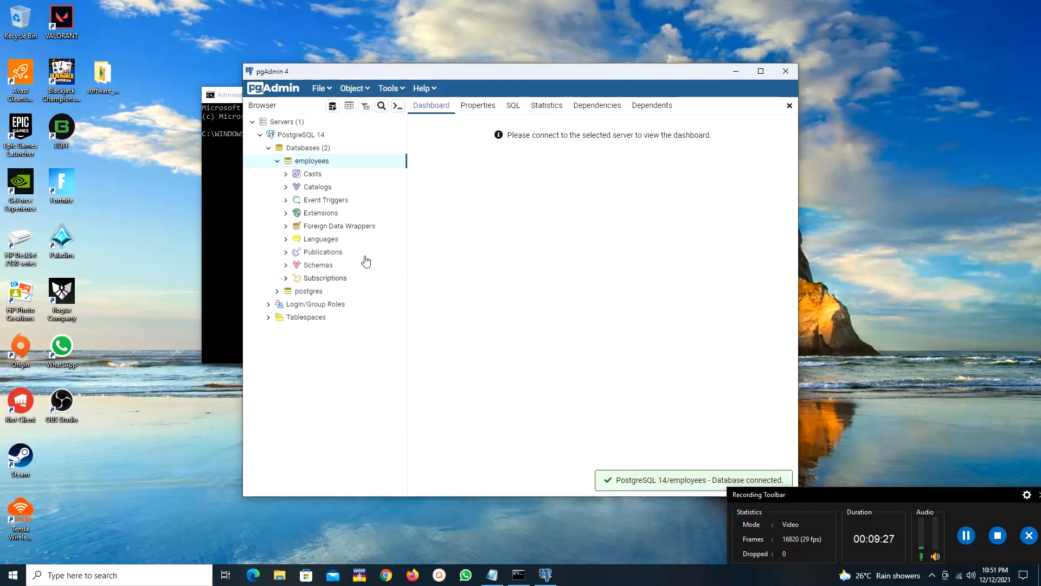
drag(614, 75, 835, 72)
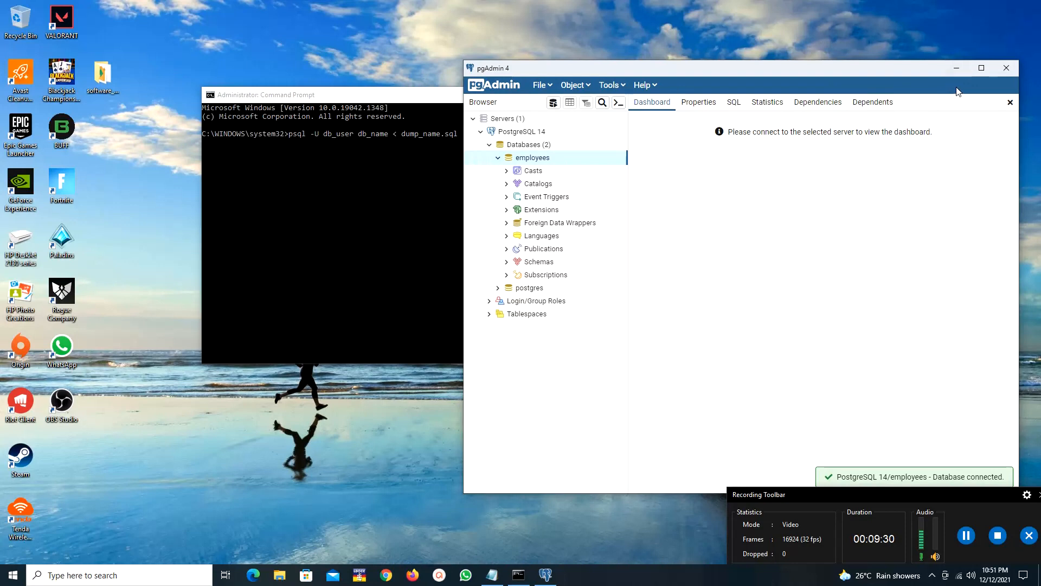
click(956, 69)
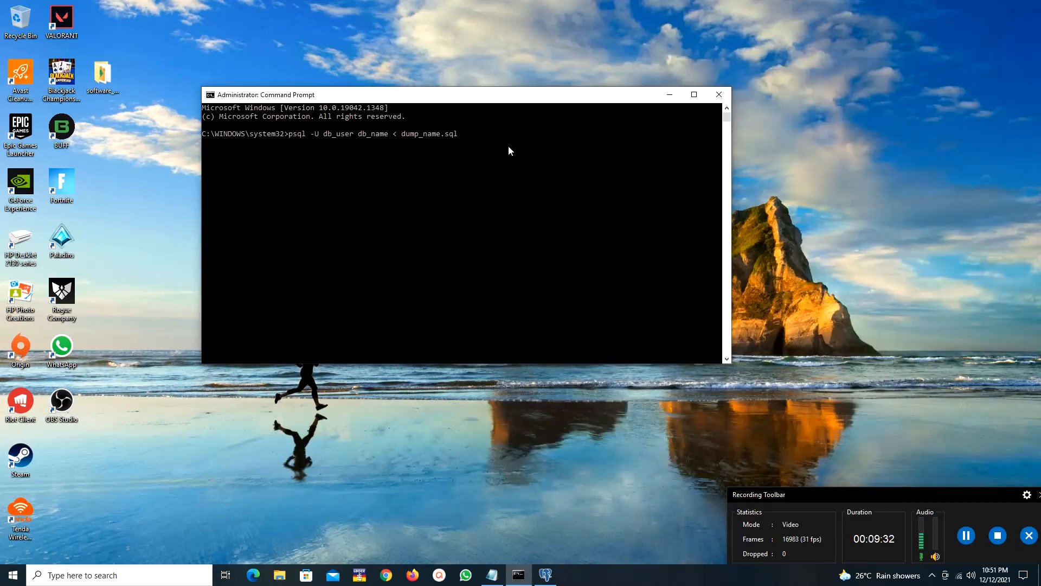
- Replace the placeholder db_user in the psql command with postgres
text(postgres)
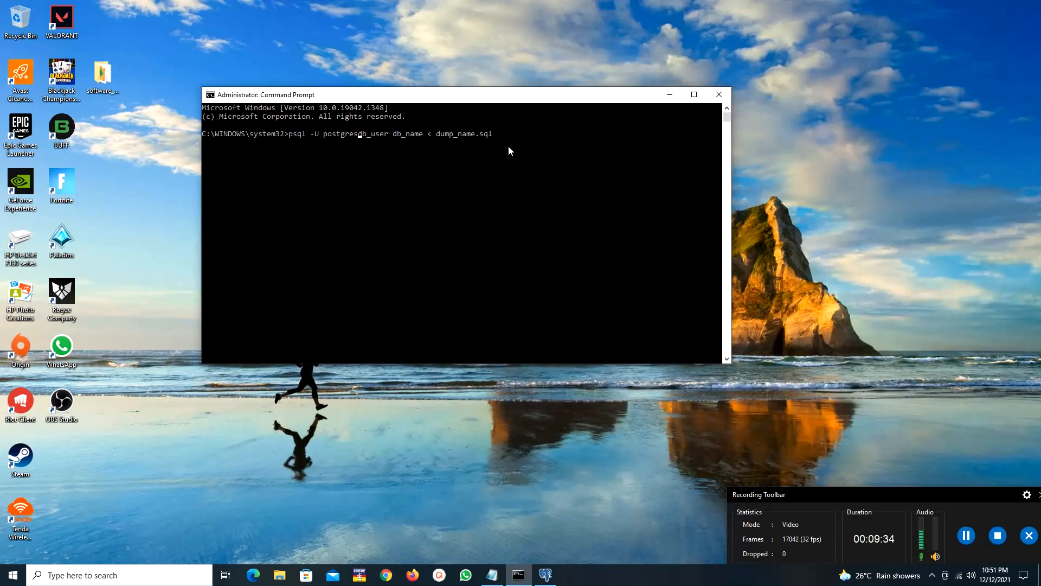
key(Delete)
key(Delete)
key(Delete)
key(Delete)
key(Delete)
key(Delete)
key(Delete)
key(Delete)
key(Delete)
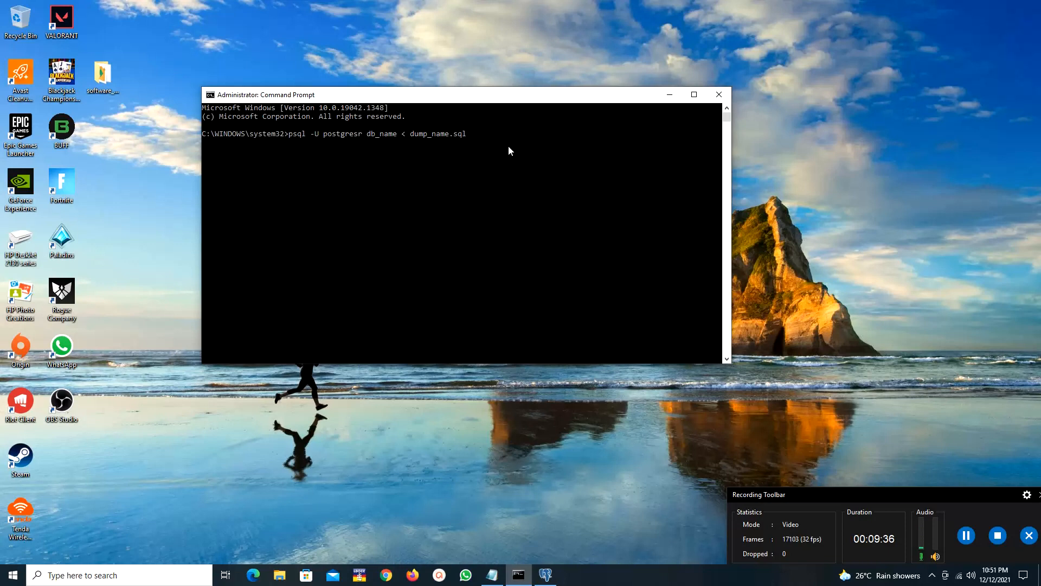
key(Delete)
- Replace the placeholder db_name in the psql command with empployees
key(Delete)
key(Delete)
key(Delete)
key(Delete)
key(Delete)
text(emp[loyees)
key(BackSpace)
key(BackSpace)
key(BackSpace)
key(BackSpace)
key(BackSpace)
key(BackSpace)
key(BackSpace)
text(pp)
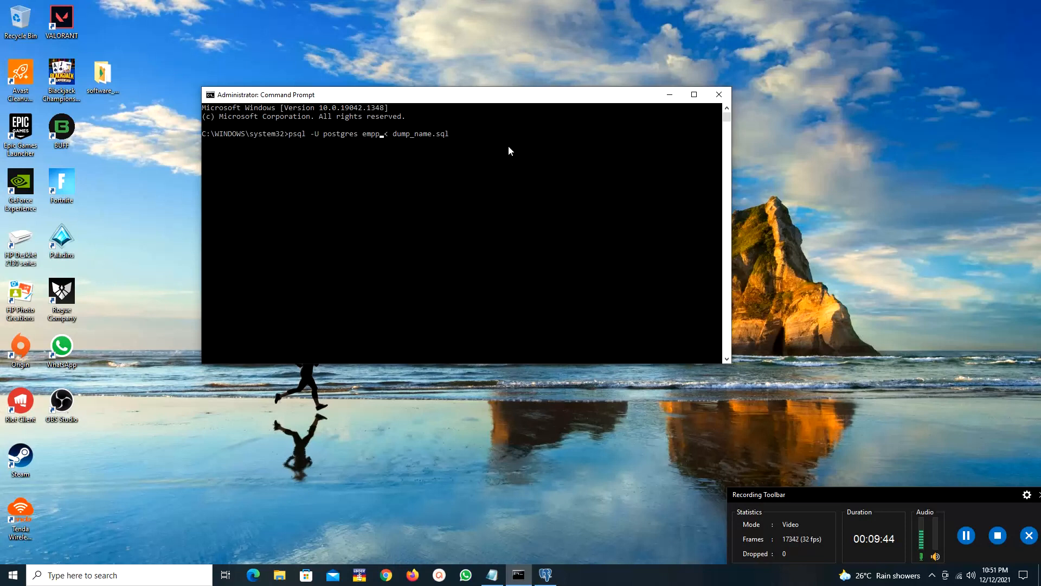
text(loyees)
- Copy the location path of employees_backup.sql from its properties in software_UCCD3243 and paste it before dump_name.sql in the psql command
key(Right)
key(Right)
key(Right)
drag(463, 98, 546, 96)
double_click(109, 75)
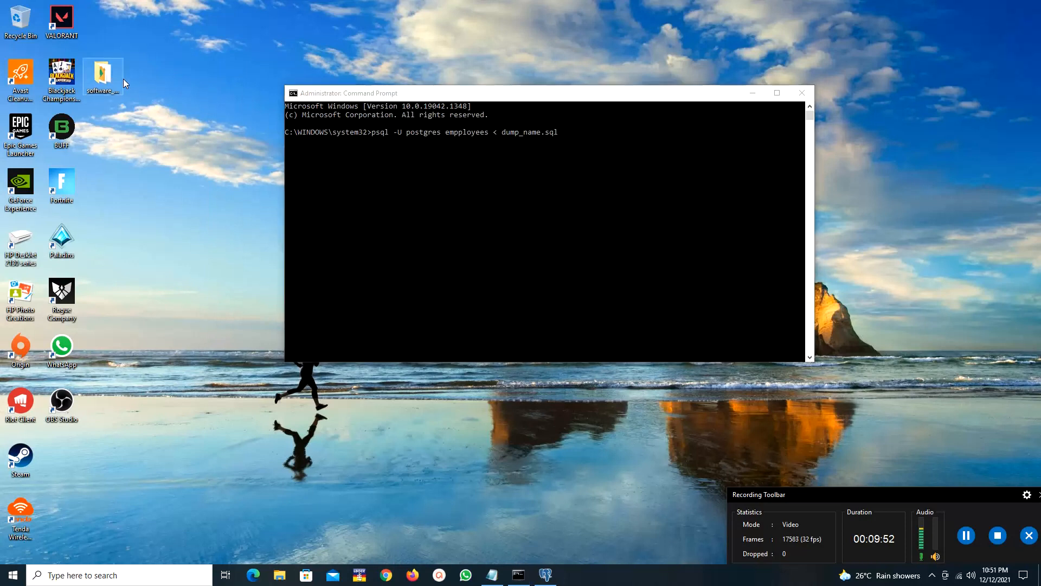
click(392, 152)
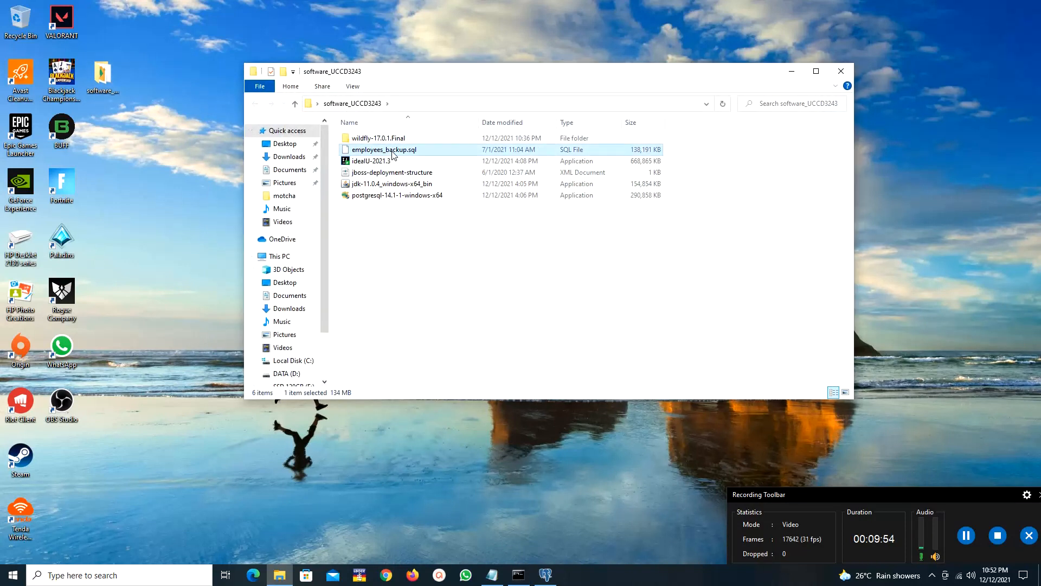
right_click(393, 155)
click(424, 404)
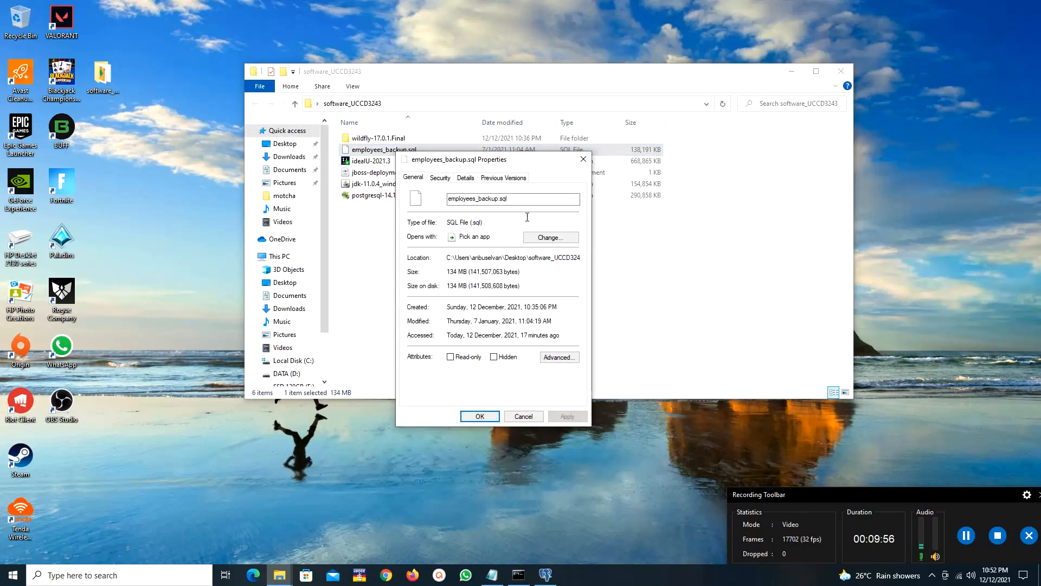
drag(448, 257, 621, 265)
key(ctrl+c)
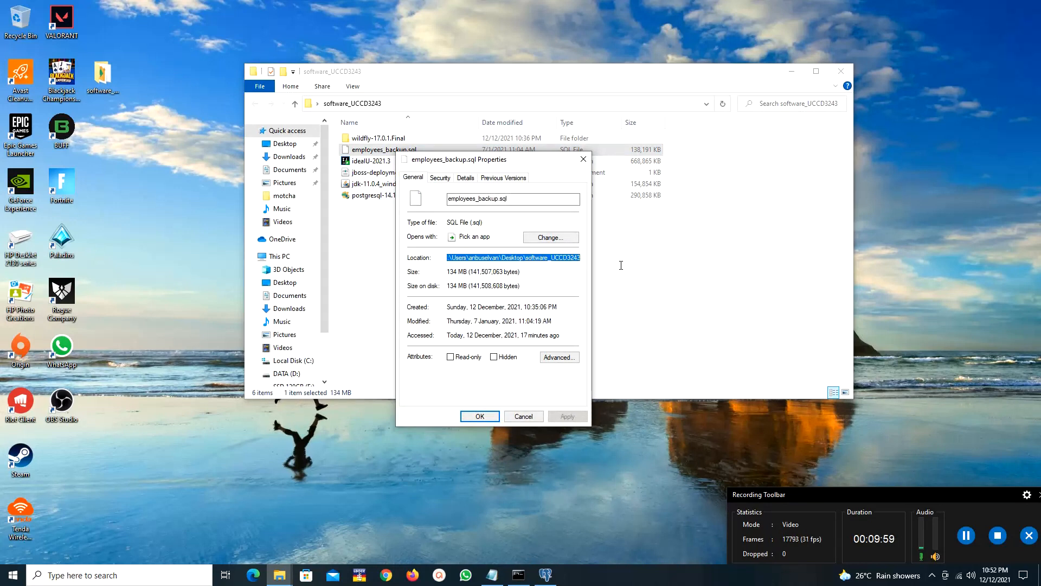
click(584, 159)
click(792, 71)
key(ctrl+v)
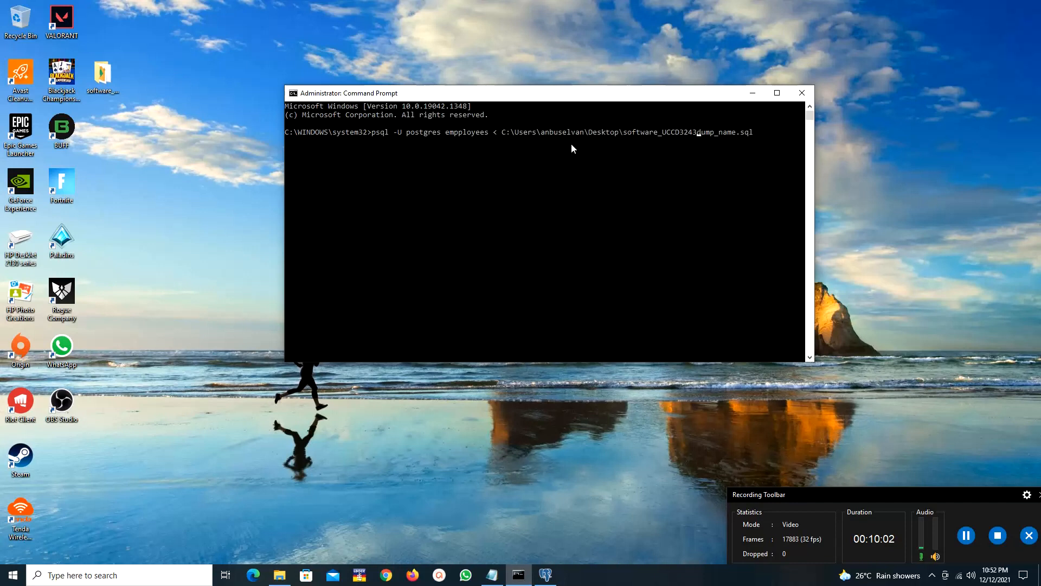
- Delete the placeholder dump_name.sql from the psql command and end the folder path with a backslash
key(Delete)
key(Delete)
key(Delete)
key(Delete)
key(Delete)
key(Delete)
key(Delete)
key(Delete)
key(Delete)
key(Delete)
key(Delete)
key(Delete)
key(Delete)
text(\)
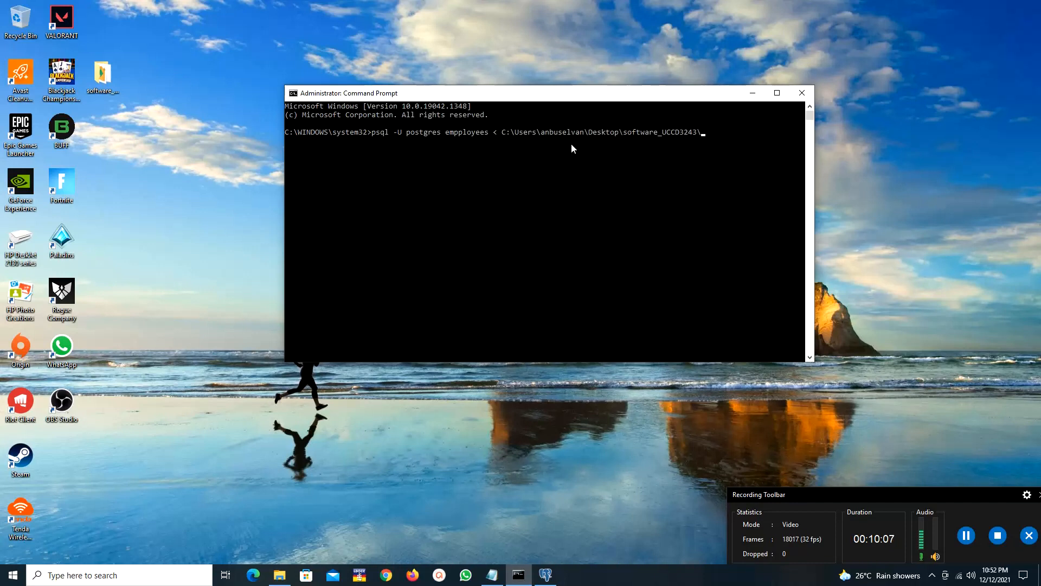
- Look up the backup file's name in its properties and append employees_backup.sql to the path in the psql command
double_click(101, 77)
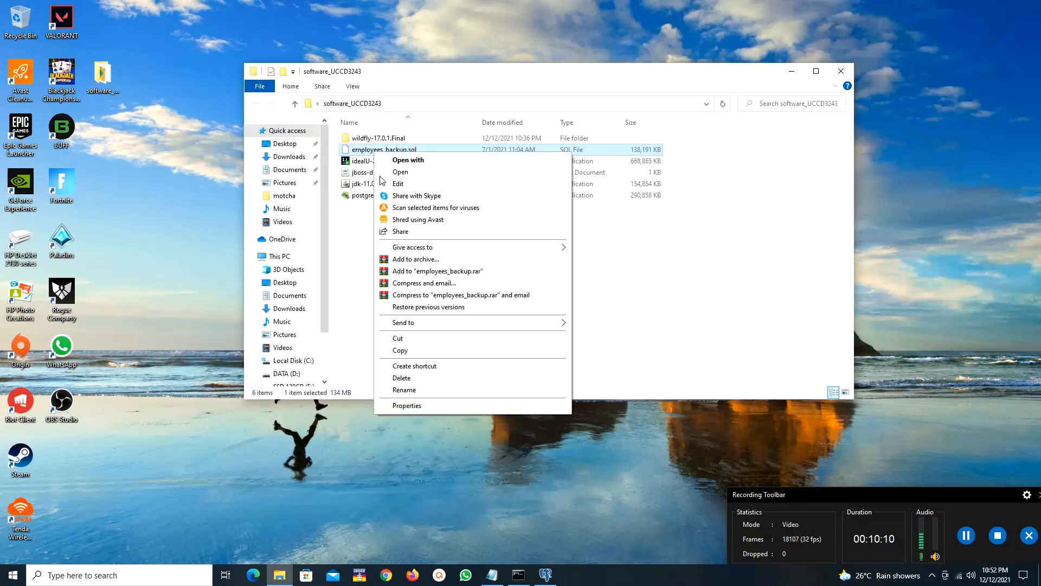
click(407, 405)
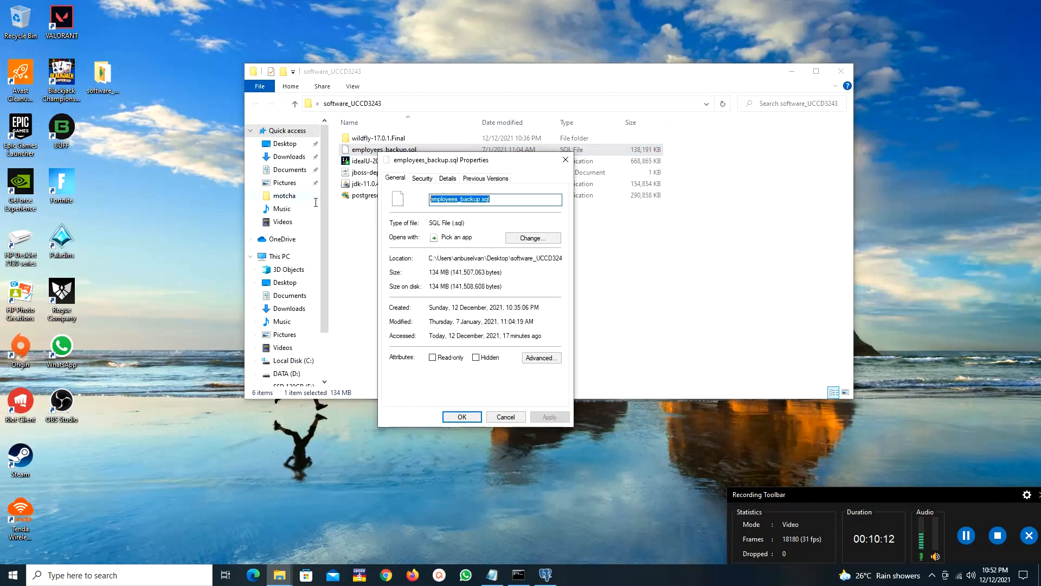
click(840, 71)
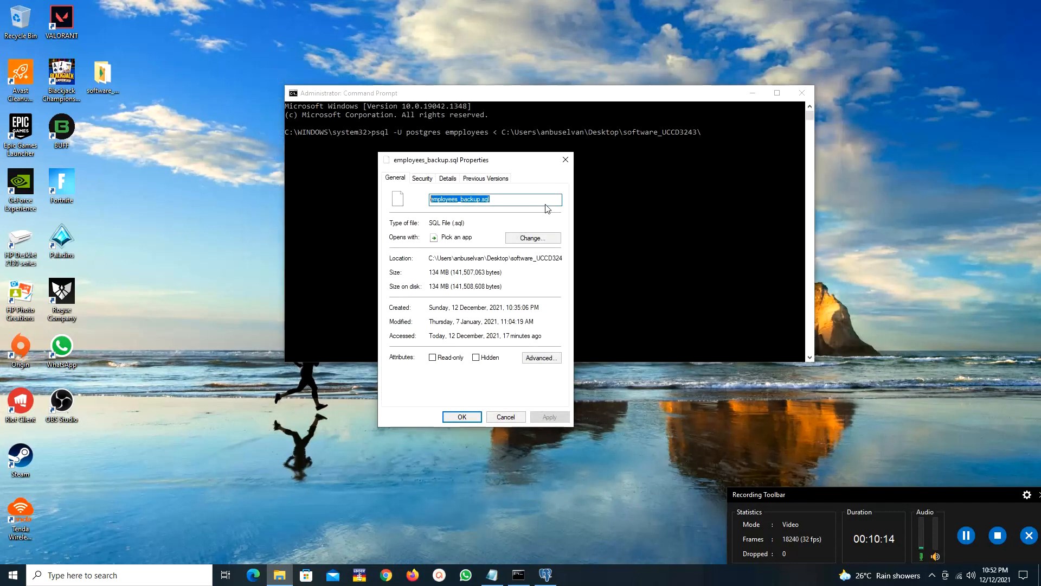
click(565, 160)
text(employees_backup.sql)
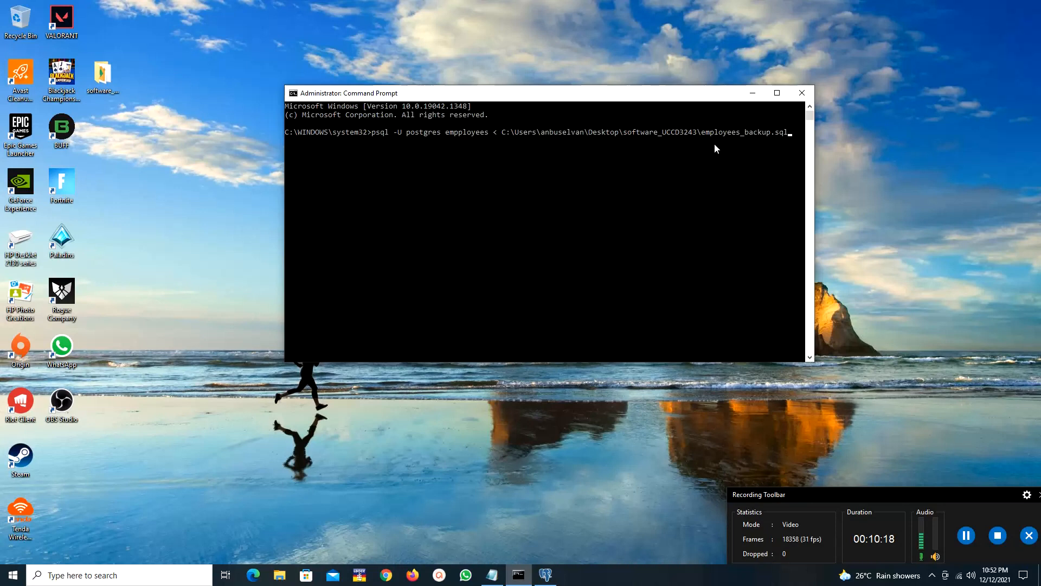
- Try to run the restore command twice against the database empployees, entering the postgres user's password each time
key(Return)
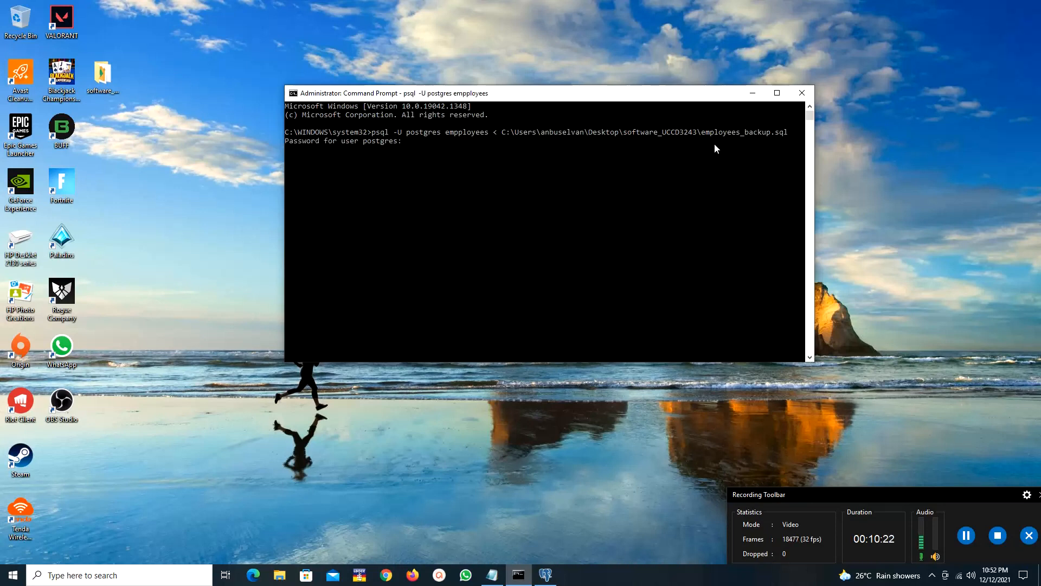
key(Return)
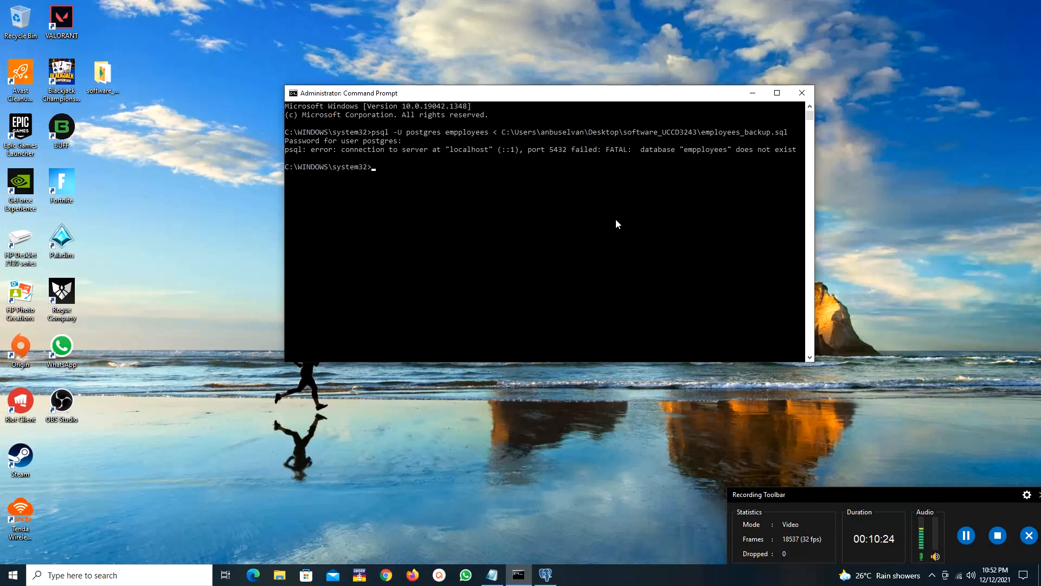
key(Up)
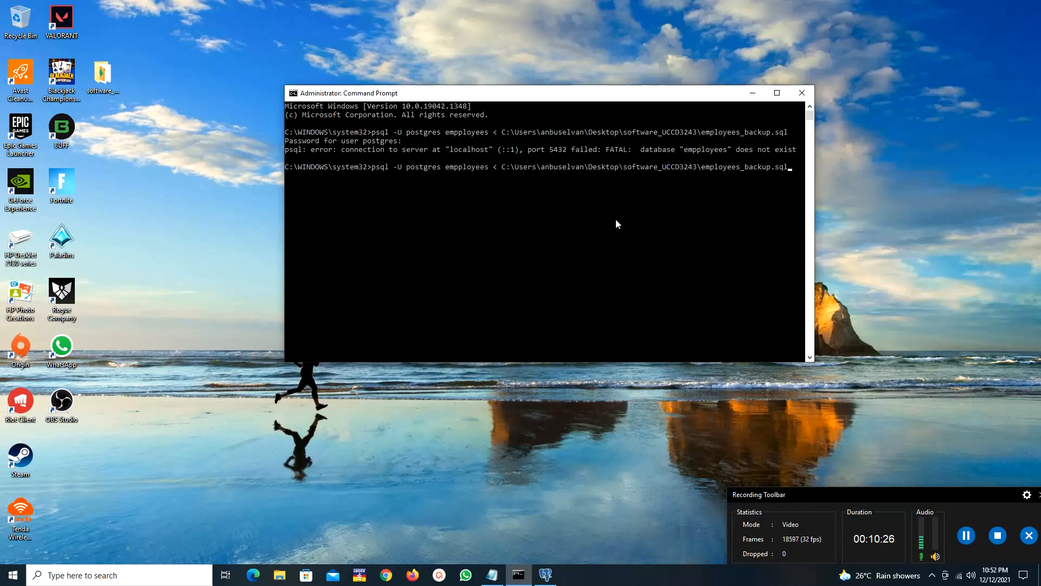
key(Return)
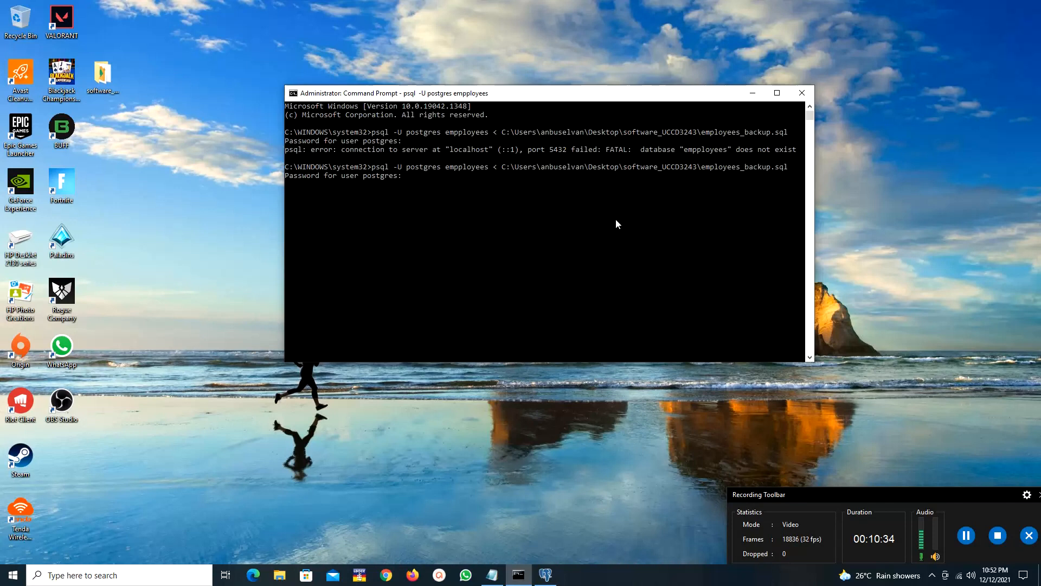
key(Return)
- Recall the restore command, correct its database name to employees and run it
key(Up)
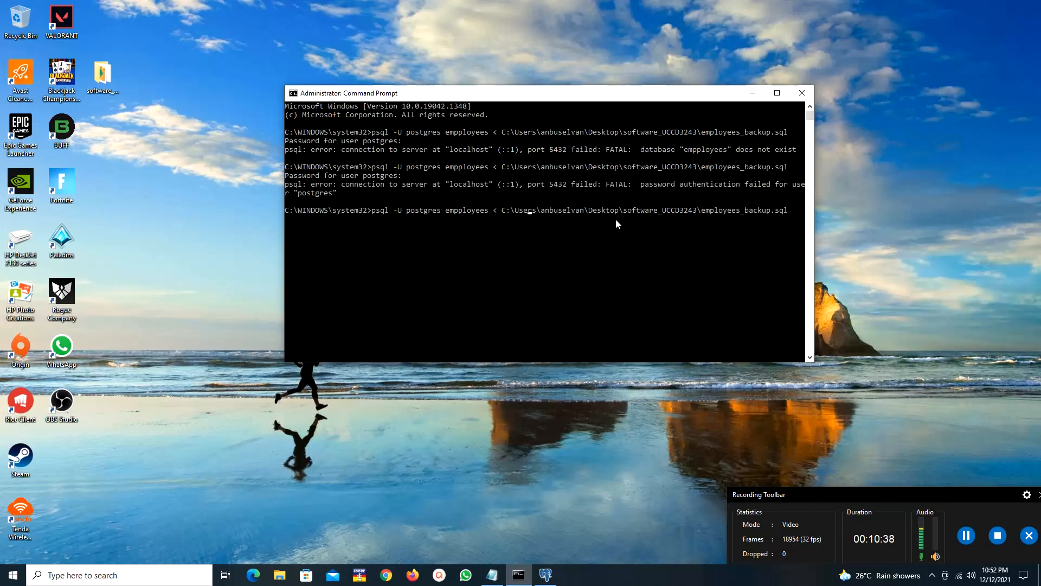
key(BackSpace)
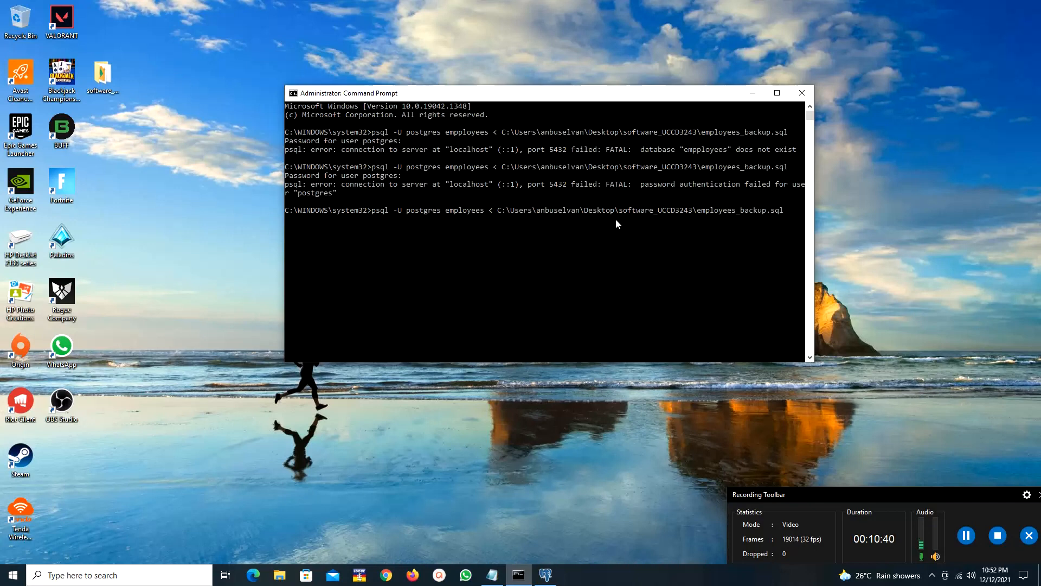
key(Return)
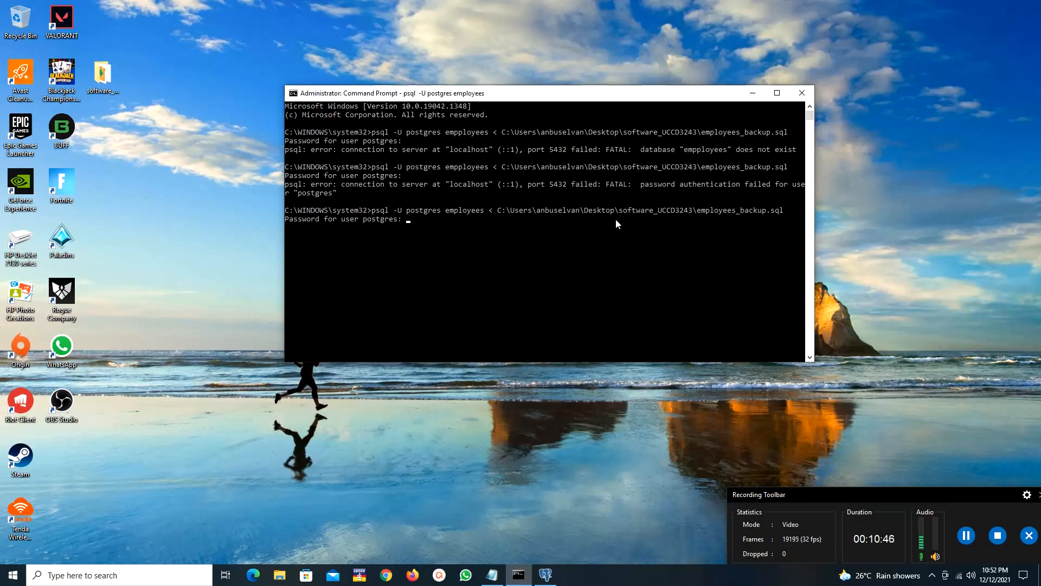
- Submit the postgres user's password to run the restore into the employees database, and close the Command Prompt when it finishes
key(Return)
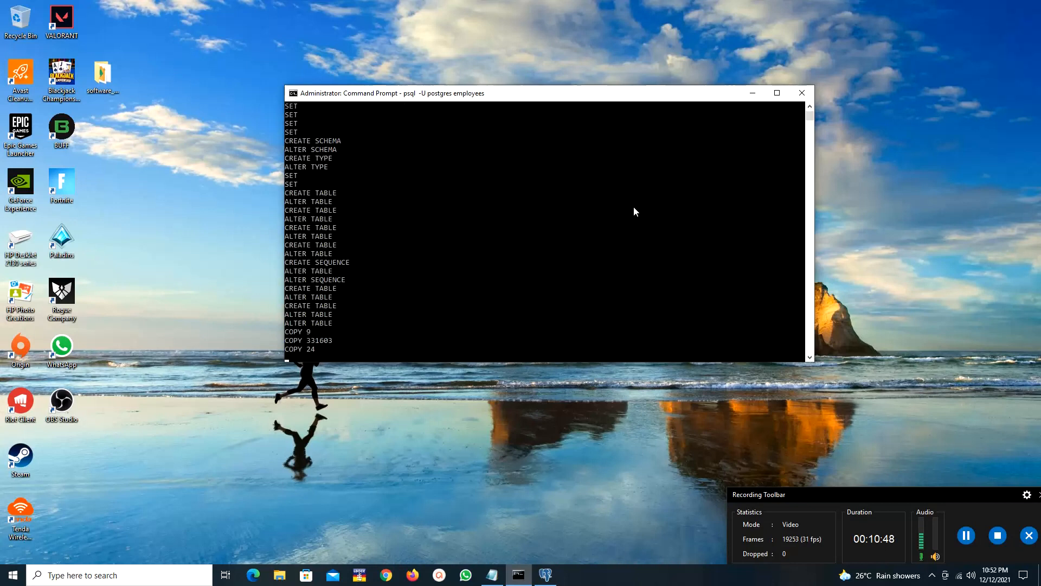
drag(578, 100, 572, 51)
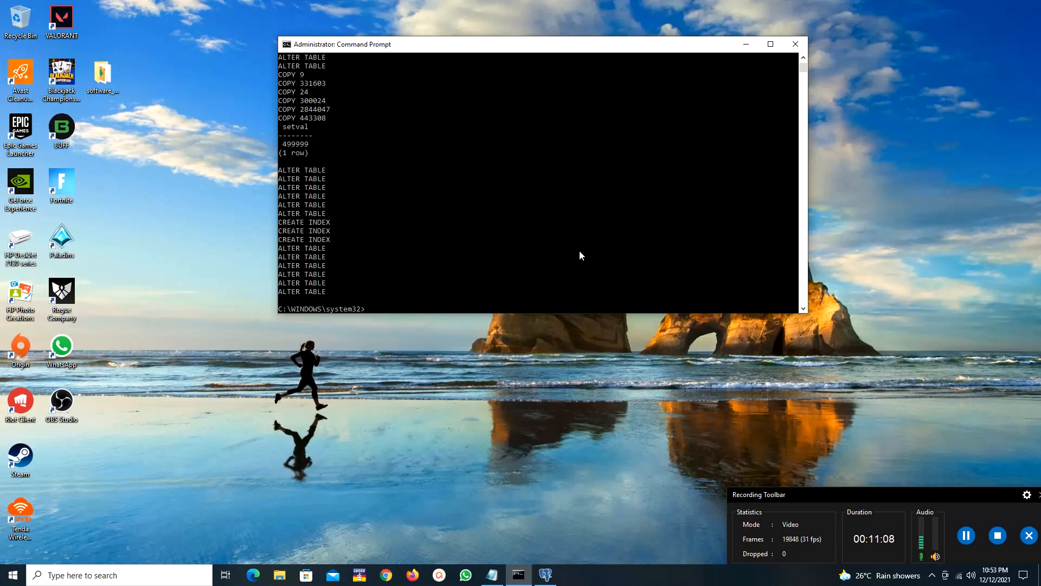
click(795, 44)
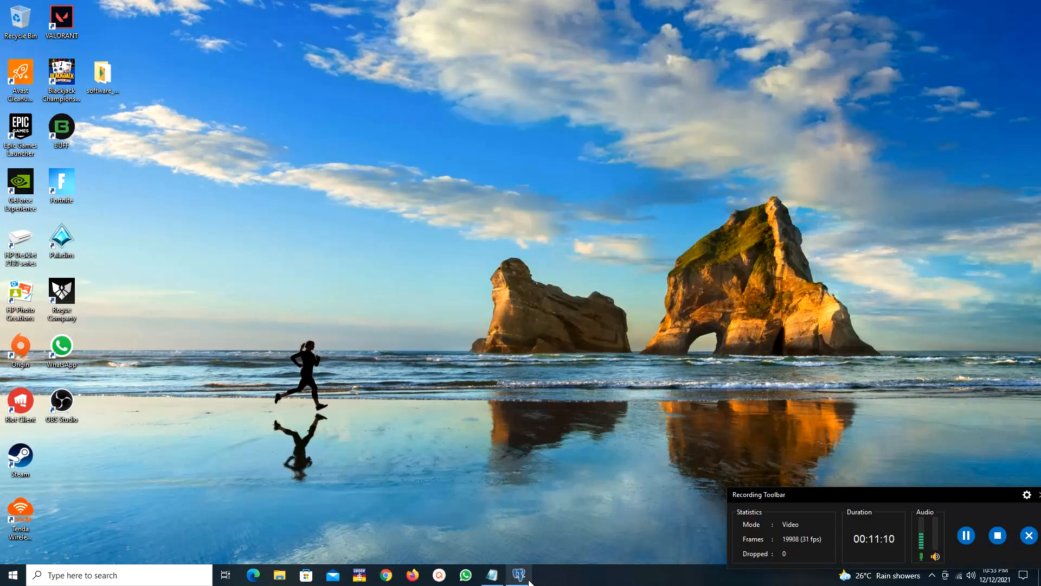
- Switch to pgAdmin 4, refresh the employees database and move the window toward the centre of the desktop
click(528, 581)
right_click(533, 159)
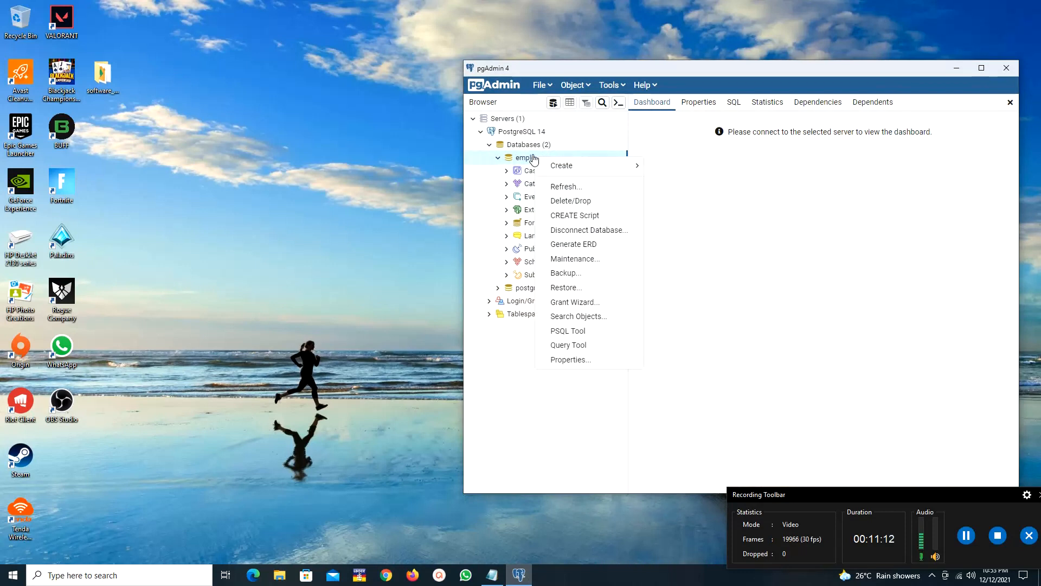
click(567, 186)
drag(604, 65, 409, 60)
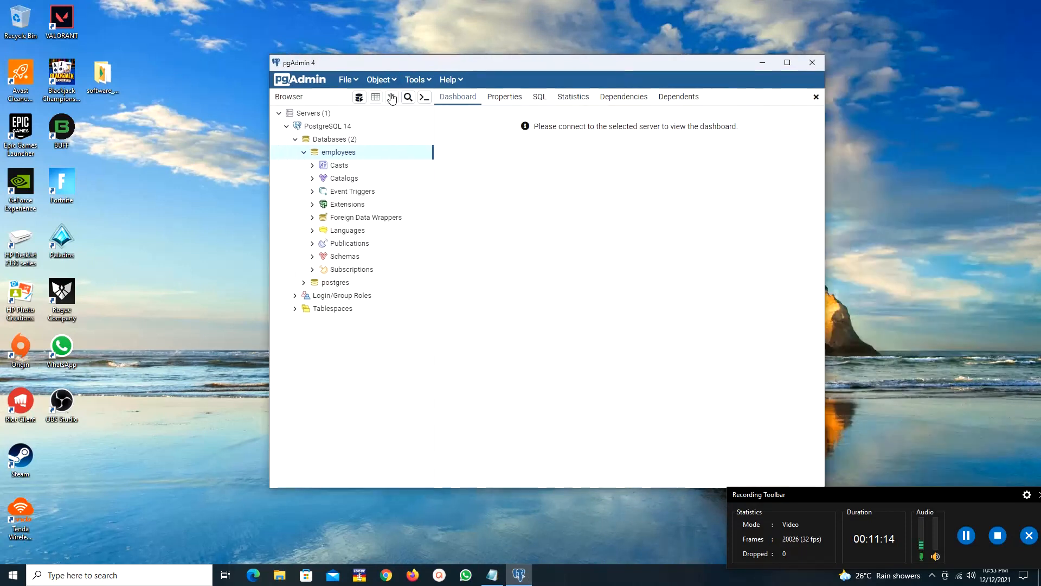
- Expand the employees schema of the employees database and list its tables
click(312, 256)
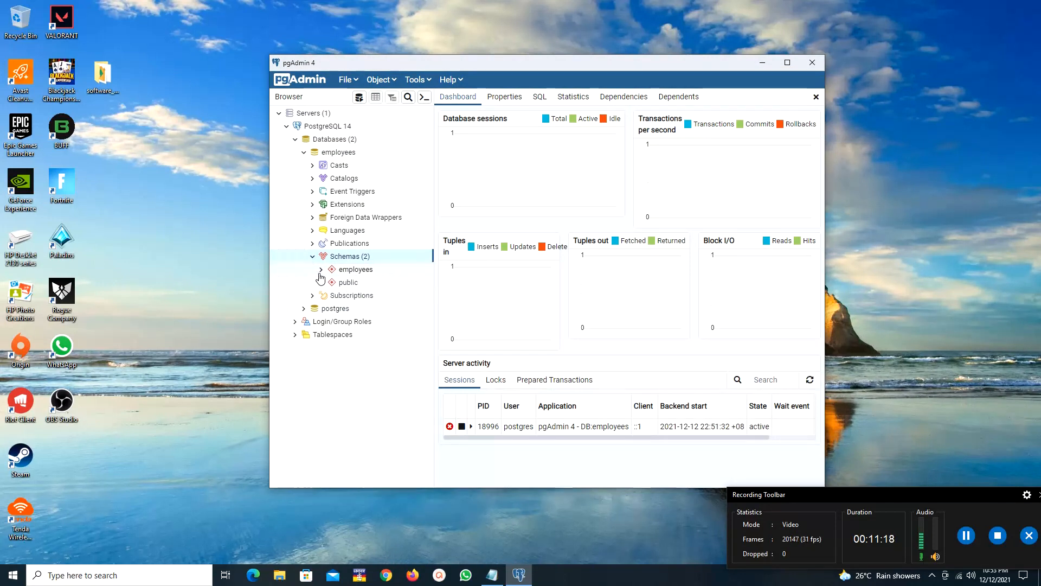
click(320, 269)
scroll(335, 382, down, 2)
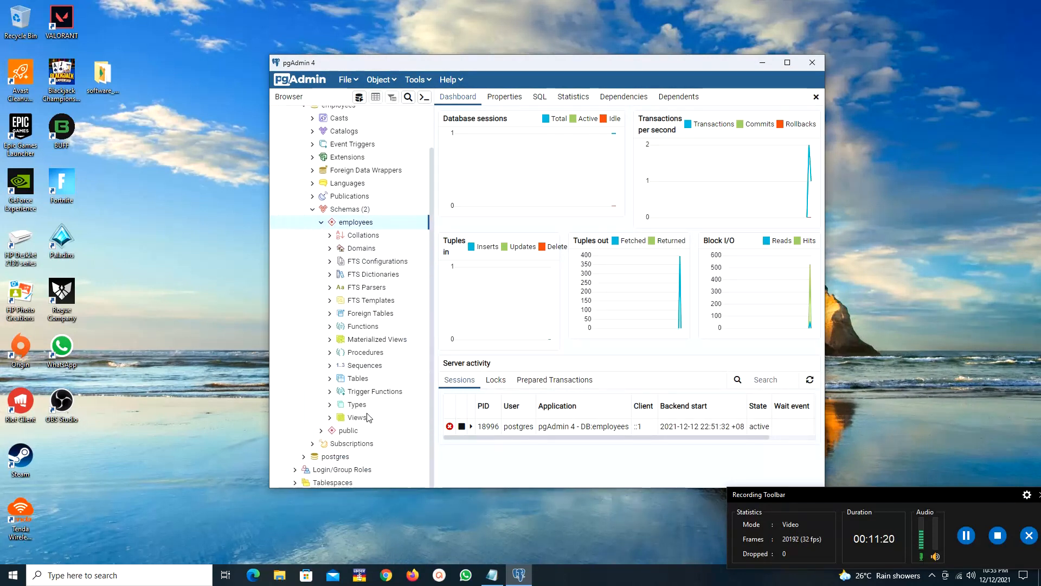
click(330, 379)
scroll(369, 374, down, 3)
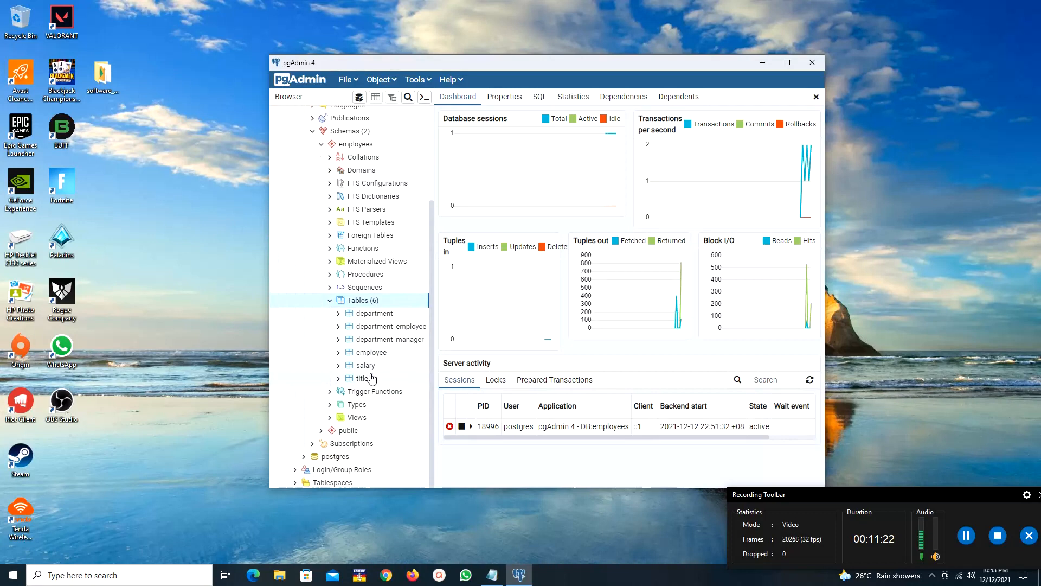
- View the first 100 rows of the employee table to check the restored data, and minimize pgAdmin
right_click(368, 352)
mouse_move(455, 293)
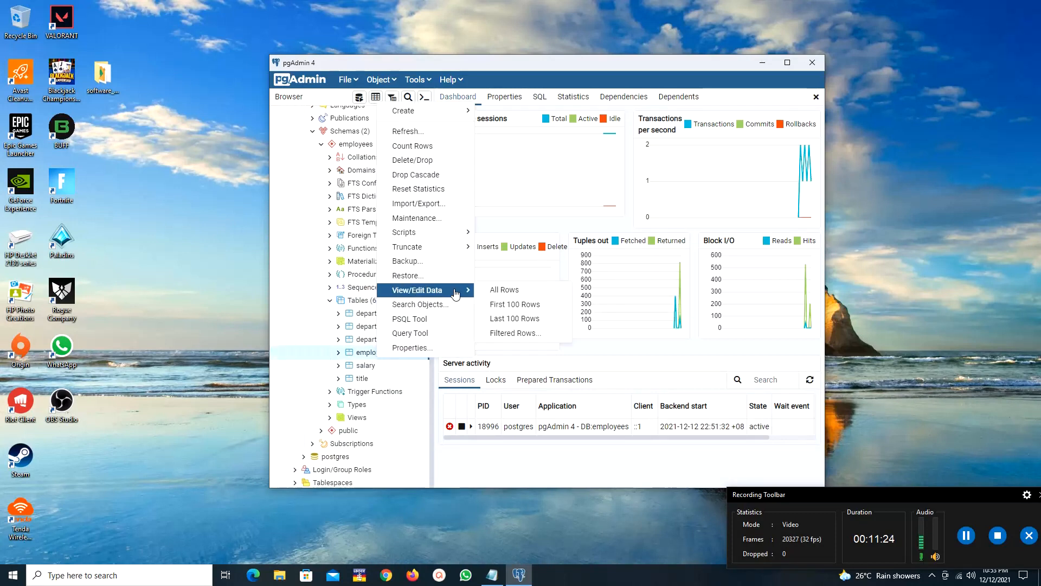
click(519, 305)
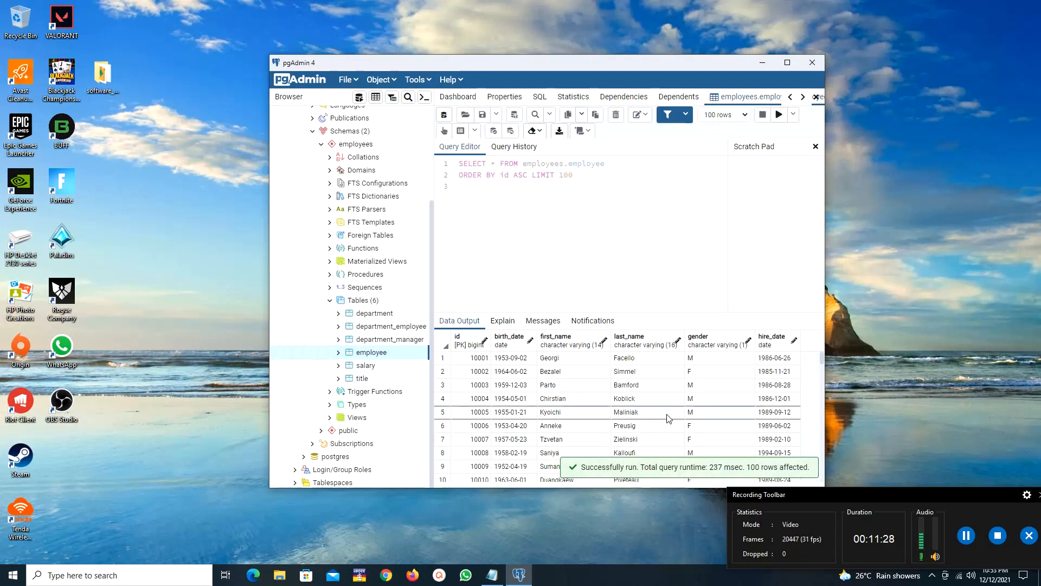
scroll(673, 412, down, 2)
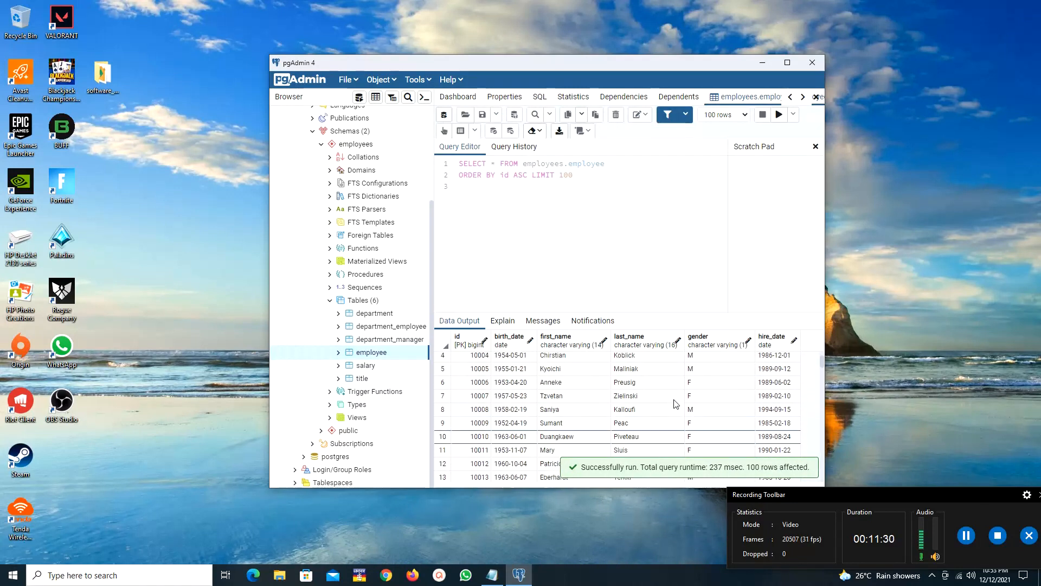
scroll(674, 404, up, 2)
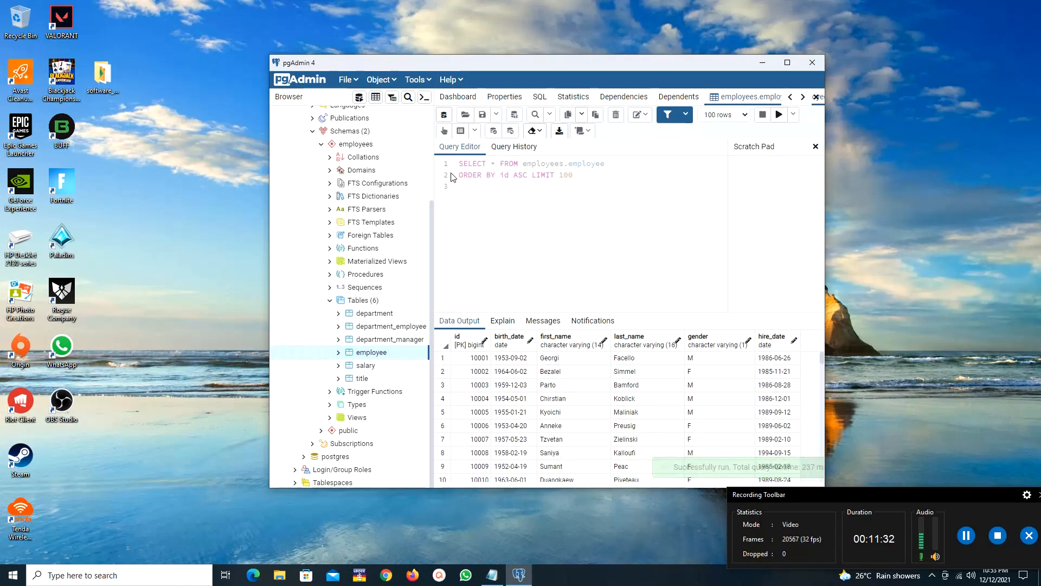
click(763, 63)
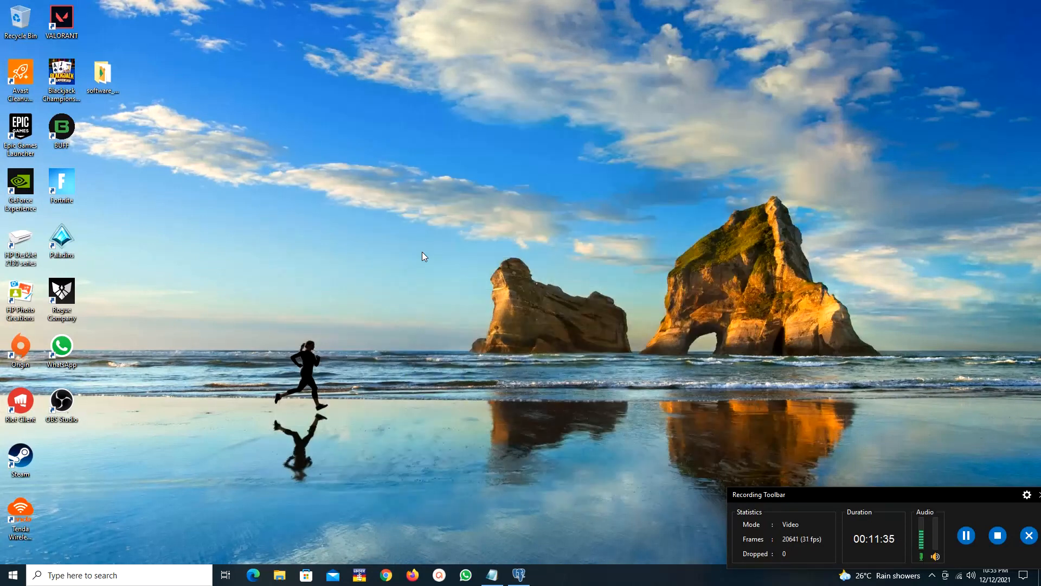
- Open the software_UCCD3243 folder on the desktop and check the properties of the ideaIU-2021.3 installer
double_click(118, 79)
click(369, 162)
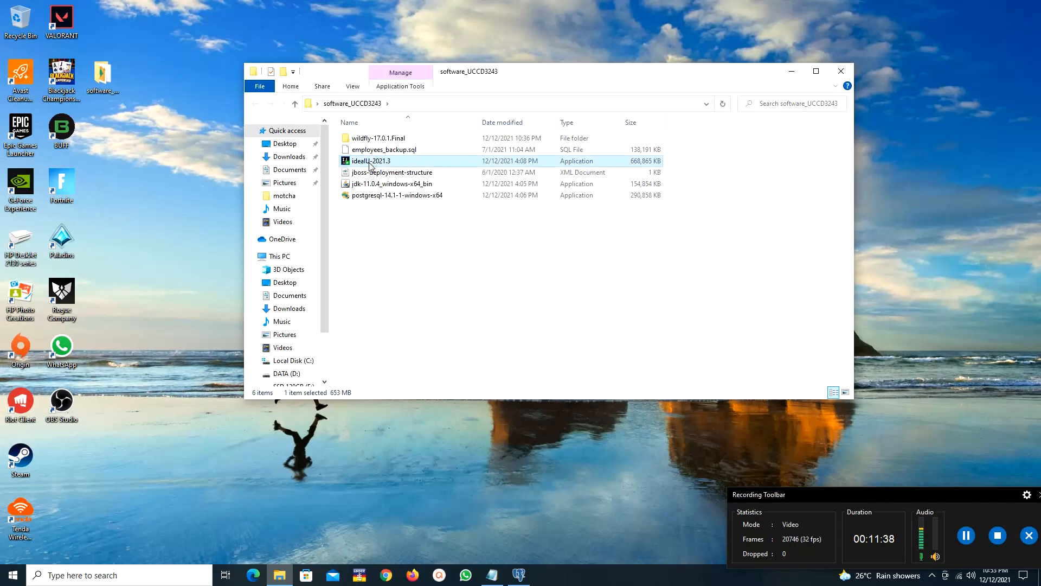
right_click(370, 162)
click(446, 474)
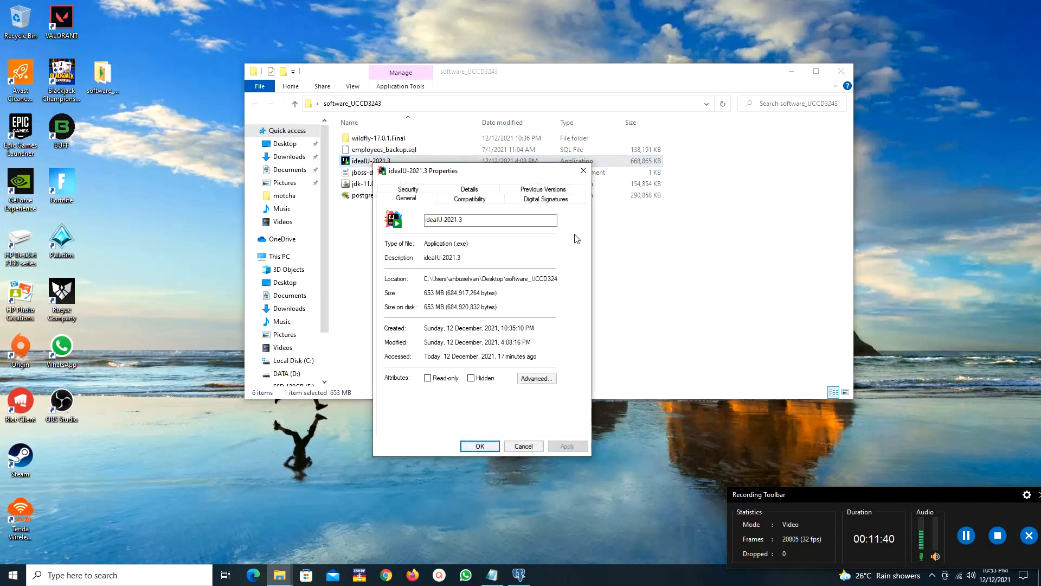
click(583, 171)
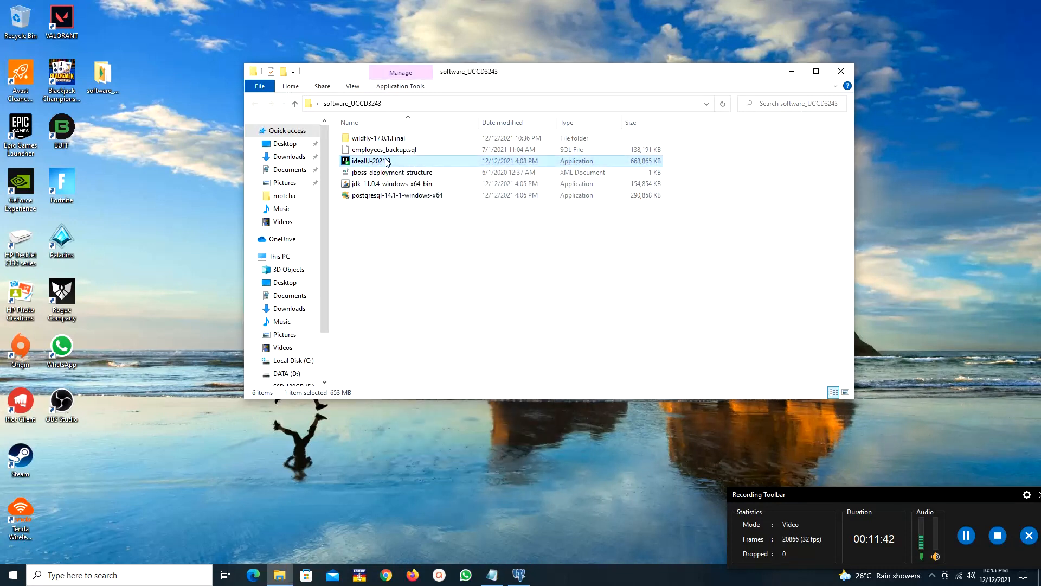
right_click(386, 159)
click(367, 216)
- Copy the wildfly-17.0.1.Final folder from software_UCCD3243 into Documents
click(378, 138)
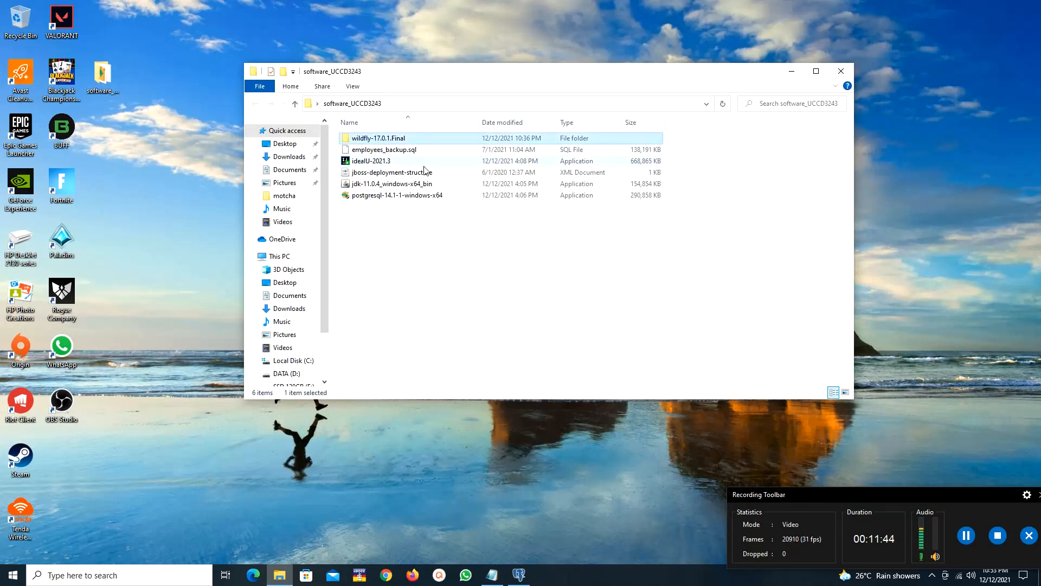
right_click(397, 138)
click(383, 139)
right_click(382, 140)
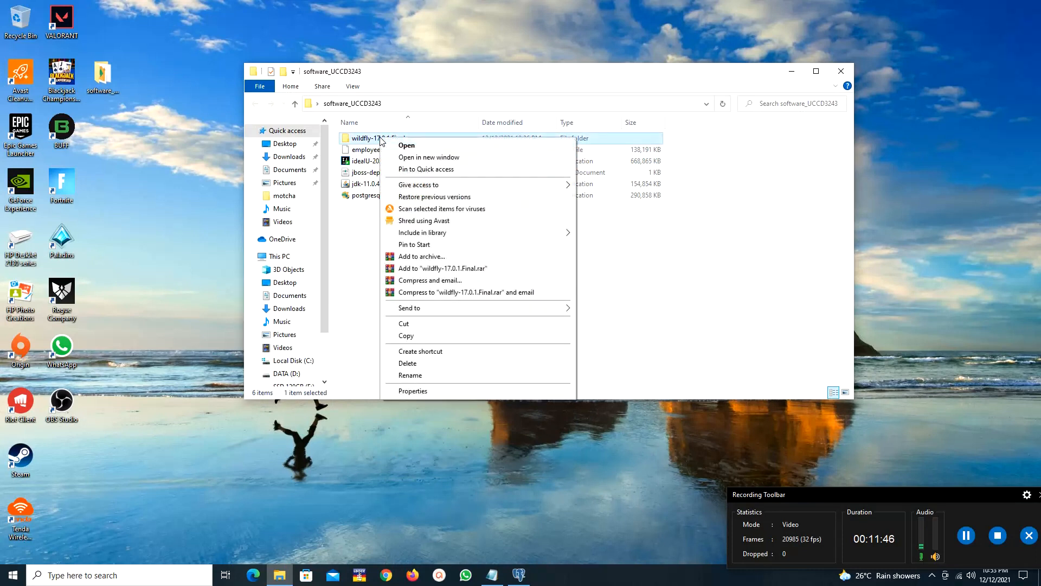
click(438, 337)
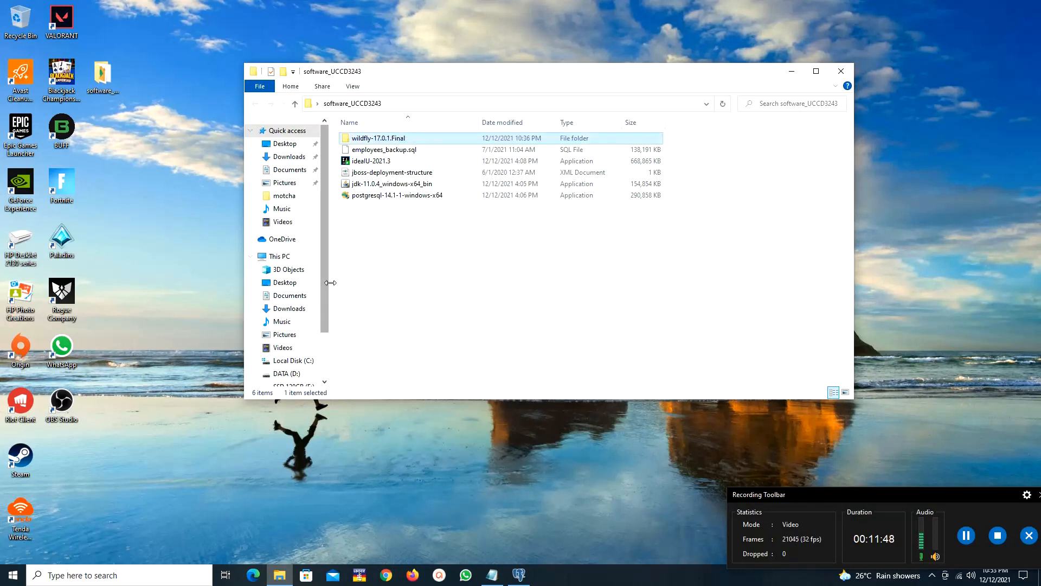
drag(330, 282, 359, 282)
click(293, 170)
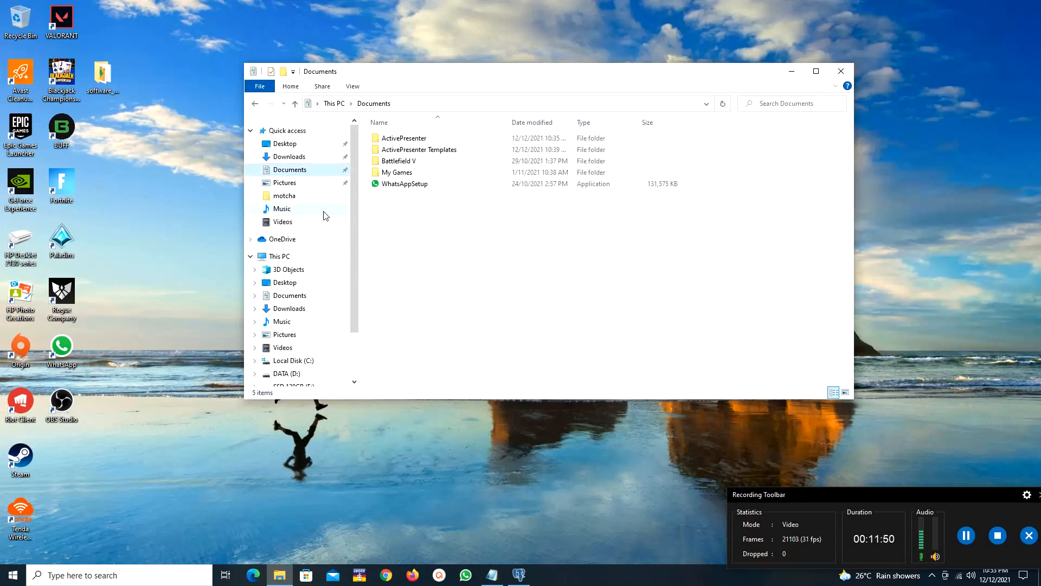
right_click(440, 280)
click(472, 351)
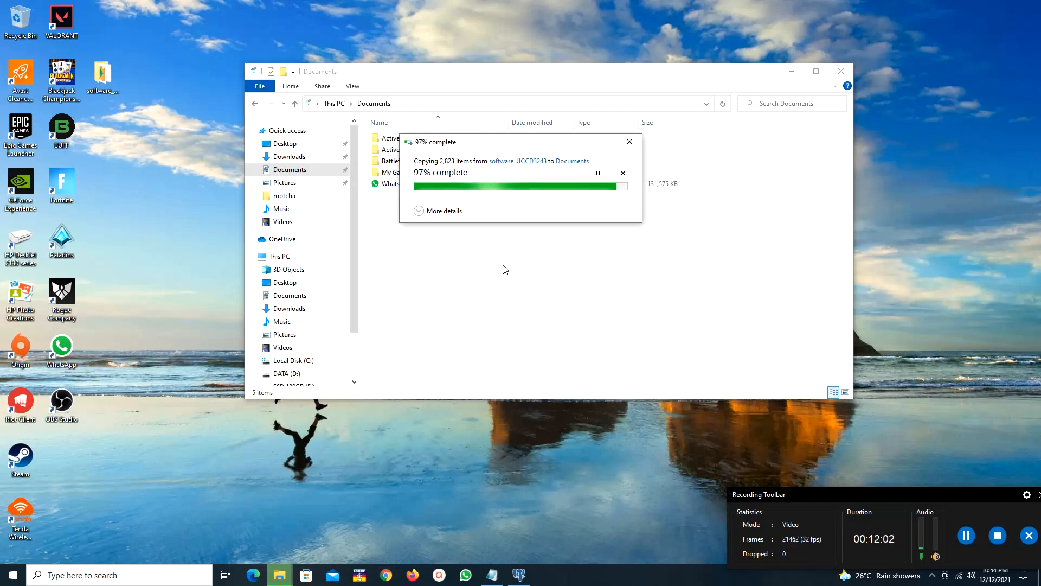
- Open the copied wildfly-17.0.1.Final folder in Documents, reposition its window and make it taller
double_click(421, 184)
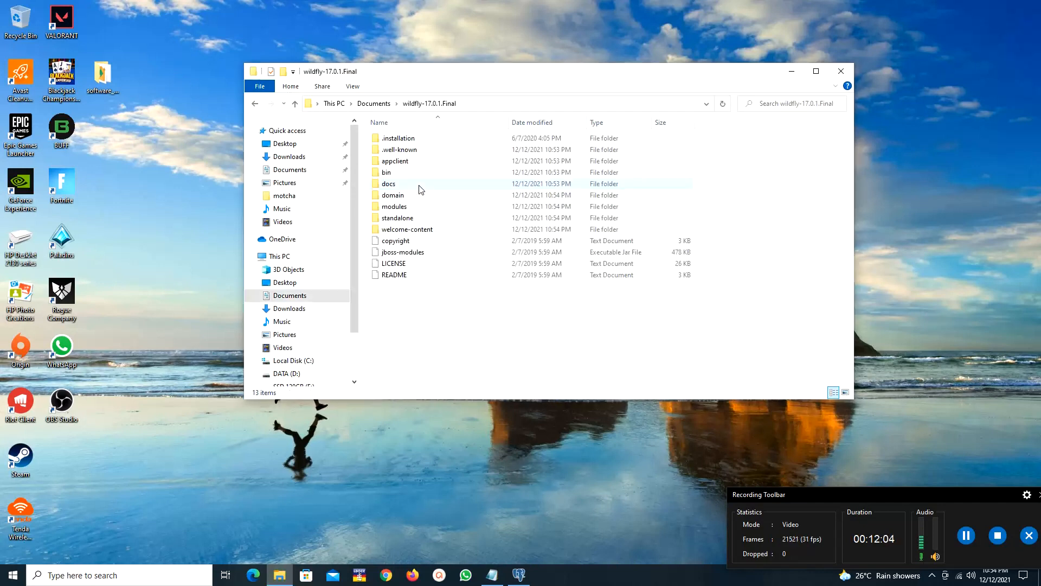
drag(417, 76, 361, 70)
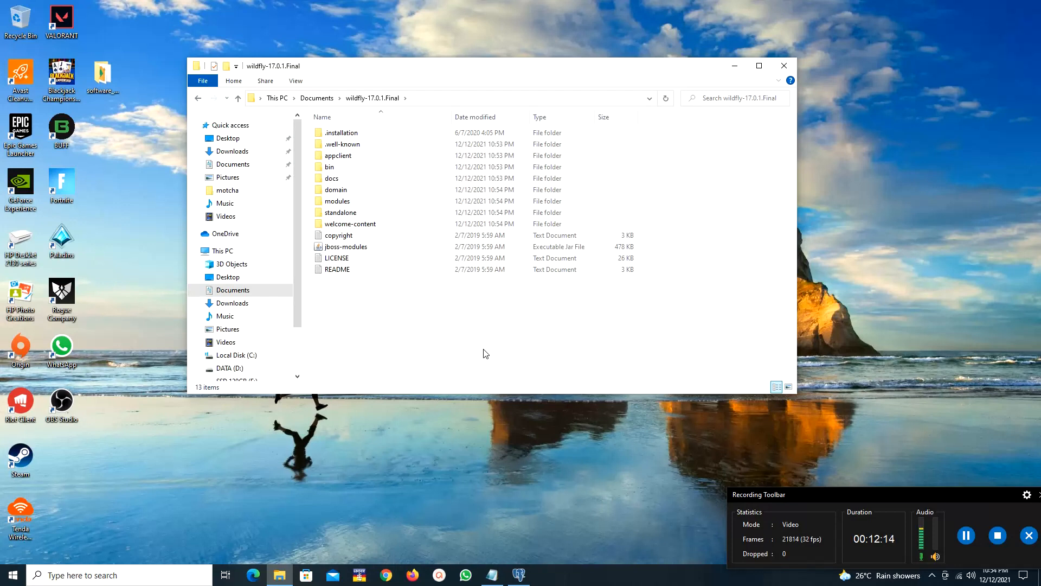
drag(500, 398, 477, 428)
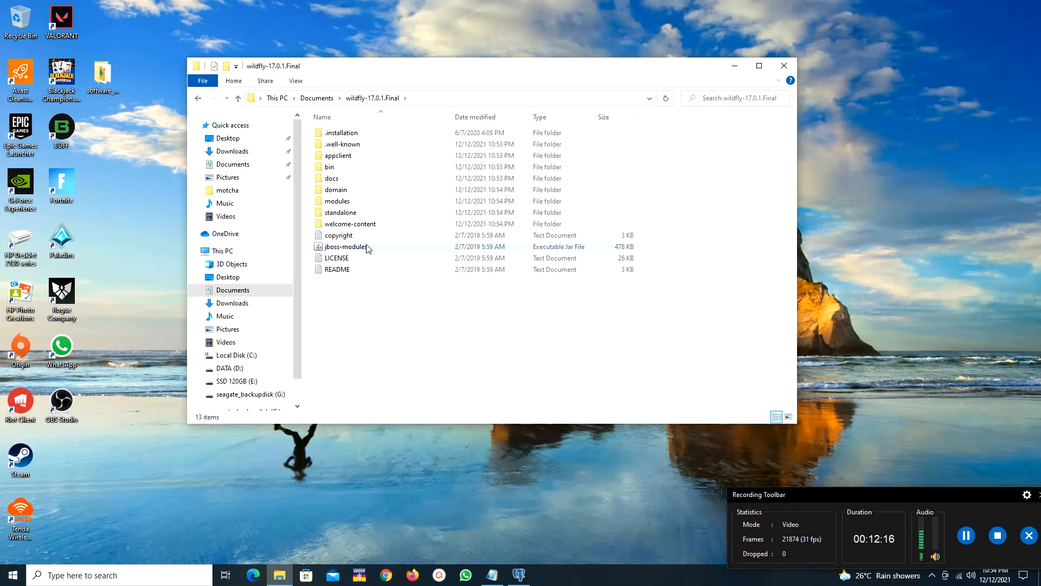
- Switch to Google Chrome and open a guest-mode browser window
click(385, 574)
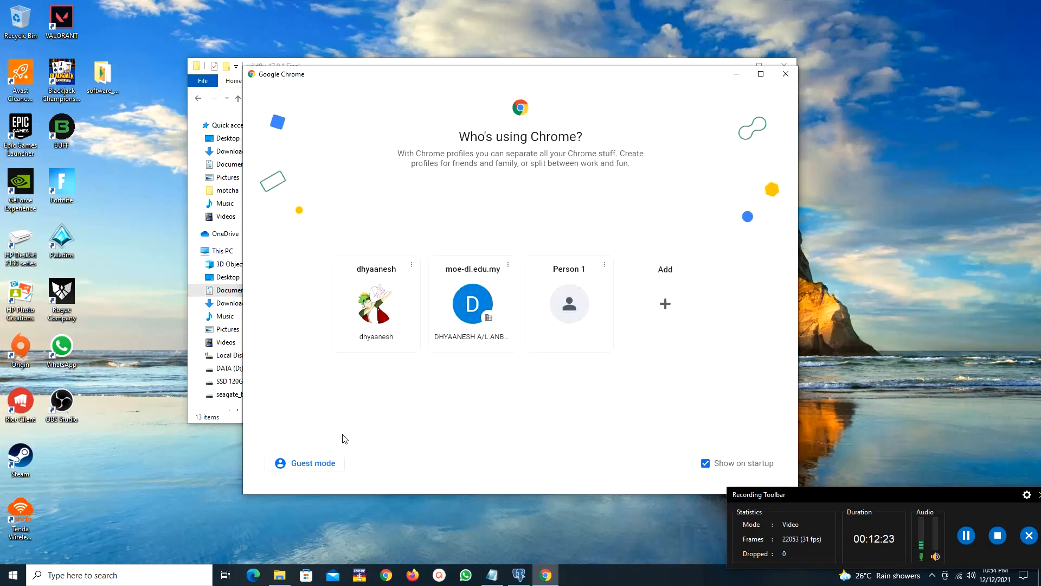
click(330, 464)
drag(324, 14, 444, 187)
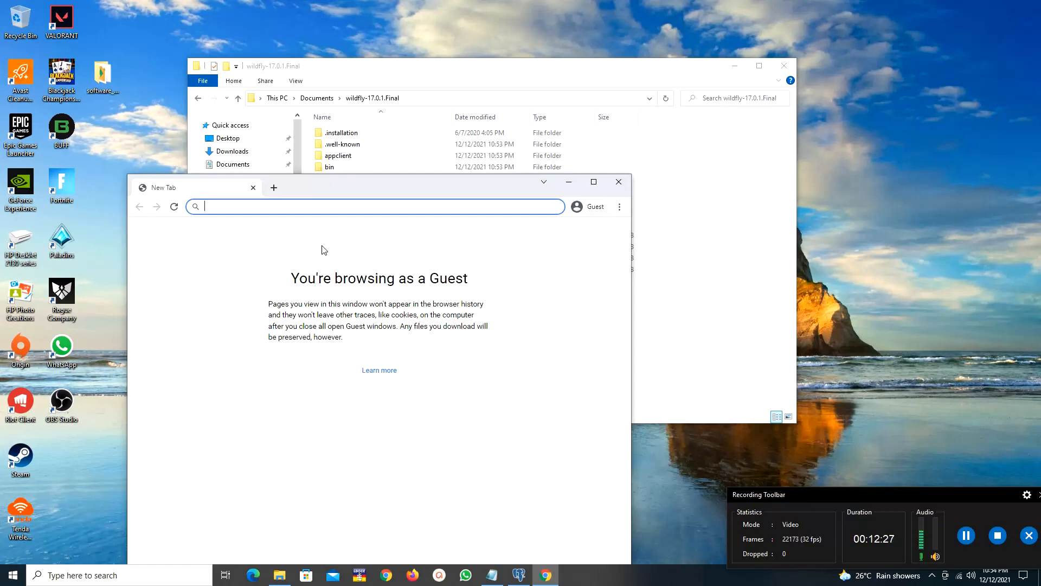
- Search the web for "start and wtop wildfly server" and maximize the browser window
text(start and)
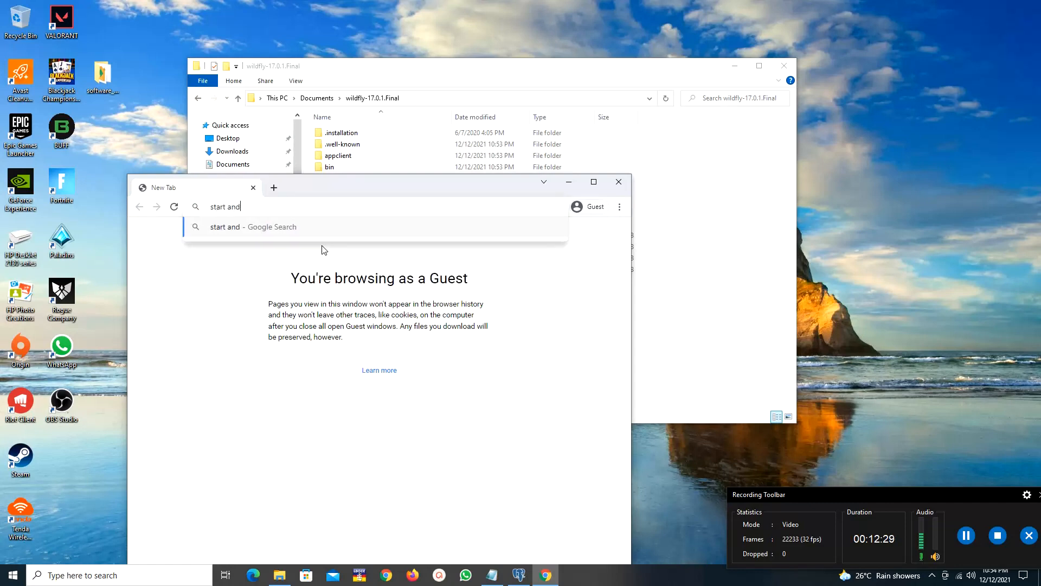
text( wtop wi)
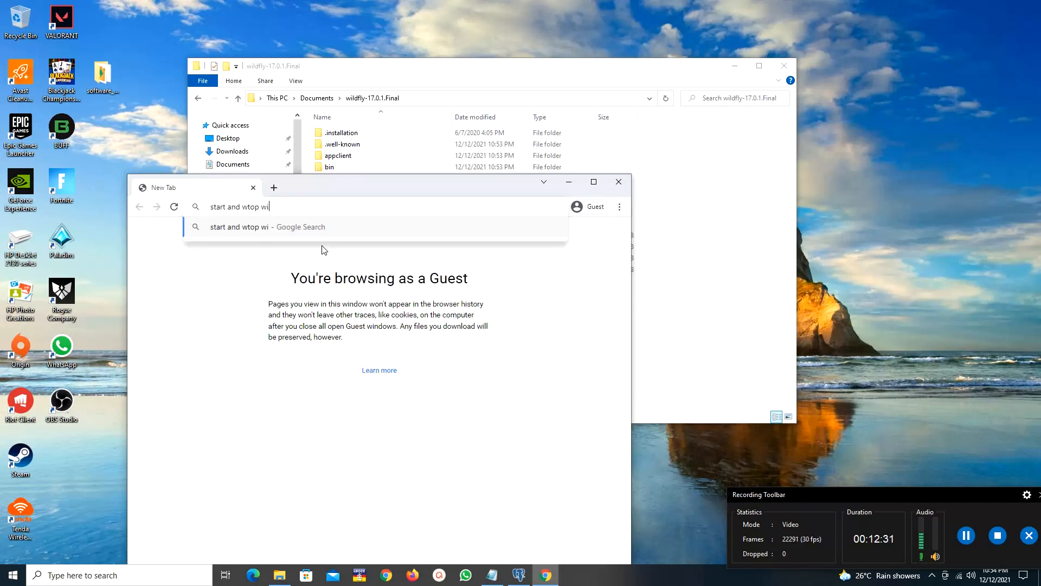
text(ldfly)
text( ser)
key(BackSpace)
key(BackSpace)
key(BackSpace)
text(server)
key(Return)
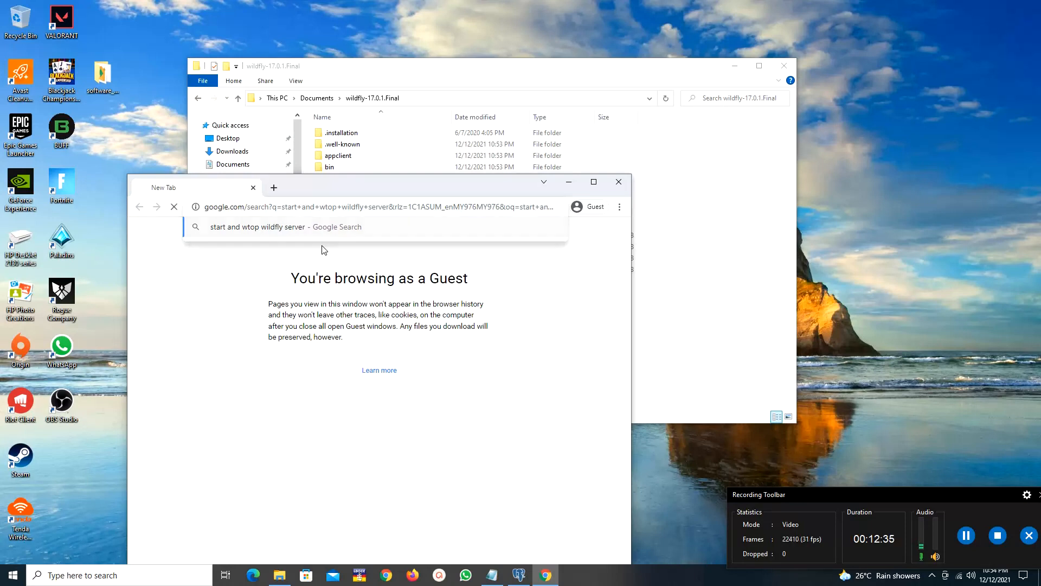
double_click(566, 189)
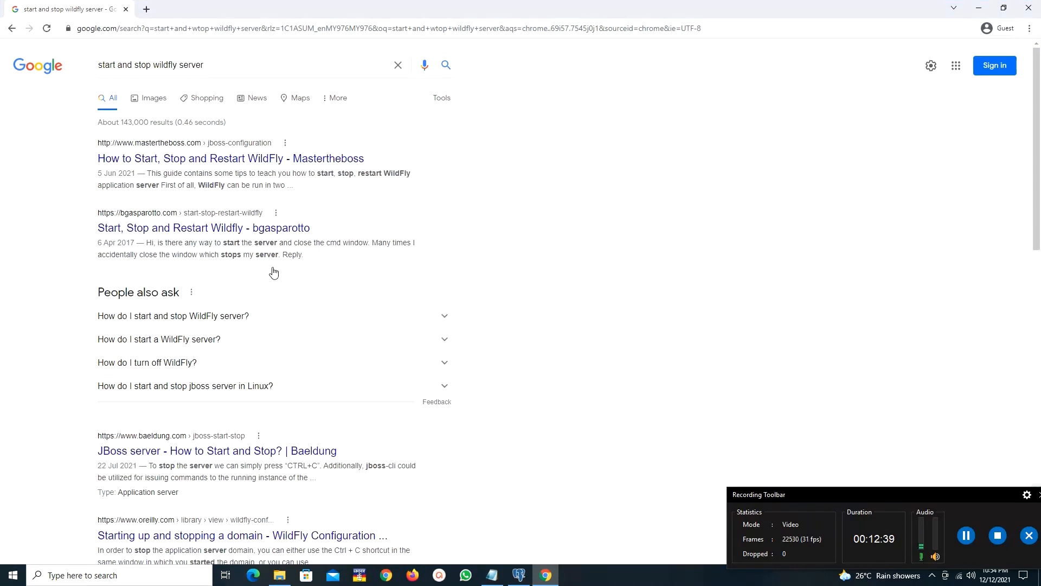
- Open the bgasparotto article Start, Stop and Restart Wildfly and read its start, stop and restart commands for Windows
click(275, 233)
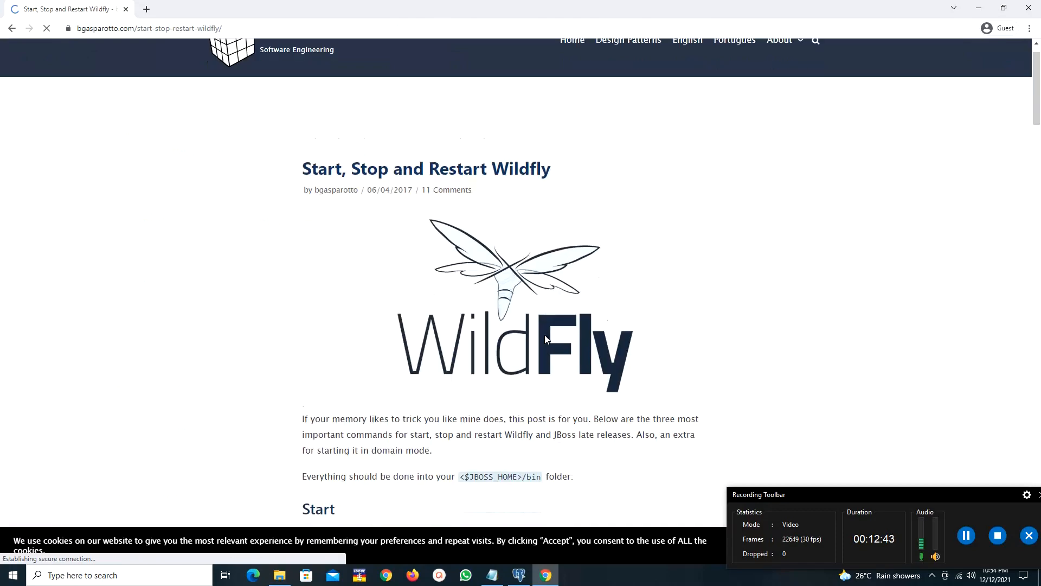
scroll(545, 337, down, 8)
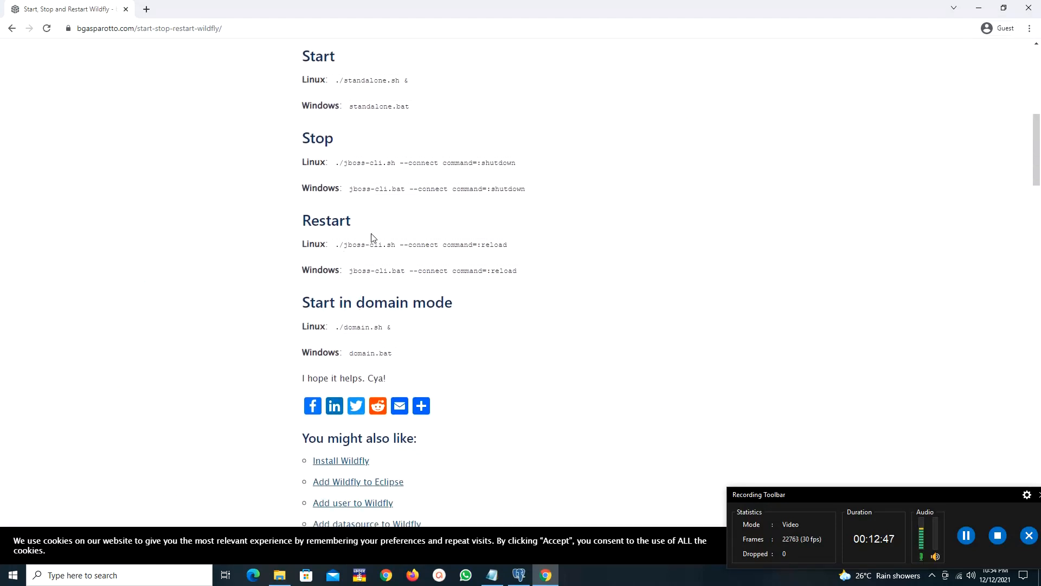
scroll(446, 331, down, 4)
scroll(462, 330, up, 8)
scroll(462, 333, down, 2)
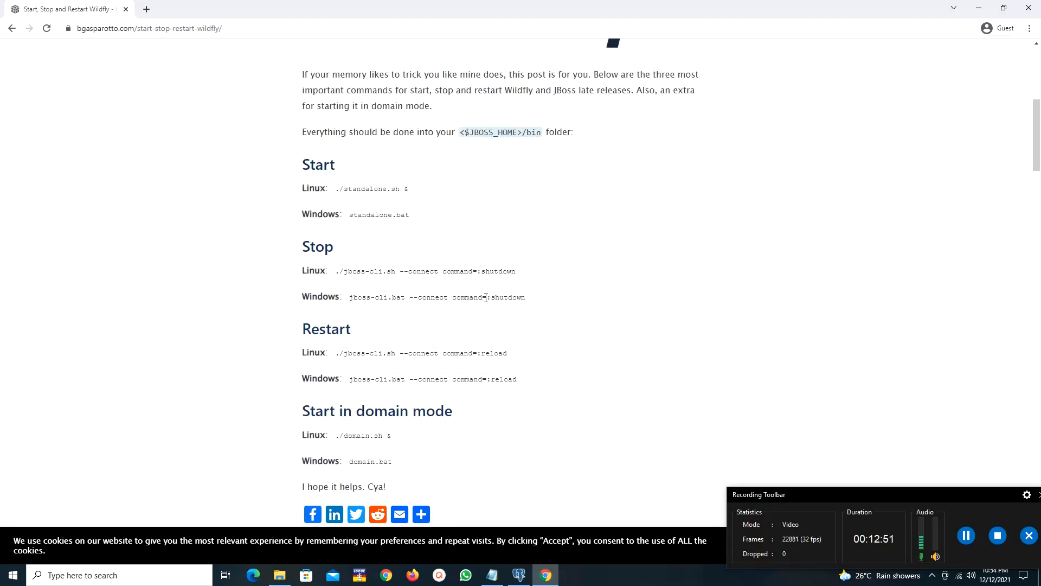
- Minimize the browser and open the standalone folder inside wildfly-17.0.1.Final
click(978, 8)
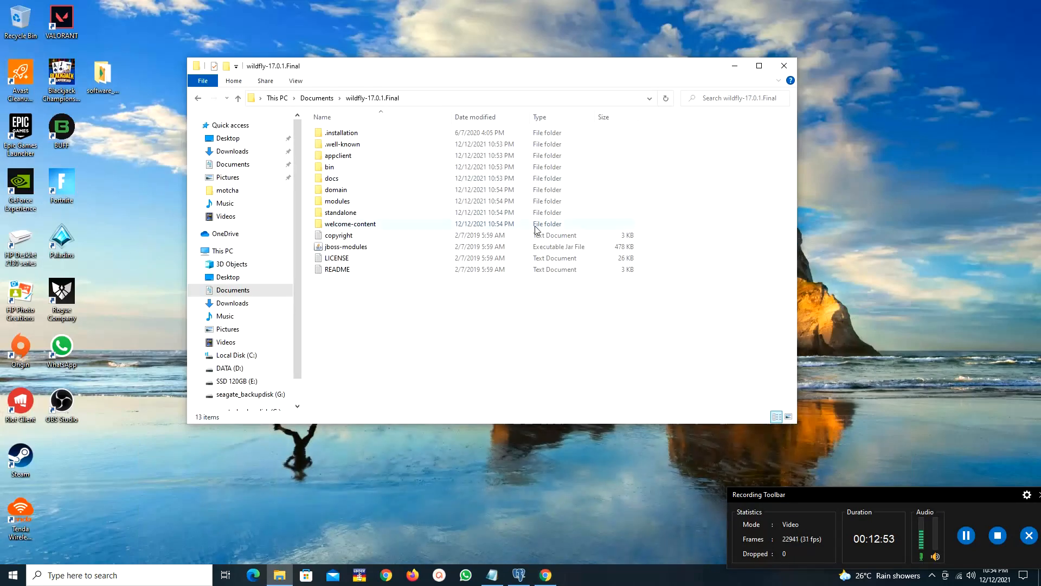
double_click(351, 216)
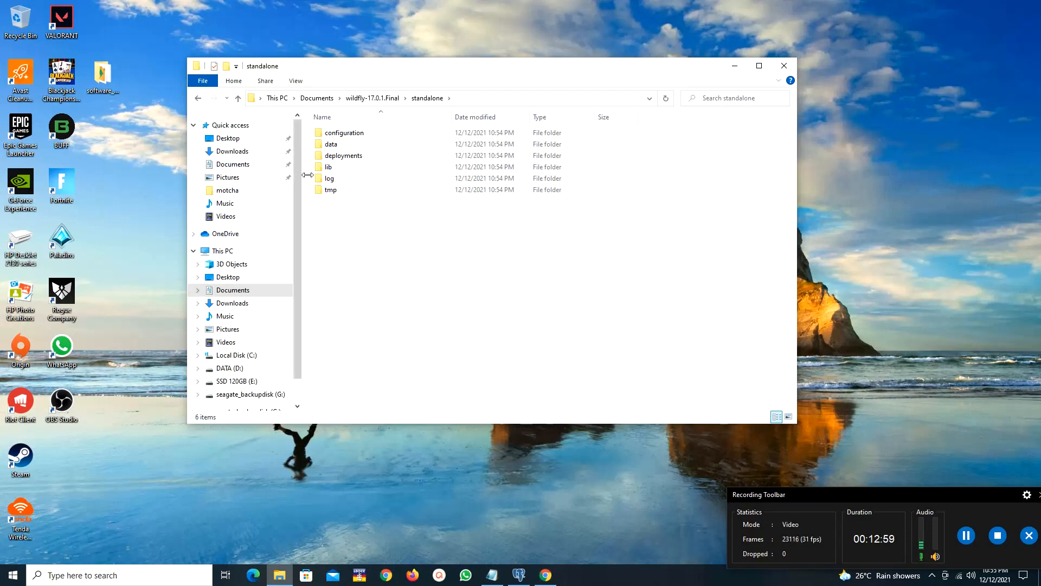
- Start the WildFly server by running the standalone Windows batch file in the wildfly-17.0.1.Final bin folder
click(238, 98)
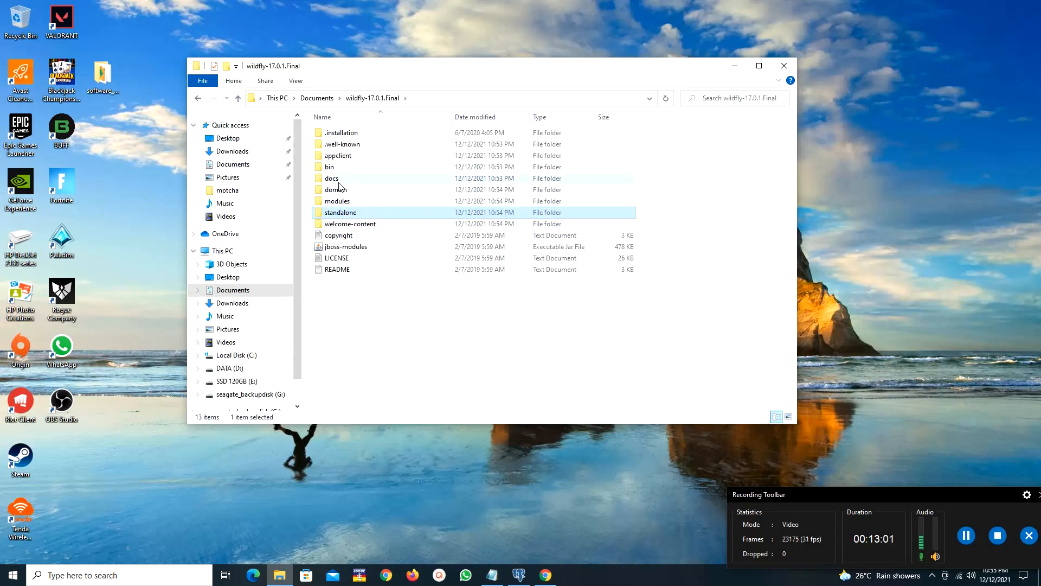
double_click(330, 168)
scroll(375, 319, down, 3)
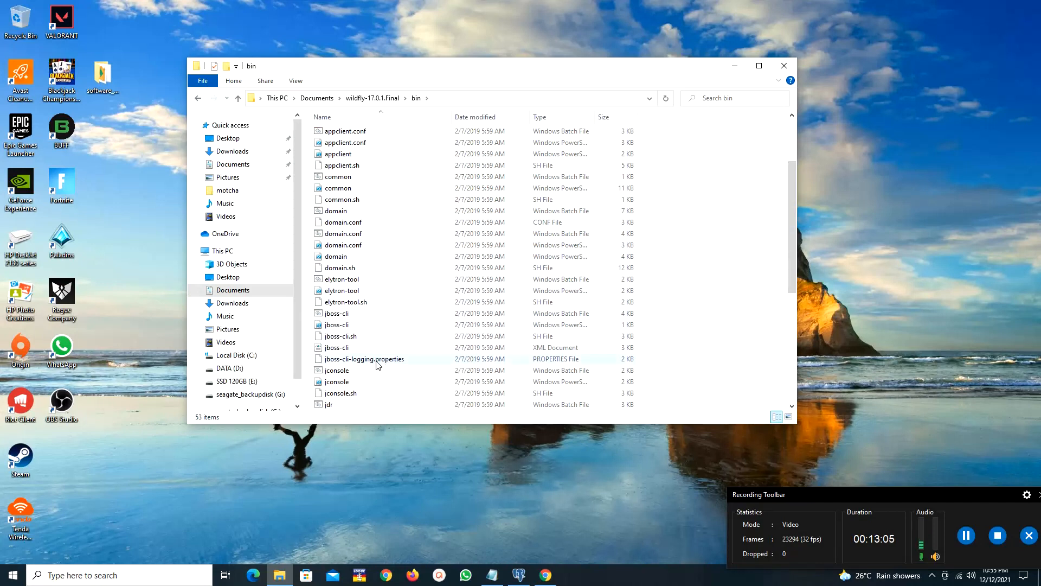
scroll(376, 304, up, 3)
scroll(385, 328, down, 7)
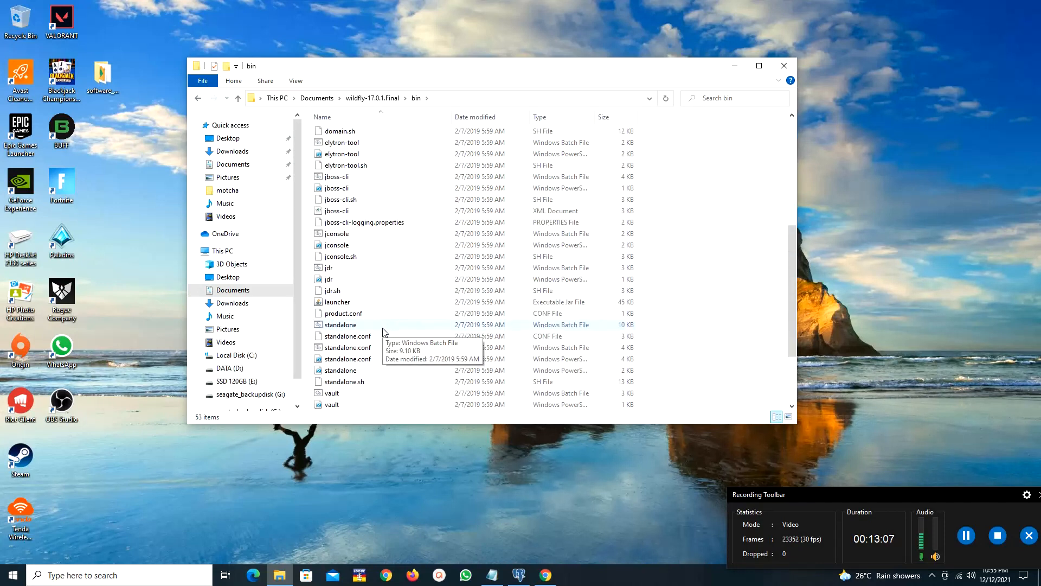
double_click(348, 326)
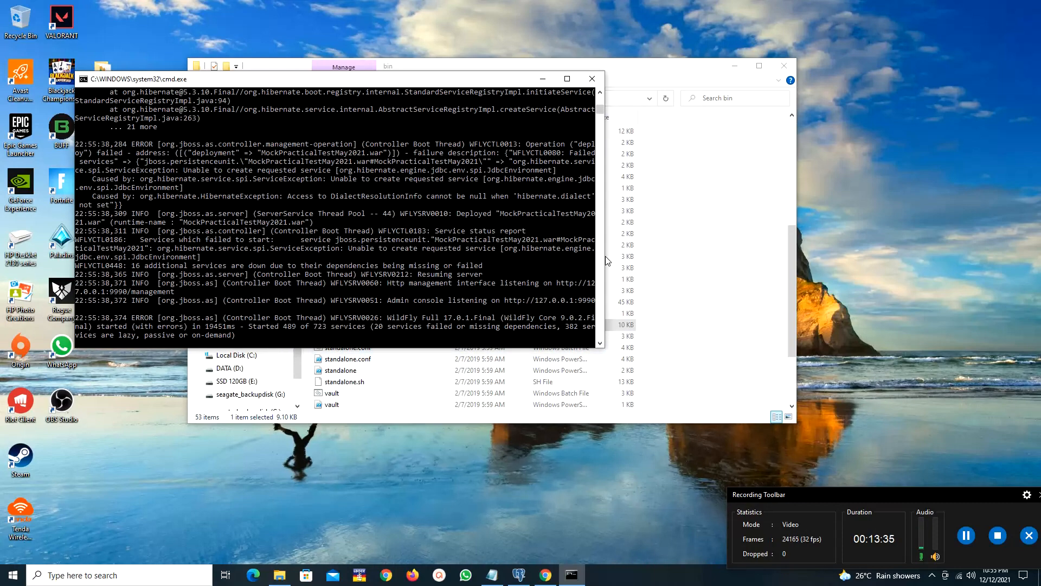
- Widen the WildFly server console window and read through the end of its startup log
drag(605, 256, 626, 253)
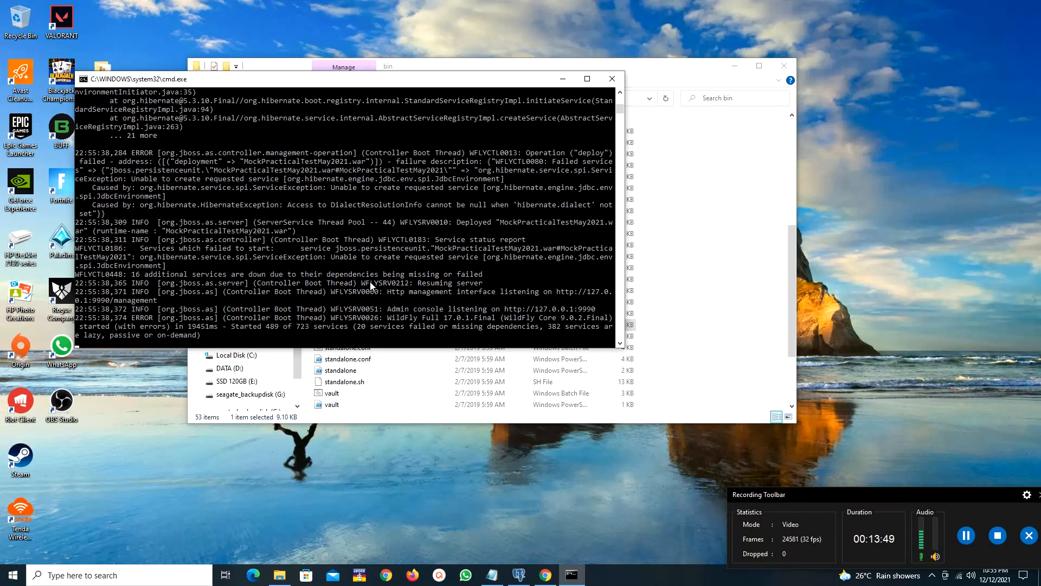
drag(624, 216, 797, 219)
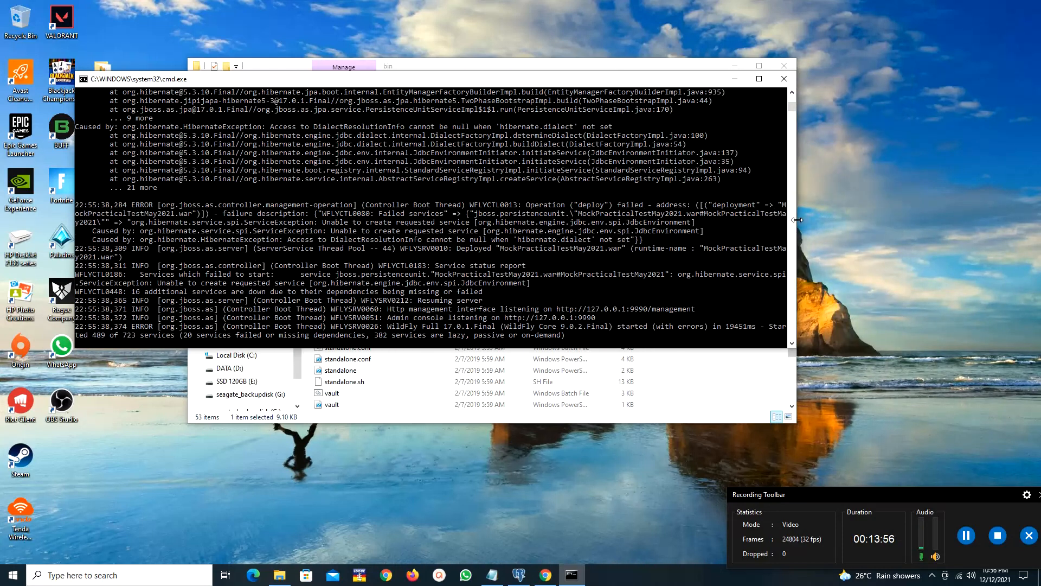
drag(797, 220, 772, 220)
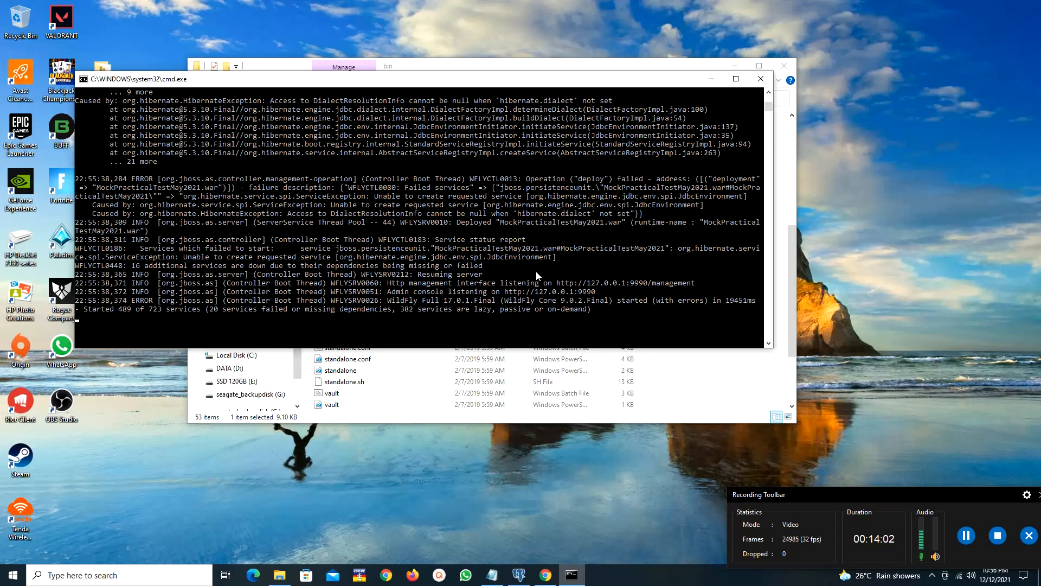
scroll(534, 272, down, 3)
scroll(534, 272, up, 3)
scroll(569, 304, down, 1)
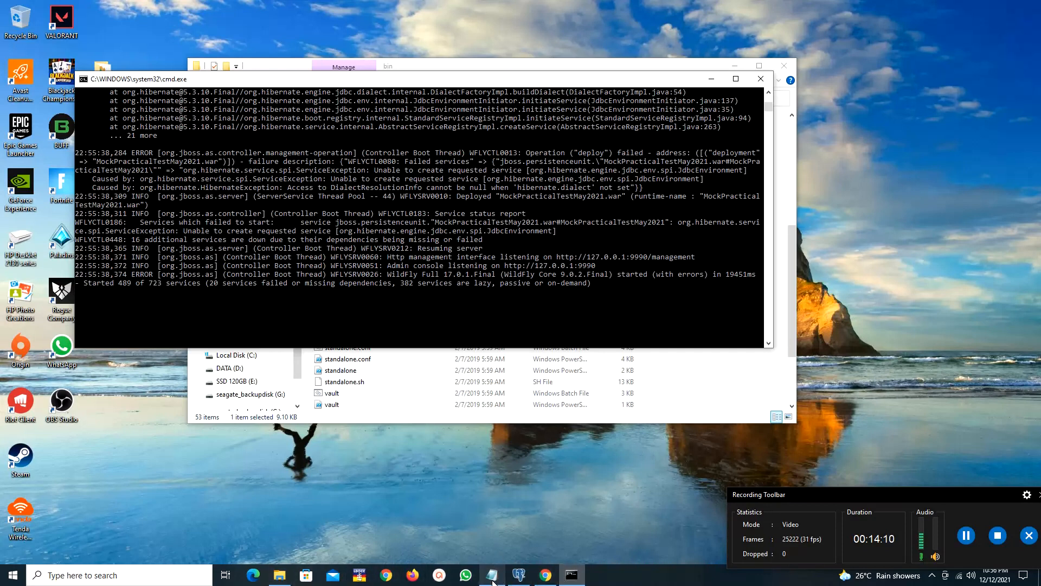
- Return to the Wildfly article in Chrome and copy the Windows stop command jboss-cli.bat --connect command=:shutdown
mouse_move(489, 583)
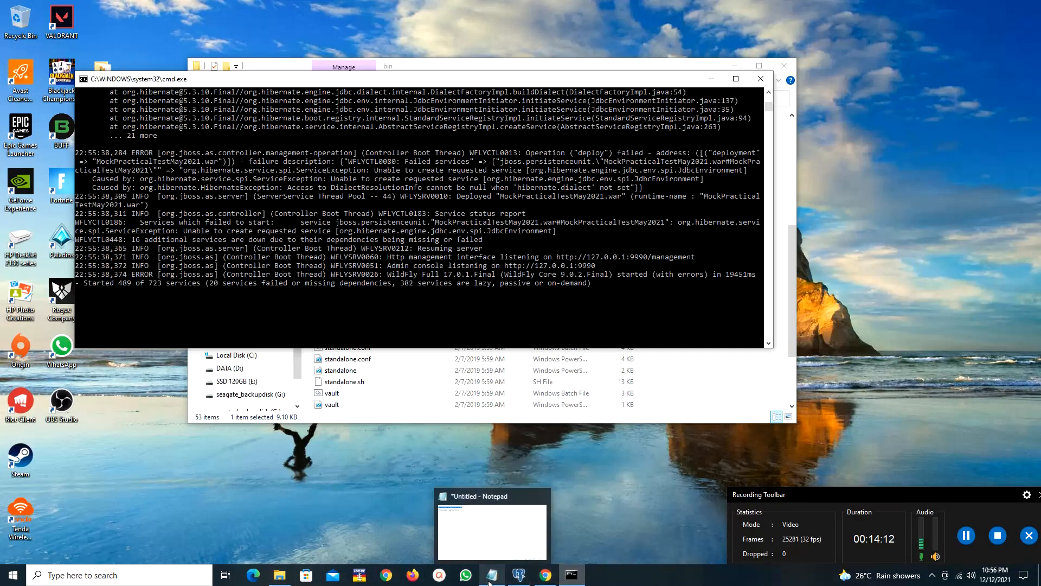
click(546, 576)
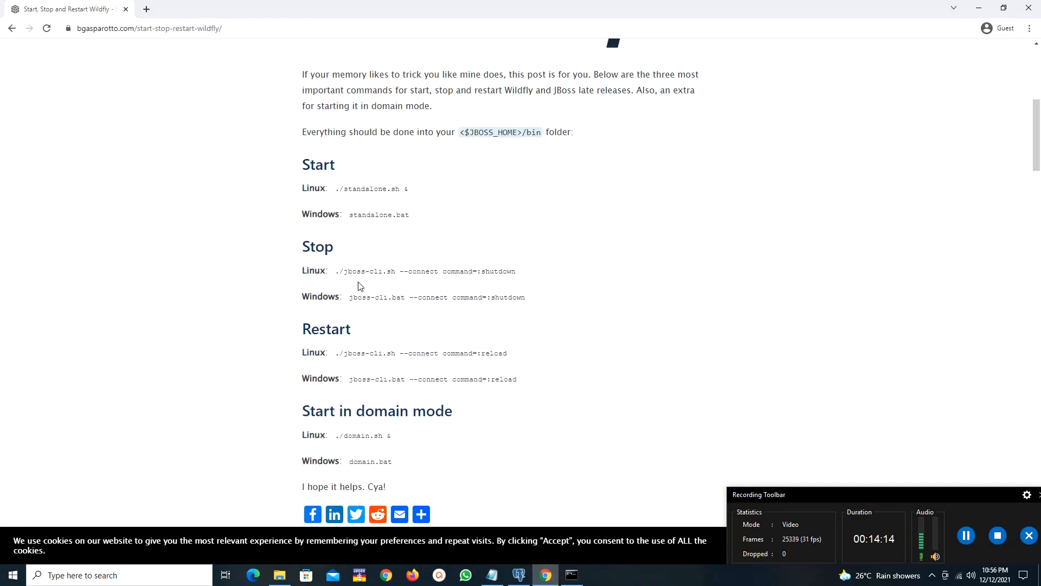
drag(358, 296, 531, 305)
key(ctrl+c)
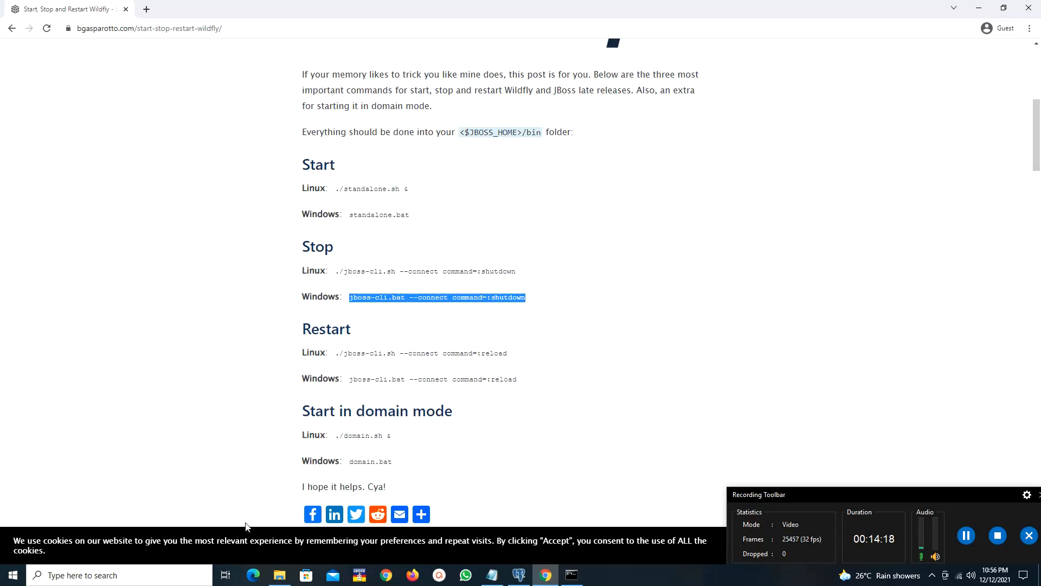
- Search Windows for cmd and open Command Prompt as administrator
click(157, 576)
text(c)
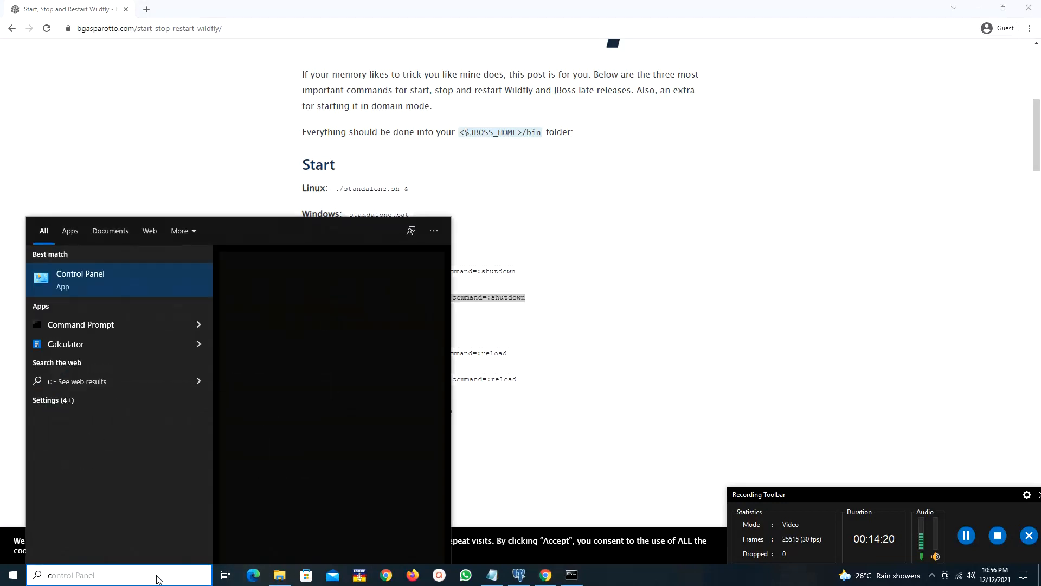
text(md)
right_click(143, 278)
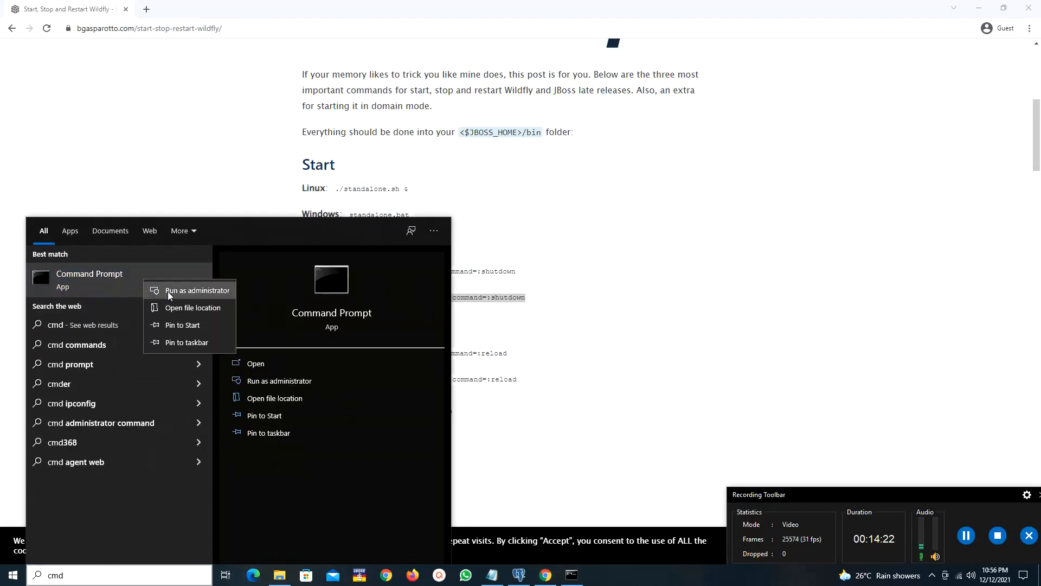
click(167, 289)
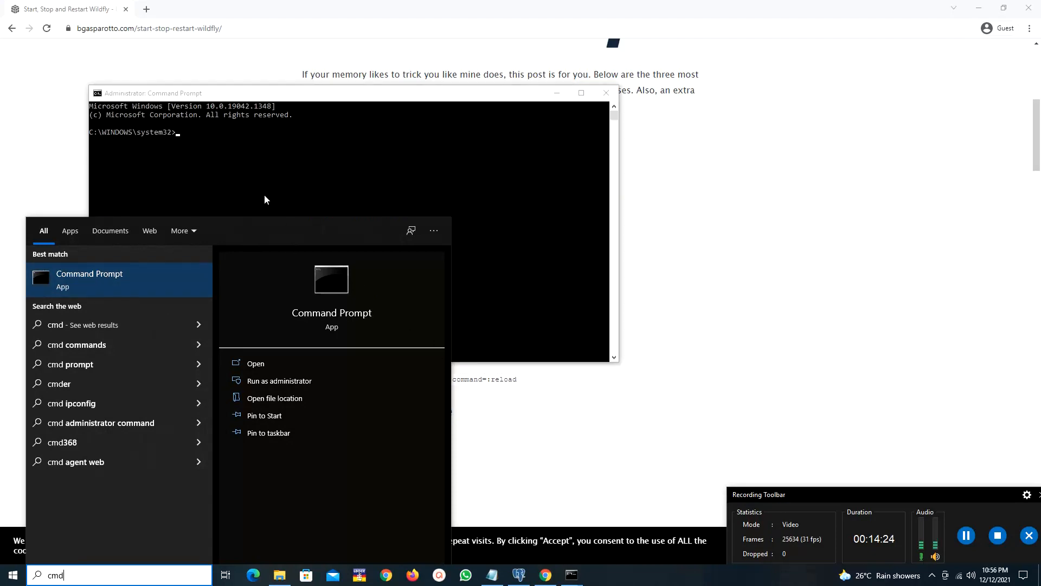
click(306, 161)
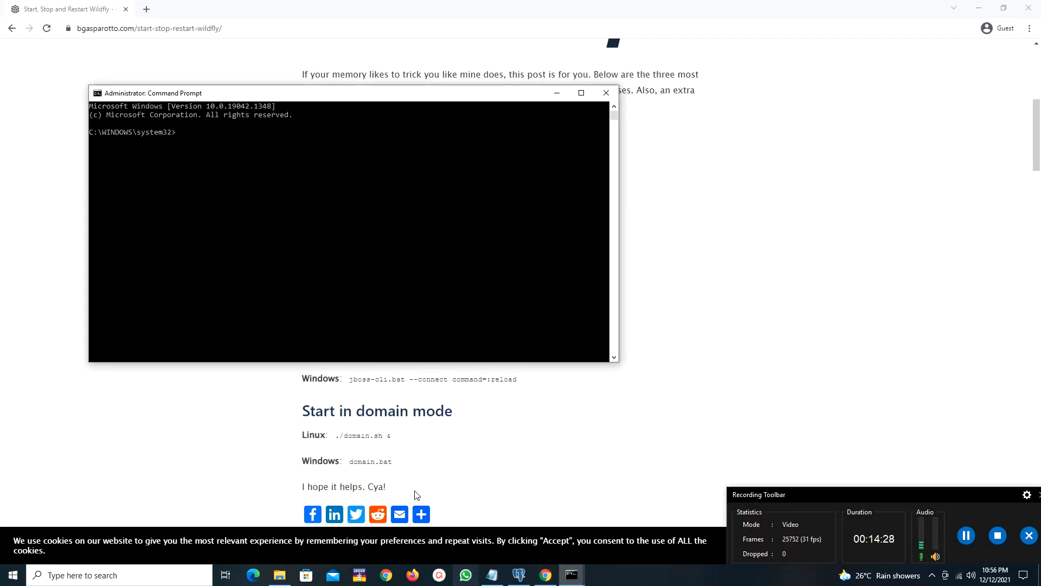
- Try to stop WildFly by running jboss-cli.bat --connect command=:shutdown in the administrator Command Prompt
click(546, 574)
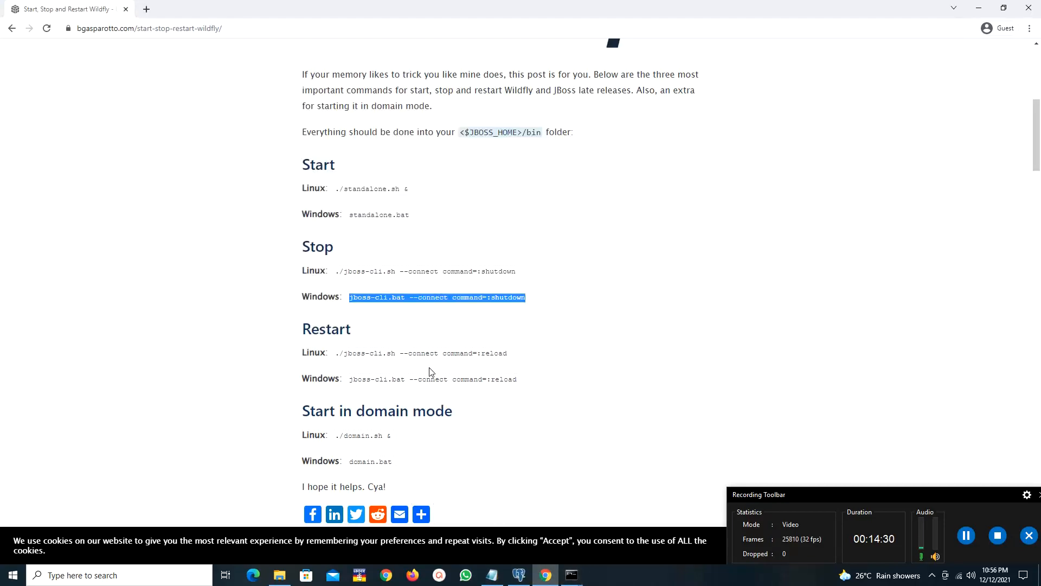
click(572, 575)
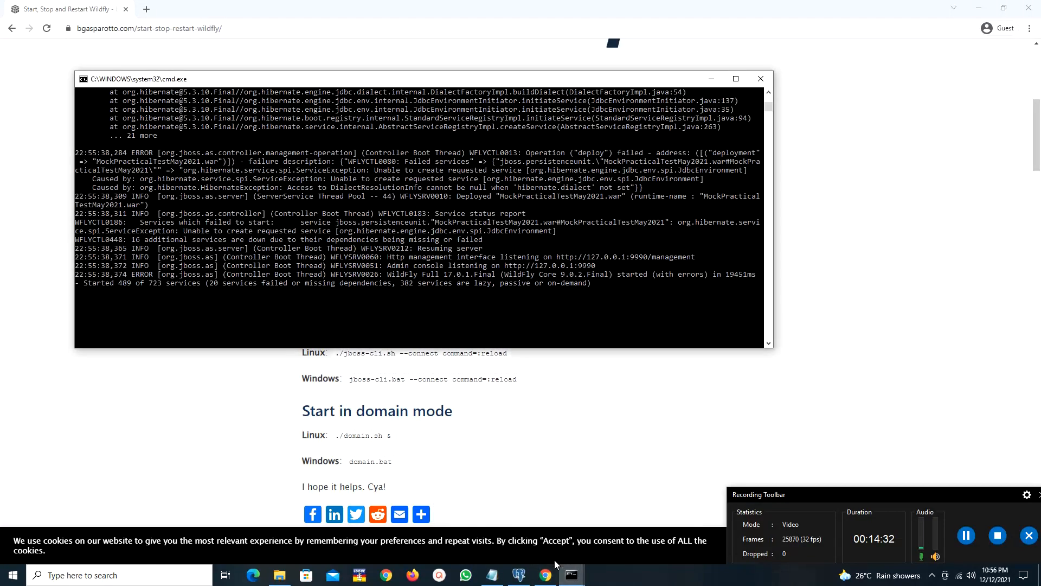
click(572, 575)
click(572, 574)
click(609, 533)
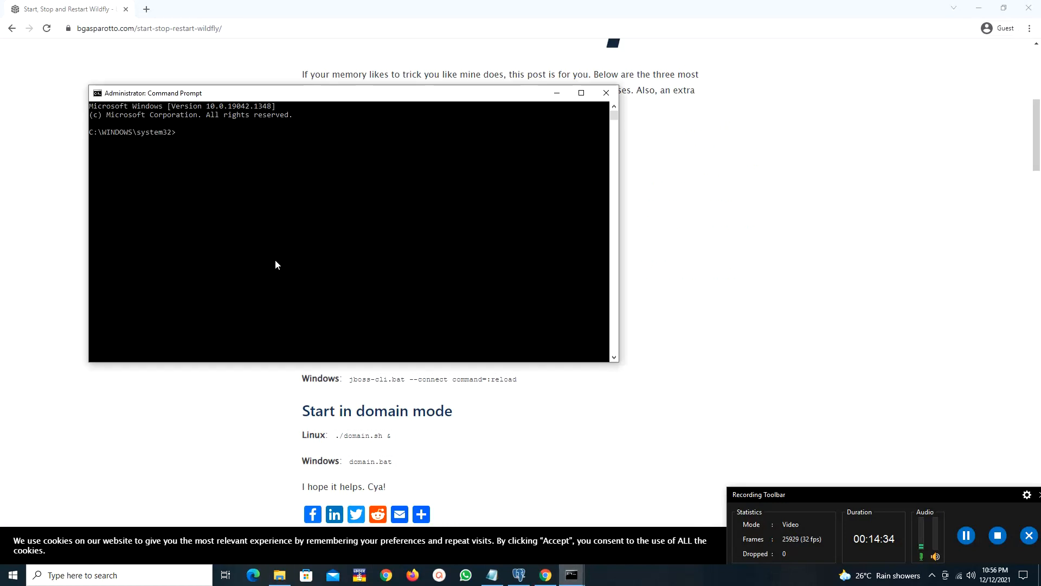
right_click(259, 186)
key(Return)
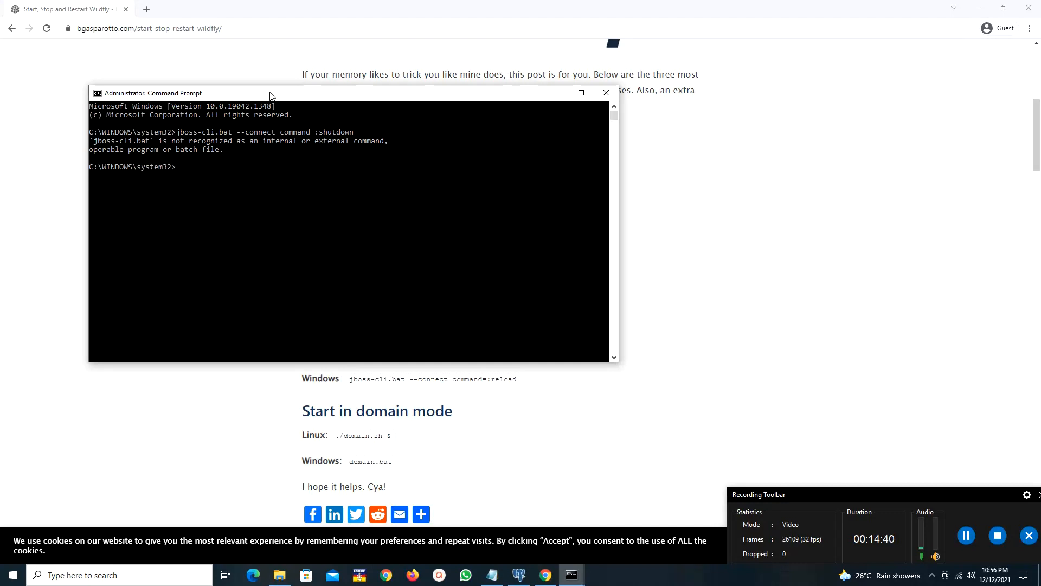
drag(270, 96, 303, 200)
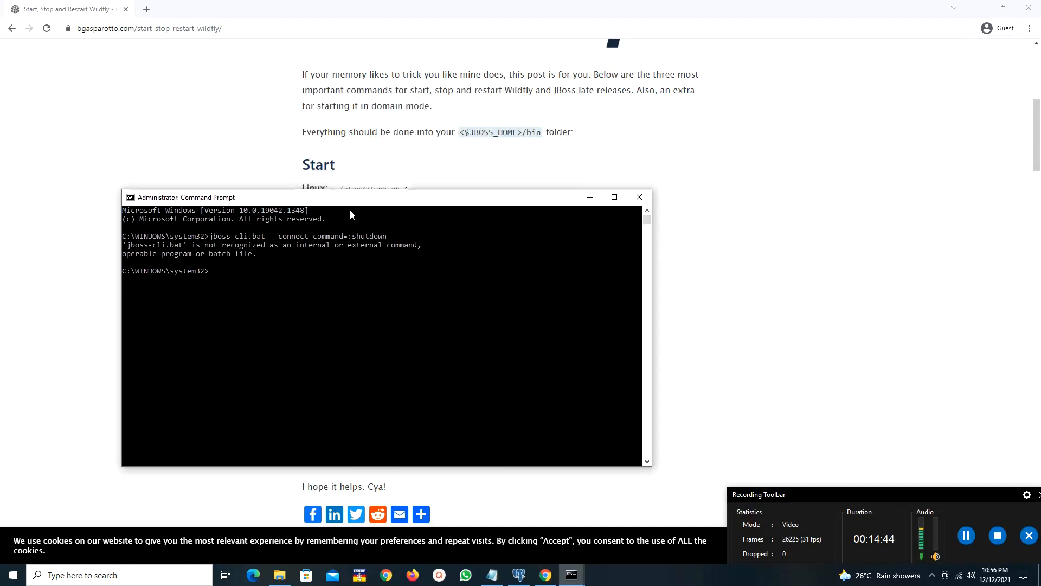
drag(349, 199, 363, 93)
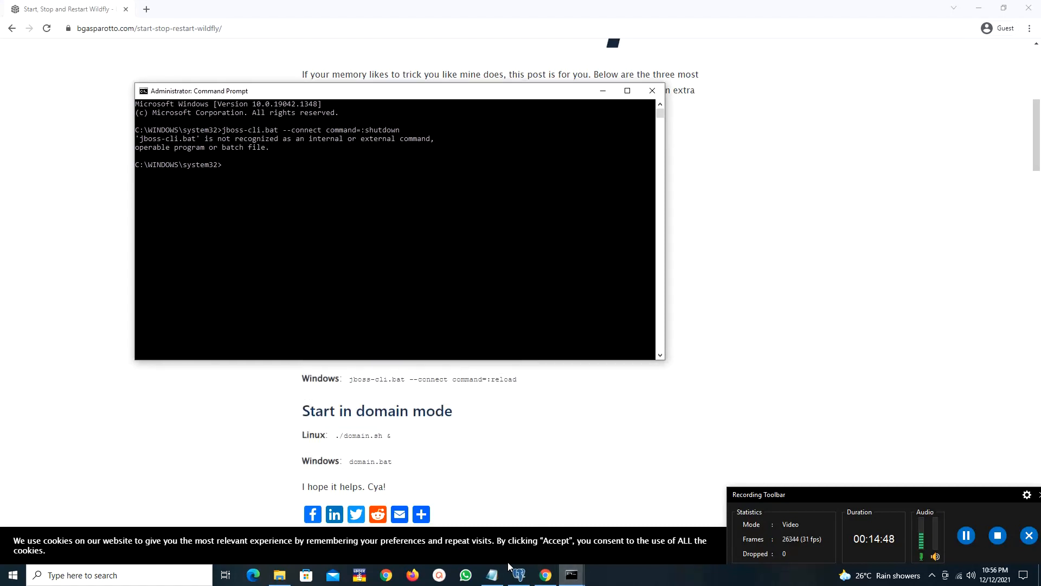
- Copy the WildFly bin folder path from the location in the .jbossclirc file's properties
click(280, 575)
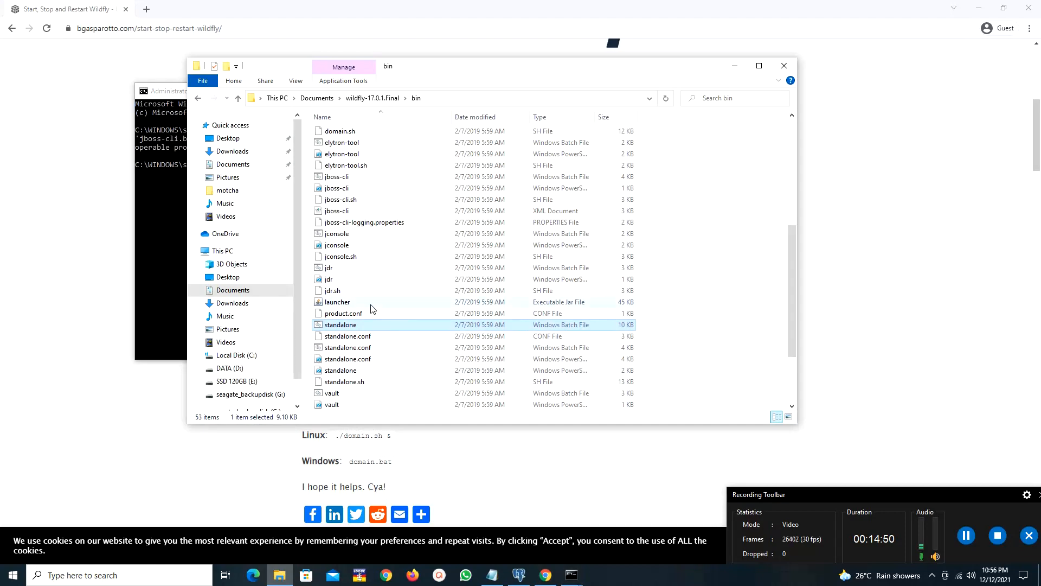
click(196, 98)
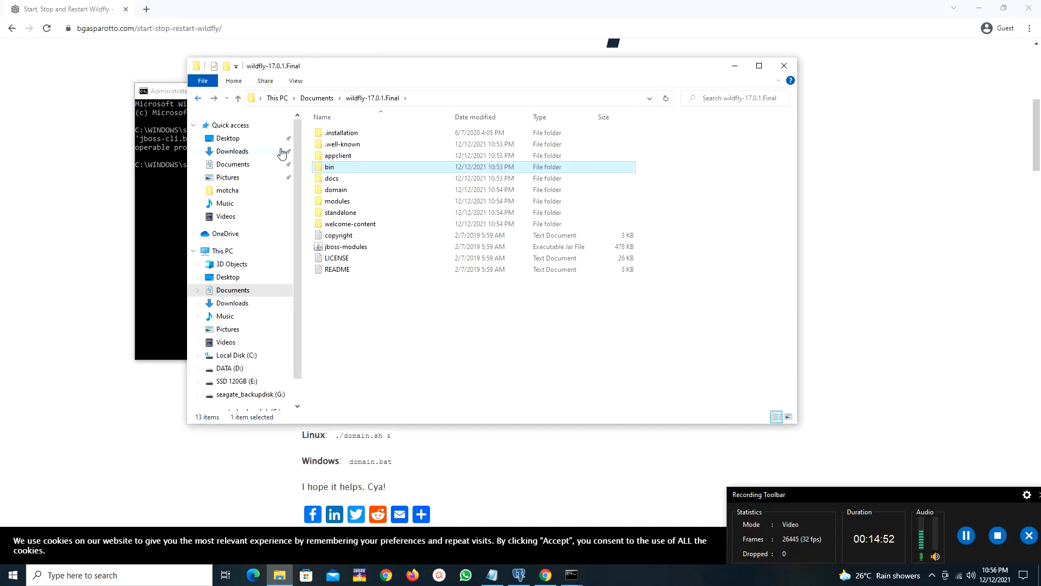
double_click(347, 169)
click(342, 144)
right_click(342, 144)
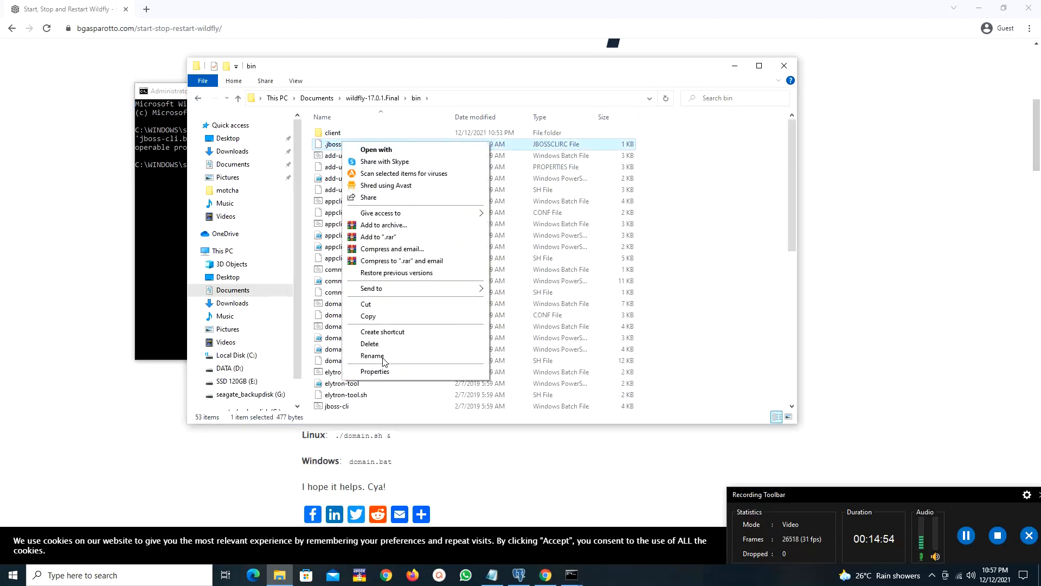
click(386, 372)
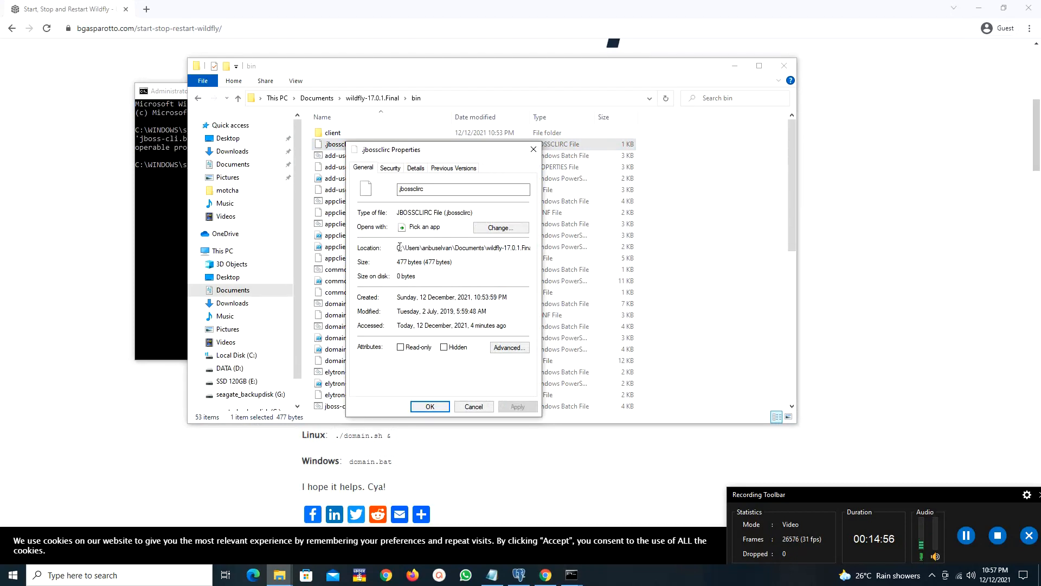
drag(399, 247, 548, 257)
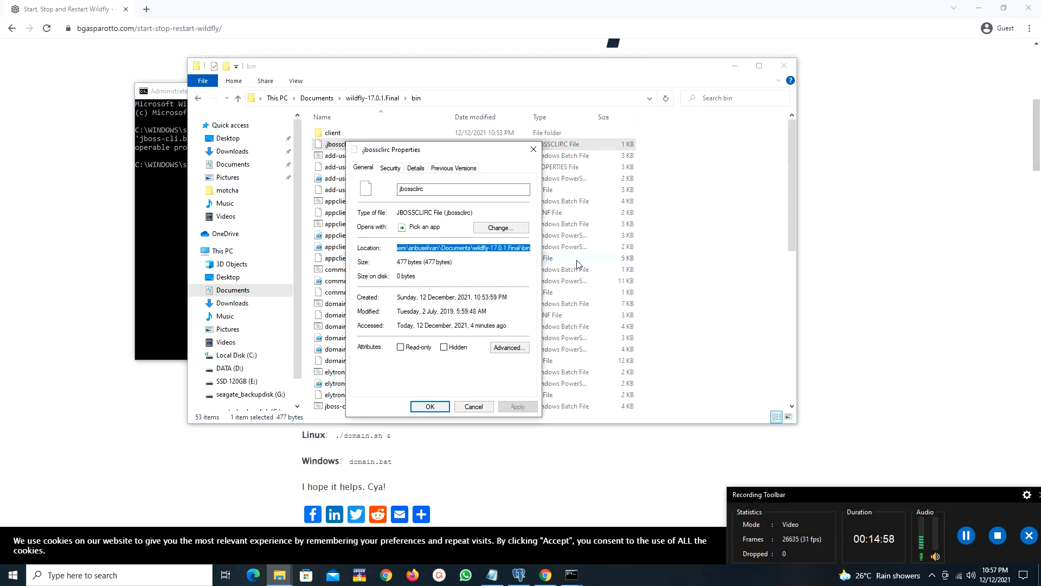
click(533, 149)
- Minimize the browser and open the Environment Variables dialog through the advanced system settings of This PC
click(744, 66)
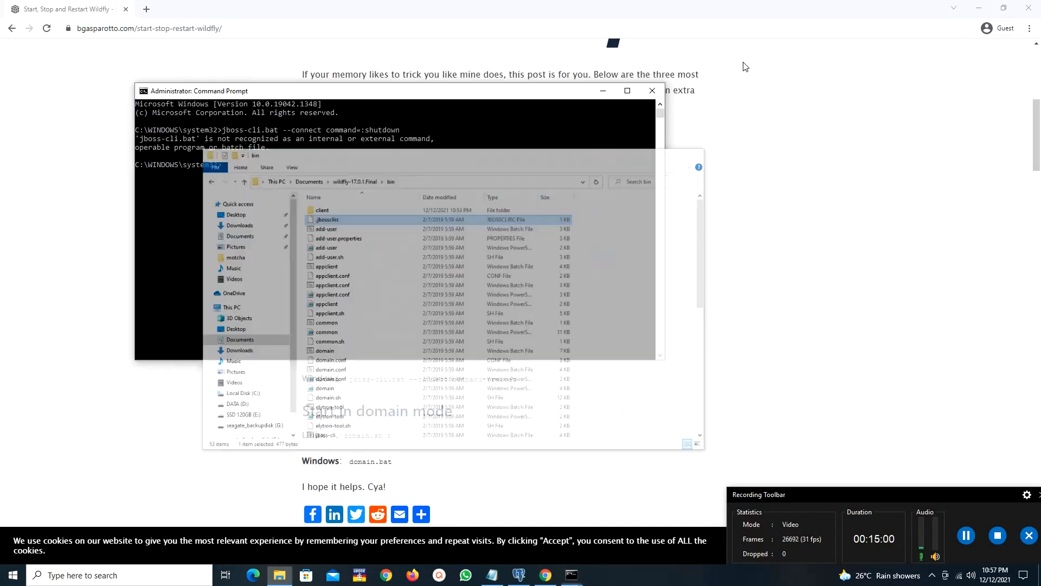
click(978, 8)
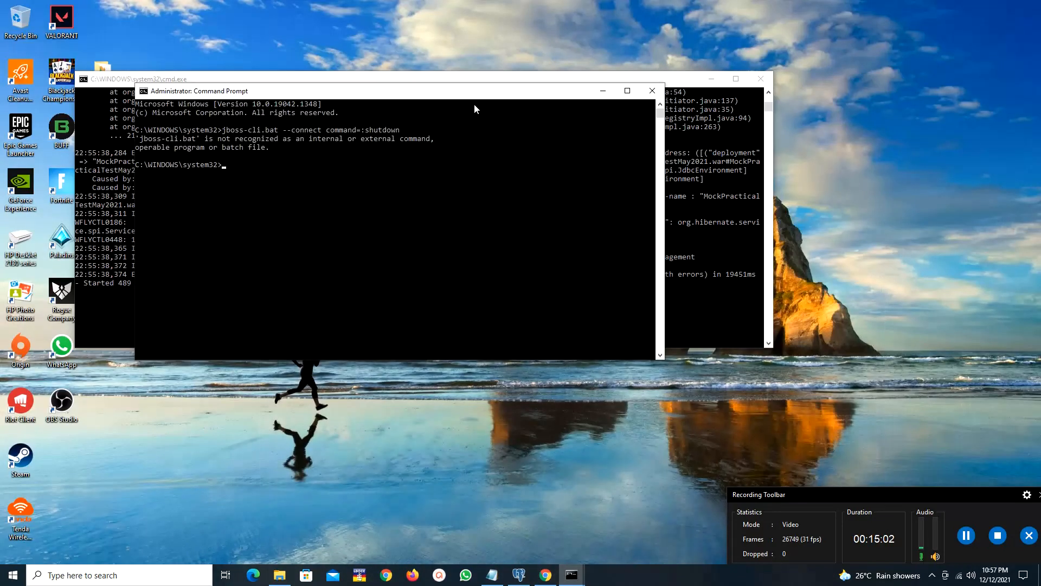
drag(473, 93, 622, 107)
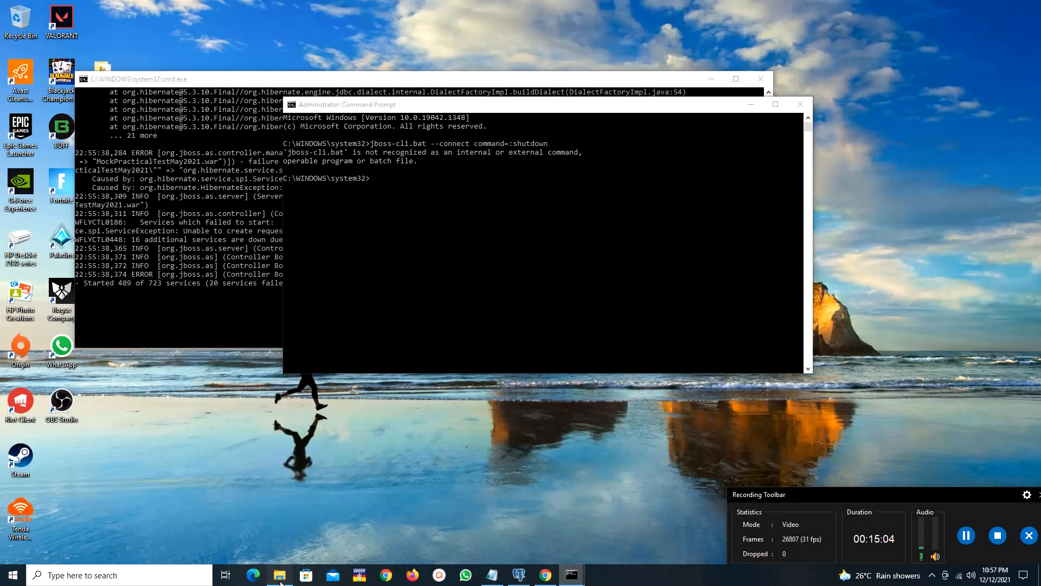
click(280, 580)
right_click(232, 251)
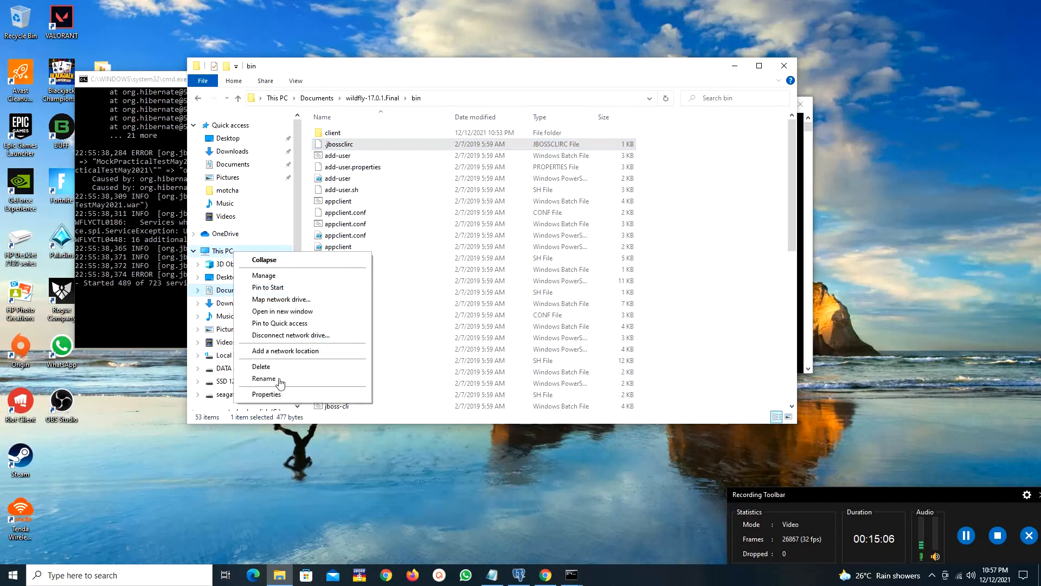
click(279, 394)
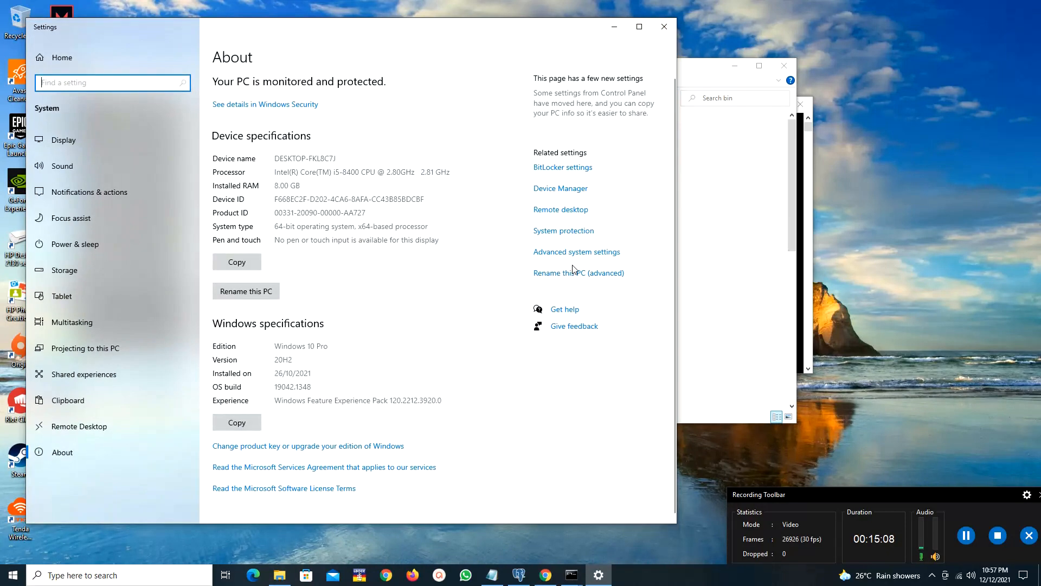
click(575, 252)
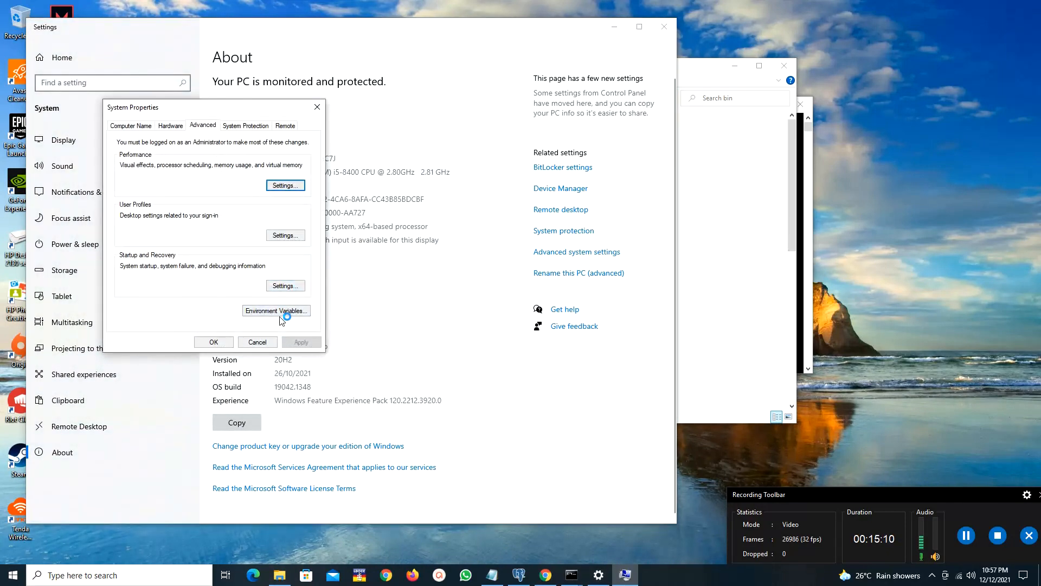
click(281, 314)
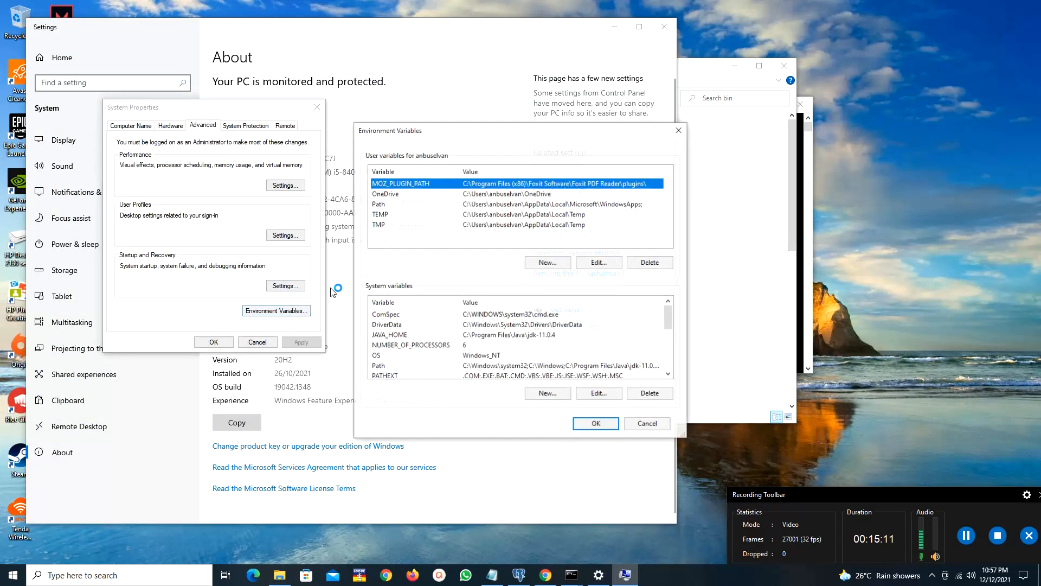
- Add the copied WildFly bin folder path as a new entry in the Path system variable
double_click(508, 366)
click(631, 178)
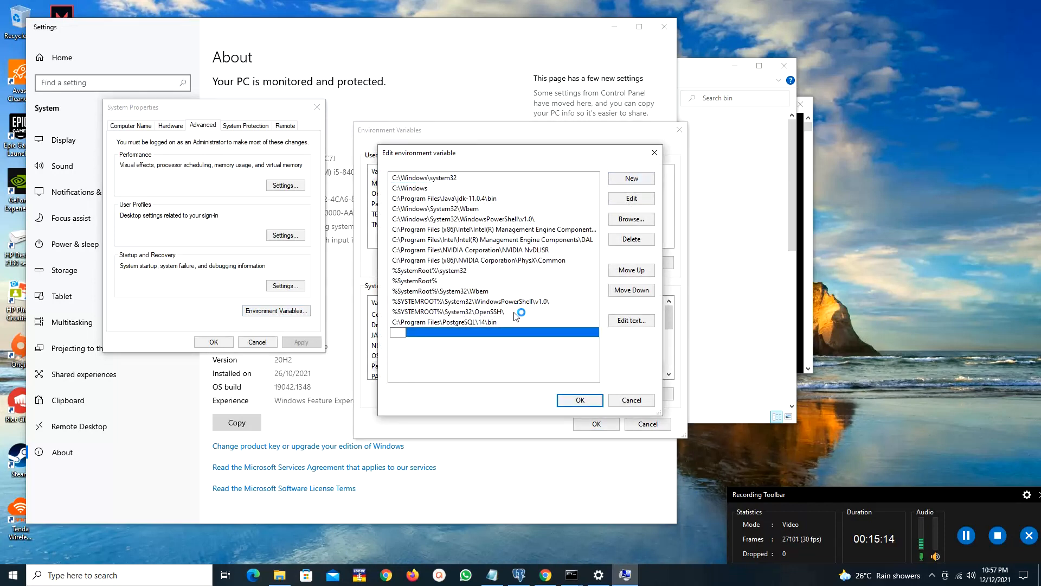
key(ctrl+v)
click(579, 399)
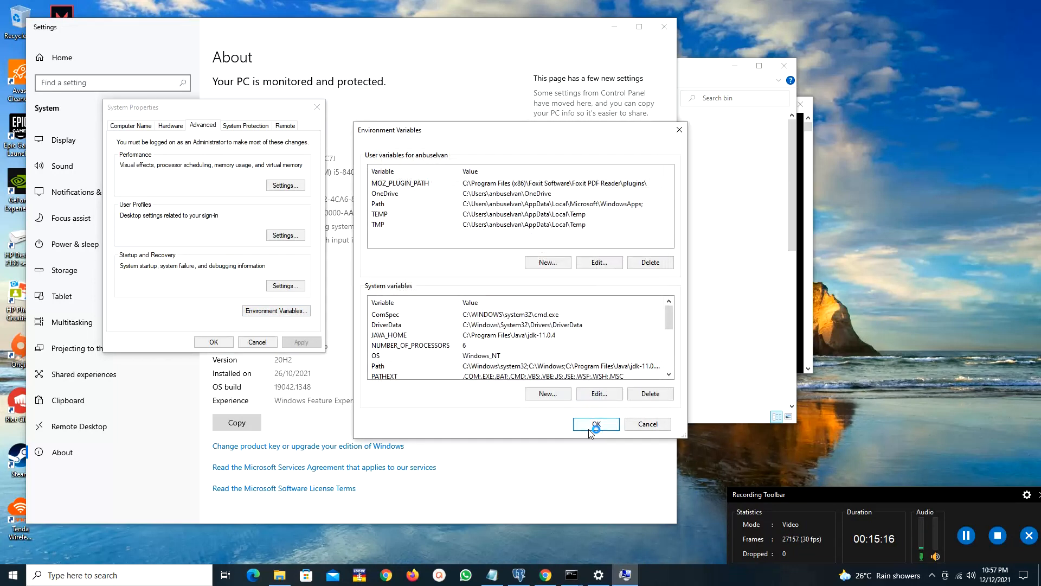
- Save the environment variable changes and close the System Properties, Settings, bin folder and old administrator Command Prompt windows
click(595, 424)
click(220, 342)
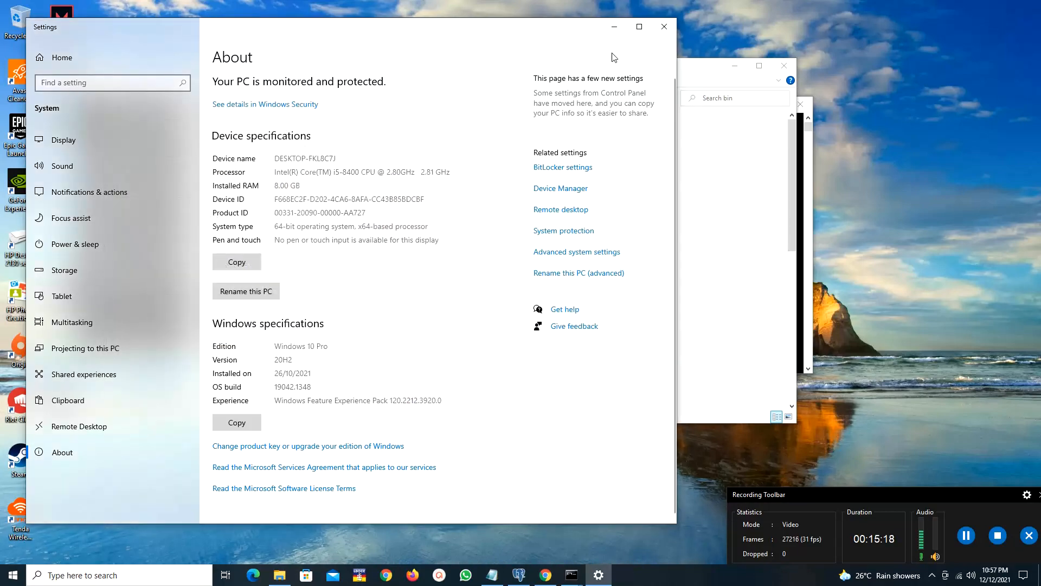
click(660, 31)
click(786, 66)
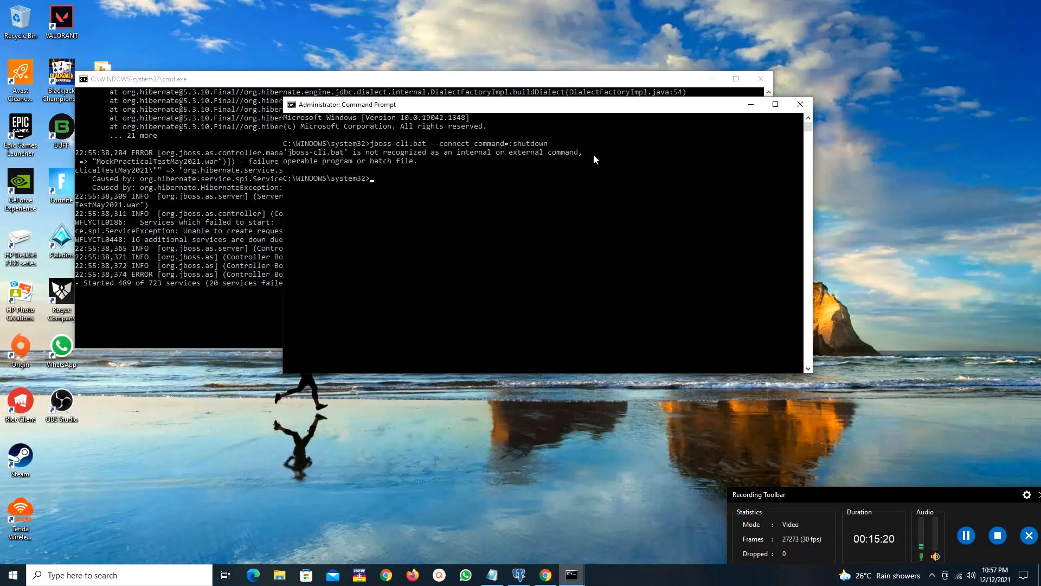
click(799, 104)
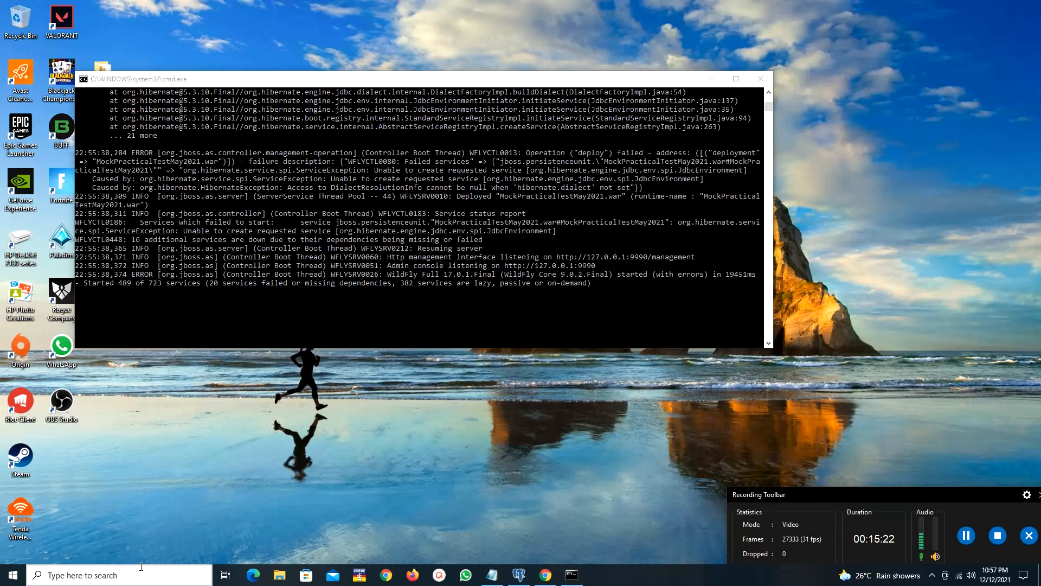
- Find Command Prompt with a search for cmd and open a new session as administrator
click(141, 567)
text(cmd)
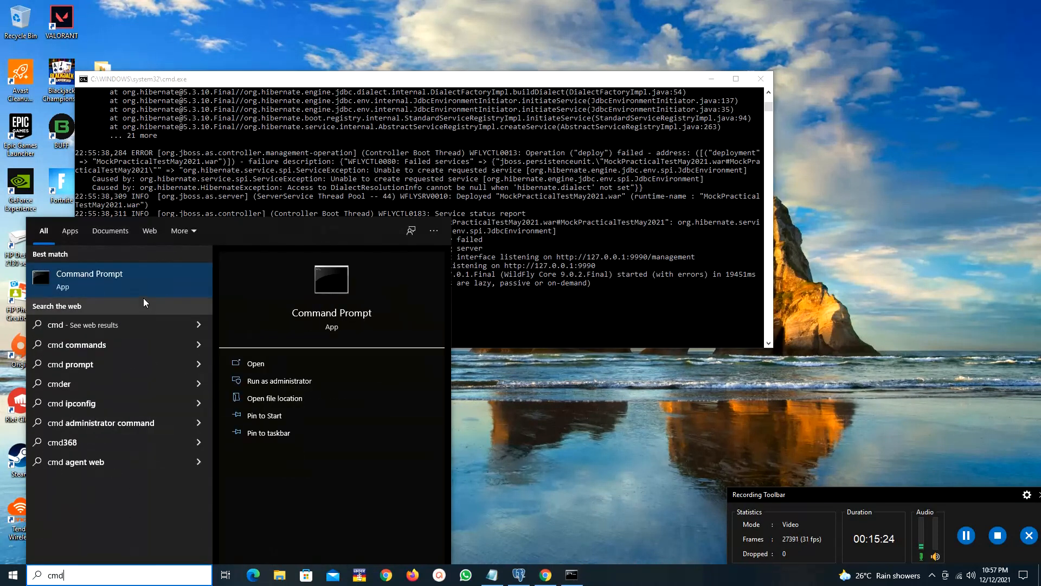
right_click(143, 282)
click(191, 293)
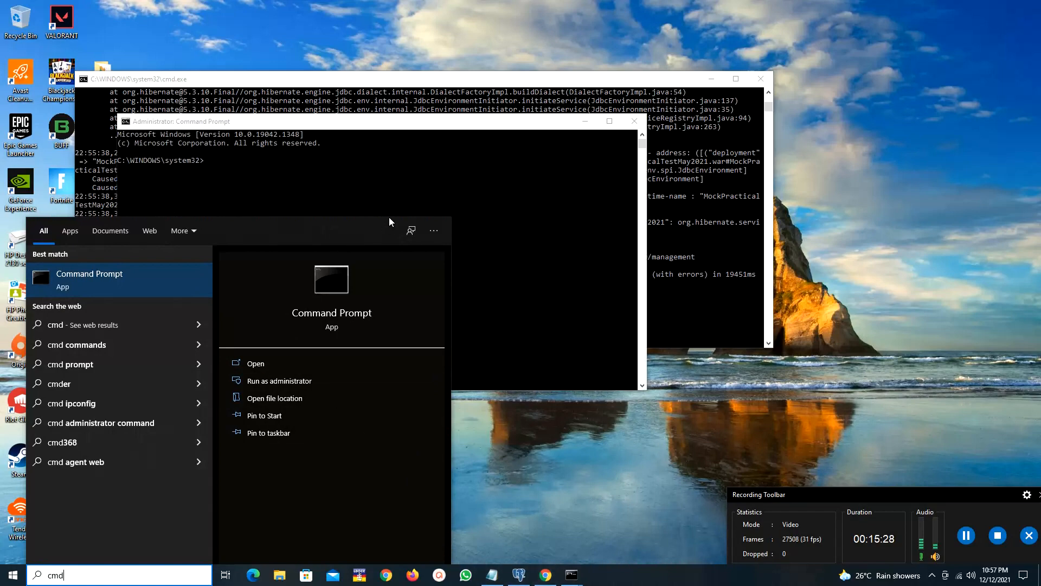
- Copy the Windows stop command jboss-cli.bat --connect command=:shutdown from the WildFly page in Chrome and minimize the browser
click(545, 575)
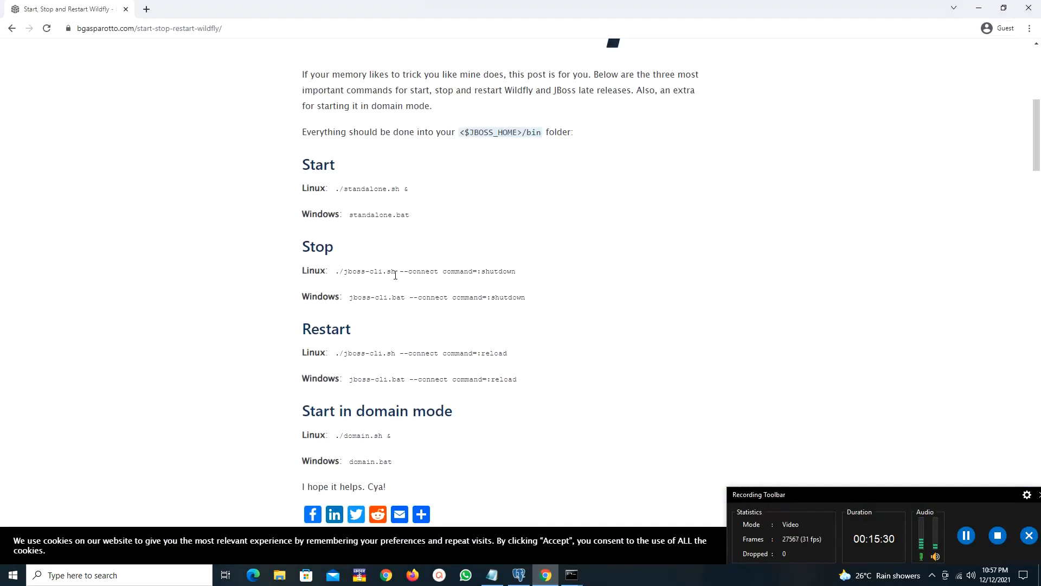
drag(351, 297, 555, 309)
key(ctrl+c)
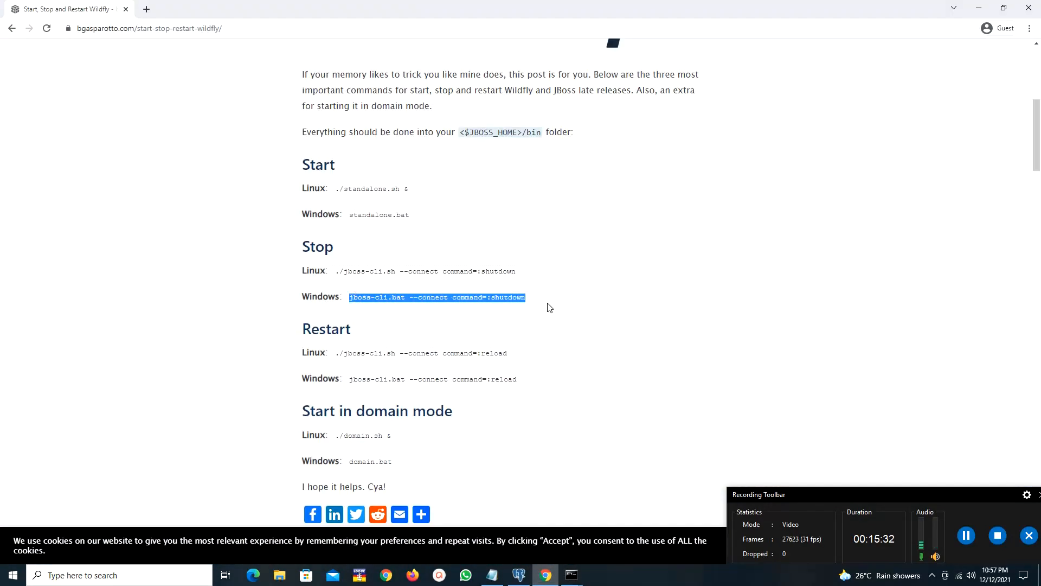
click(978, 9)
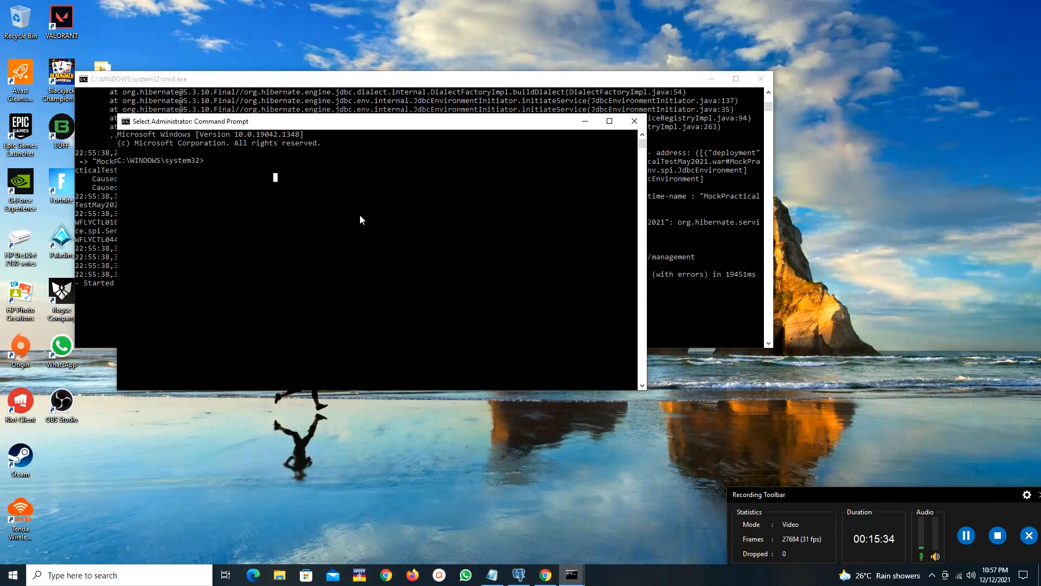
- Stop WildFly by running jboss-cli.bat --connect command=:shutdown in the administrator Command Prompt, and close both console windows
key(Escape)
click(545, 575)
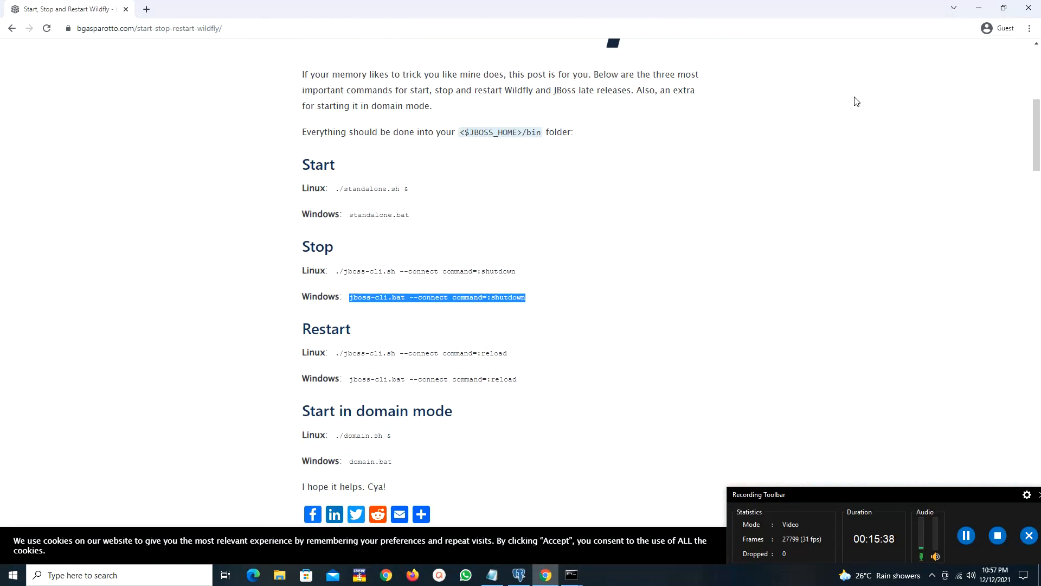
click(978, 8)
key(ctrl+v)
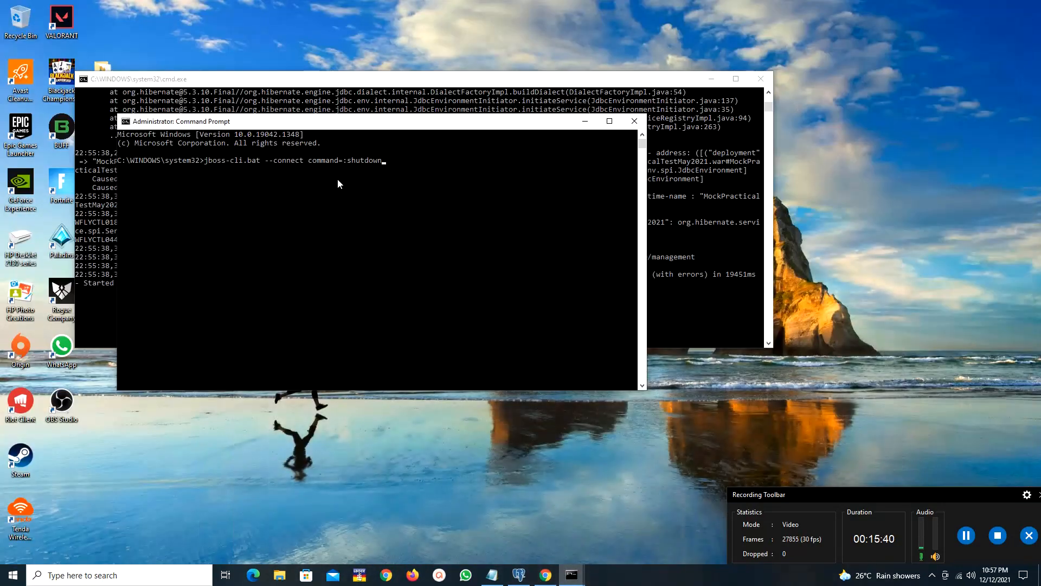
key(Return)
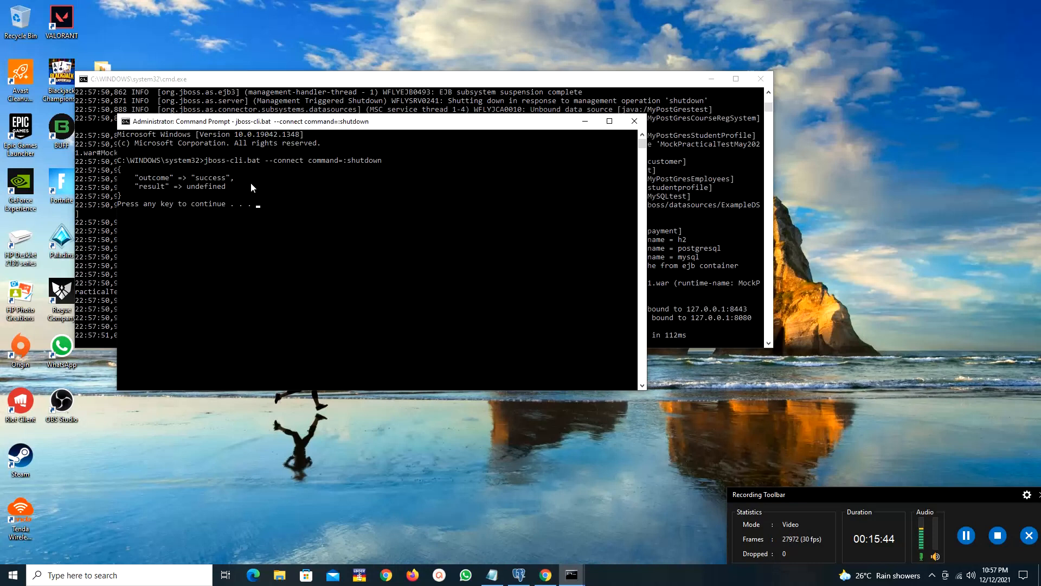
key(Return)
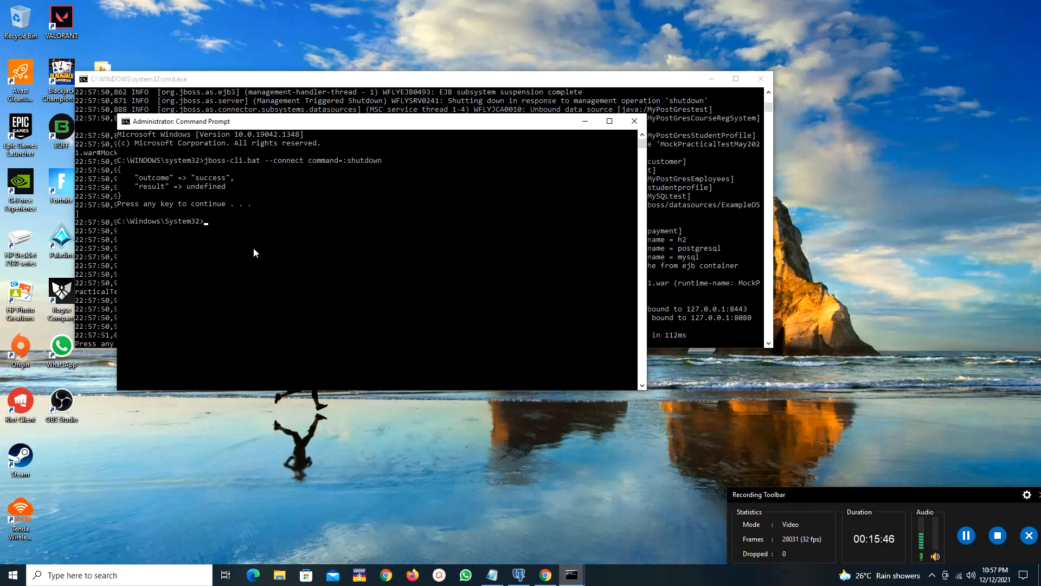
click(635, 121)
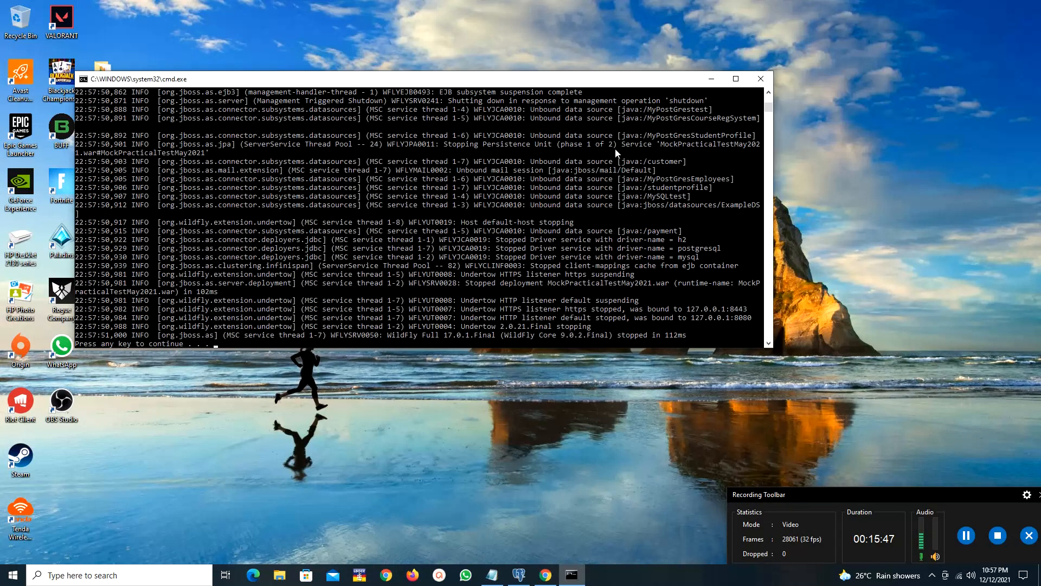
click(768, 81)
- Open the standalone\deployments folder of wildfly-17.0.1.Final in Documents with File Explorer
click(279, 575)
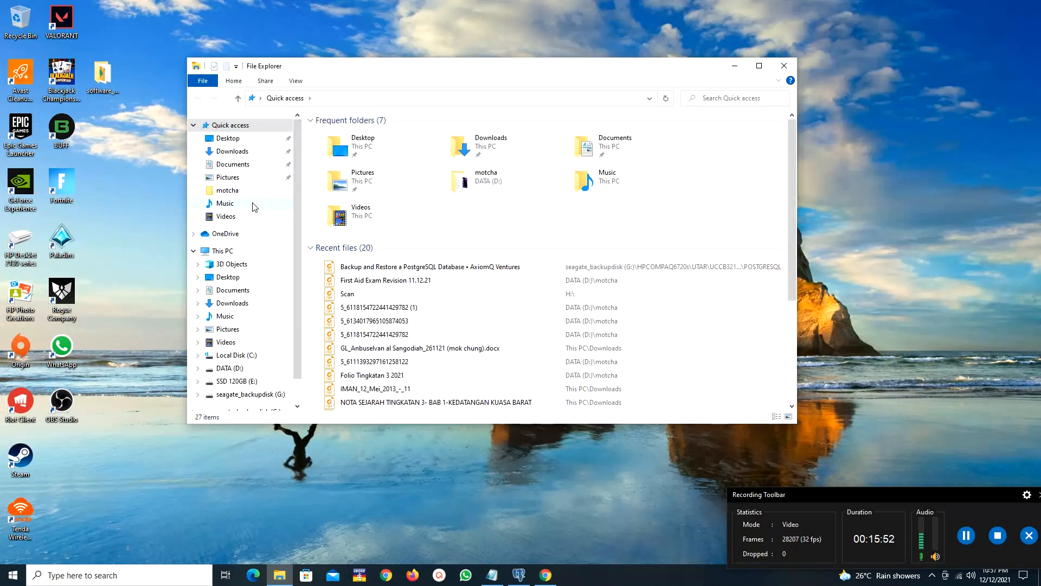
click(244, 165)
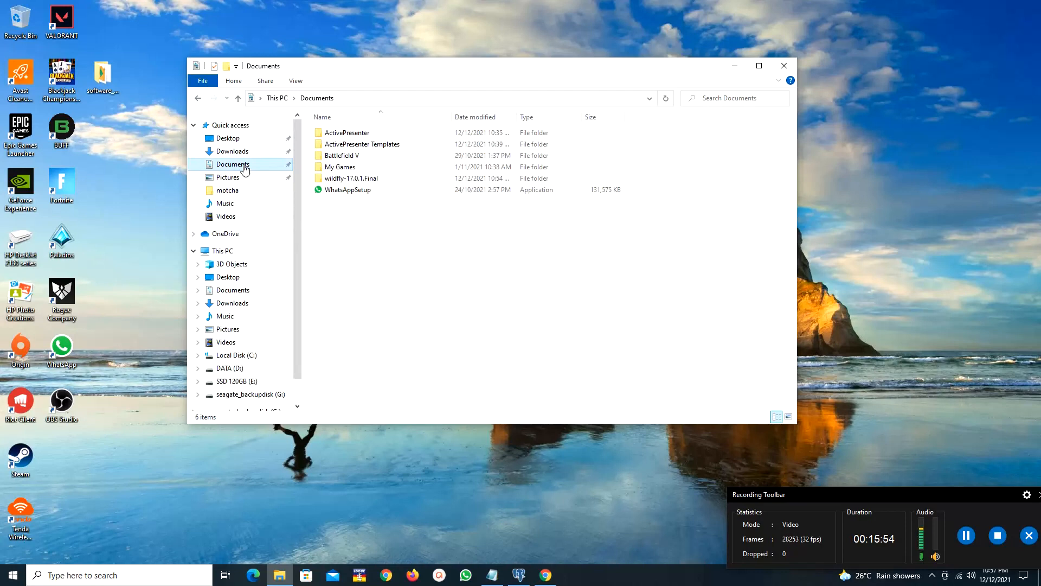
click(353, 184)
double_click(352, 182)
drag(523, 72, 482, 128)
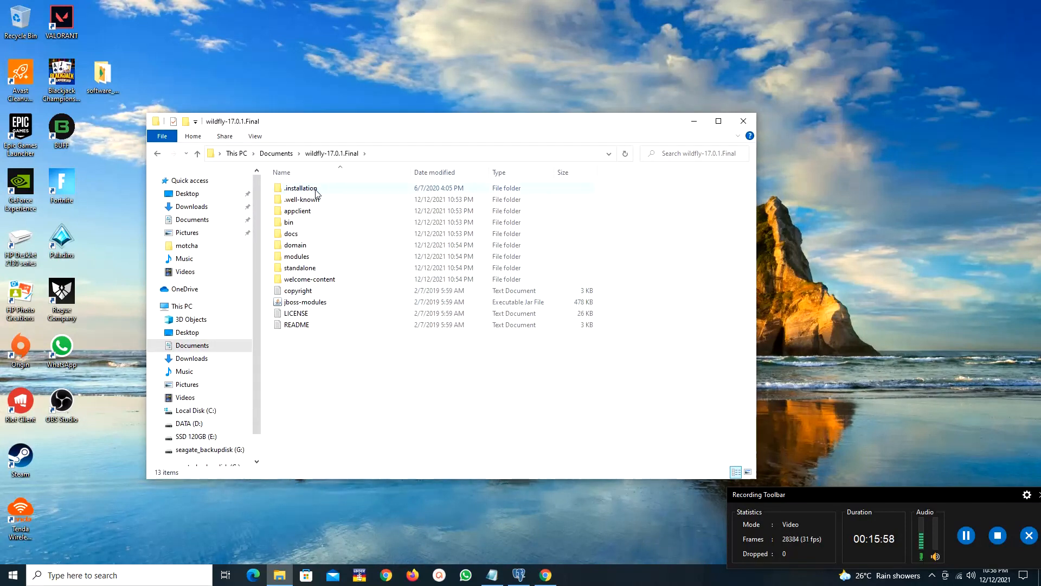
double_click(315, 269)
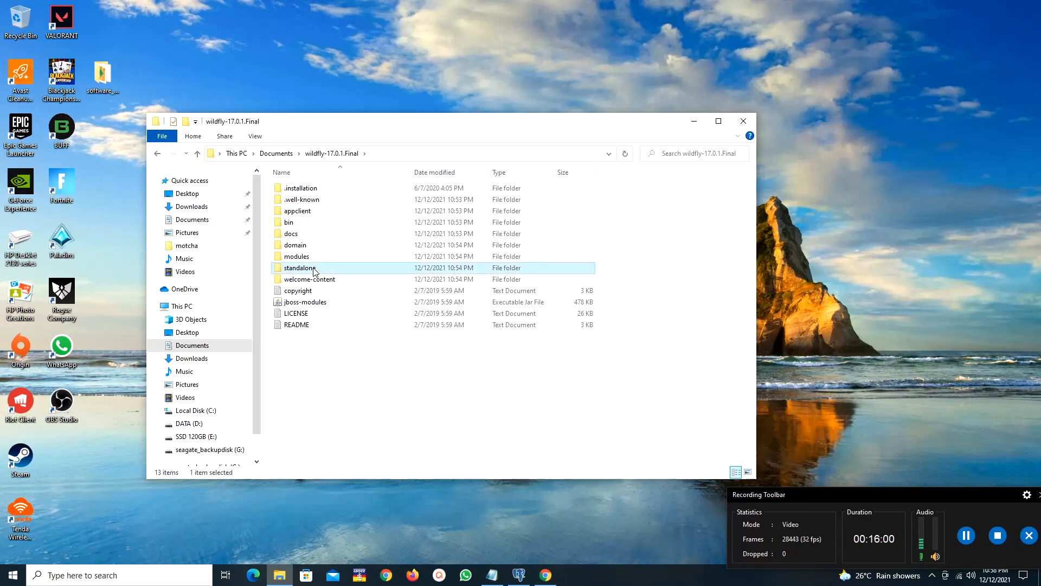
double_click(319, 211)
- Delete everything in the deployments folder, including MockPracticalTestMay2021.war and all the .undeployed and .failed files
click(320, 186)
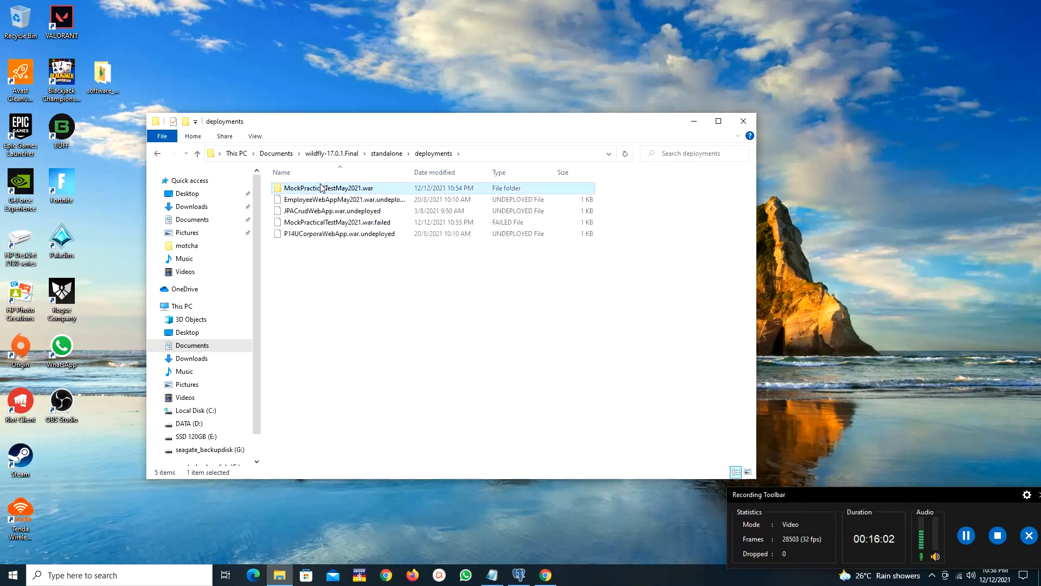
ctrl+click(320, 199)
ctrl+click(320, 211)
ctrl+click(320, 224)
ctrl+click(320, 236)
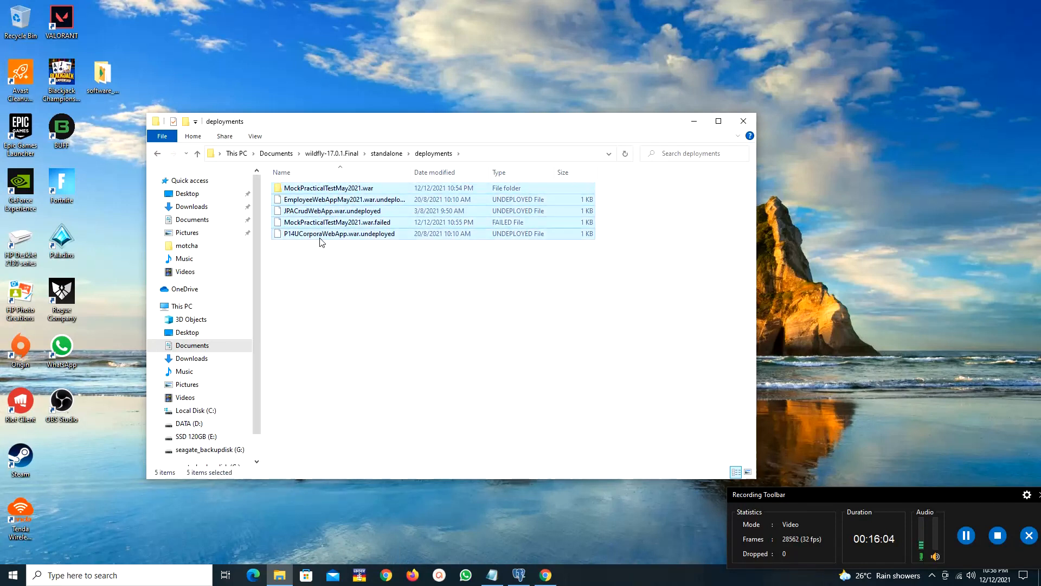
right_click(320, 238)
click(347, 405)
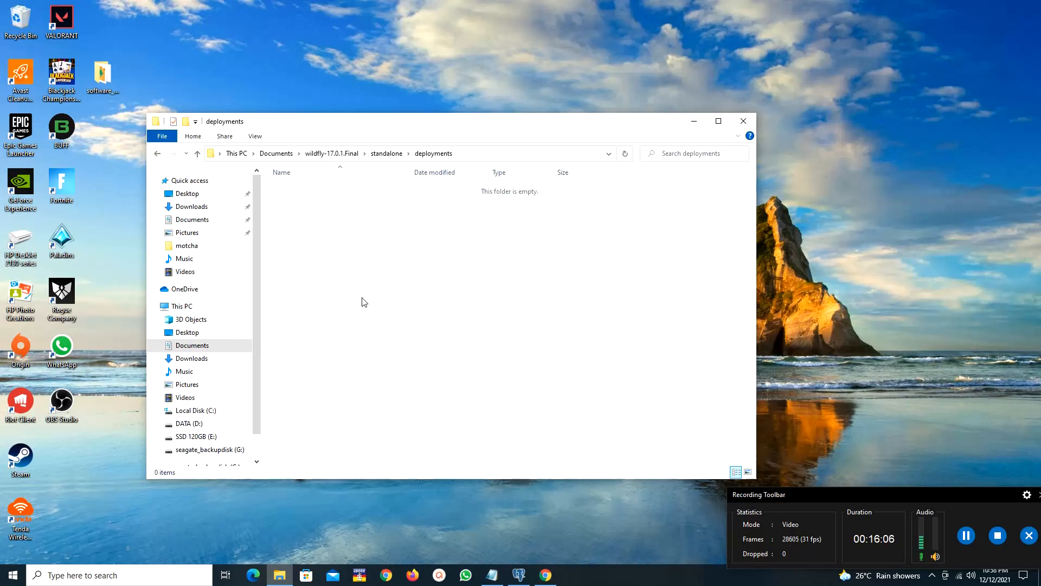
- Close the deployments folder window and empty the Recycle Bin permanently
click(743, 121)
right_click(13, 16)
click(109, 36)
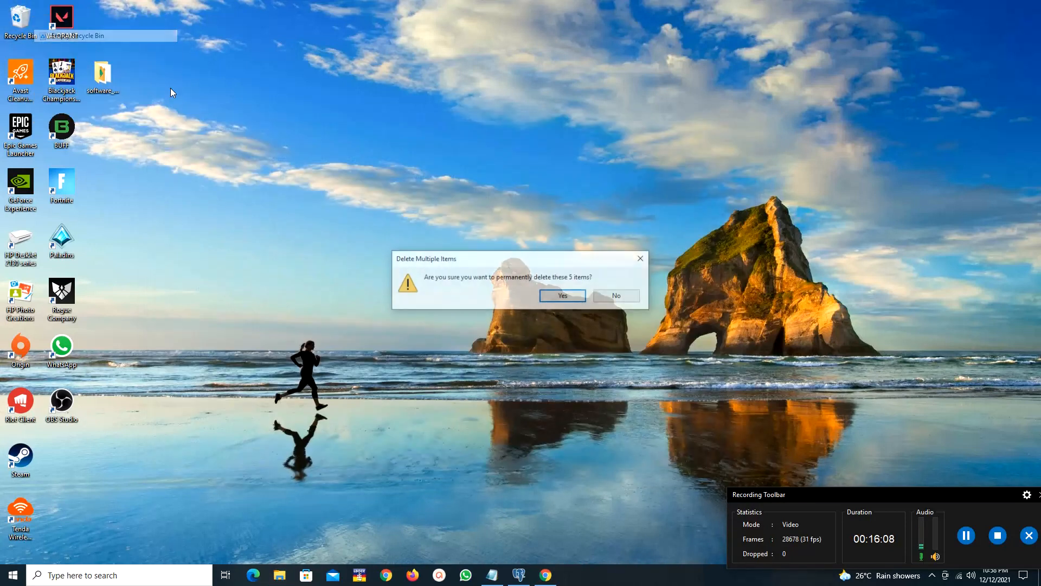
click(543, 297)
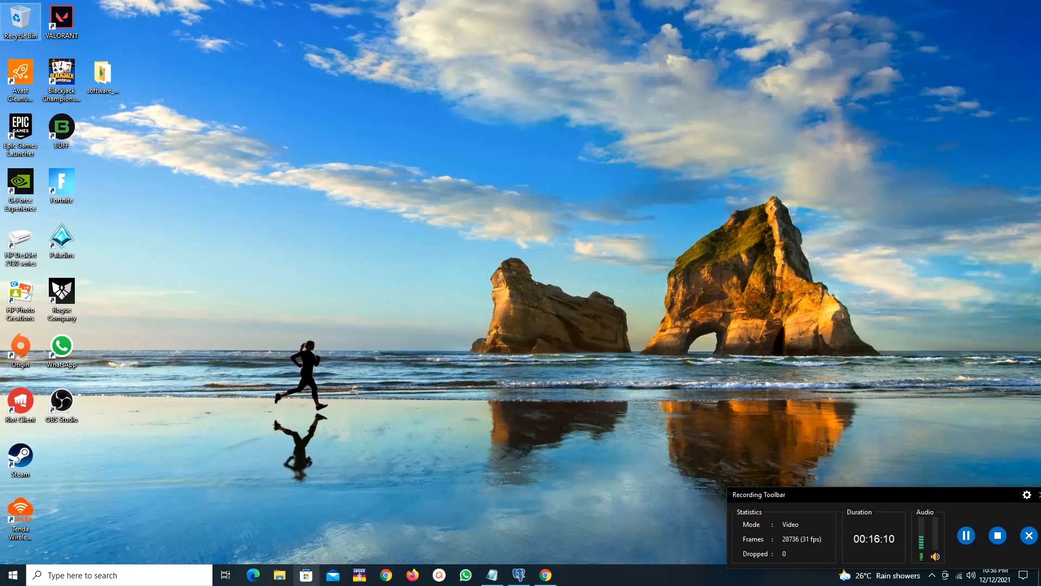
- Open the bin folder of wildfly-17.0.1.Final in Documents with File Explorer
click(280, 575)
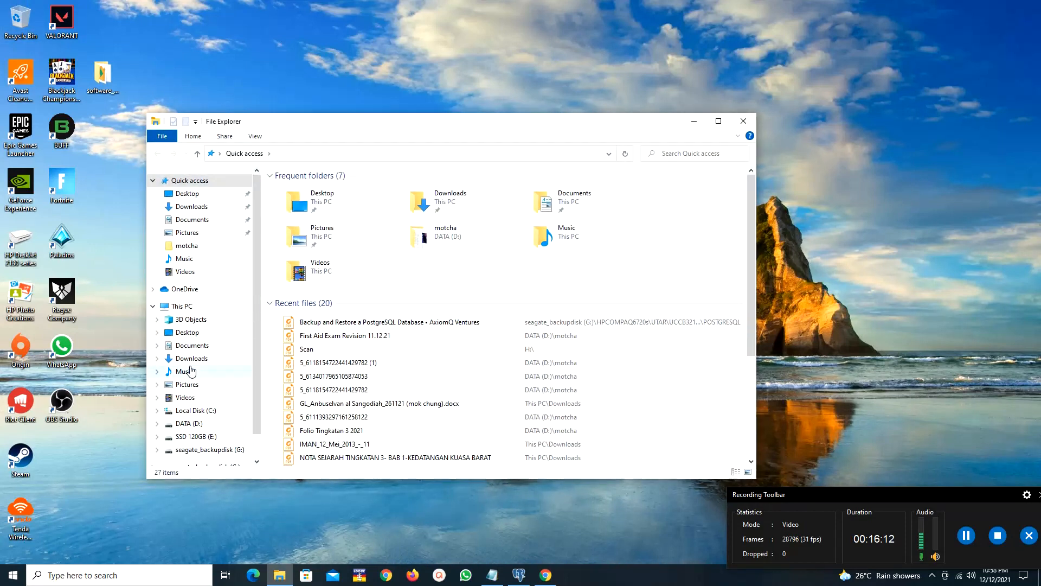
click(199, 221)
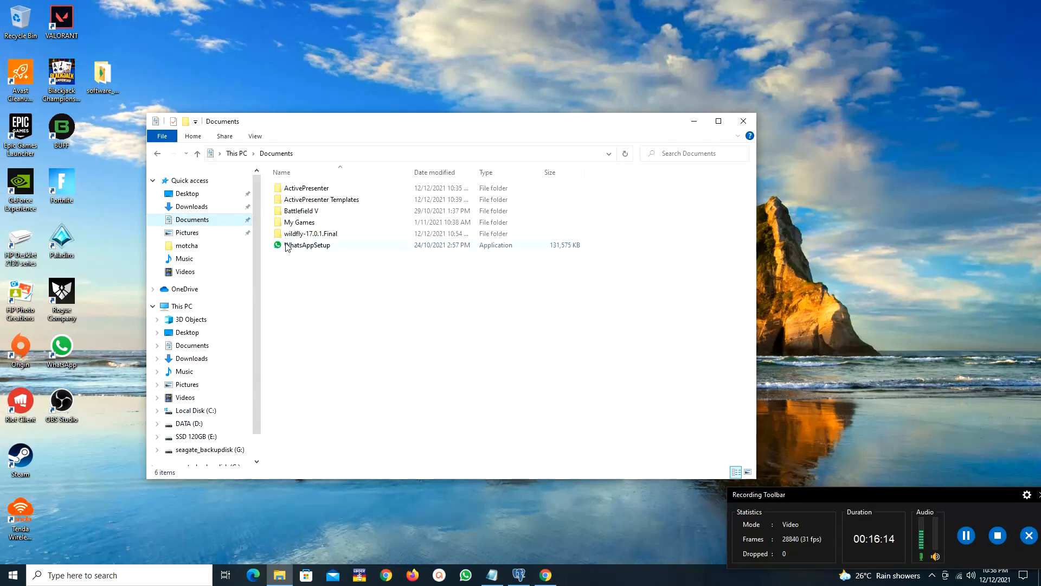
double_click(324, 234)
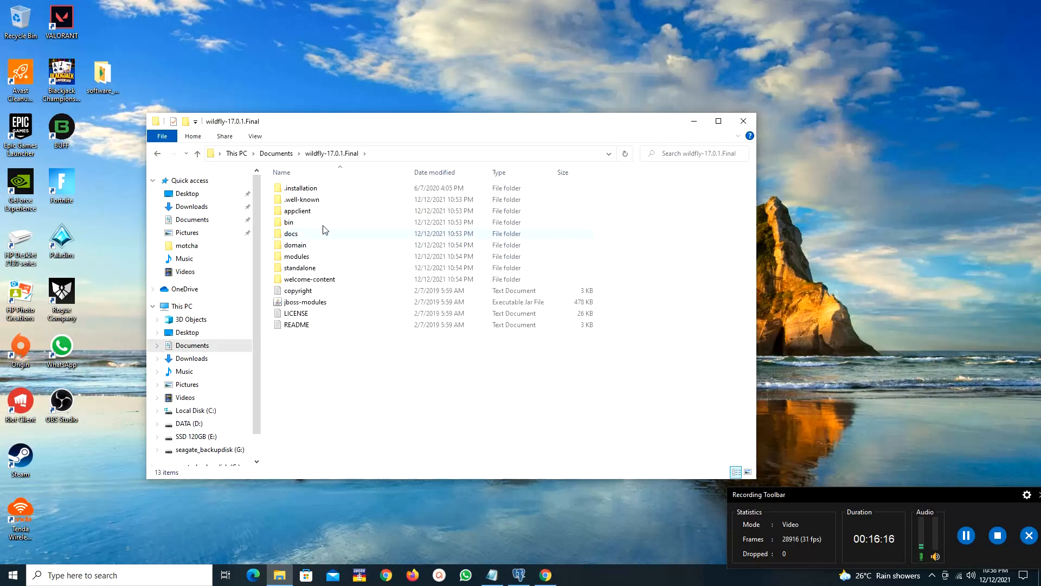
double_click(307, 223)
- Start WildFly by running the standalone Windows batch file in the bin folder, and enlarge its console window
scroll(332, 364, down, 3)
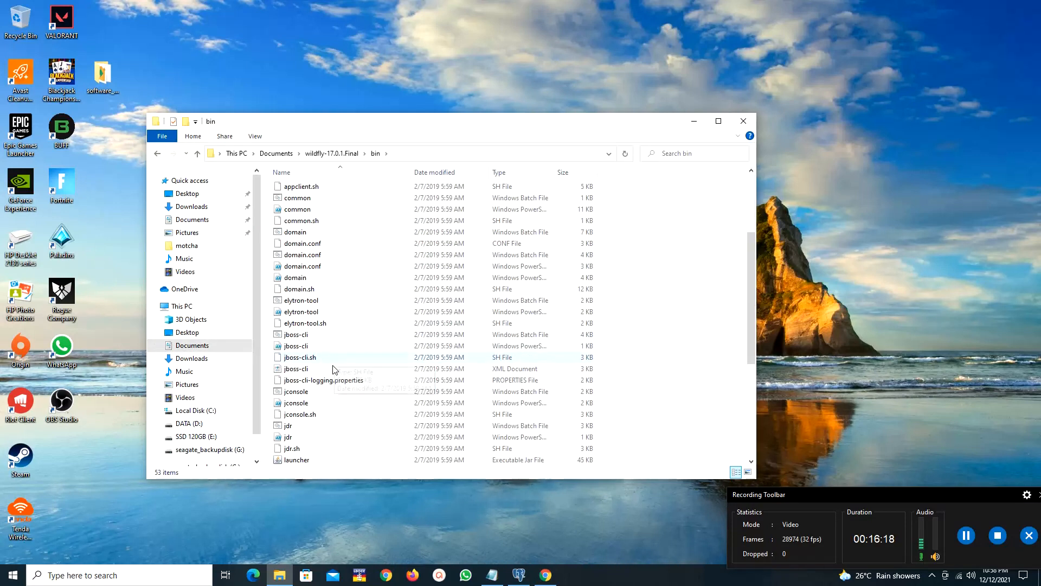
scroll(328, 369, up, 2)
scroll(328, 380, down, 2)
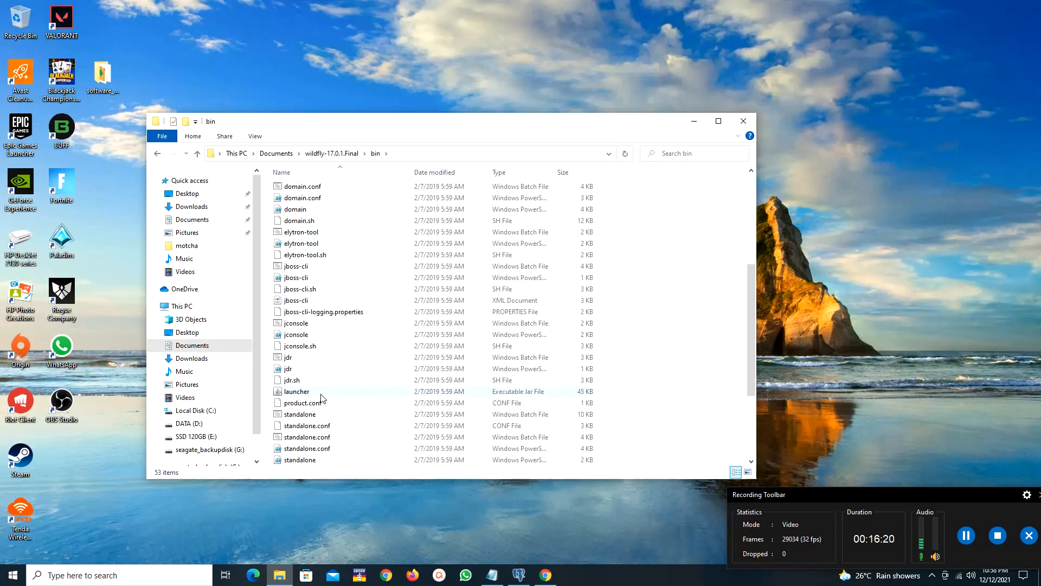
scroll(326, 396, up, 3)
scroll(327, 398, down, 3)
scroll(327, 403, down, 2)
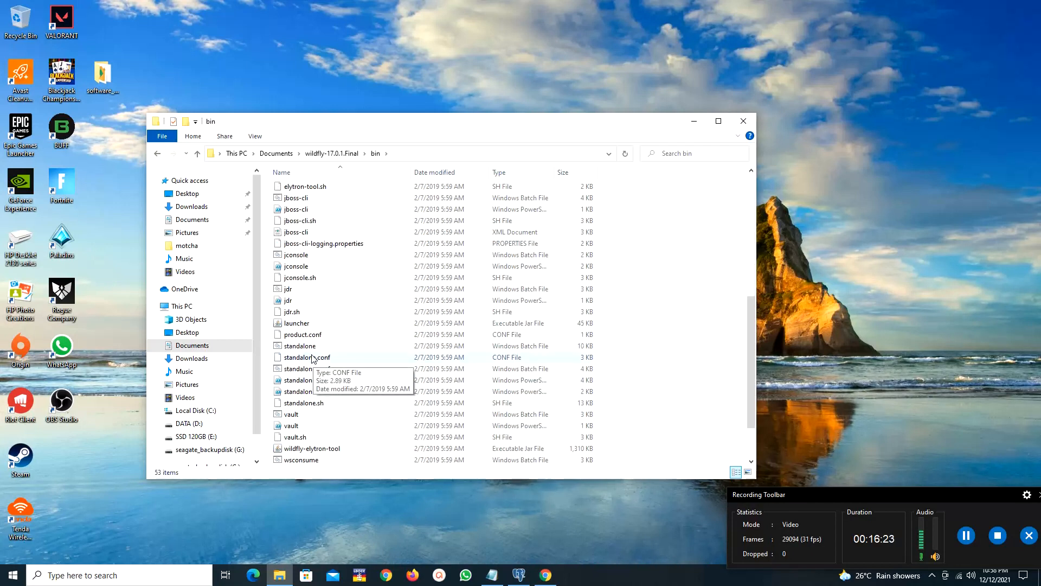
double_click(325, 345)
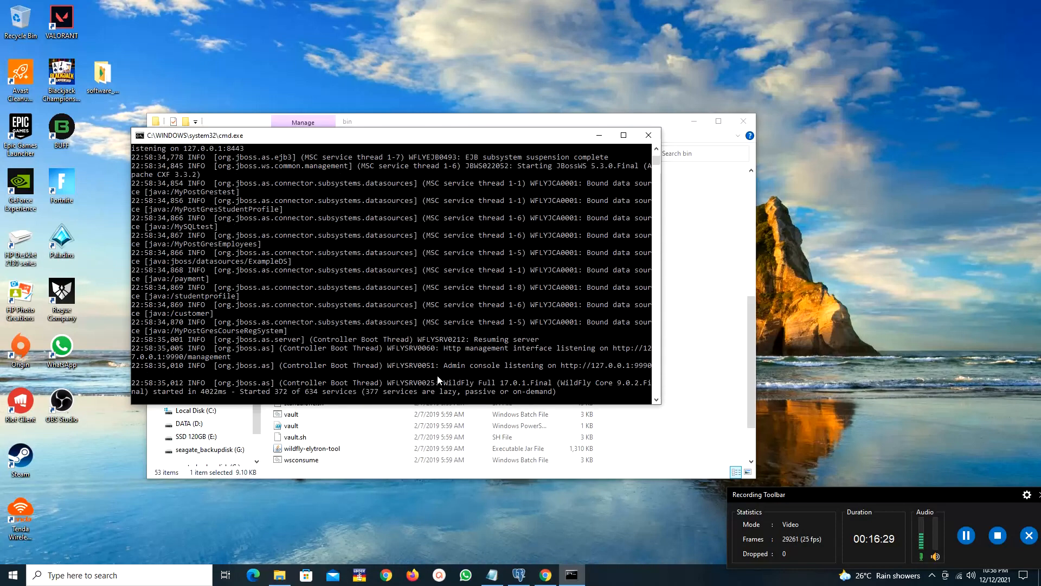
drag(432, 404, 402, 428)
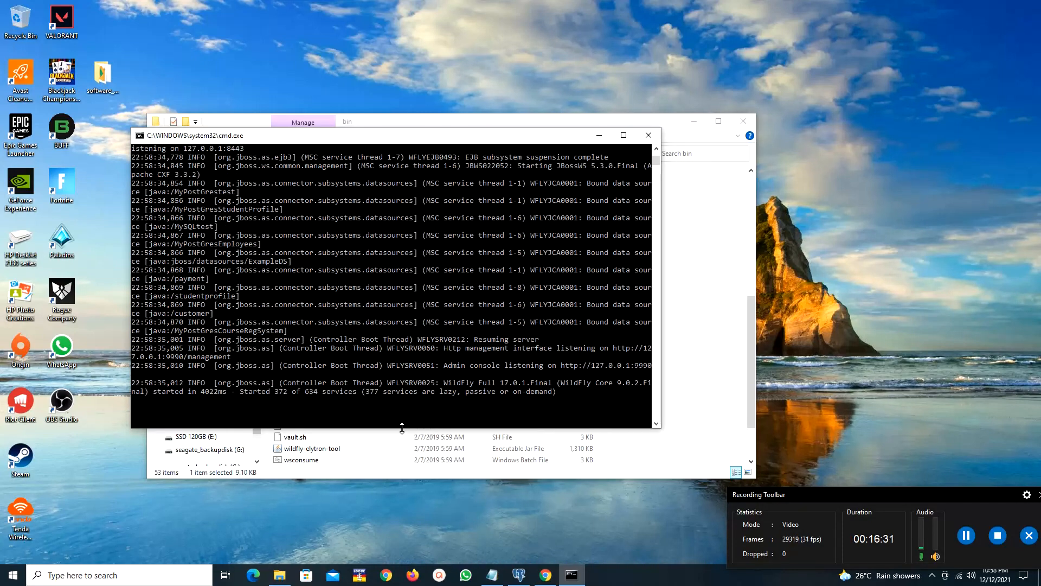
drag(661, 348, 779, 347)
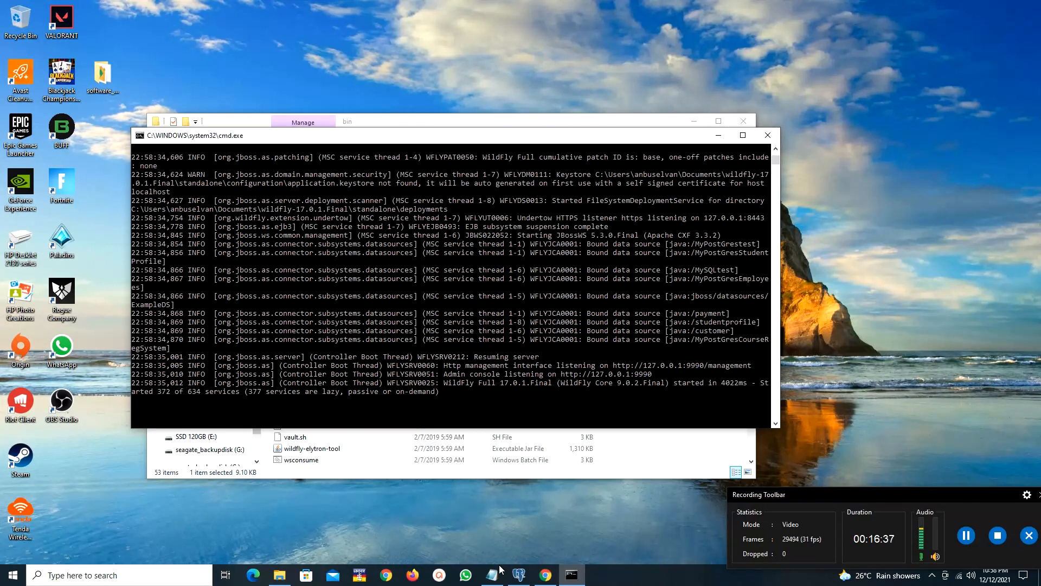
- Open Command Prompt as administrator and allow it to make changes
click(132, 581)
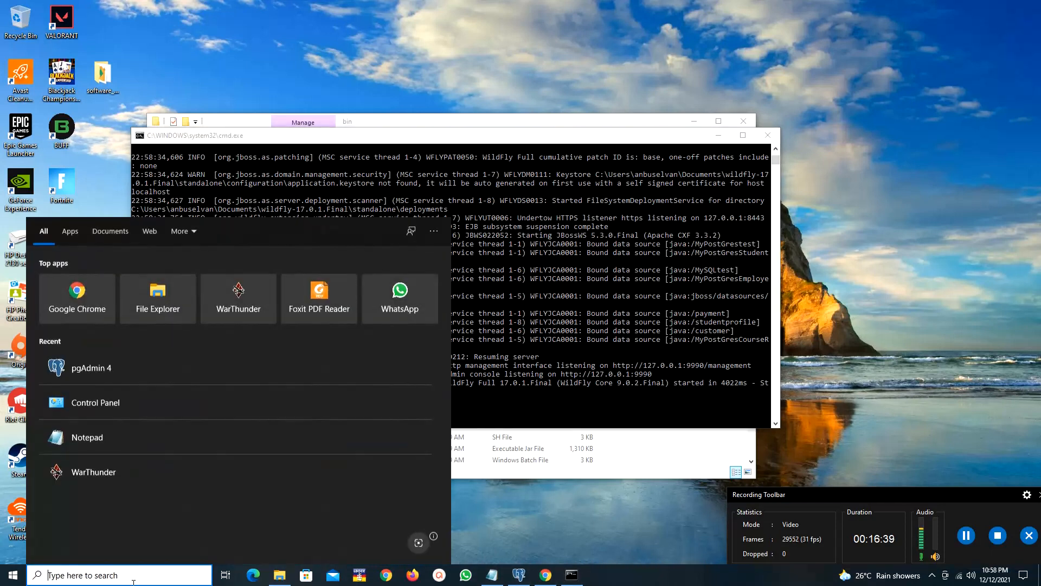
text(cmd)
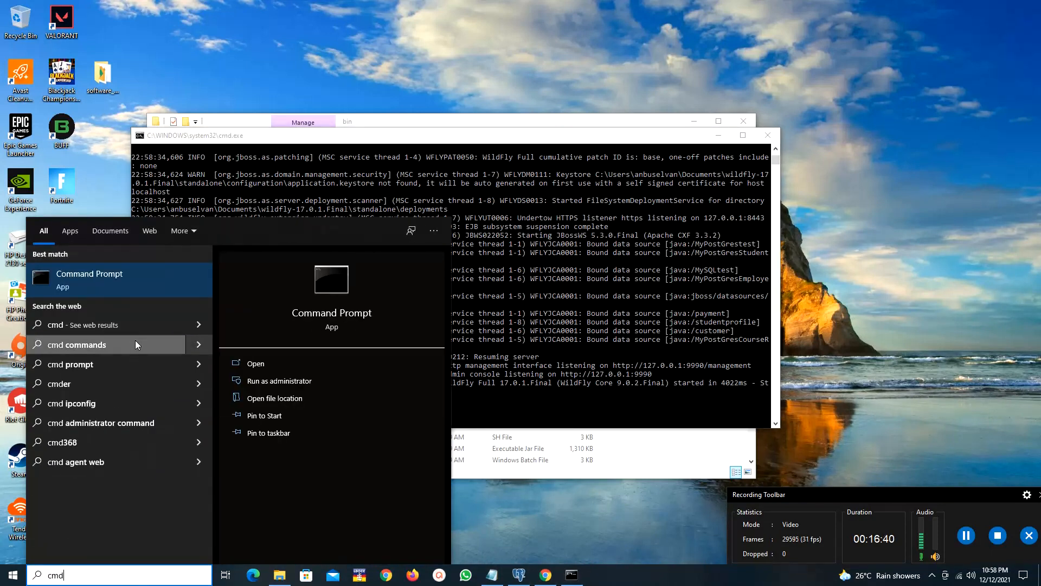
right_click(131, 279)
click(154, 291)
click(417, 355)
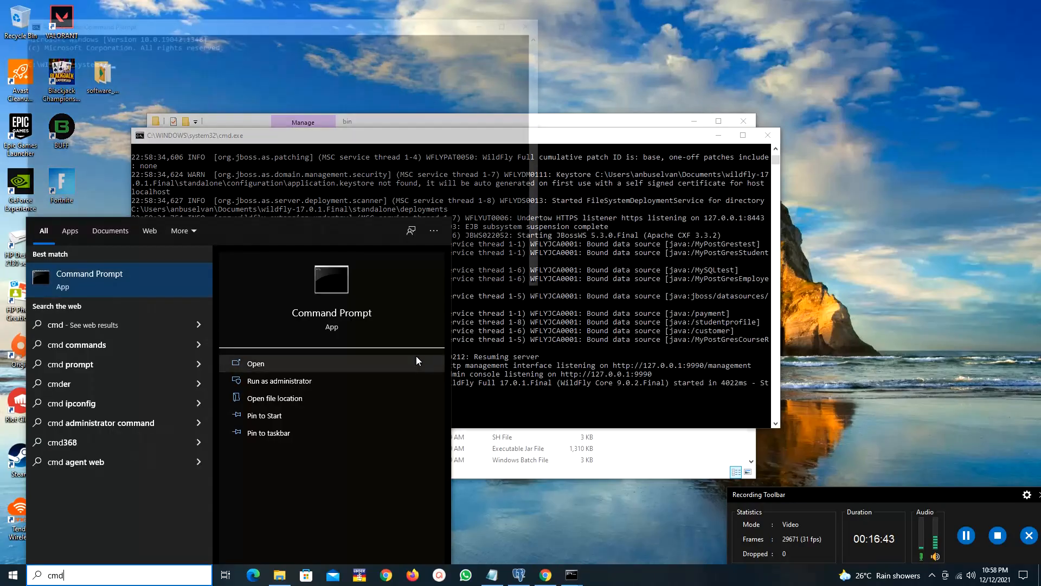
- Check the Windows stop command on the web page and run jboss-cli.bat --connect command=:shutdown in Command Prompt to stop WildFly
click(545, 574)
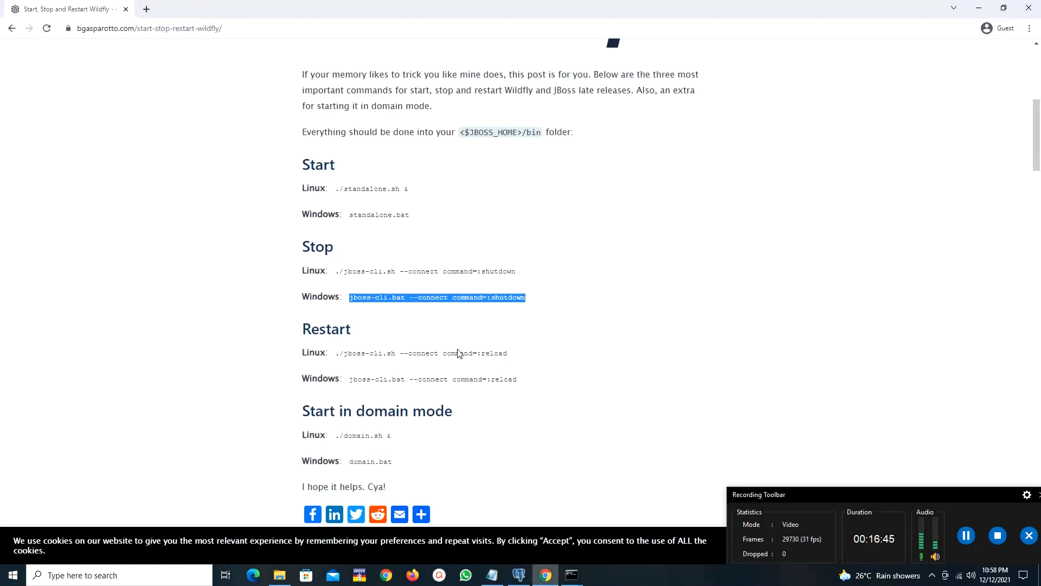
click(979, 9)
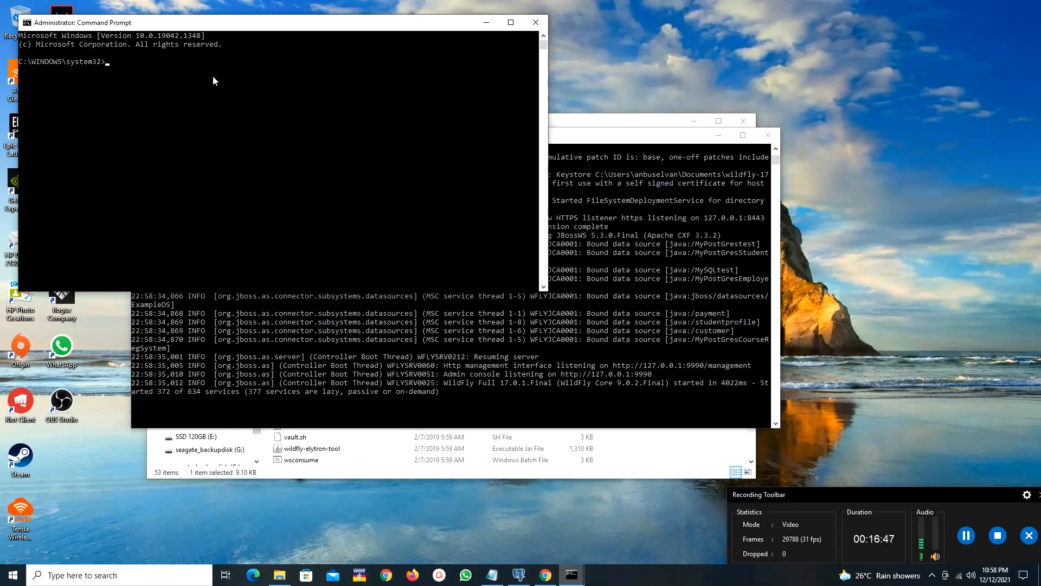
right_click(212, 76)
key(Return)
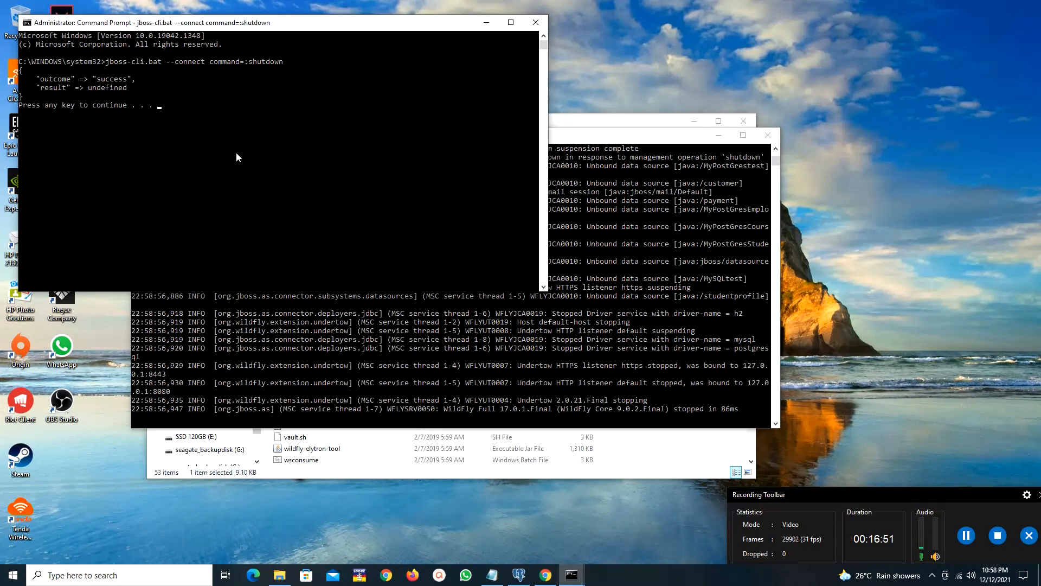
- Close the Command Prompt, the WildFly server console and the bin folder window
click(536, 22)
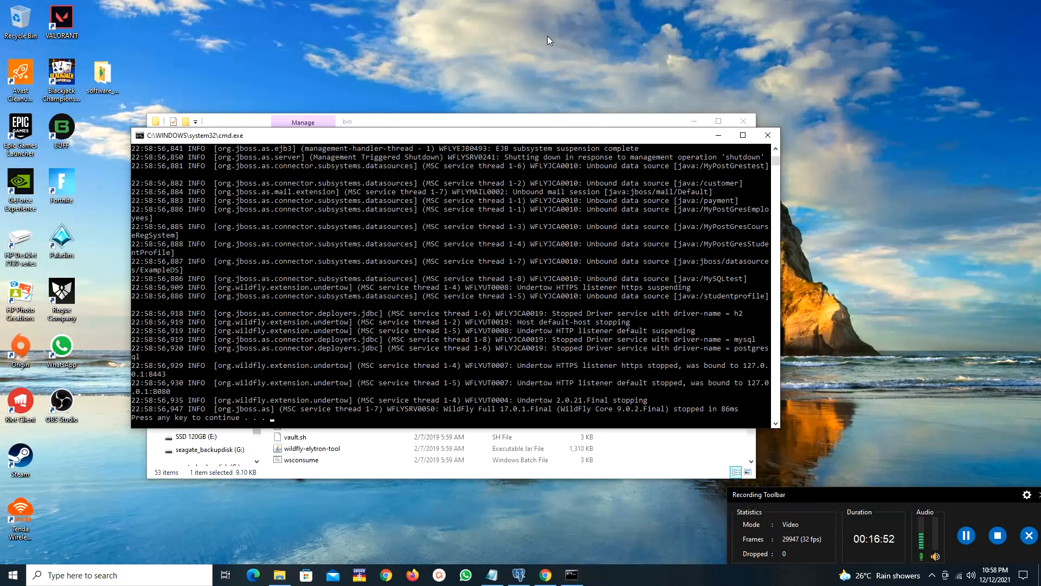
click(768, 135)
click(743, 121)
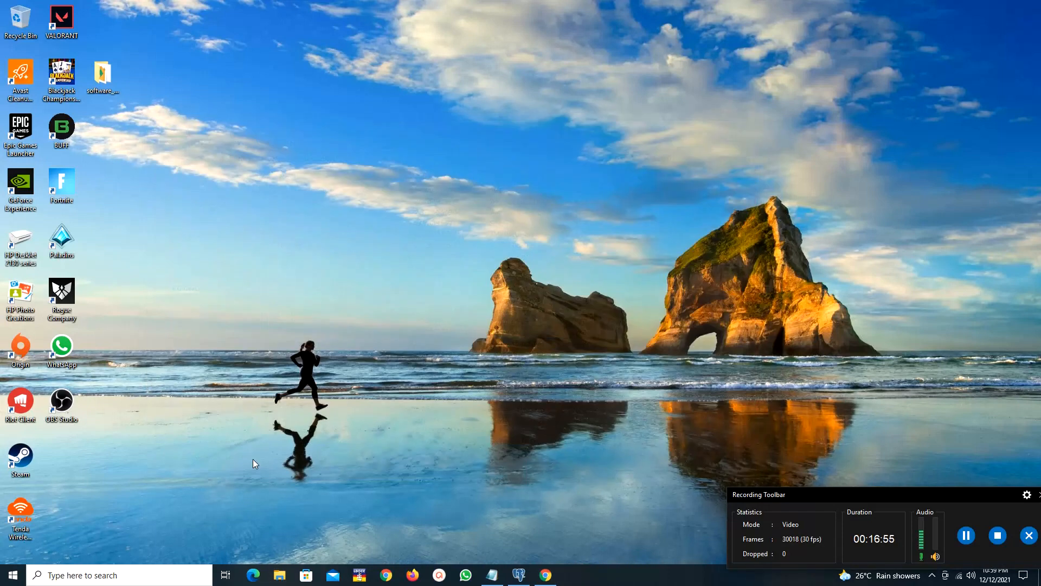
- Launch the ideaIU-2021.3 installer from the software_UCCD3243 desktop folder and proceed to its installation options, keeping the default install location
double_click(102, 76)
click(309, 212)
double_click(308, 211)
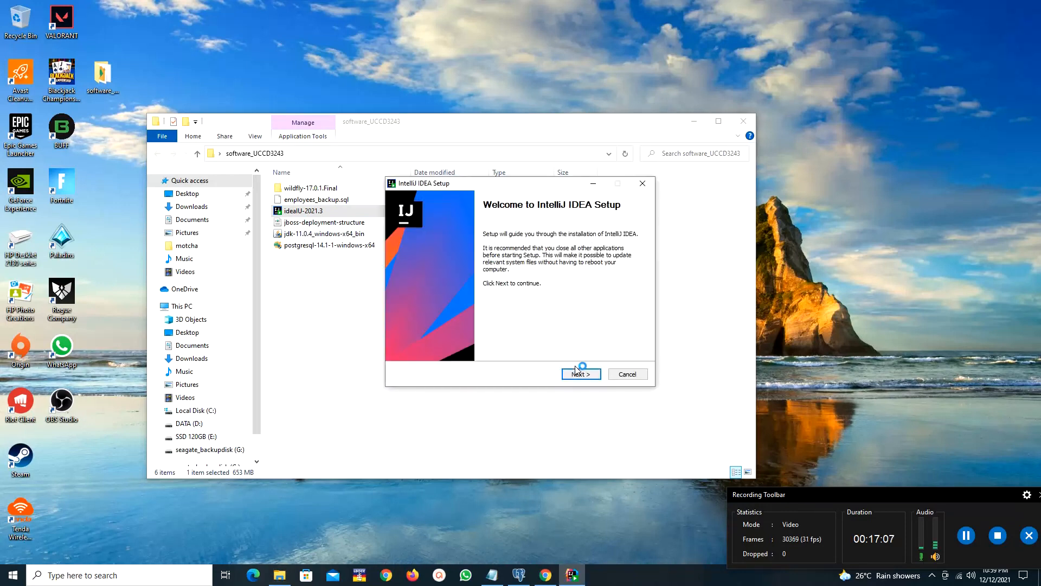
click(579, 373)
click(589, 373)
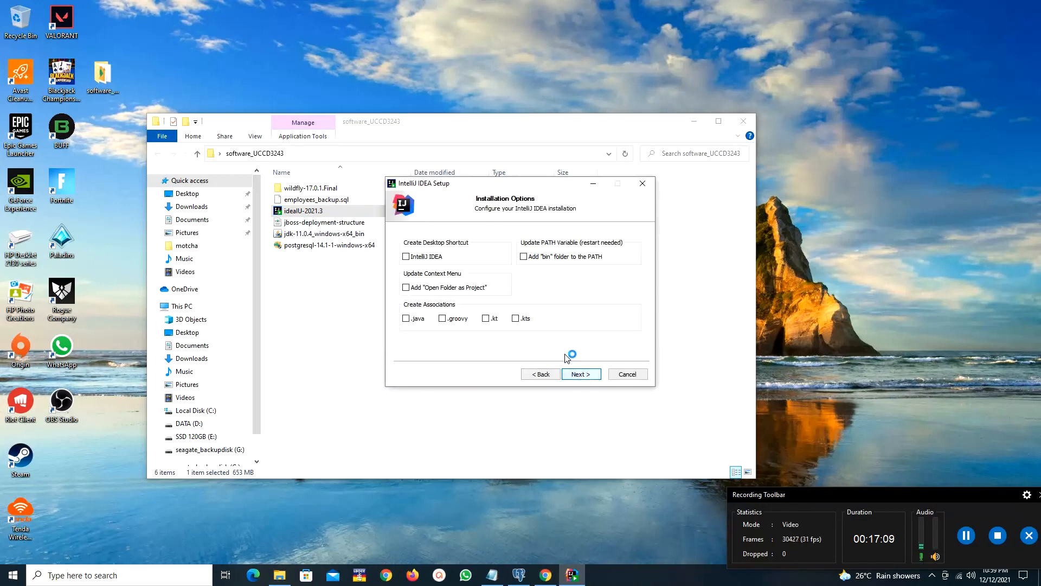
- Enable the IntelliJ IDEA desktop shortcut, .java association and adding the "bin" folder to the PATH, and start the installation
click(406, 256)
click(406, 318)
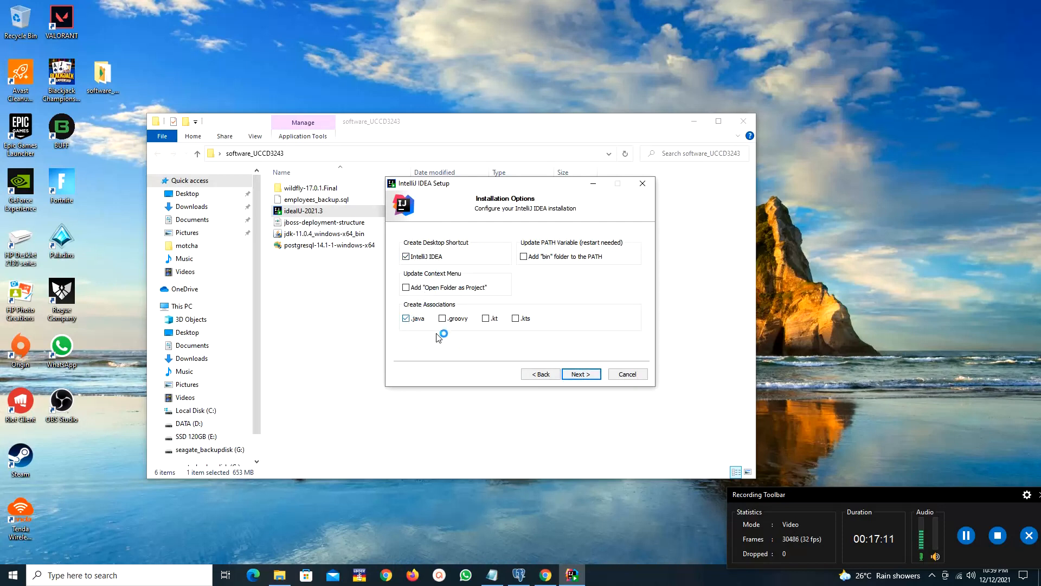
click(524, 257)
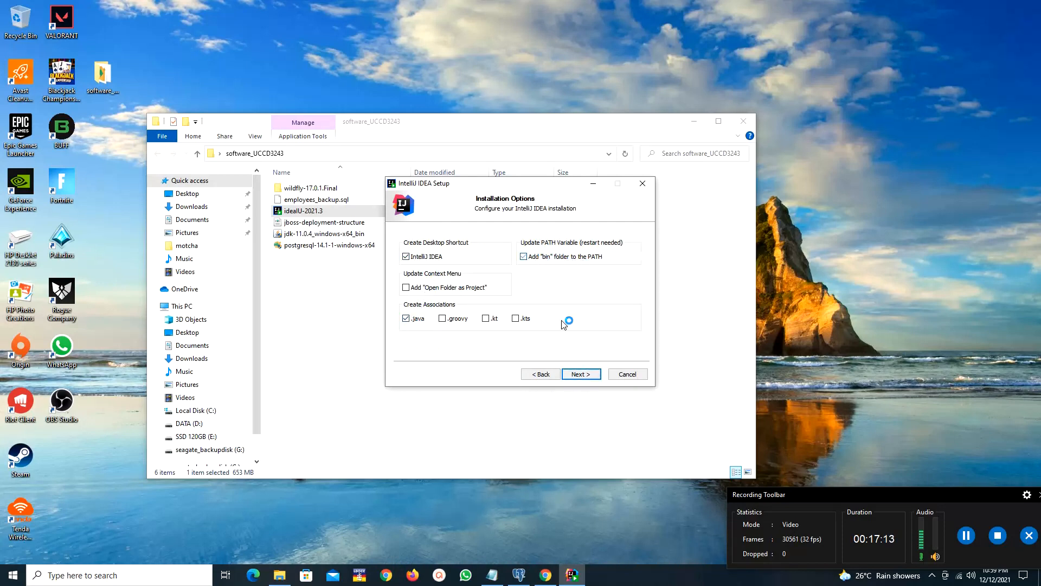
click(578, 373)
click(581, 373)
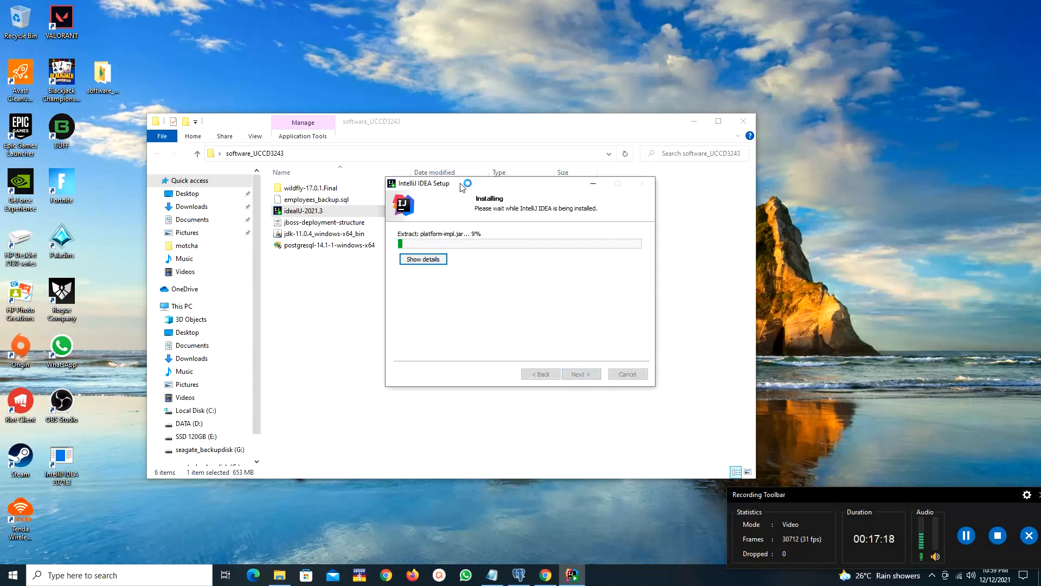
- Show the installation details in IntelliJ IDEA Setup and move its window below the installer file list
drag(461, 186, 354, 231)
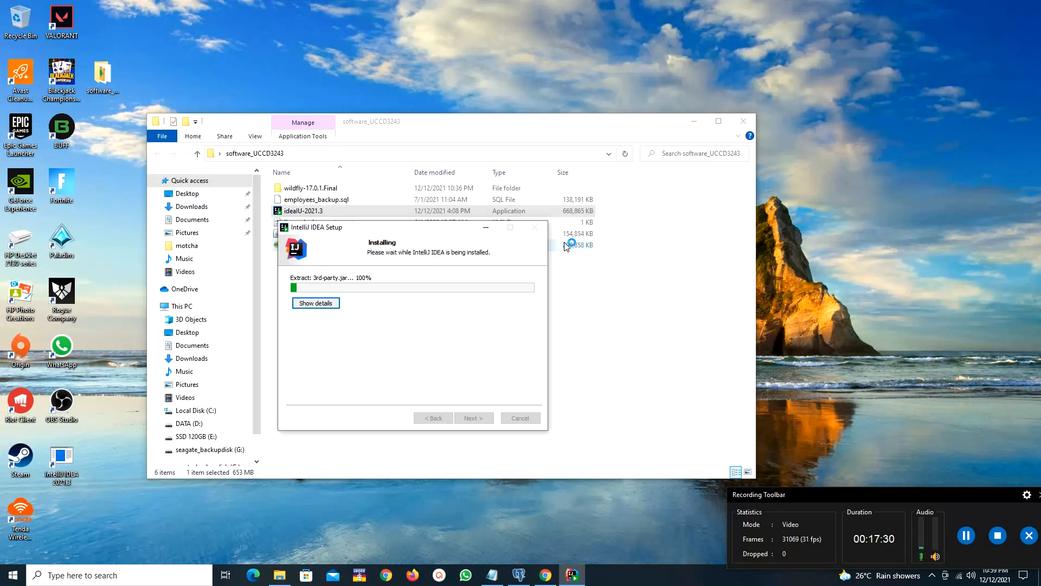
click(315, 303)
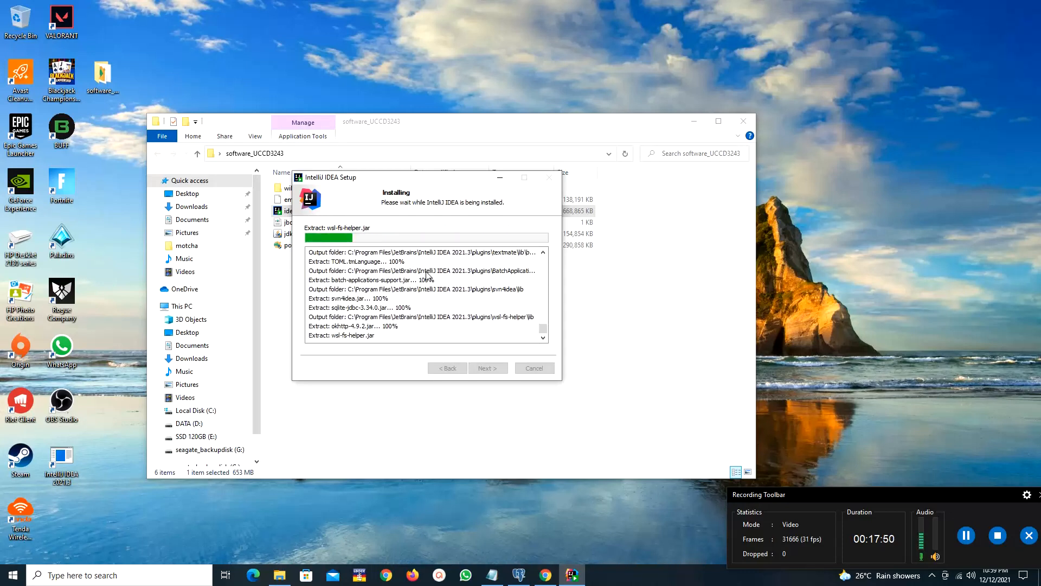
drag(421, 177, 364, 288)
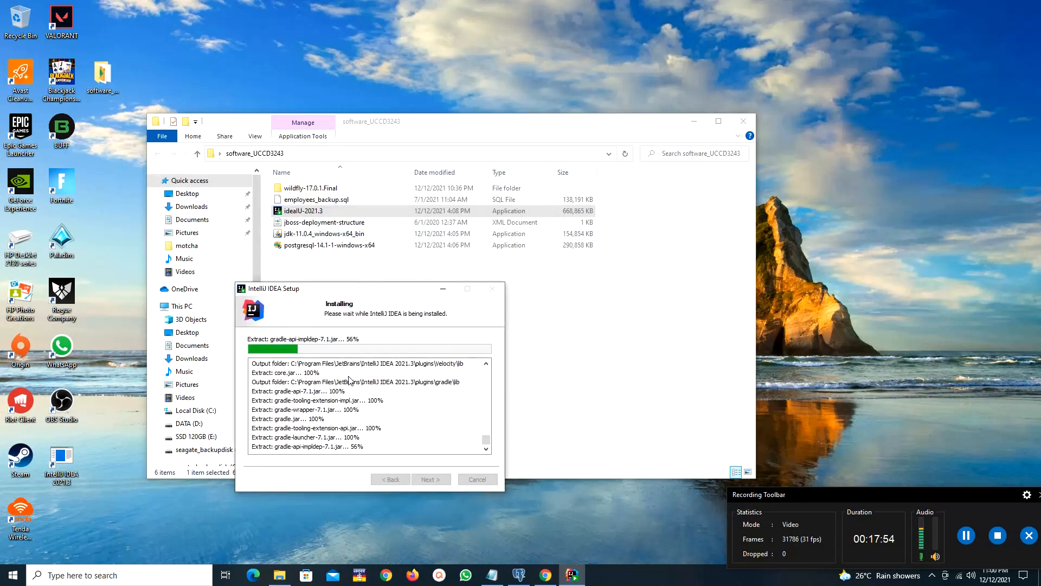
click(519, 574)
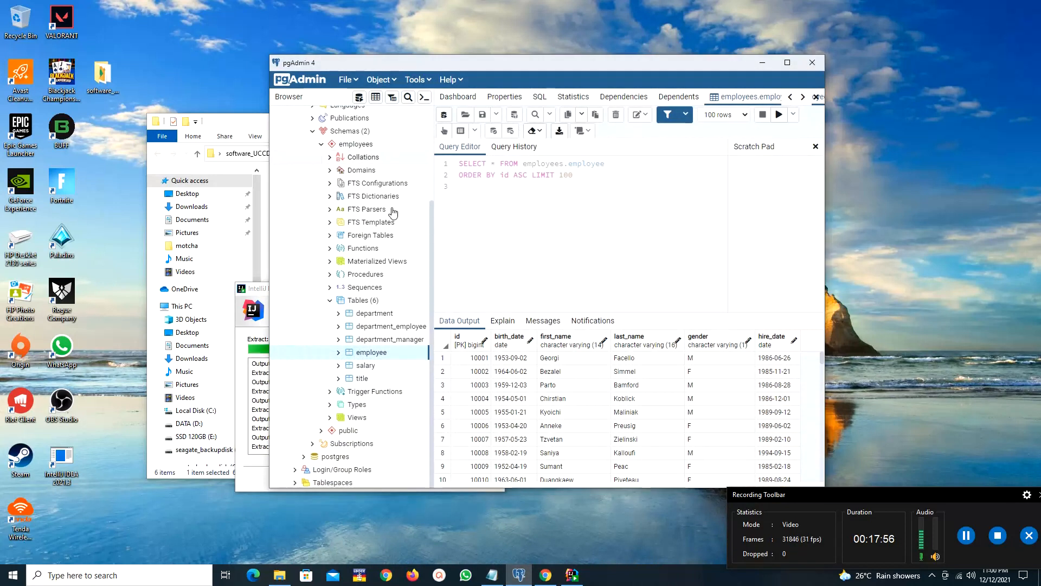
click(762, 63)
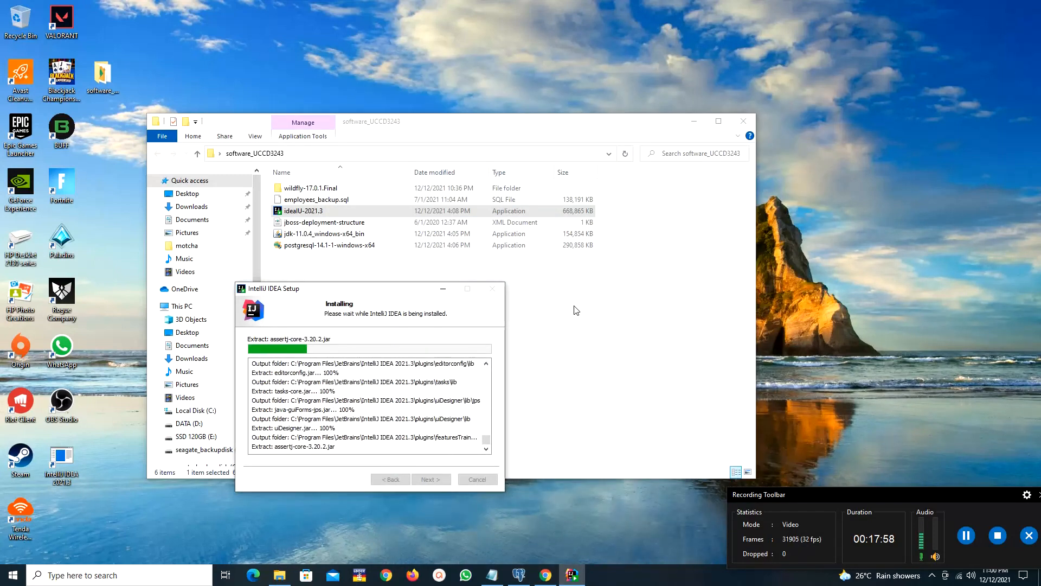
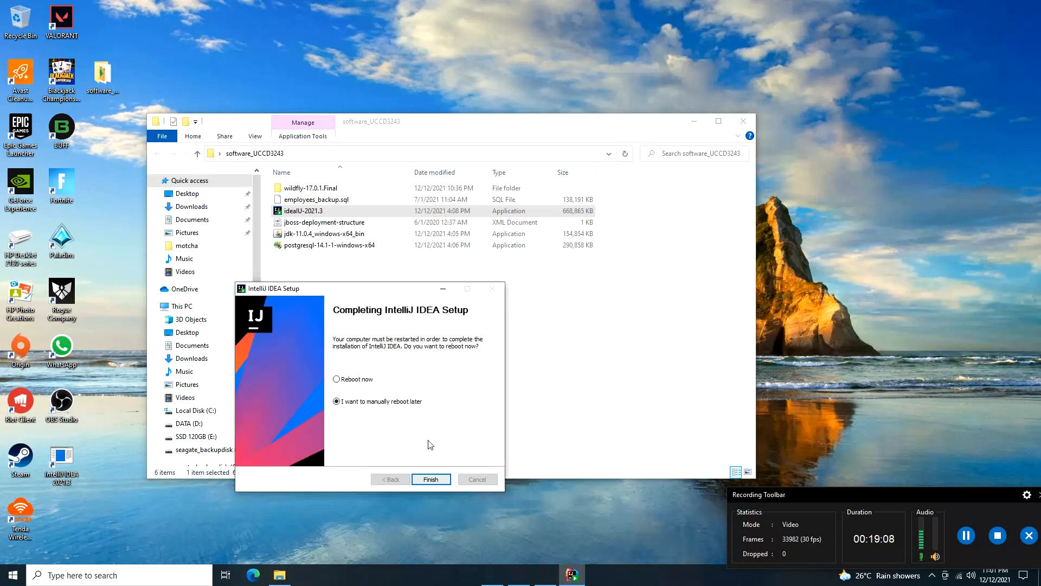
- Finish the IntelliJ IDEA setup with the manual reboot option and close the software_UCCD3243 folder window
click(430, 479)
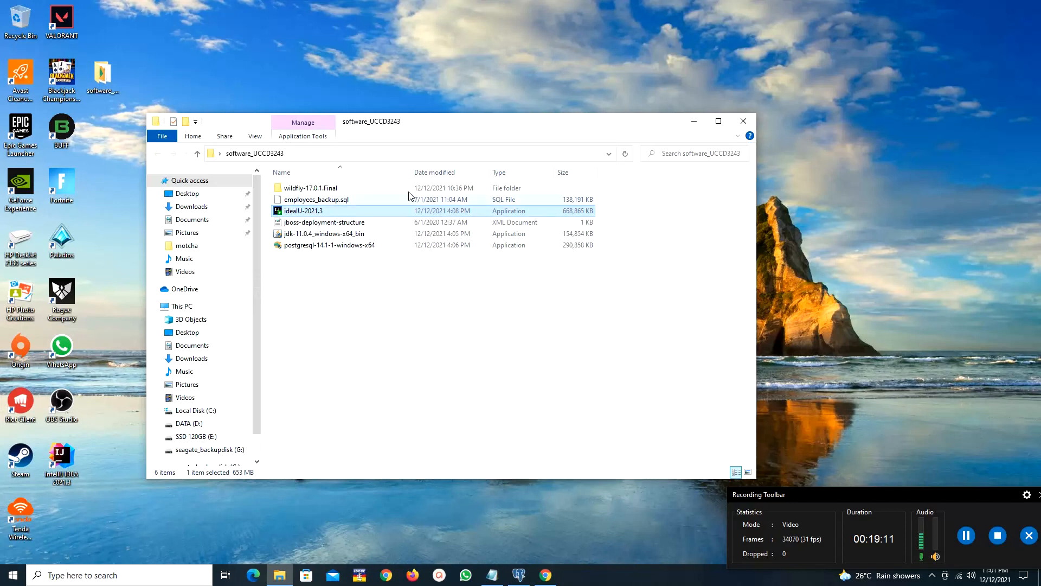
click(743, 121)
- Pin the IntelliJ IDEA desktop shortcut to the taskbar and remove it from the desktop
double_click(59, 464)
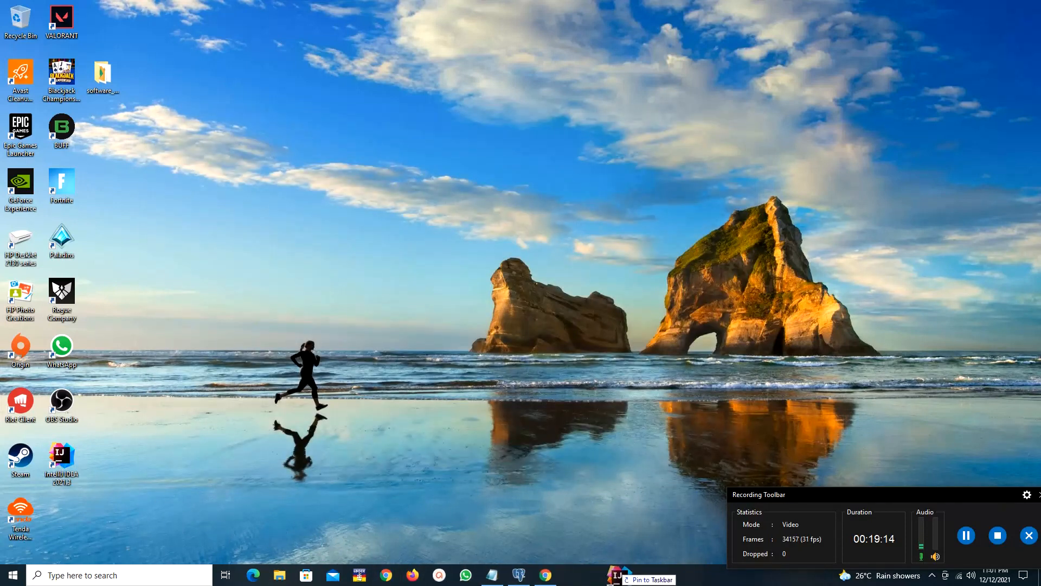
right_click(72, 457)
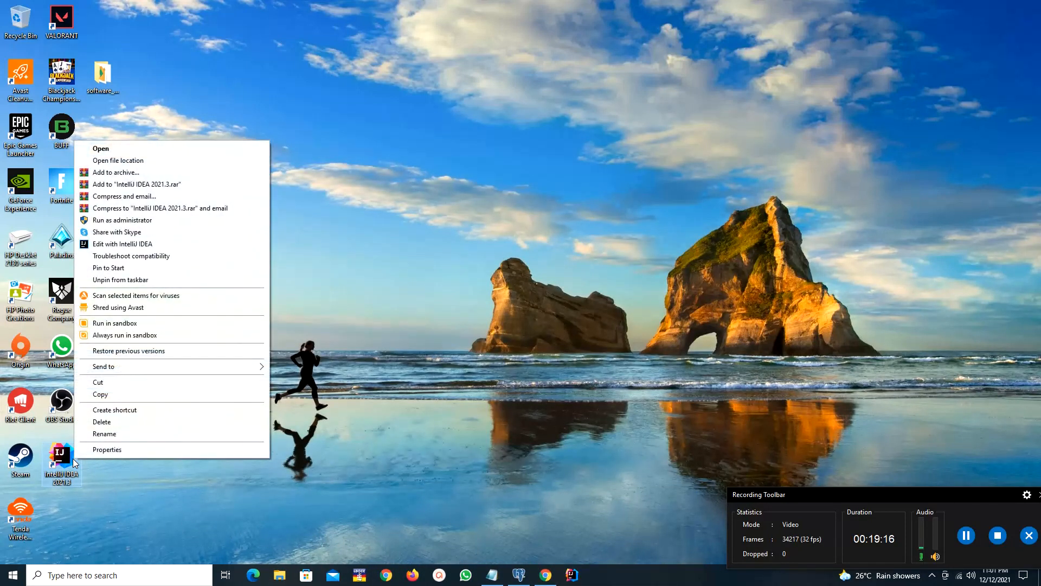
click(159, 464)
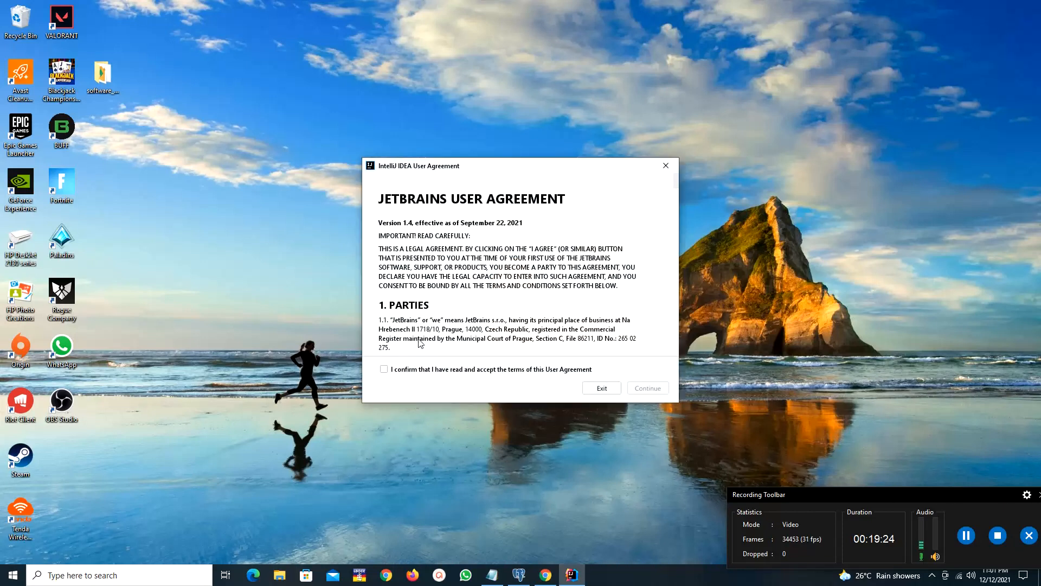
- Accept the JetBrains user agreement and decline sending anonymous statistics
click(384, 369)
click(650, 391)
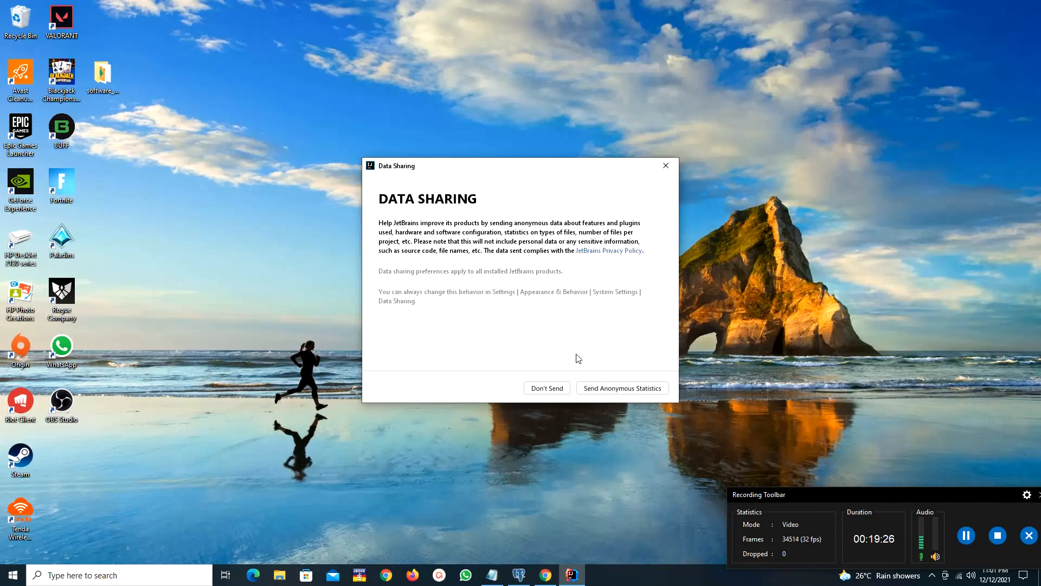
click(551, 391)
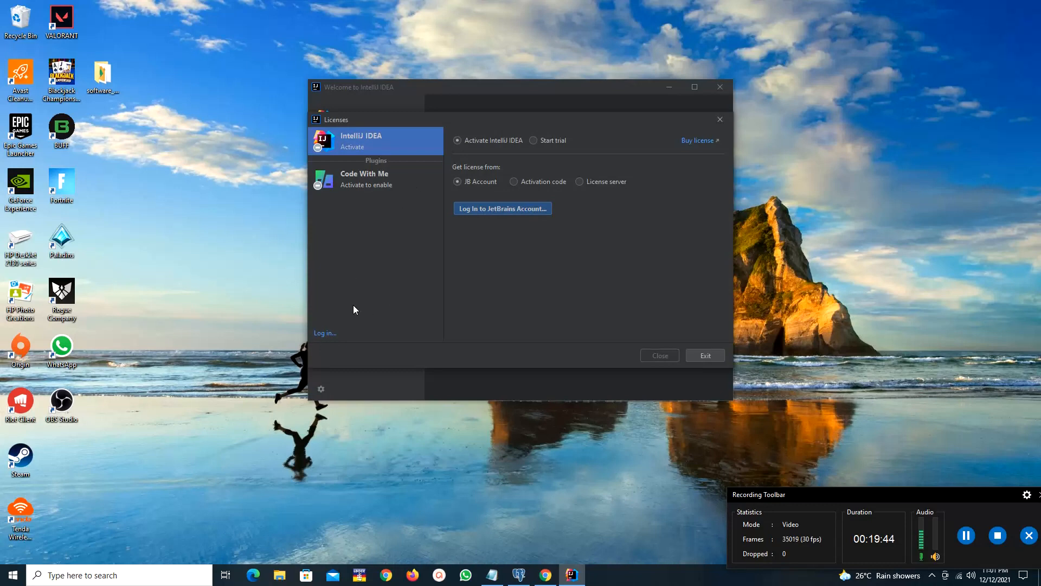
- Log in to the JetBrains account with the account e-mail and password, and decline saving the password in the browser
click(331, 334)
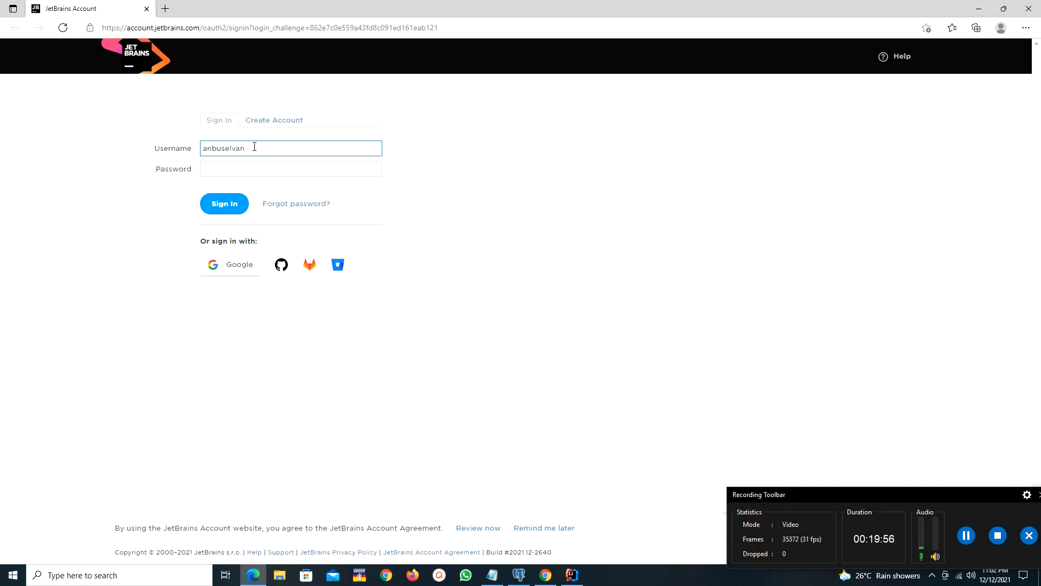
text(@utar.edu.my)
click(233, 167)
text(••)
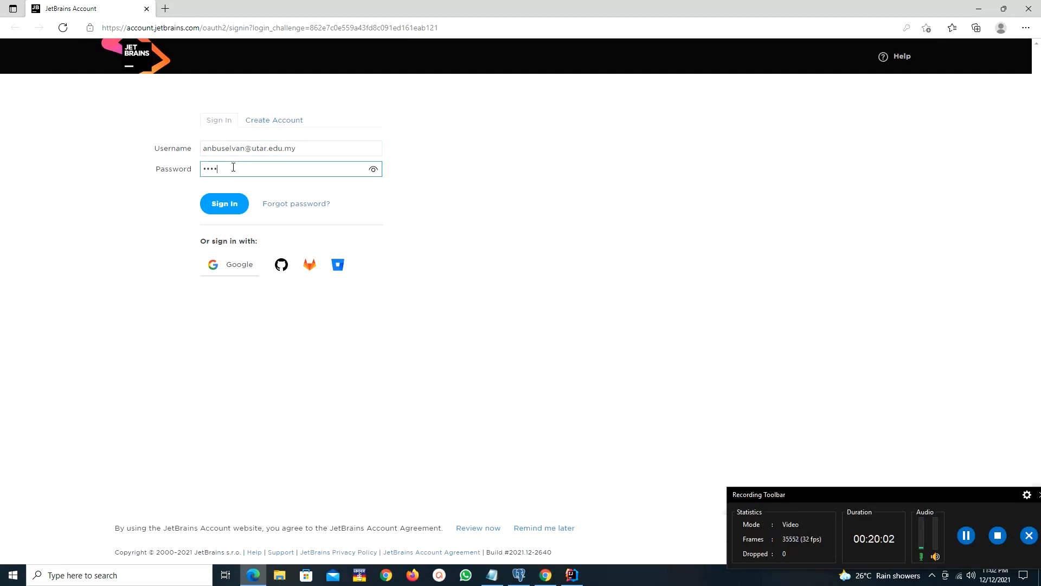
click(226, 205)
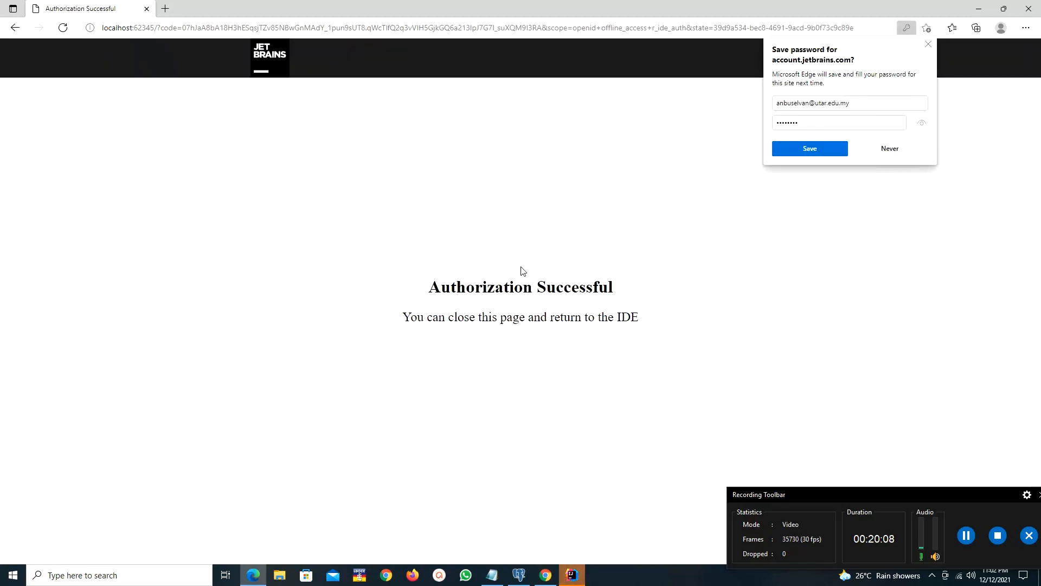
click(891, 152)
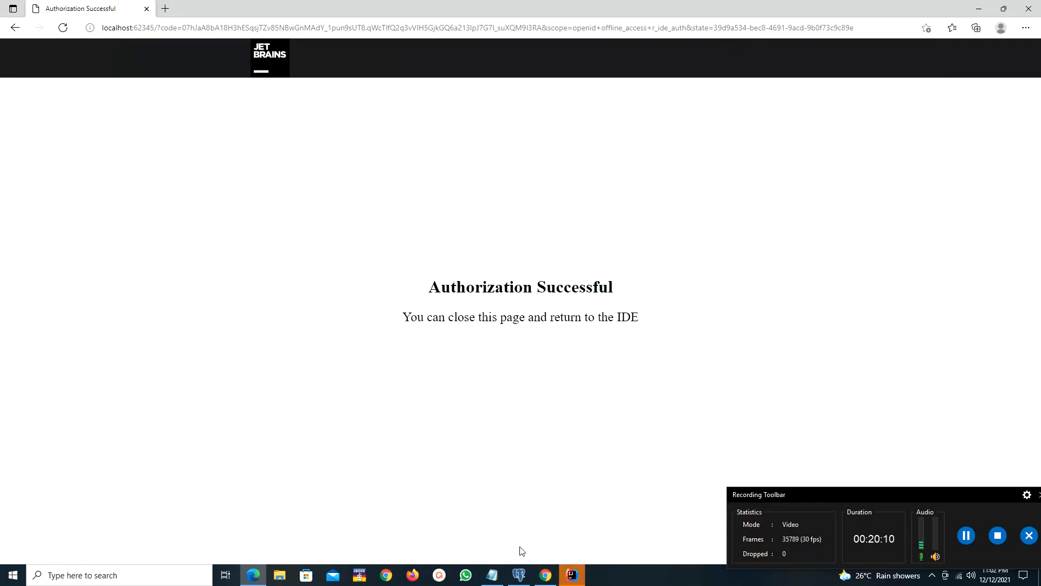
- Switch back to IntelliJ IDEA, activate the license from the JB Account and close the Licenses dialog
click(571, 574)
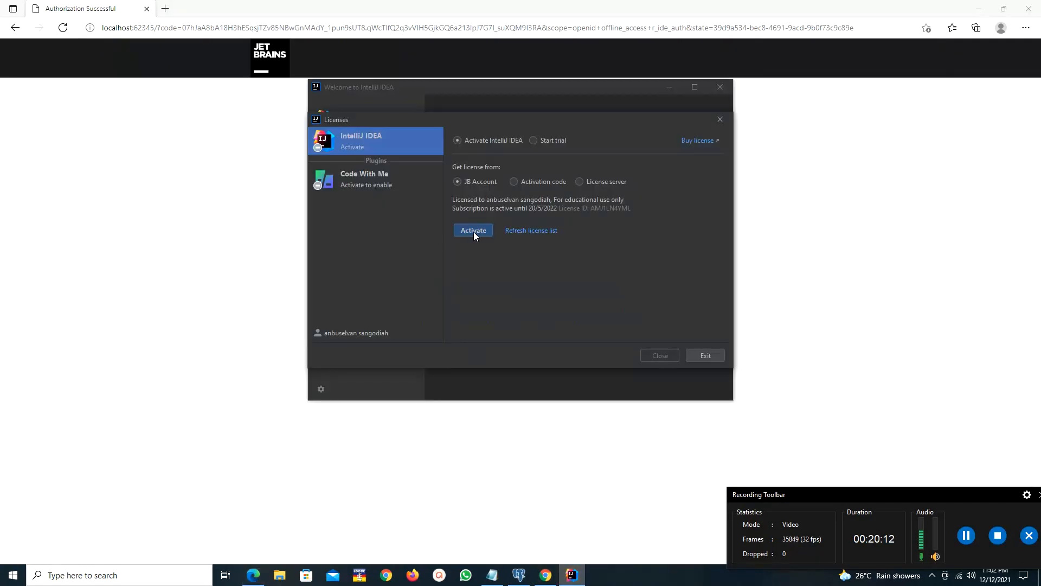
click(474, 232)
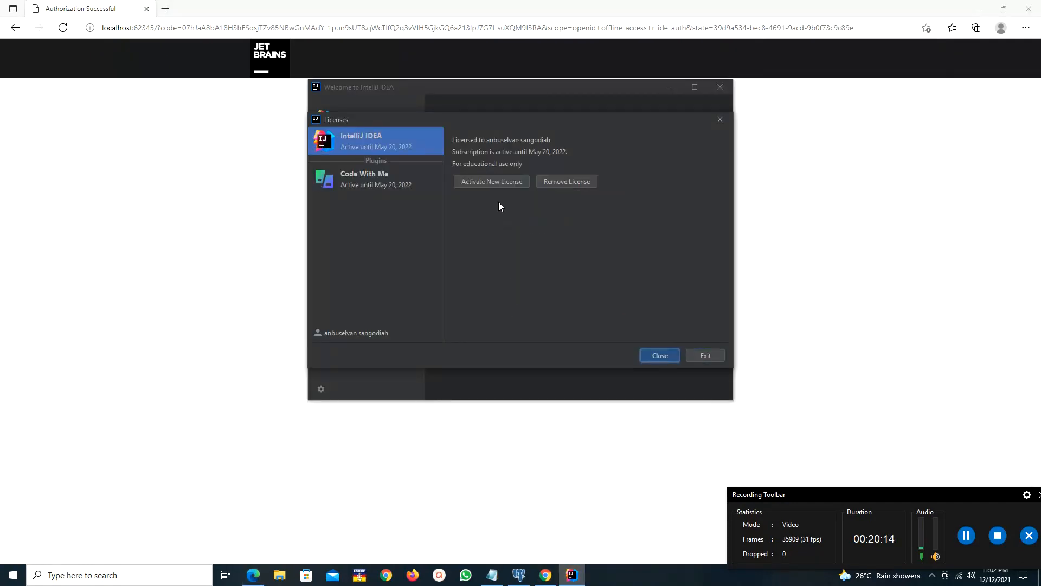
click(657, 356)
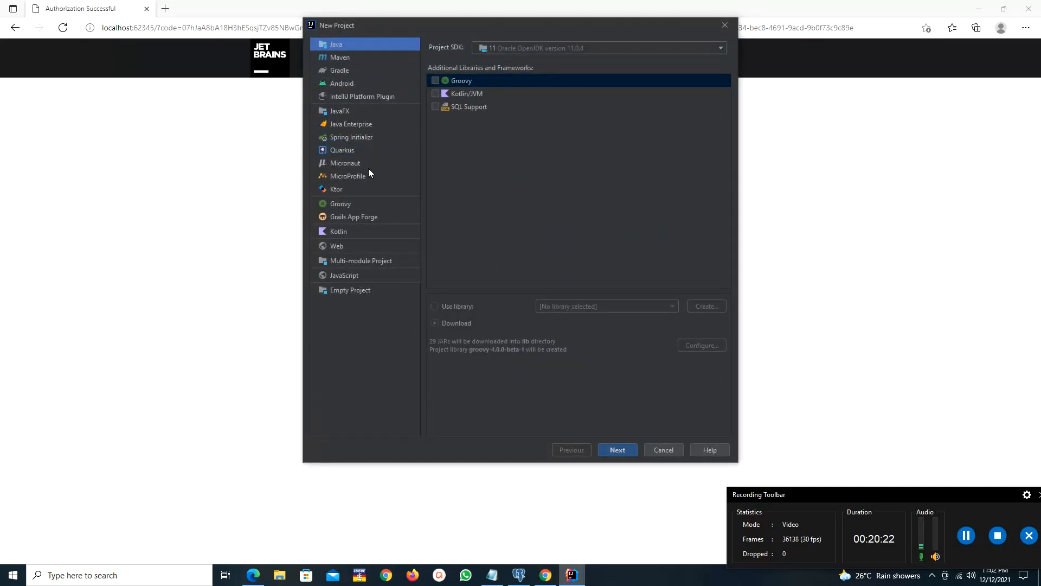
- Set up a new Java Enterprise project named EmployeeWebApp using the Web application template
click(363, 125)
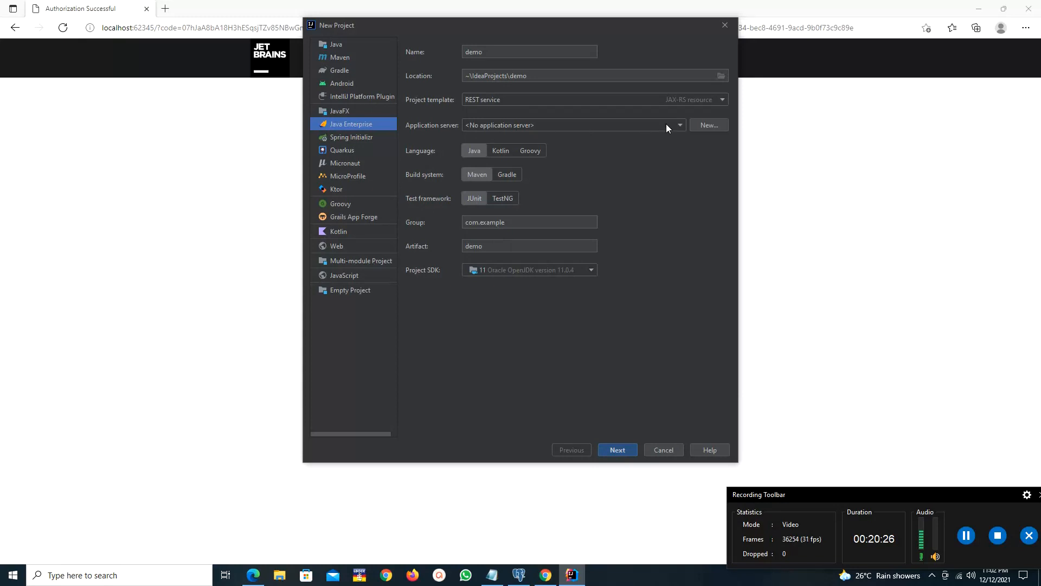
drag(493, 26, 251, 112)
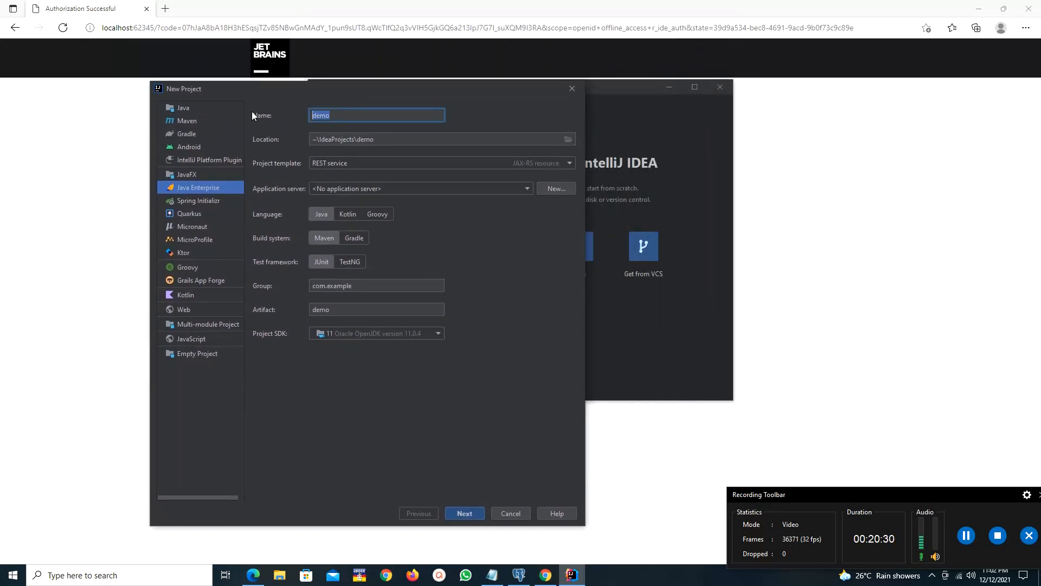
text(EmployeeWebApp)
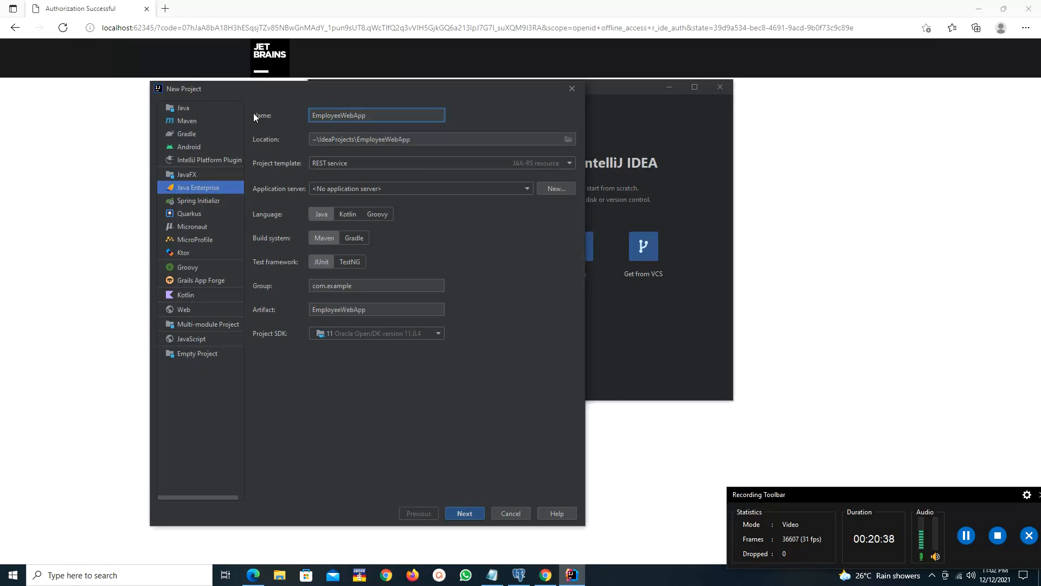
click(335, 165)
click(362, 196)
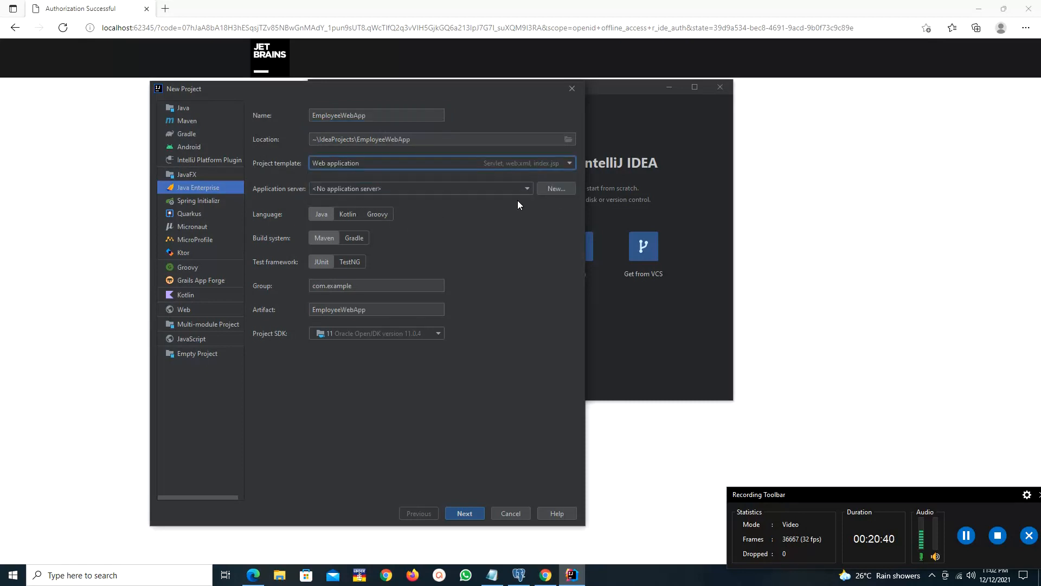
- Set the project's group to com.utar and keep Oracle OpenJDK version 11.0.4 as the project SDK
click(529, 187)
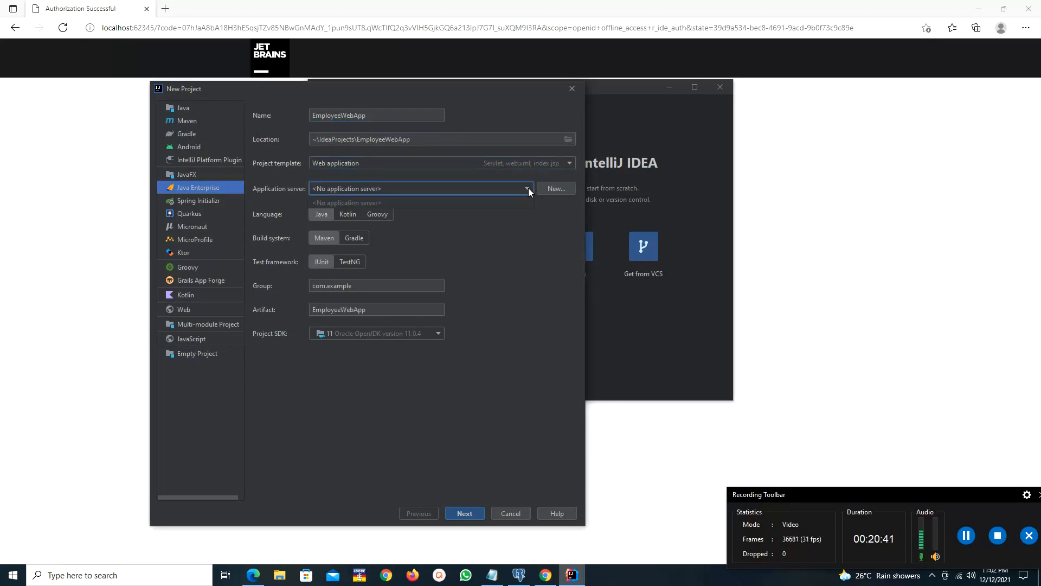
double_click(383, 285)
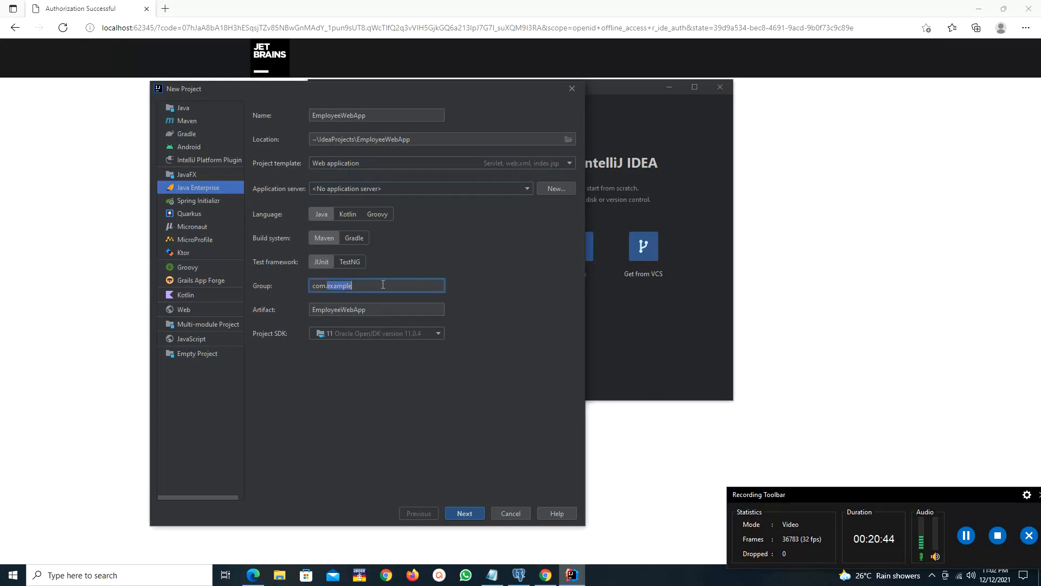
text(utar)
click(438, 333)
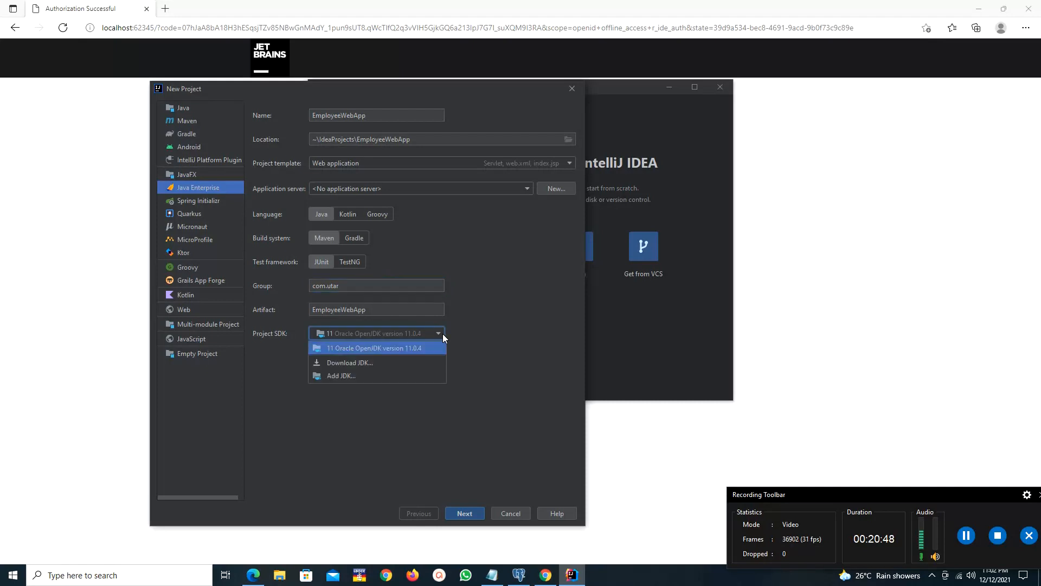
click(438, 333)
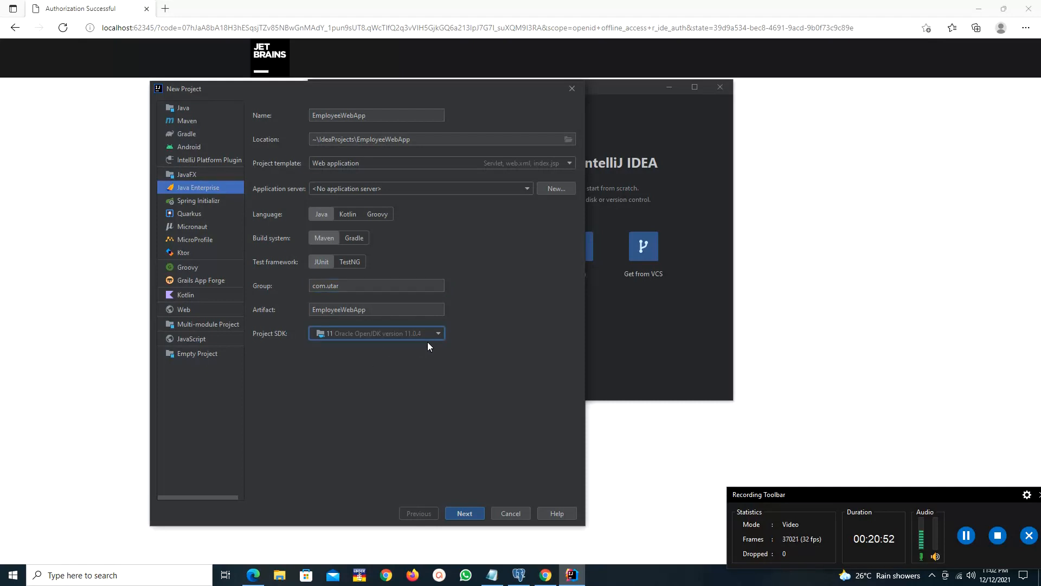
- Start adding a JBoss/WildFly application server and browse the C: drive for its home directory
click(555, 189)
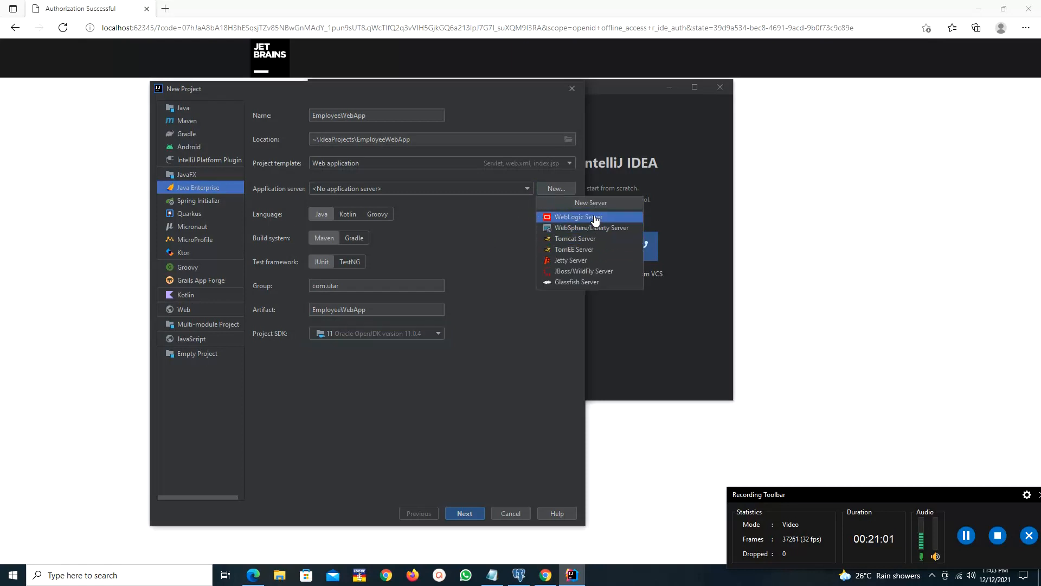
click(596, 274)
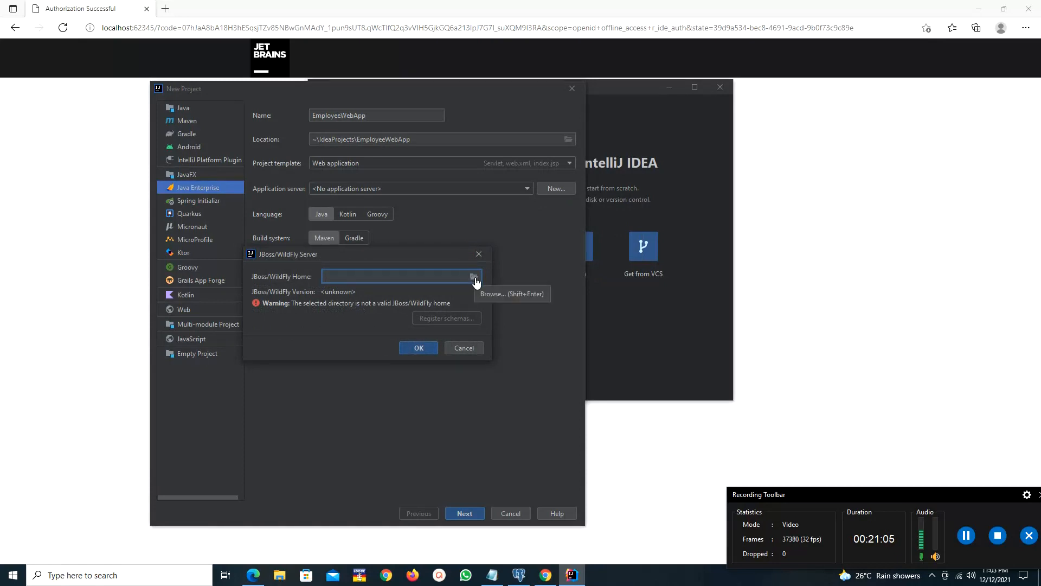
click(474, 277)
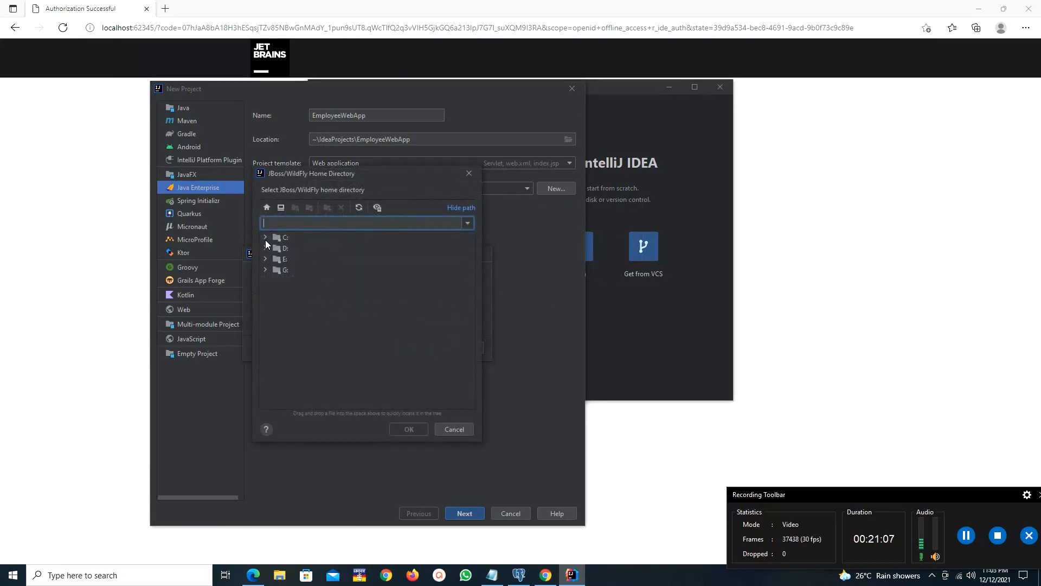
click(265, 238)
click(274, 260)
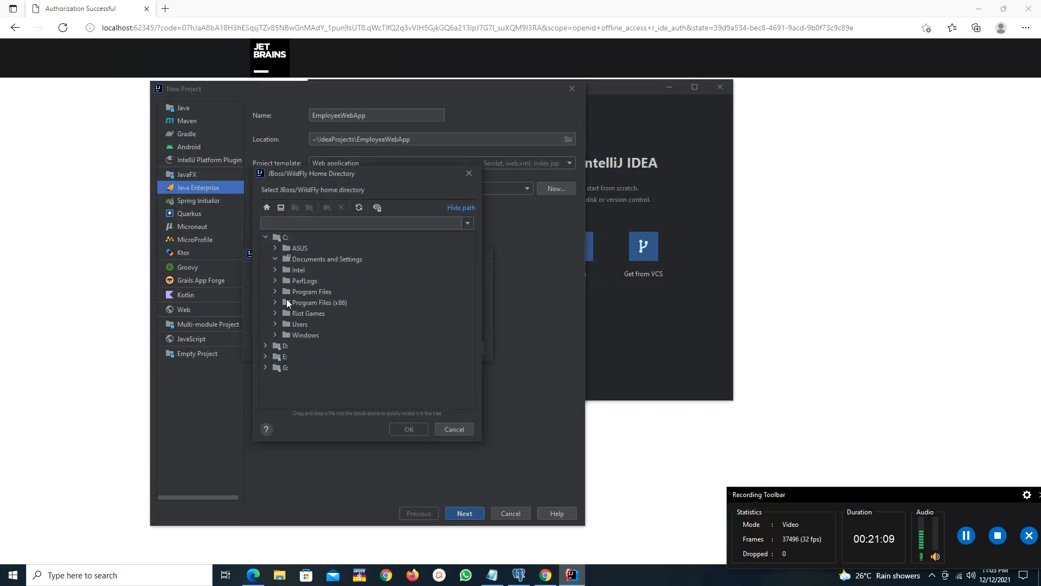
click(275, 260)
click(311, 261)
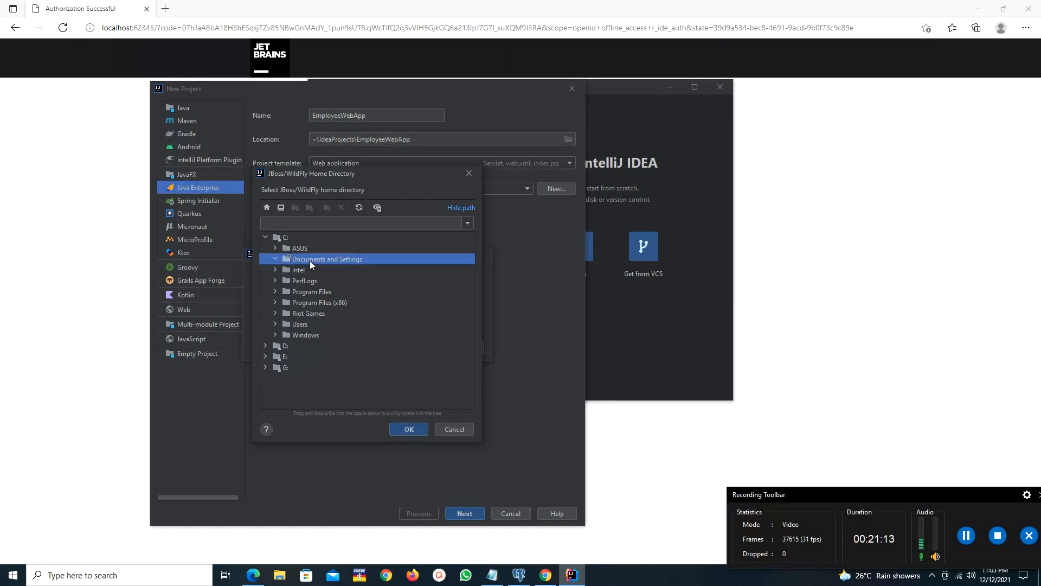
click(470, 222)
click(275, 262)
- Set the server home to the wildfly-17.0.1.Final folder in the user's Documents and confirm the JBoss/WildFly server
click(275, 325)
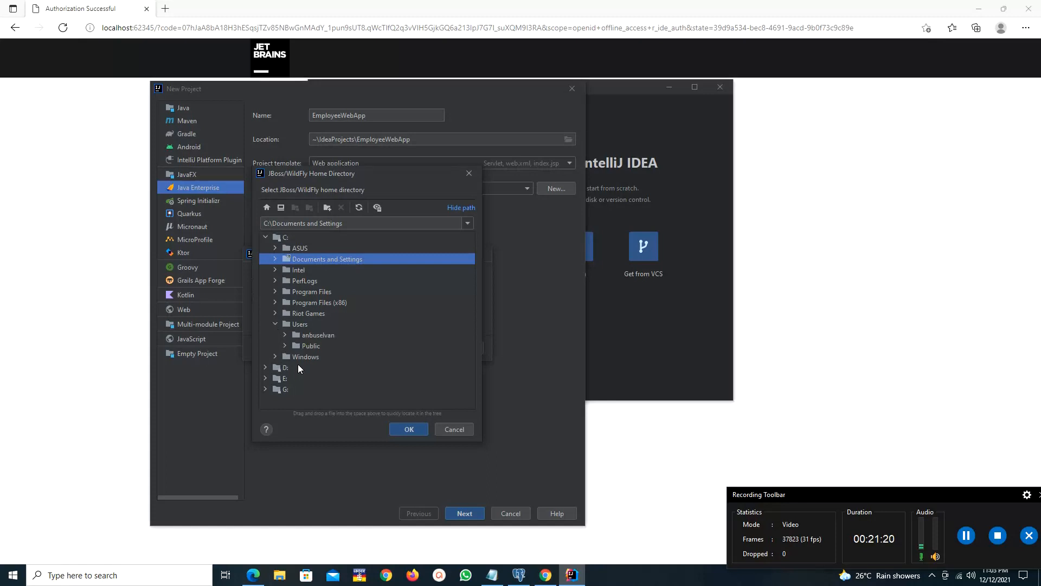
click(285, 335)
scroll(348, 370, down, 4)
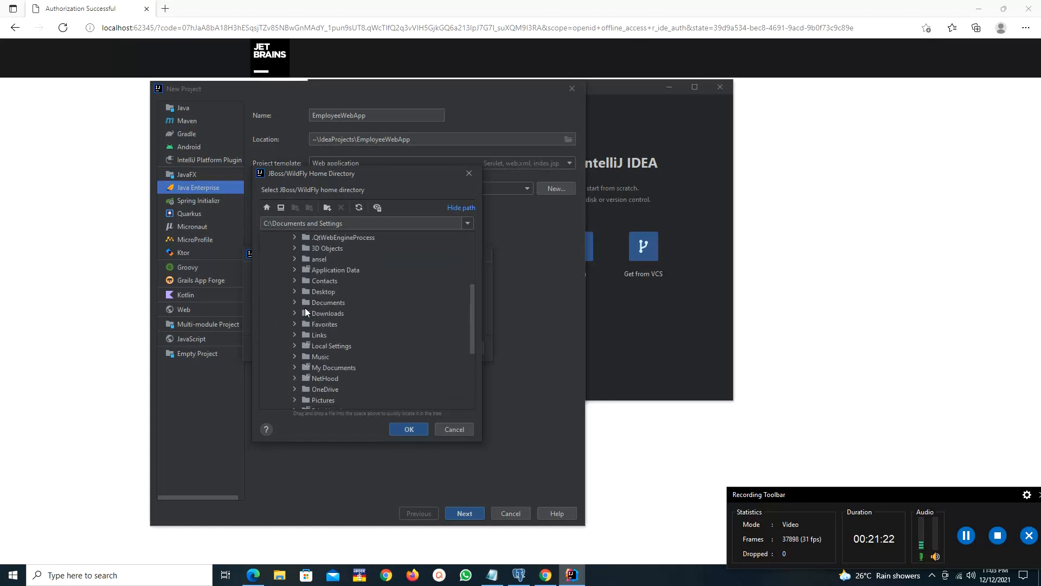
click(294, 302)
click(369, 390)
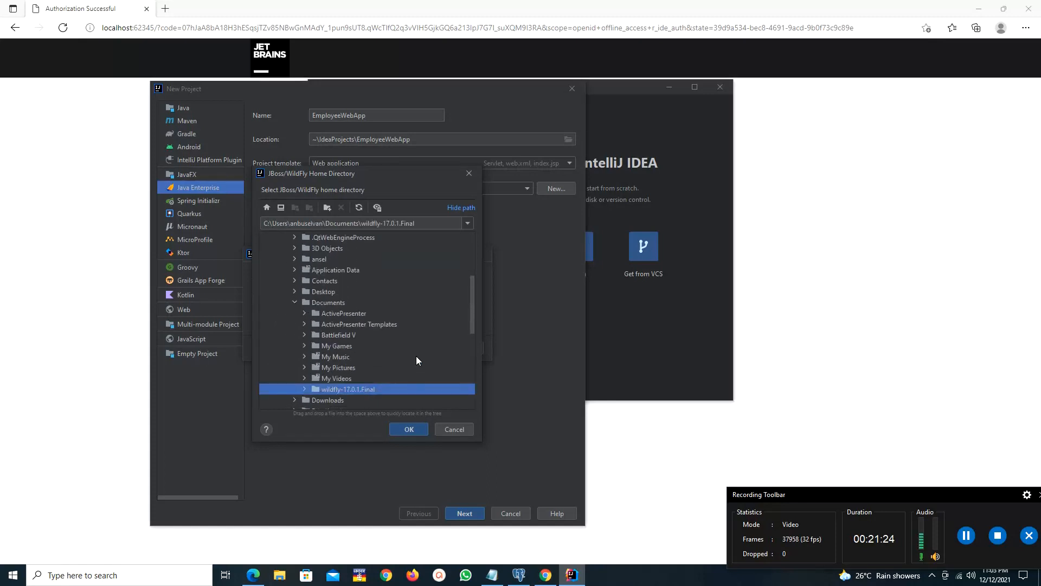
click(411, 430)
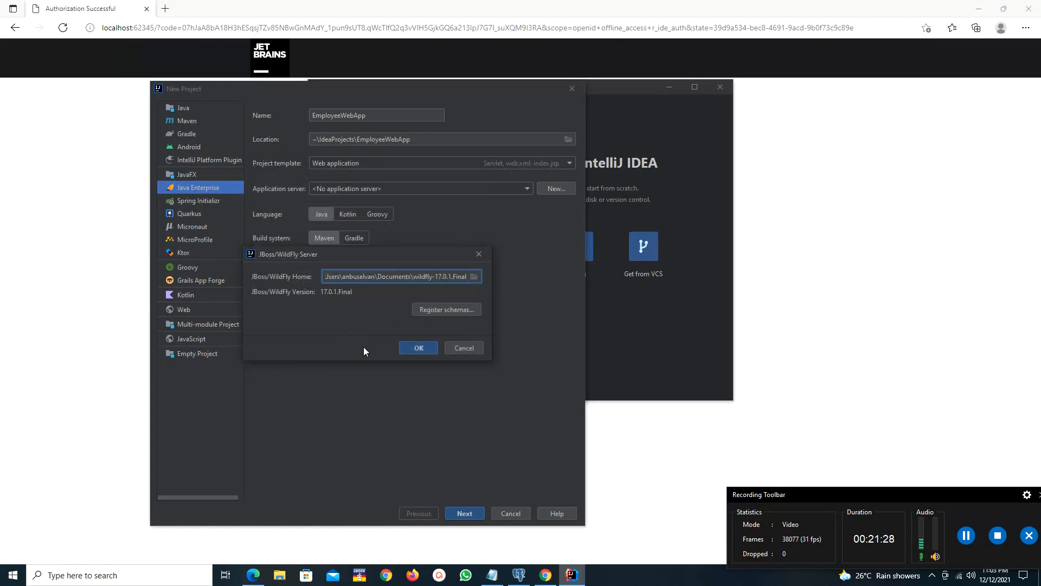
click(417, 349)
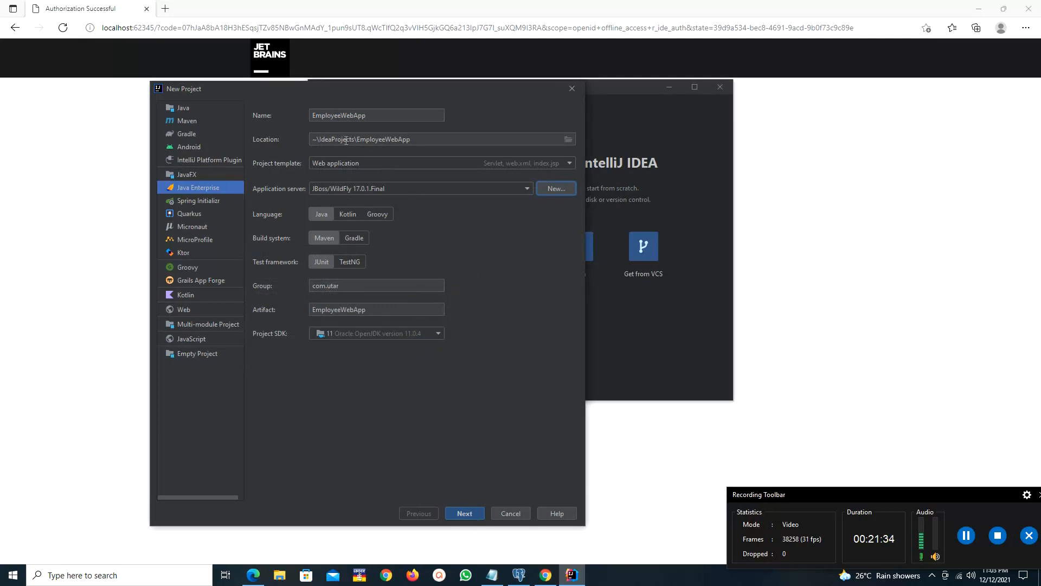
- Continue to the project dependencies and add Full Platform (8.0.1), Hibernate (5.6.0.Final) and Hibernate Validator (6.2.0.Final)
click(470, 515)
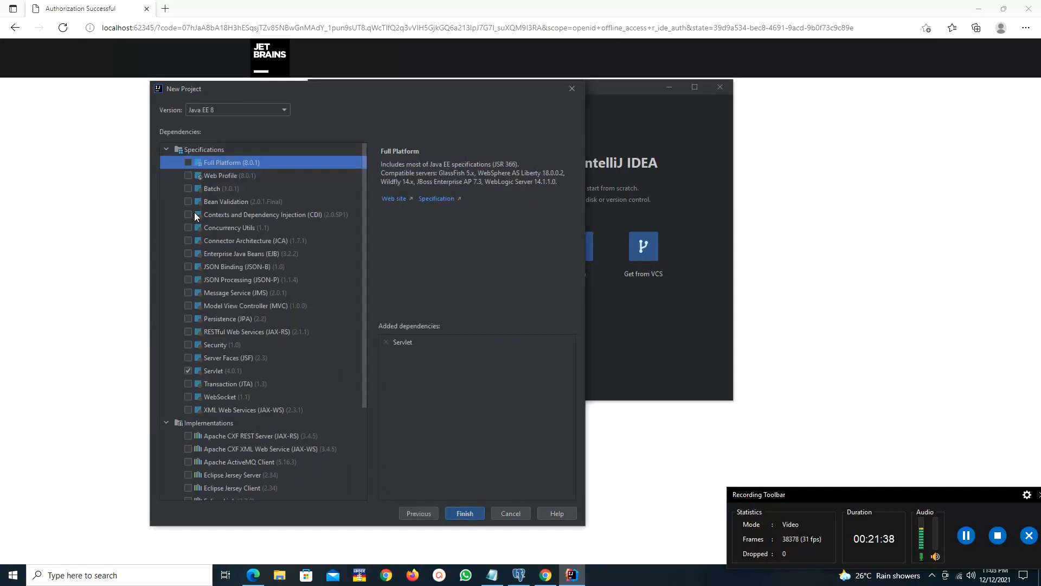
click(188, 163)
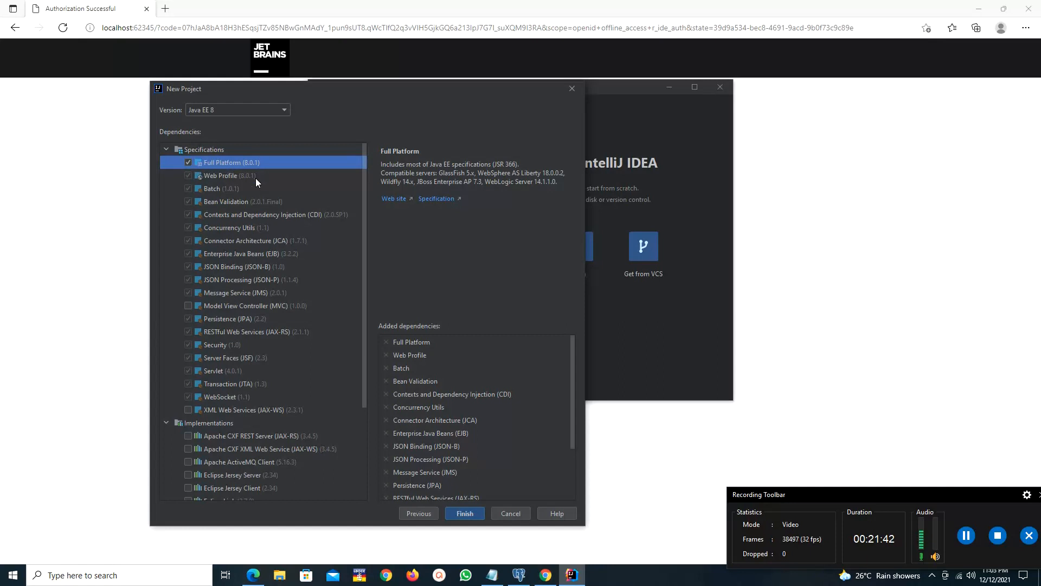
scroll(293, 304, down, 5)
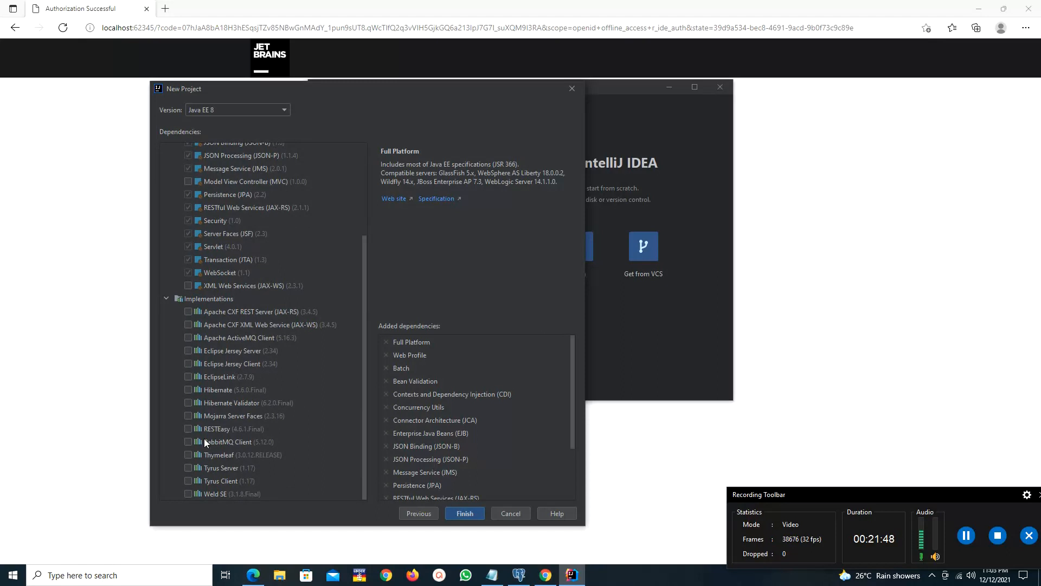
click(188, 389)
click(186, 405)
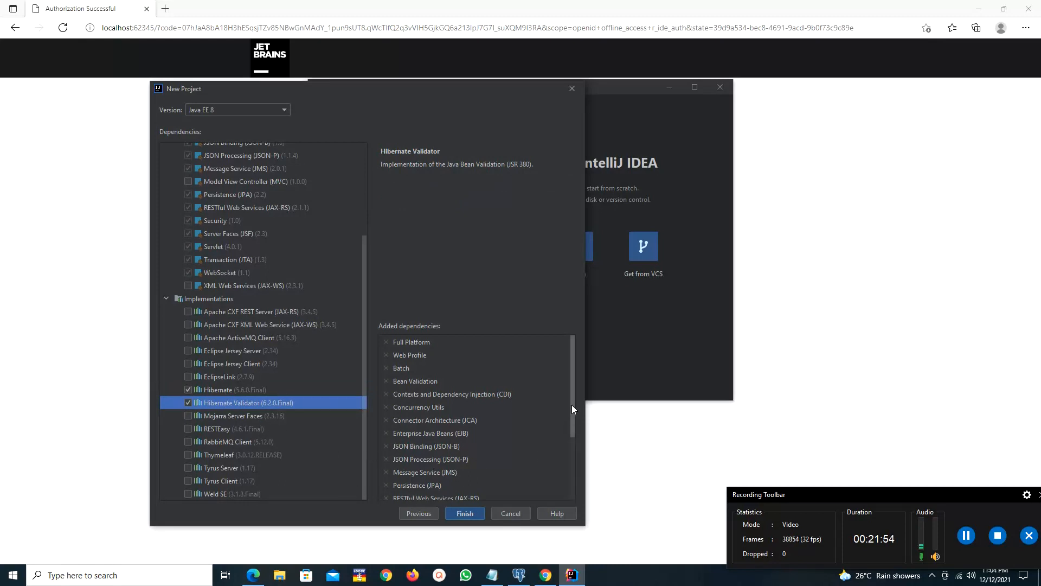
- Review the added dependencies, finish creating the EmployeeWebApp project, and widen the project tree to show the full project path
drag(572, 404, 574, 453)
click(472, 512)
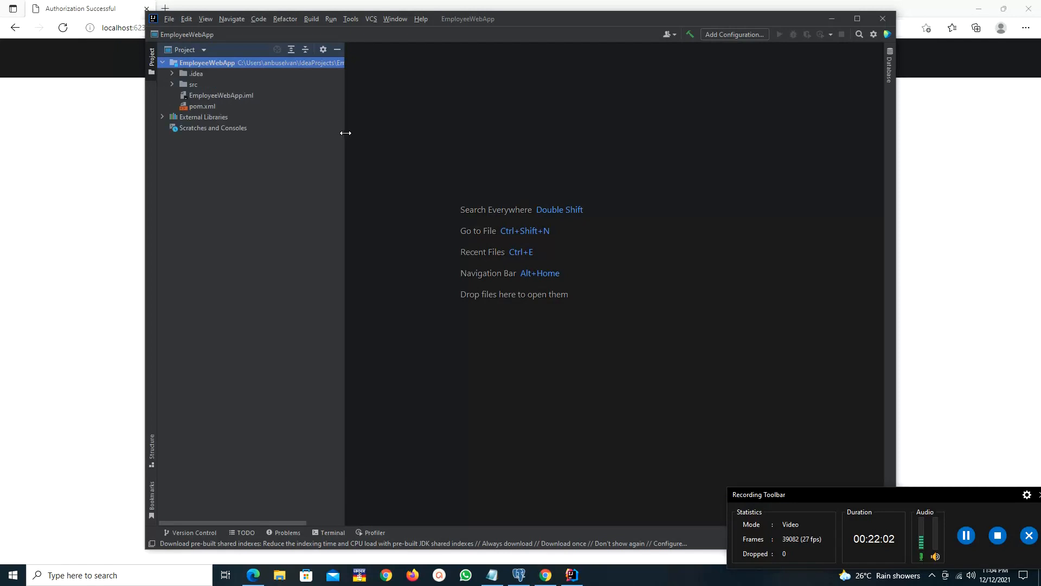
drag(344, 133, 425, 134)
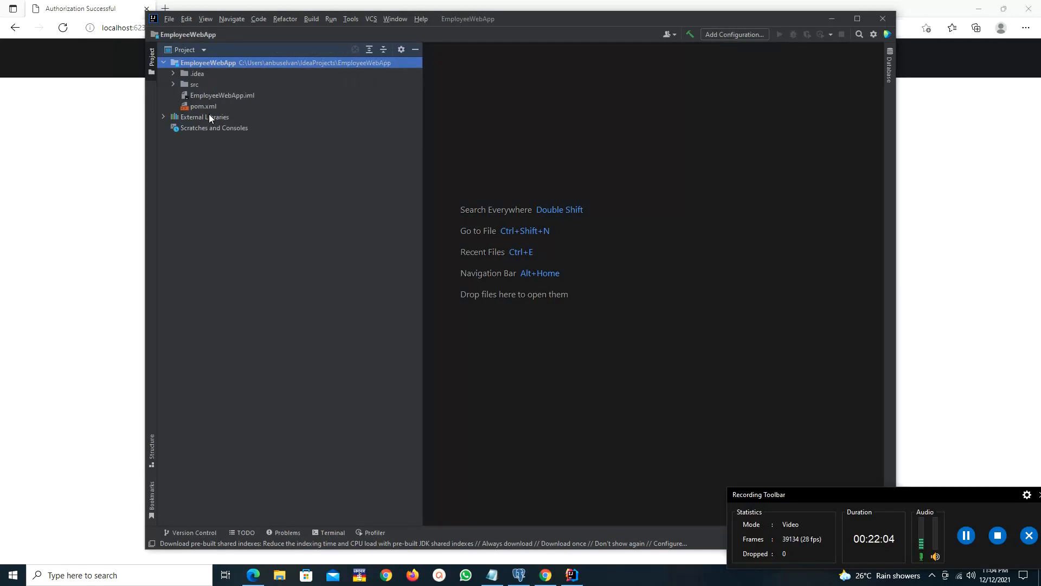
- Maximize the EmployeeWebApp project window to fill the screen
click(644, 361)
drag(525, 18, 453, 53)
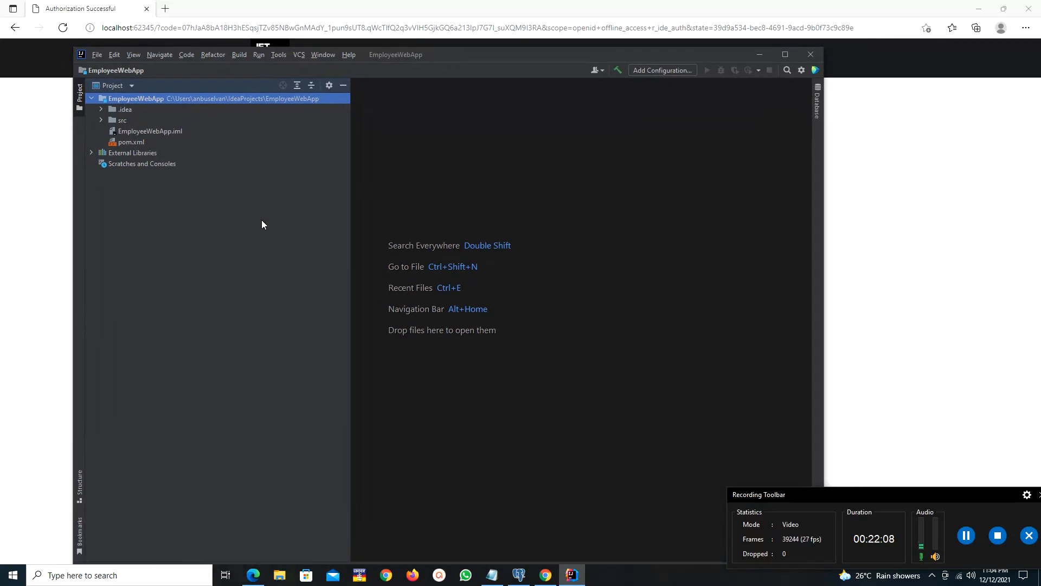
key(ctrl+alt+l)
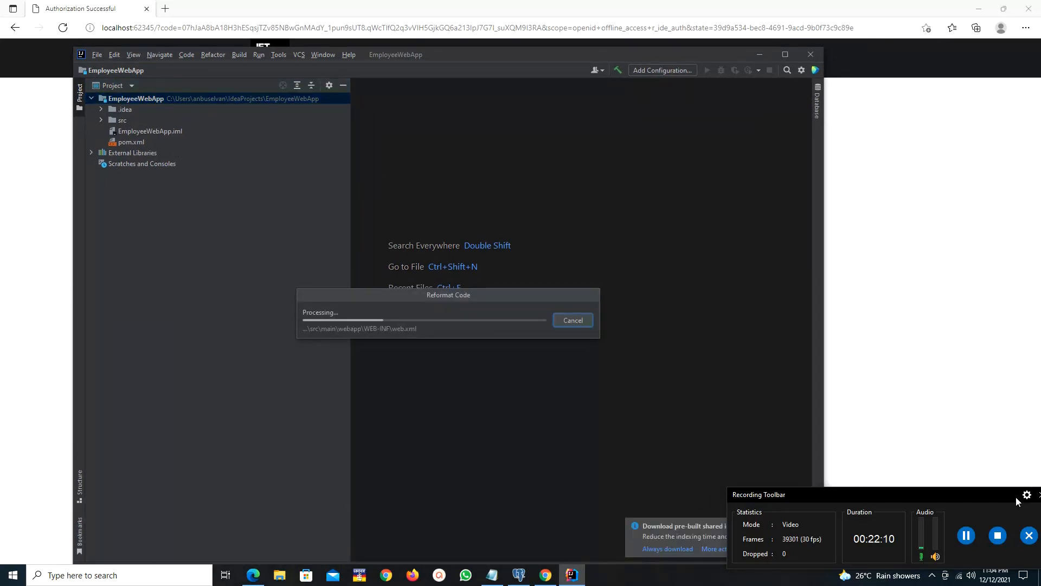
drag(981, 505, 1040, 405)
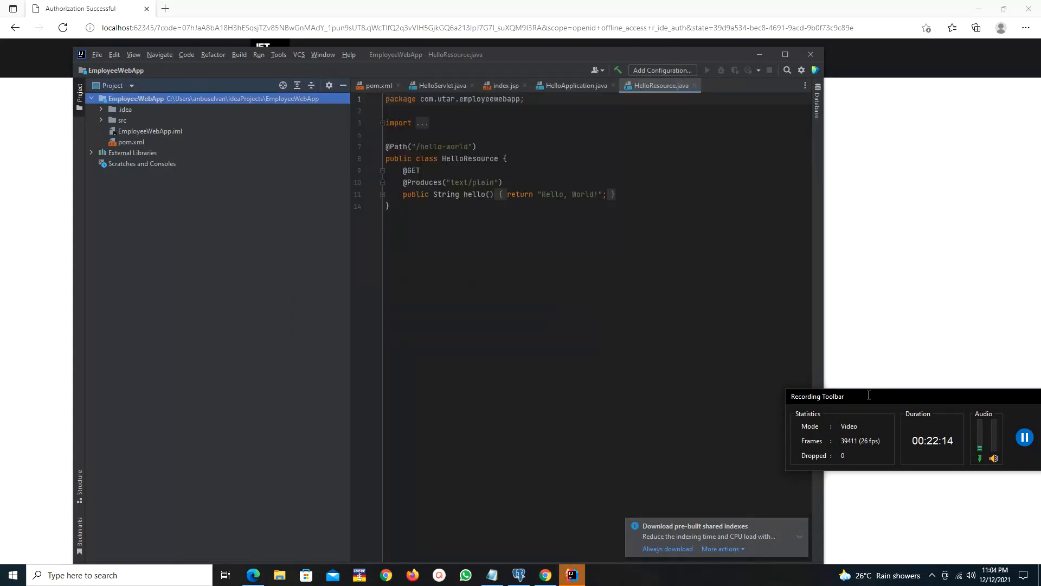
click(785, 54)
- Close the generated files HelloResource.java, HelloApplication.java, index.jsp and HelloServlet.java, then look through pom.xml and close it too
click(622, 38)
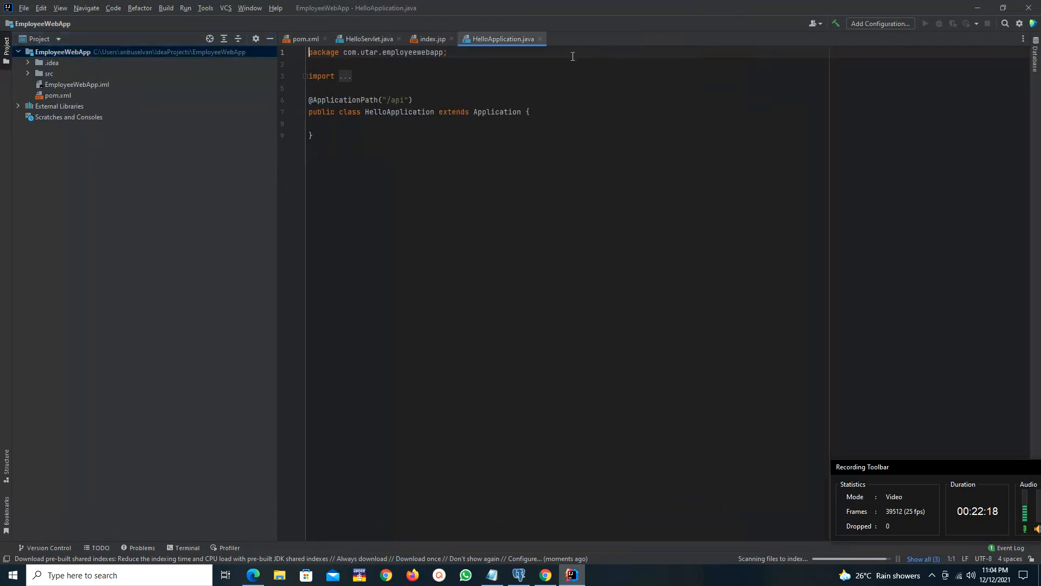
click(540, 39)
click(452, 38)
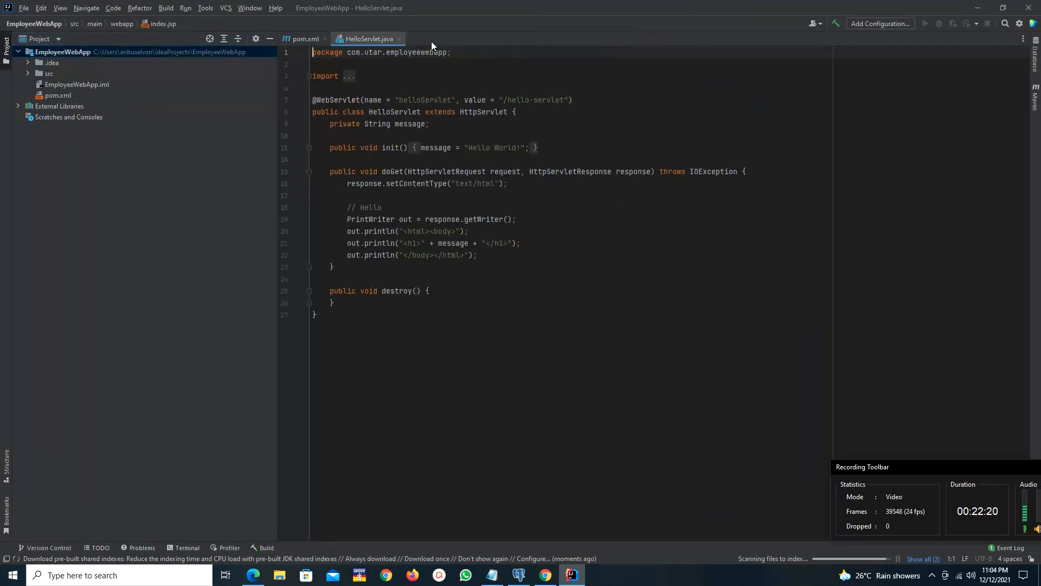
click(399, 38)
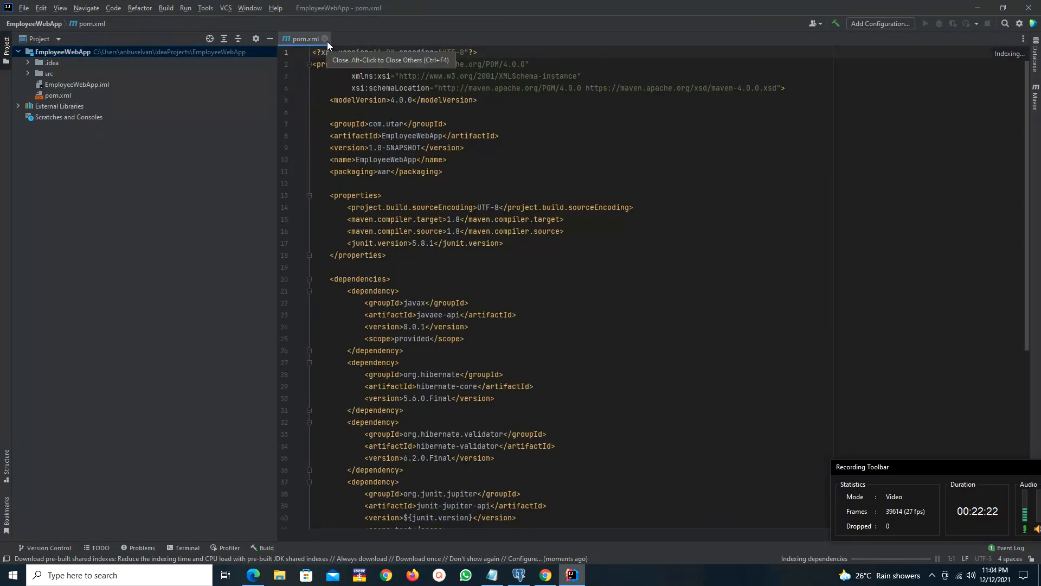
scroll(521, 320, down, 4)
scroll(521, 320, up, 3)
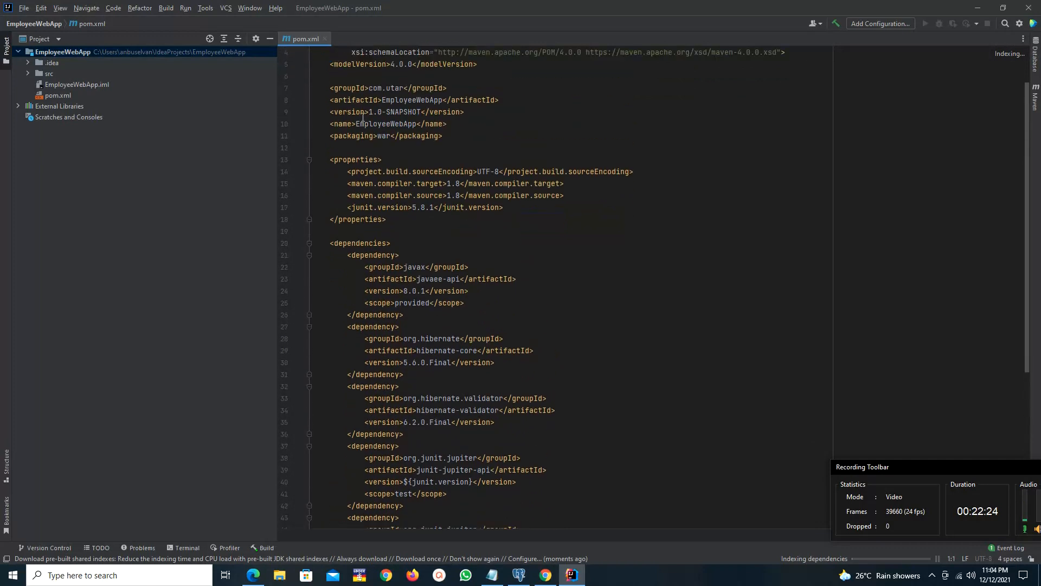
click(325, 39)
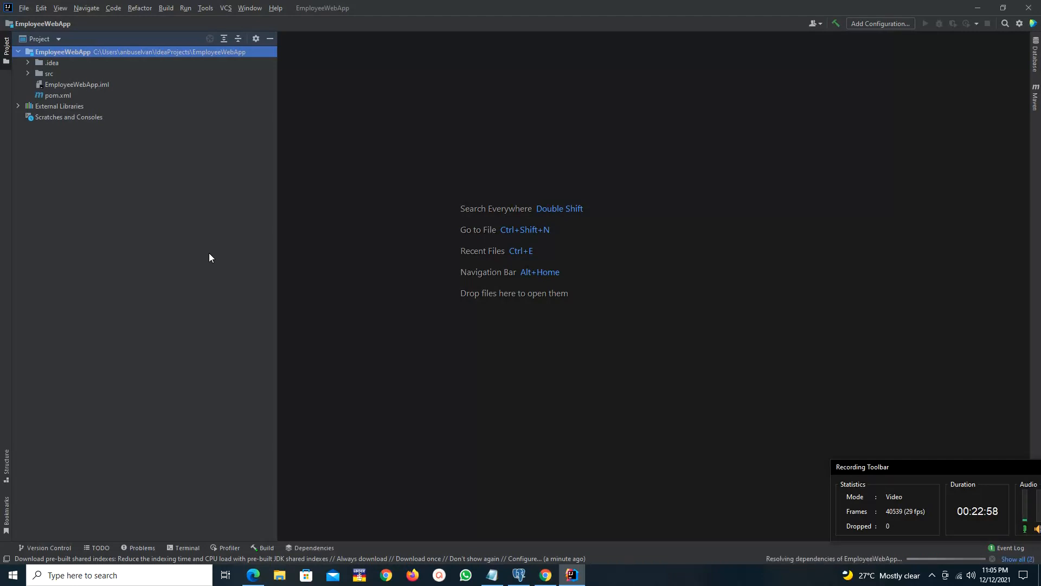
- Examine the JDK 11 modules under External Libraries in the project tree and collapse the node again
click(18, 106)
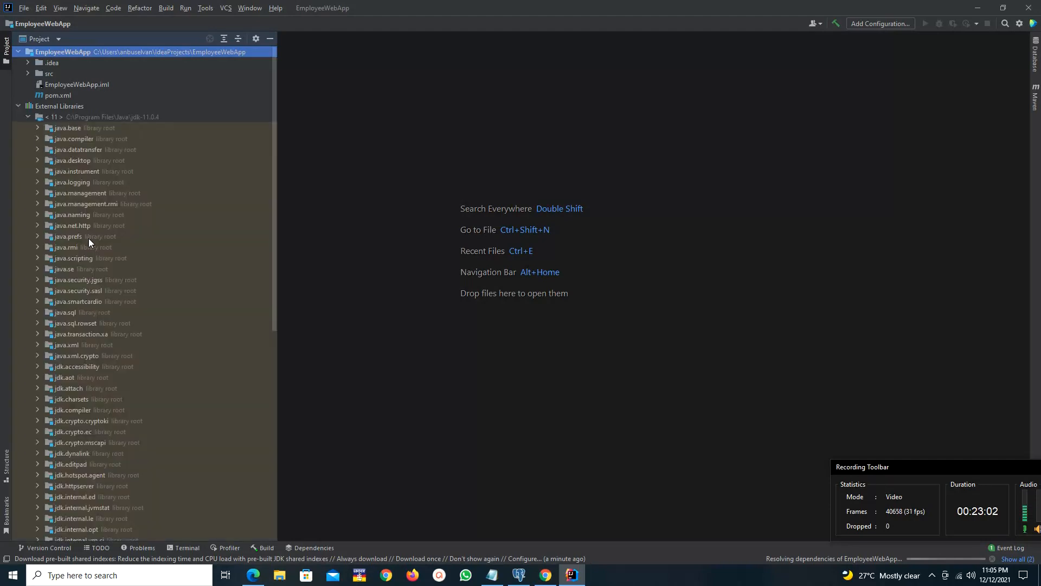
click(18, 107)
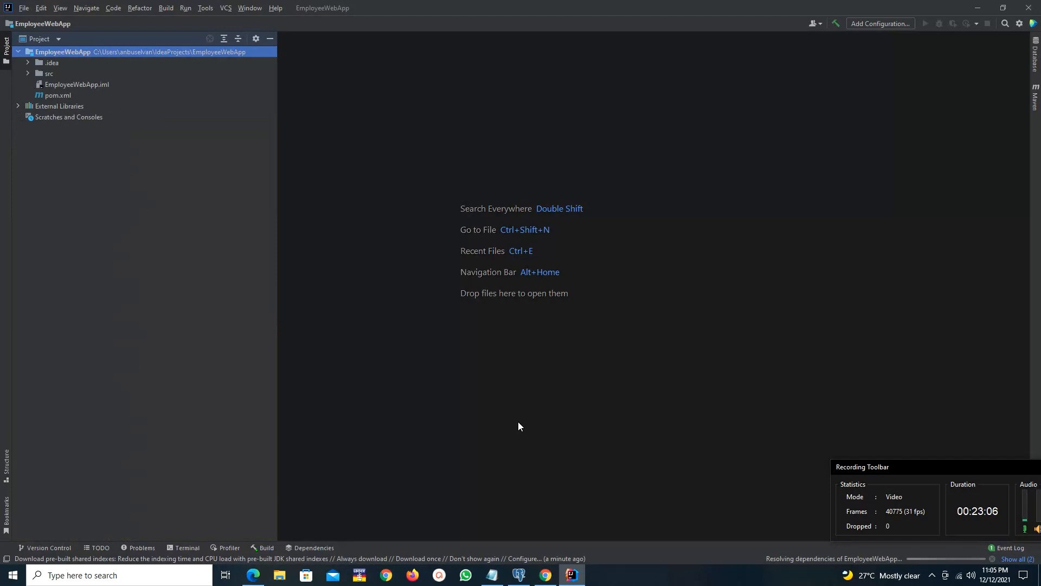
click(19, 106)
scroll(147, 369, down, 10)
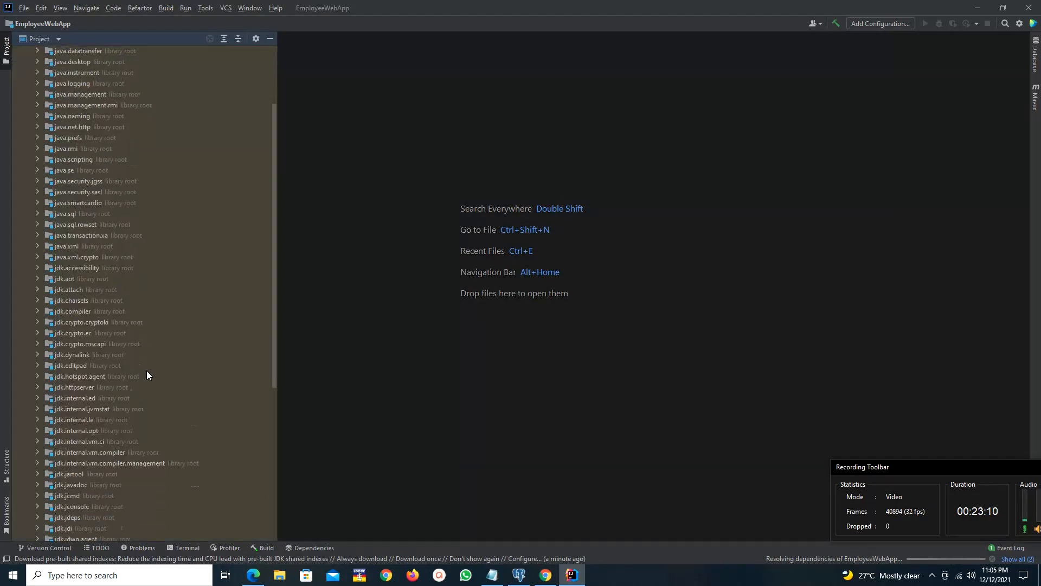
scroll(146, 369, up, 11)
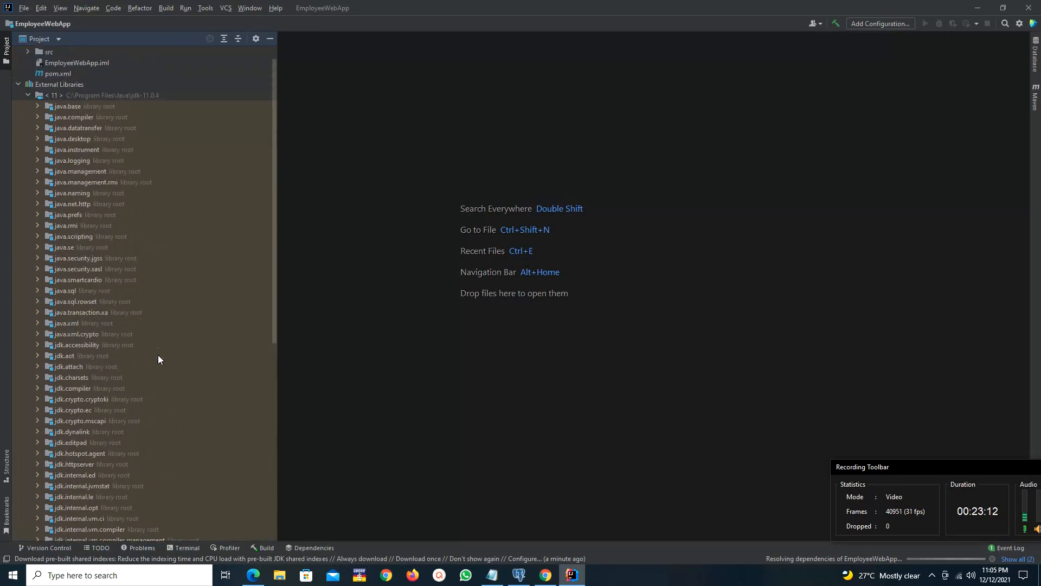
click(19, 106)
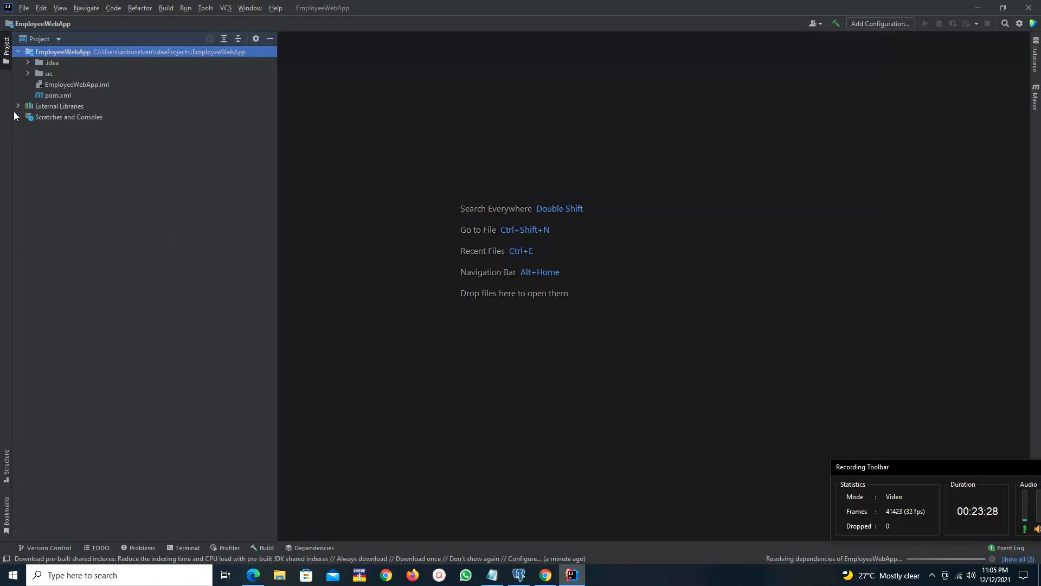
- Open pom.xml, check the project's External Libraries for Maven dependencies, and close the file
double_click(58, 97)
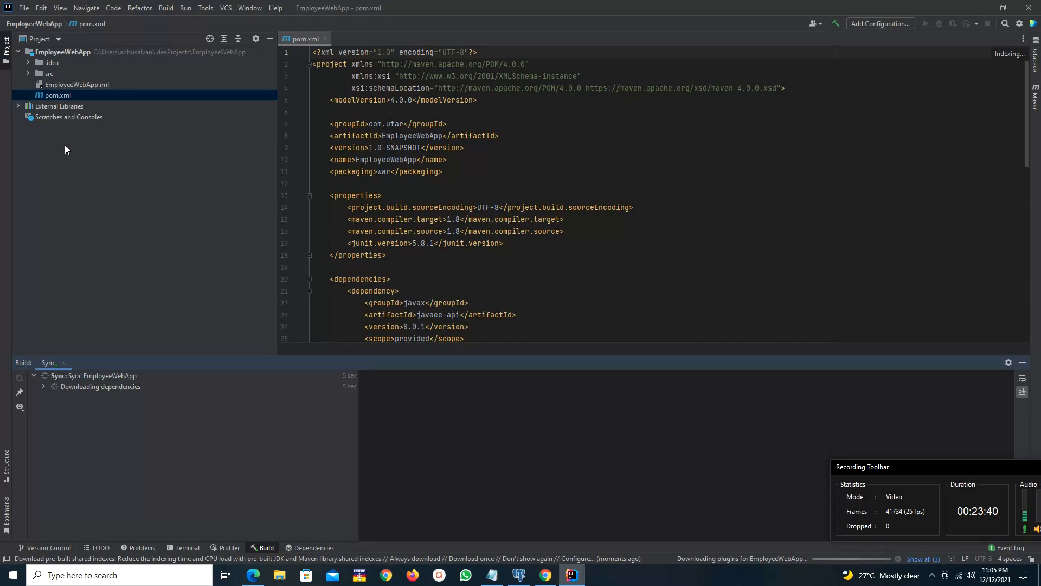
click(18, 107)
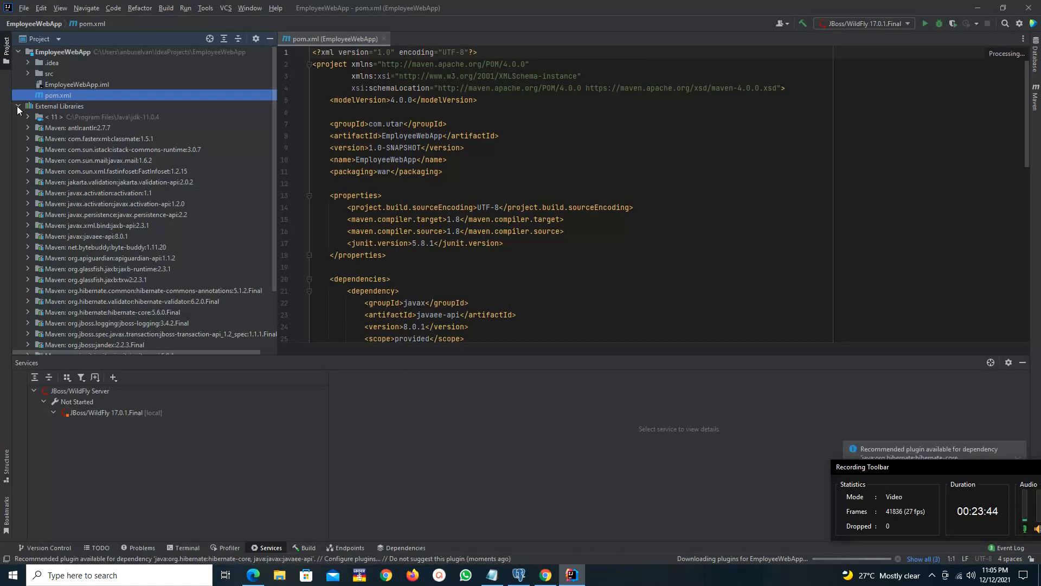
click(18, 106)
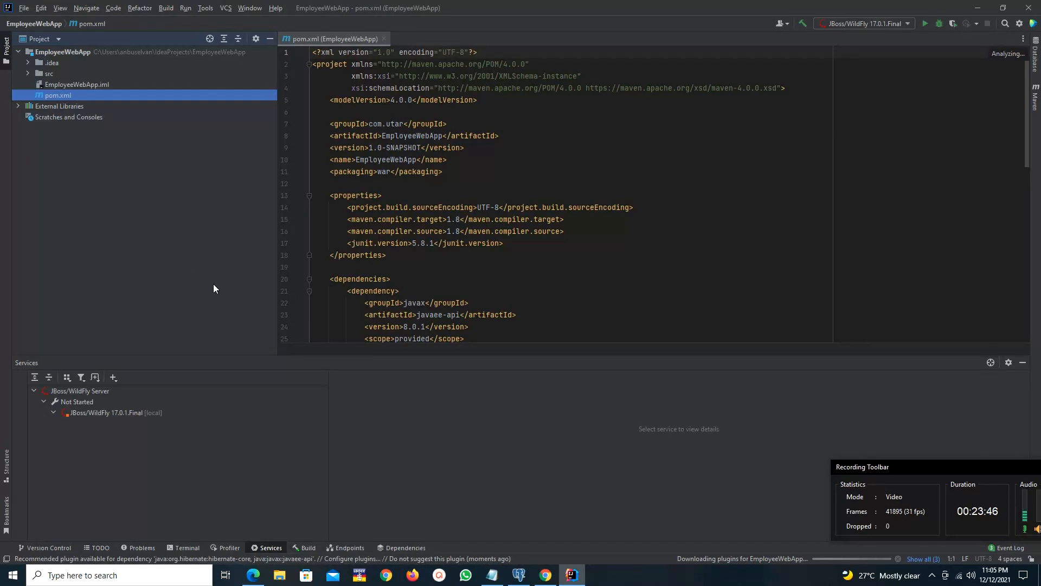
click(391, 195)
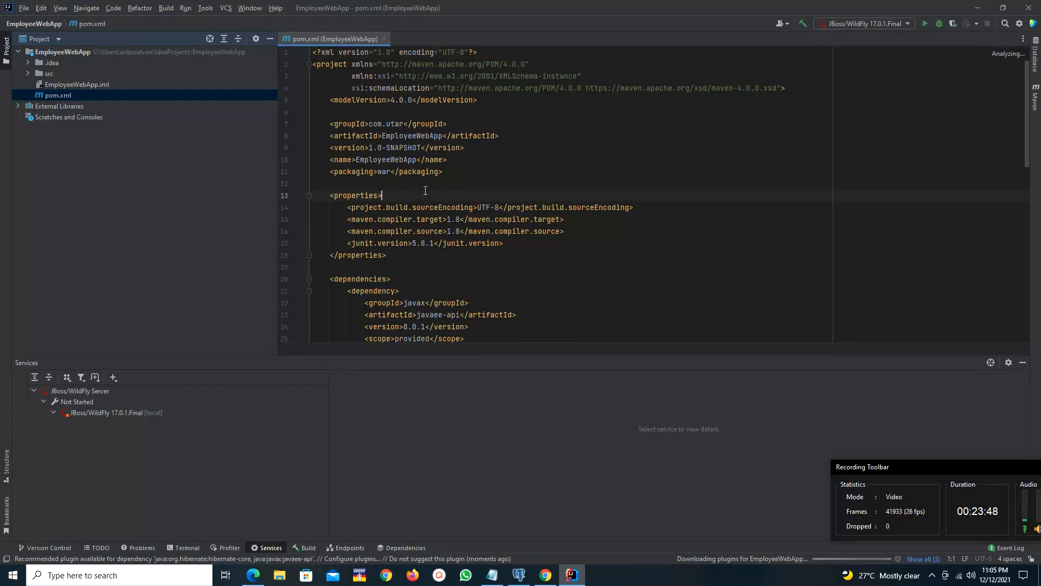
click(383, 40)
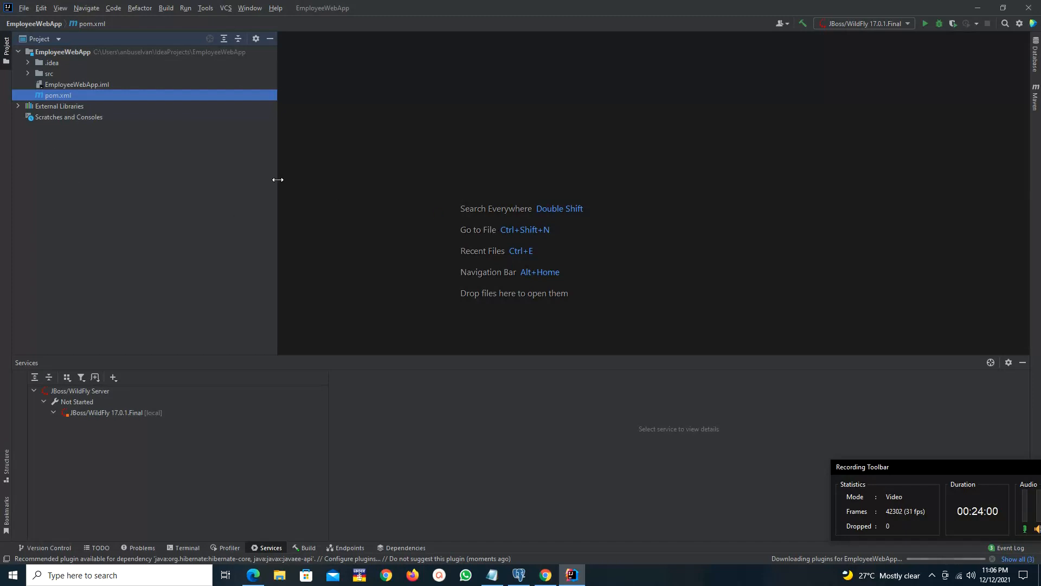
- Recheck the Maven entries under External Libraries, collapse the list, and slightly widen the project tree
drag(278, 178, 283, 177)
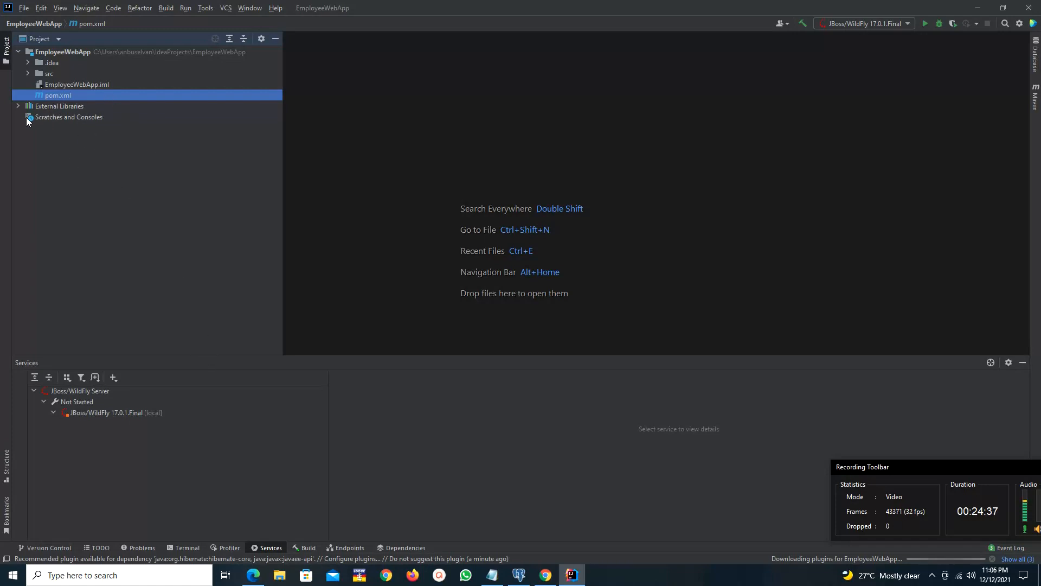
click(17, 106)
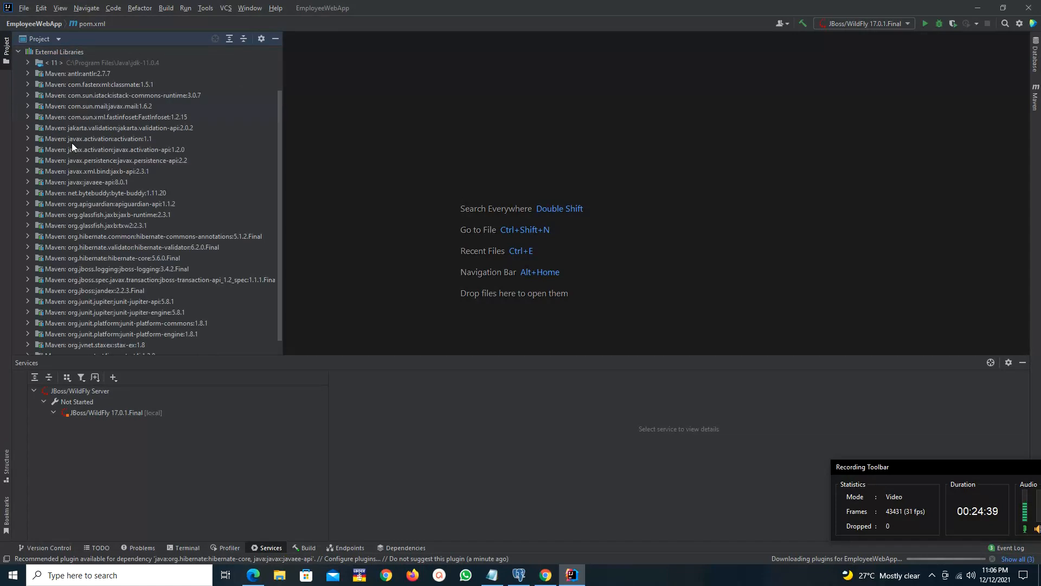
click(18, 52)
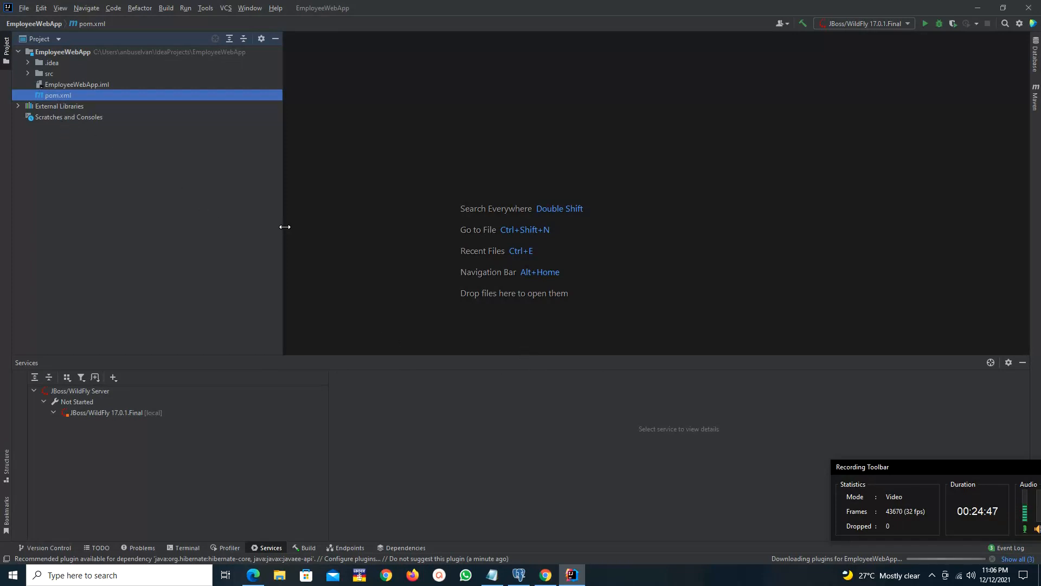
drag(283, 227, 285, 227)
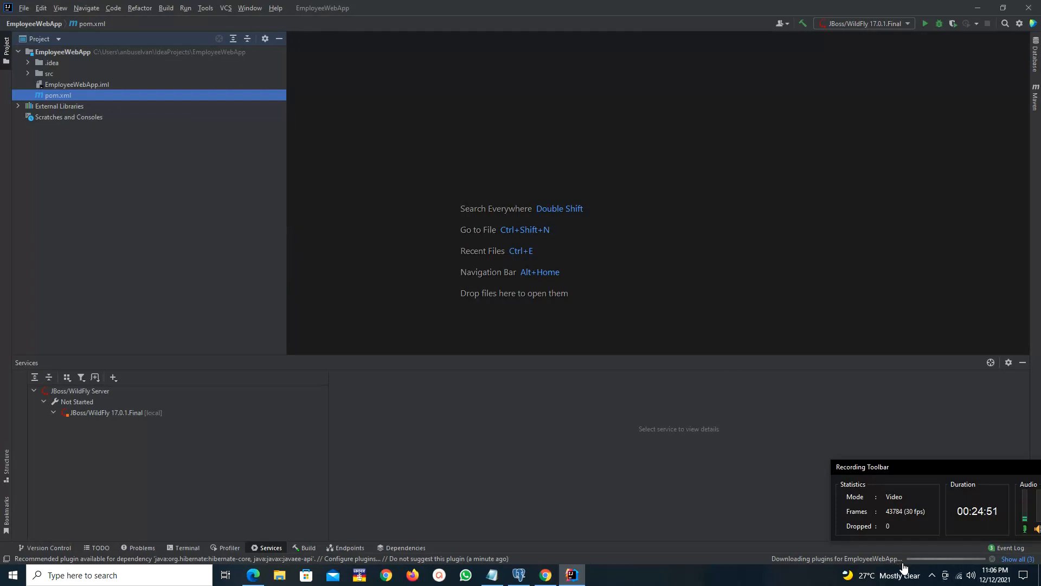
- Show all running background tasks and move their window over the editor area to follow the Maven plugin download
click(1017, 559)
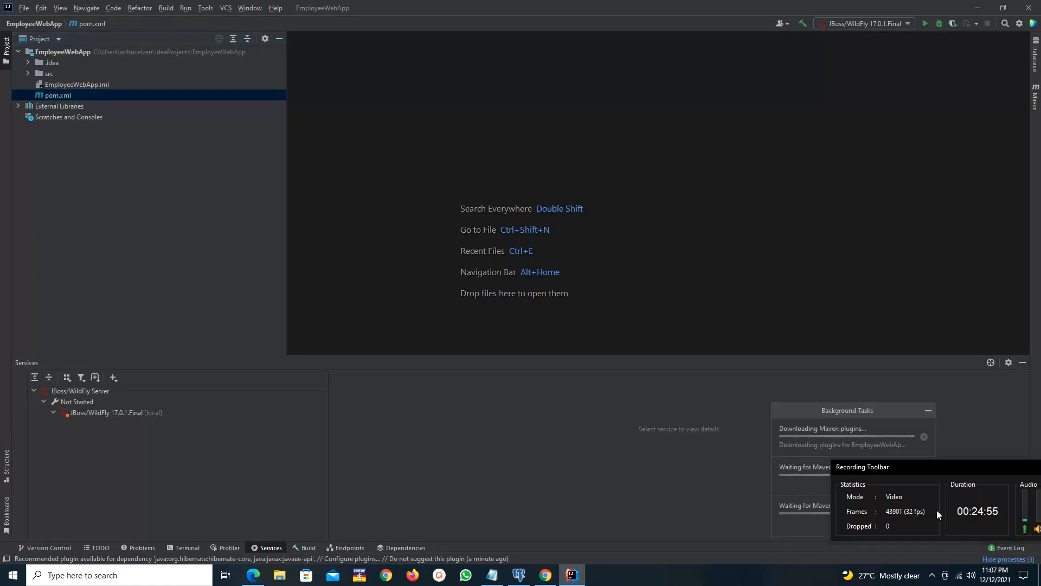
drag(926, 467, 805, 539)
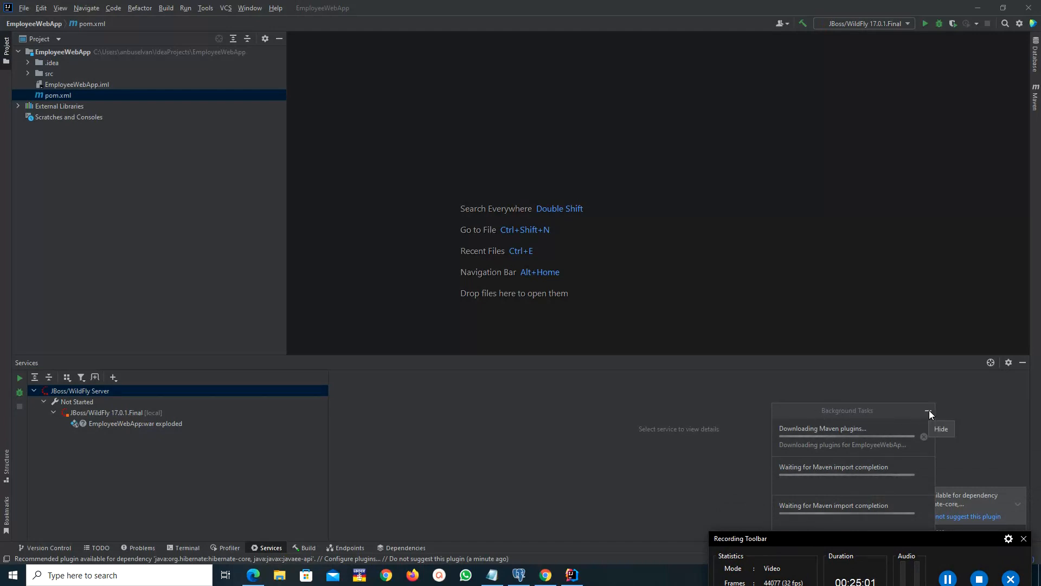
drag(857, 535, 785, 567)
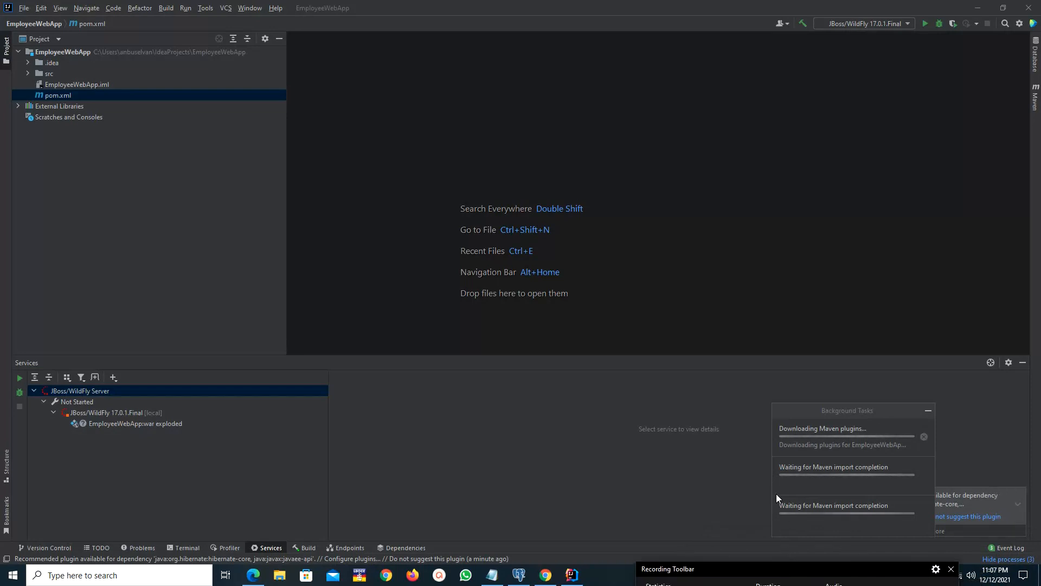
drag(834, 412, 757, 240)
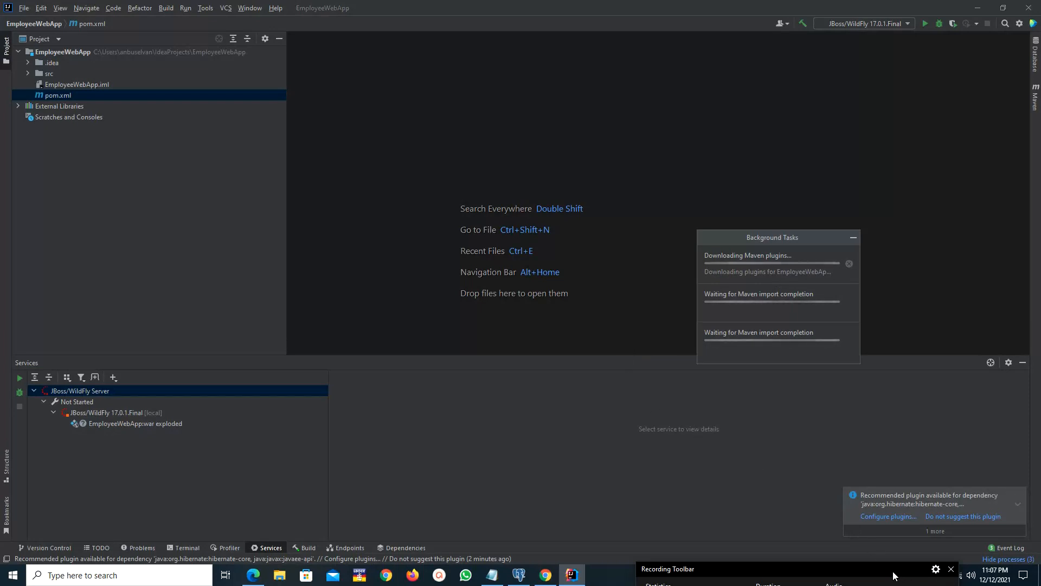
drag(886, 567, 775, 533)
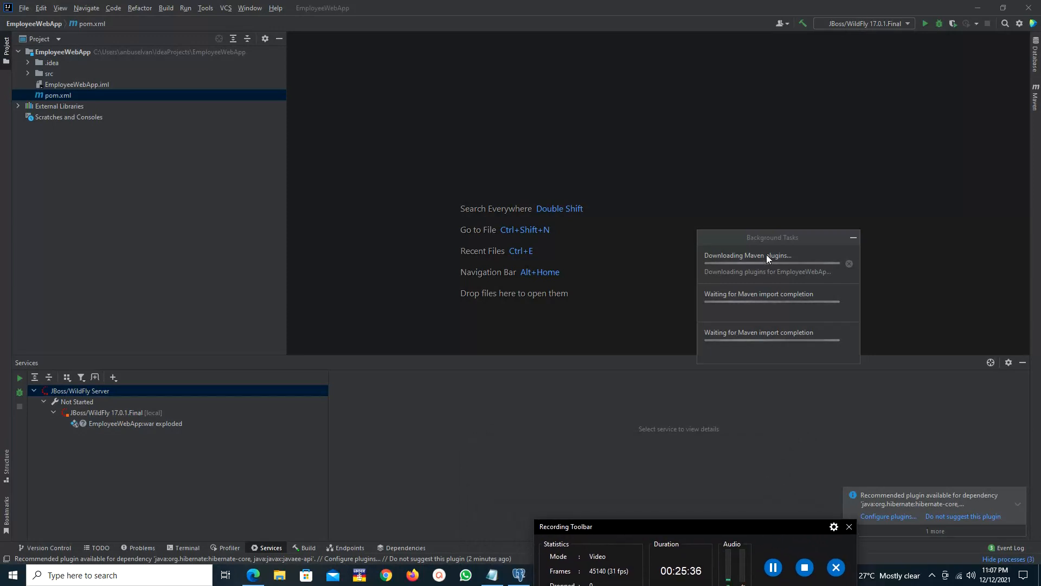
drag(767, 235, 765, 235)
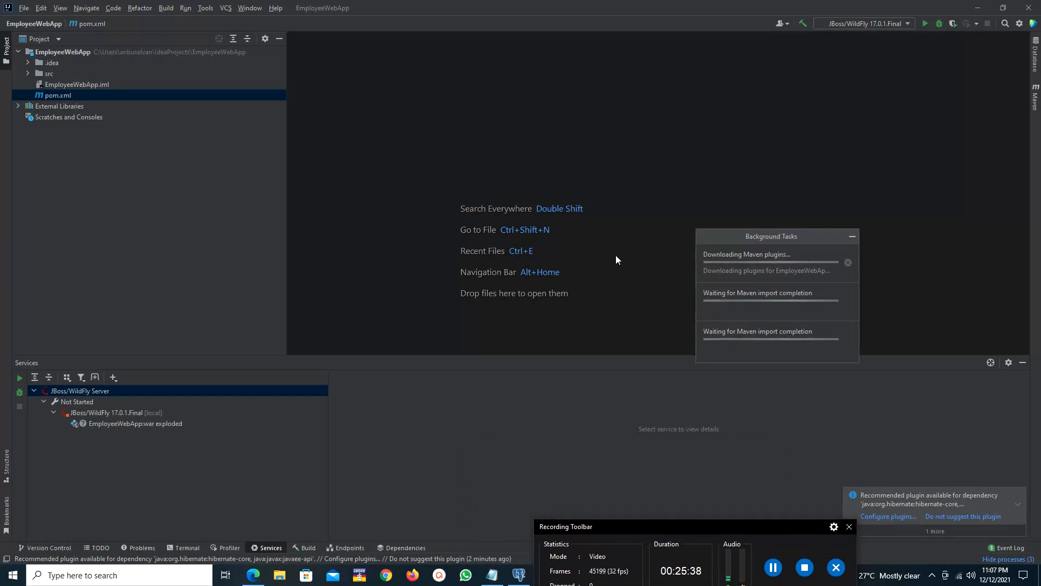
- Look through the full list of Maven libraries under External Libraries, collapse it, and hide the background tasks window
click(18, 107)
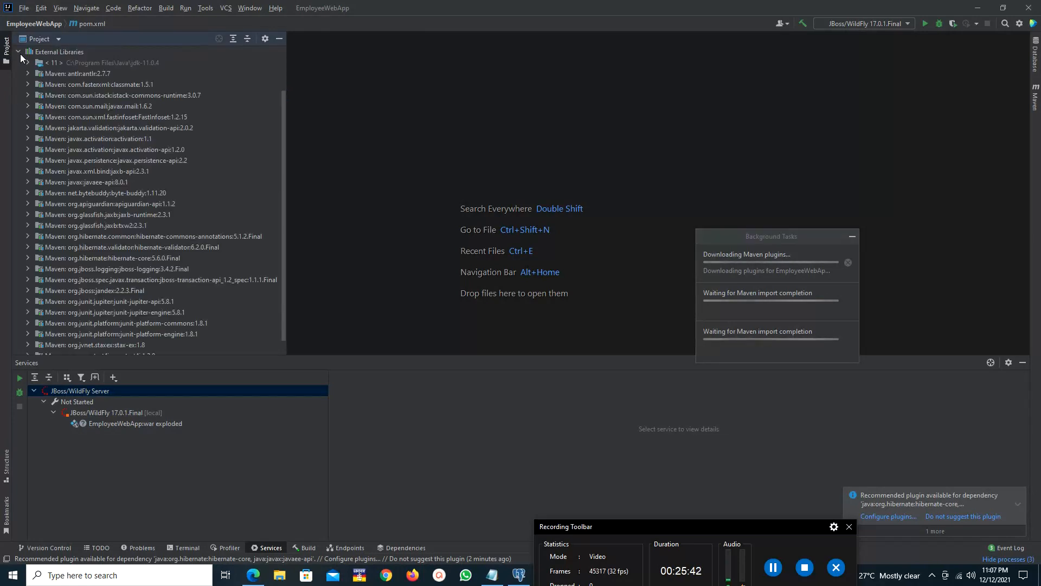
scroll(109, 193, down, 2)
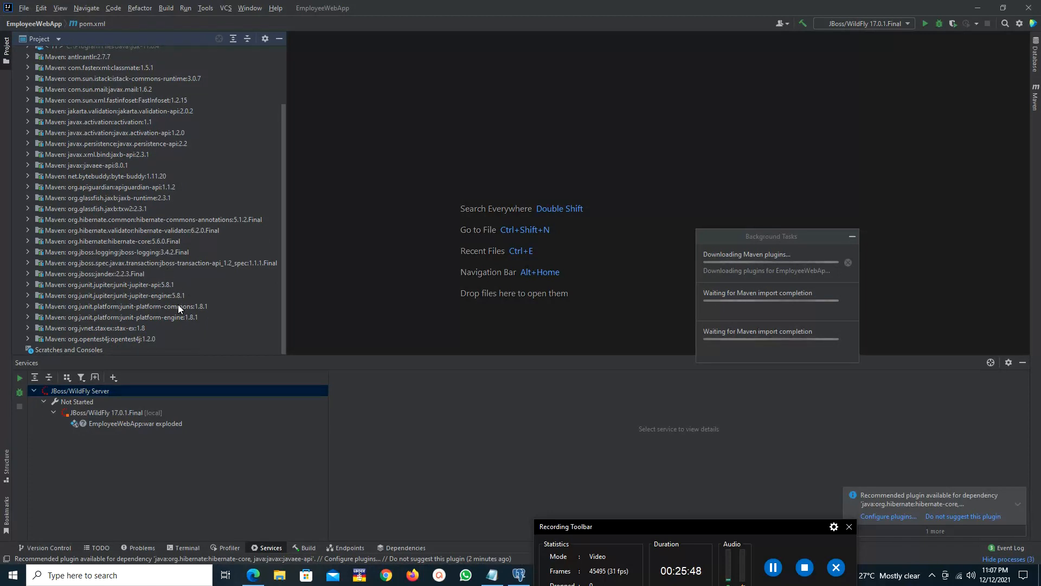
scroll(180, 304, up, 3)
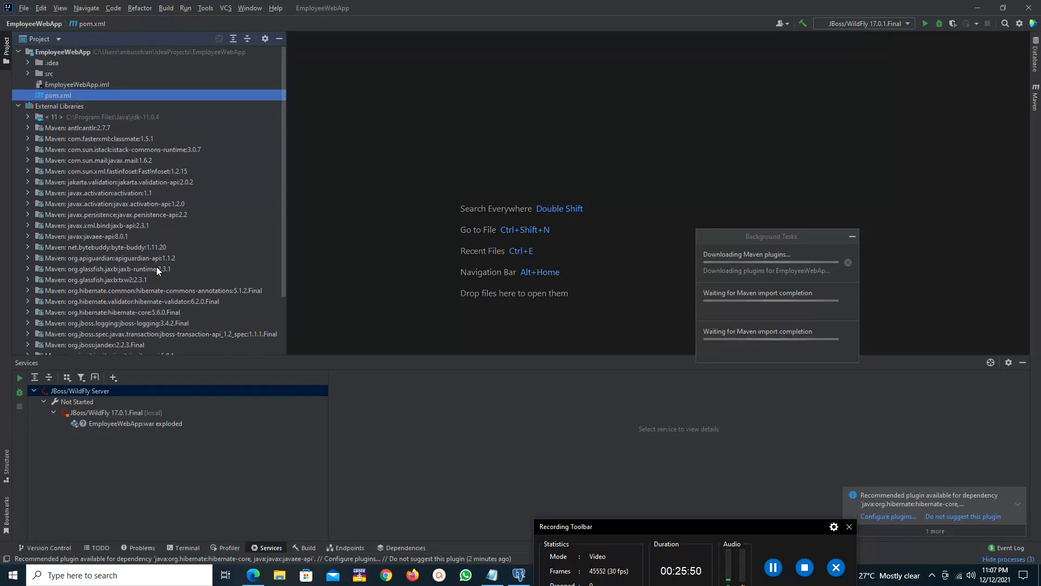
click(18, 106)
click(852, 237)
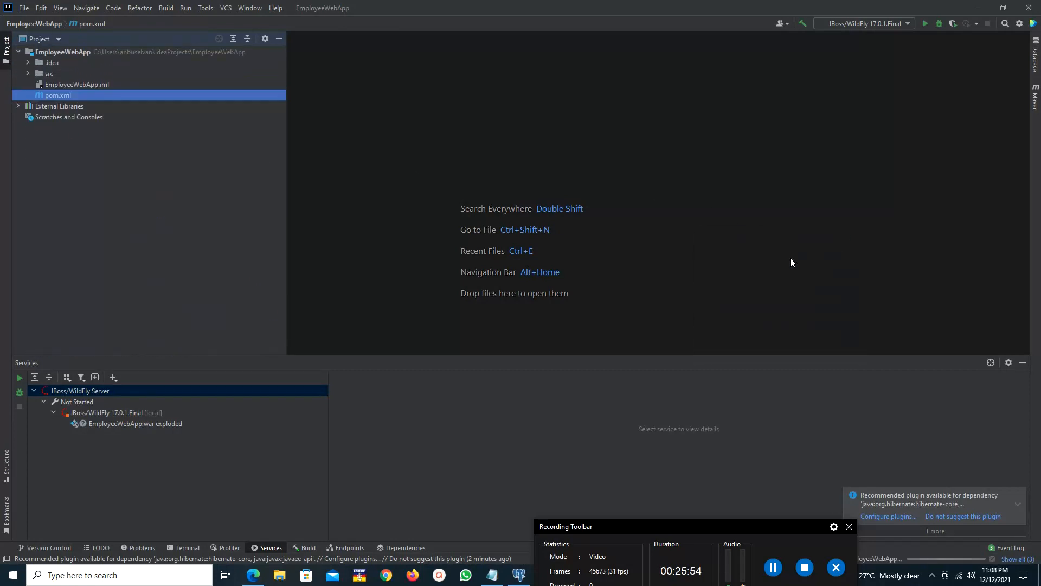
drag(800, 529, 765, 522)
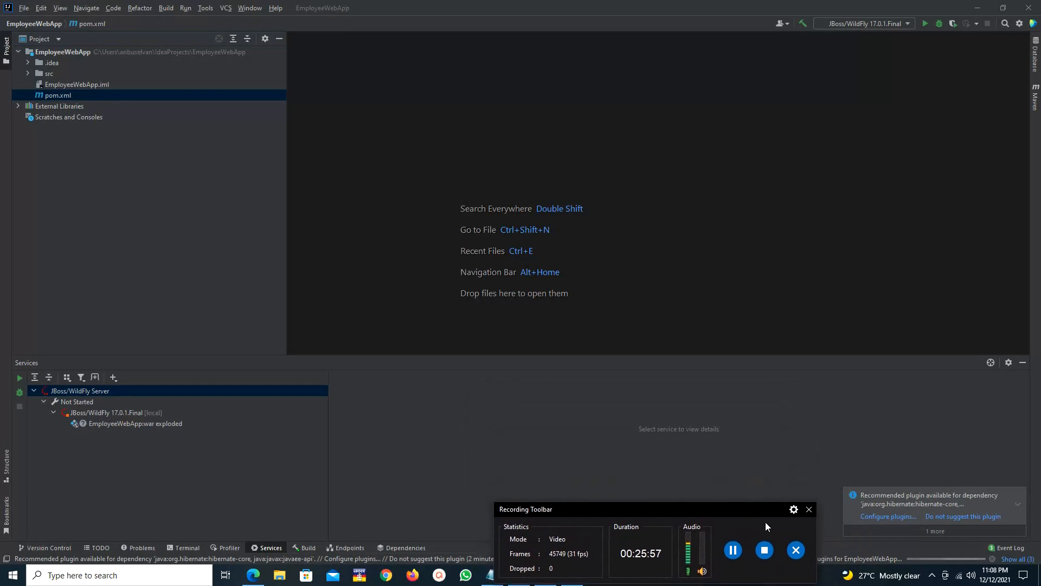
- Review the JBoss/WildFly 17.0.1.Final entry under Application Servers in the IDE settings, including its home path and libraries, and close the settings
click(24, 9)
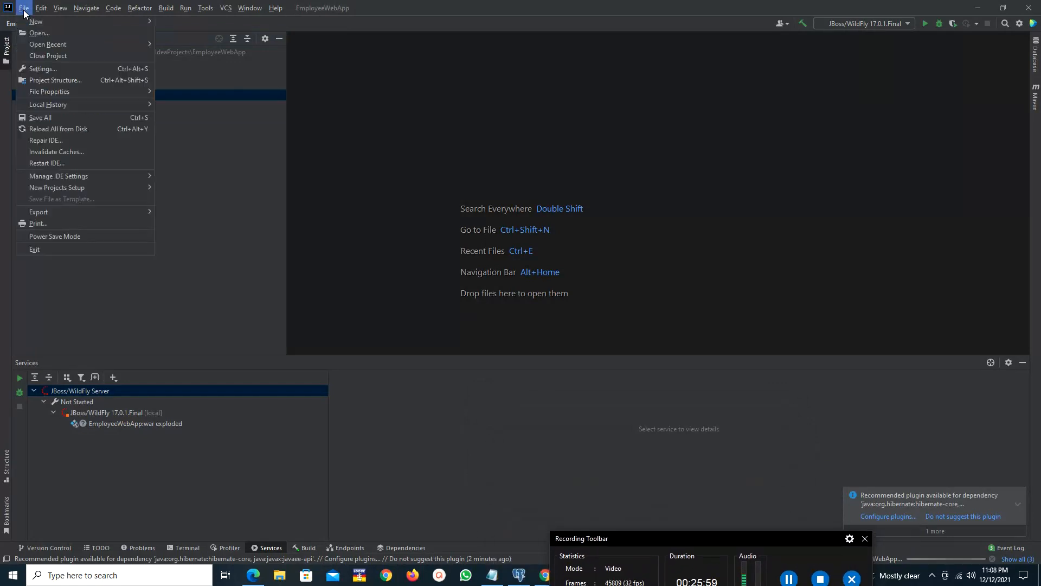
click(66, 70)
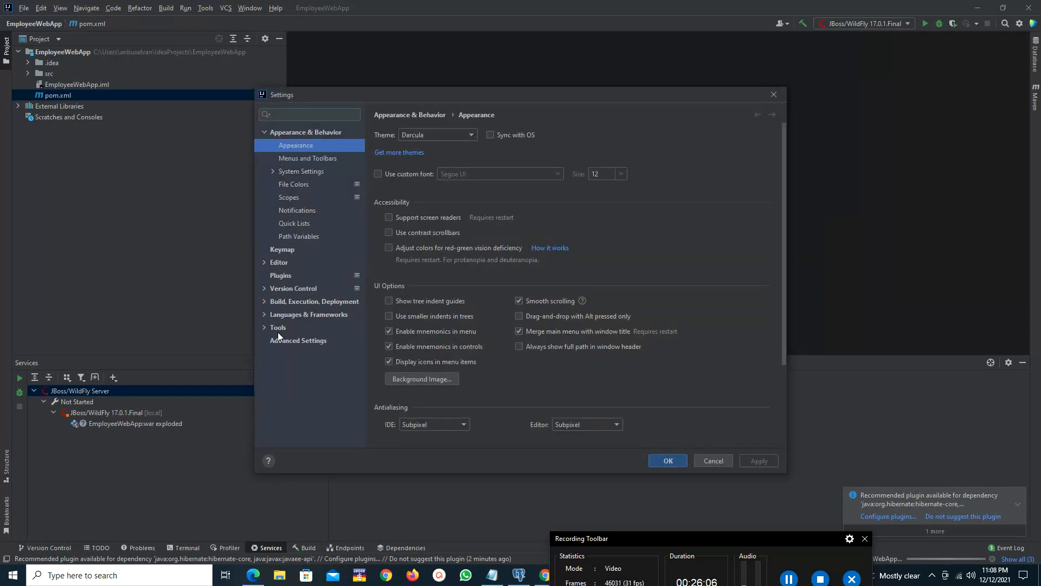
click(295, 304)
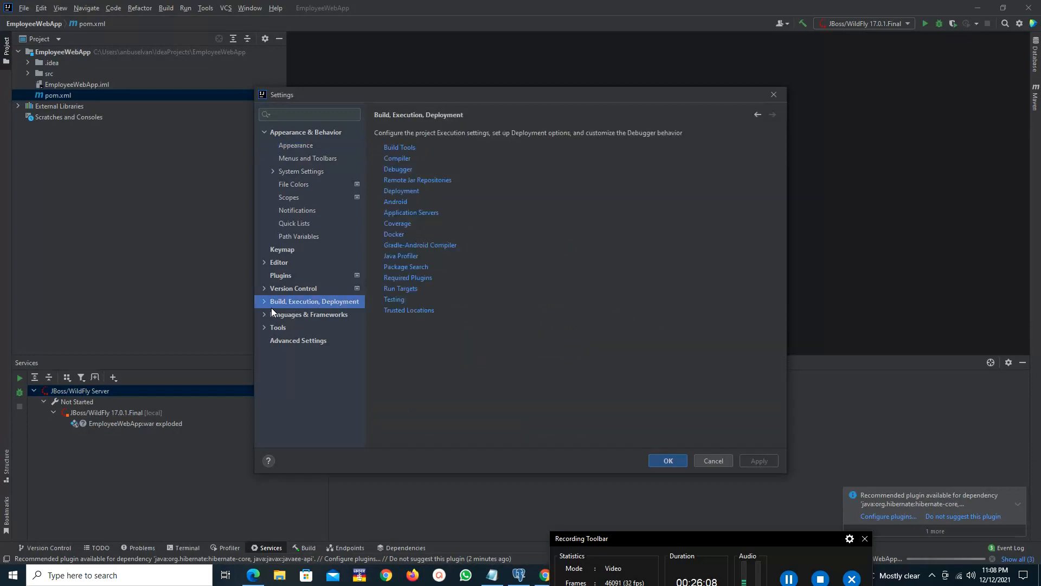
click(268, 302)
click(302, 324)
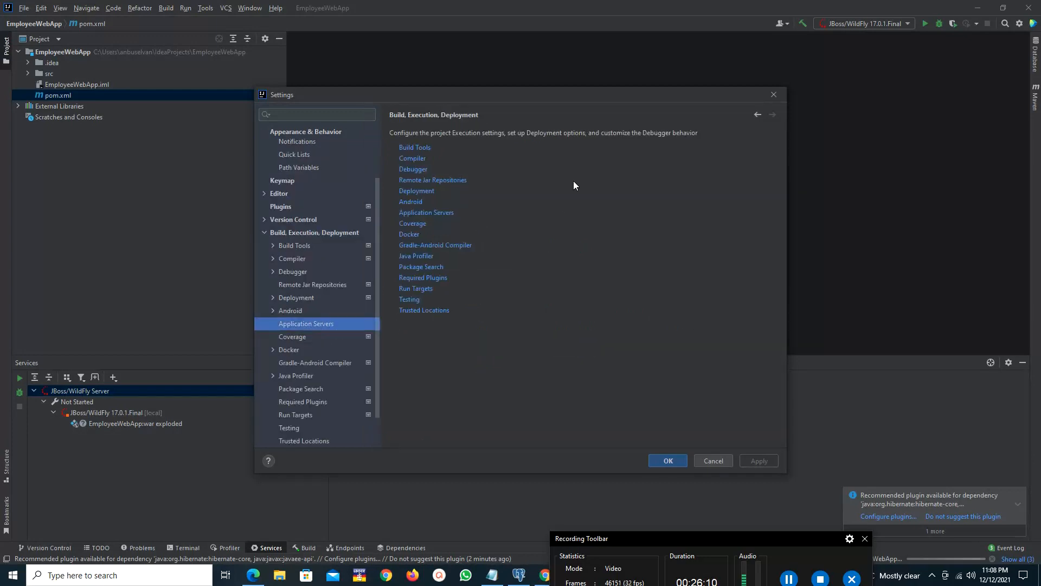
click(329, 324)
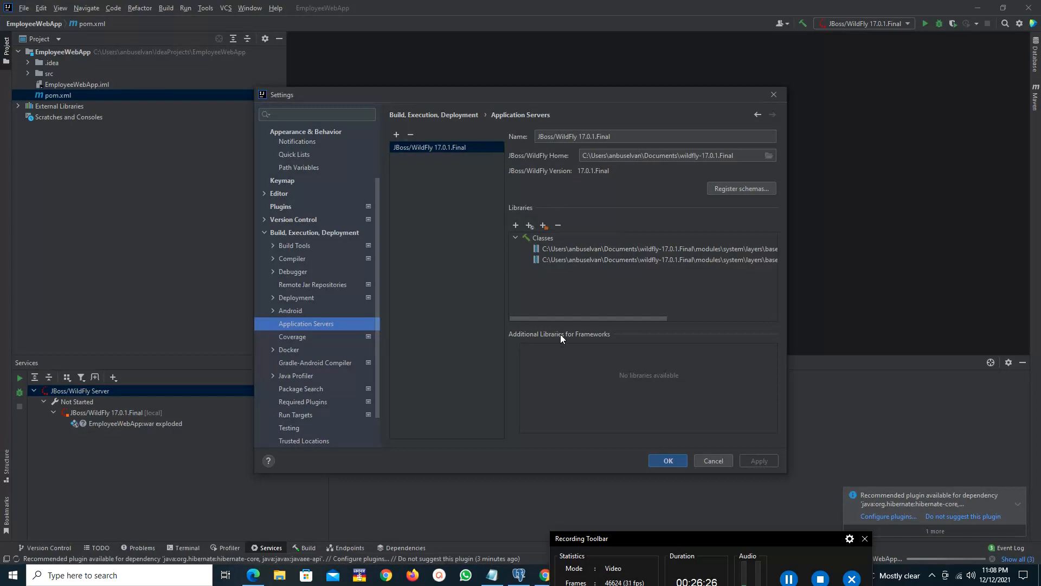
drag(624, 319, 516, 313)
click(297, 311)
click(301, 323)
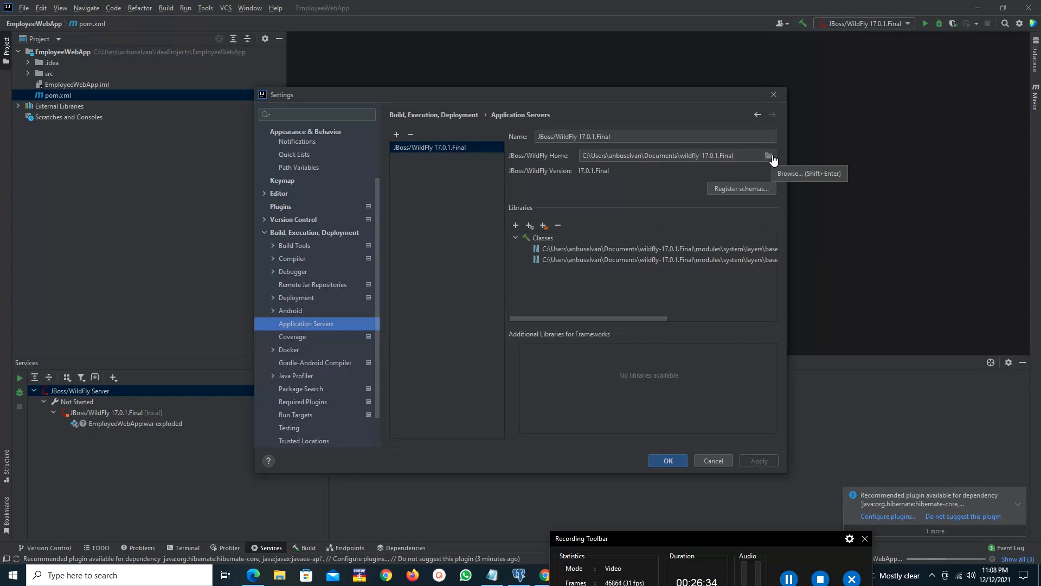
click(774, 95)
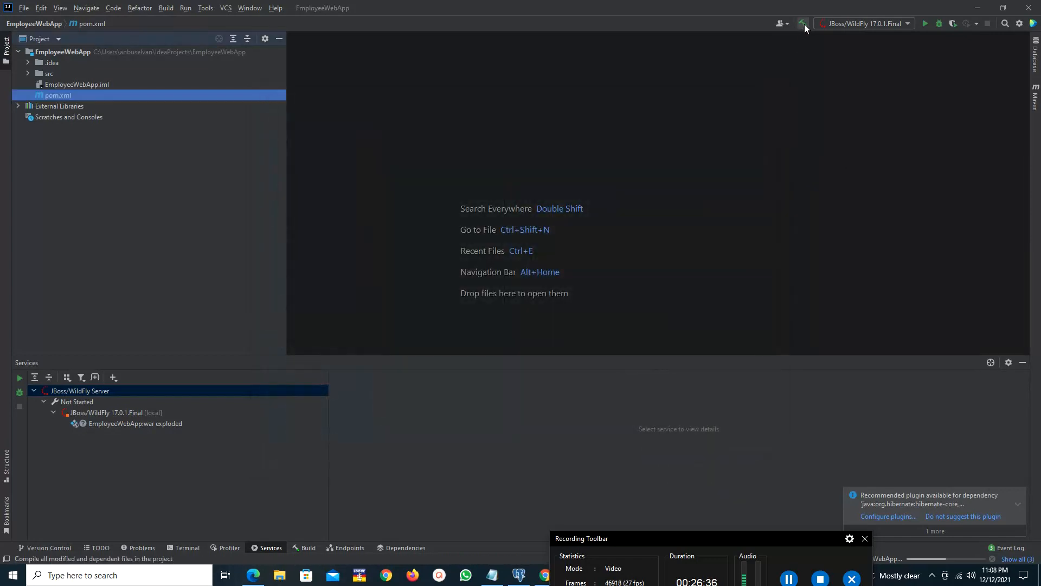
- Open the JBoss/WildFly 17.0.1.Final run configuration for editing and check its update action and launch browser options
click(907, 24)
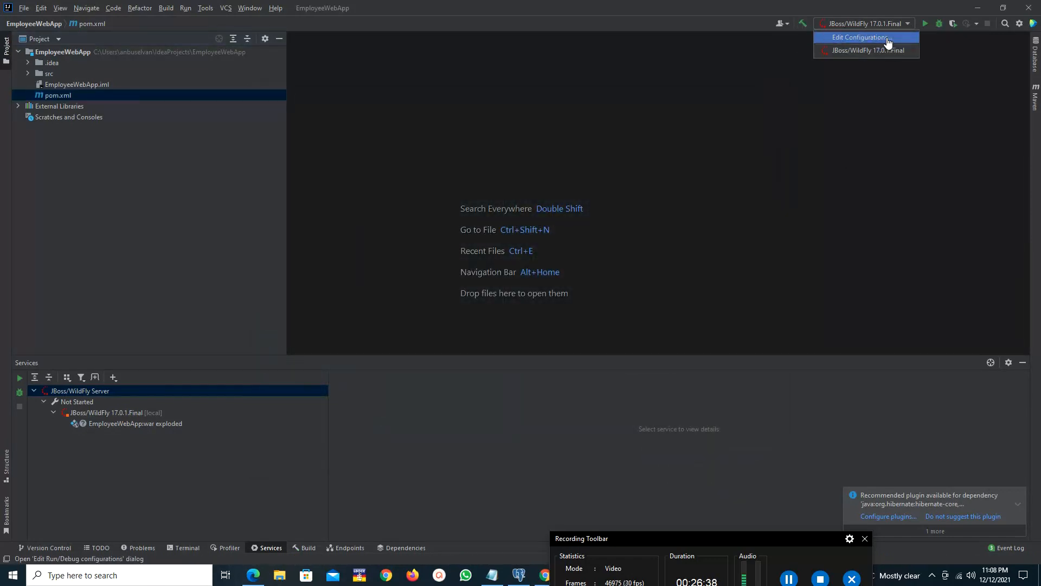
click(887, 38)
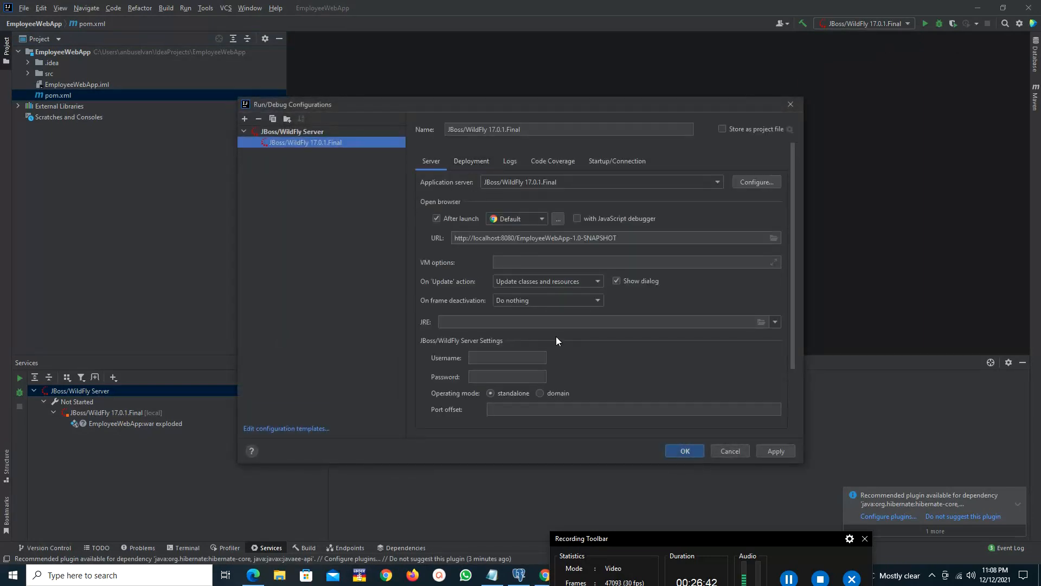
click(600, 282)
click(564, 302)
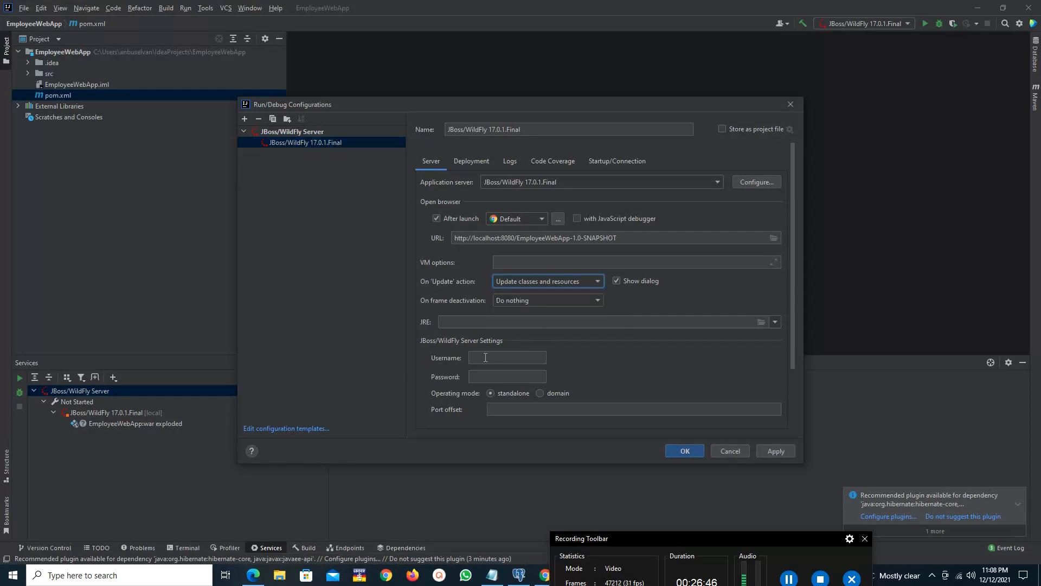
click(542, 219)
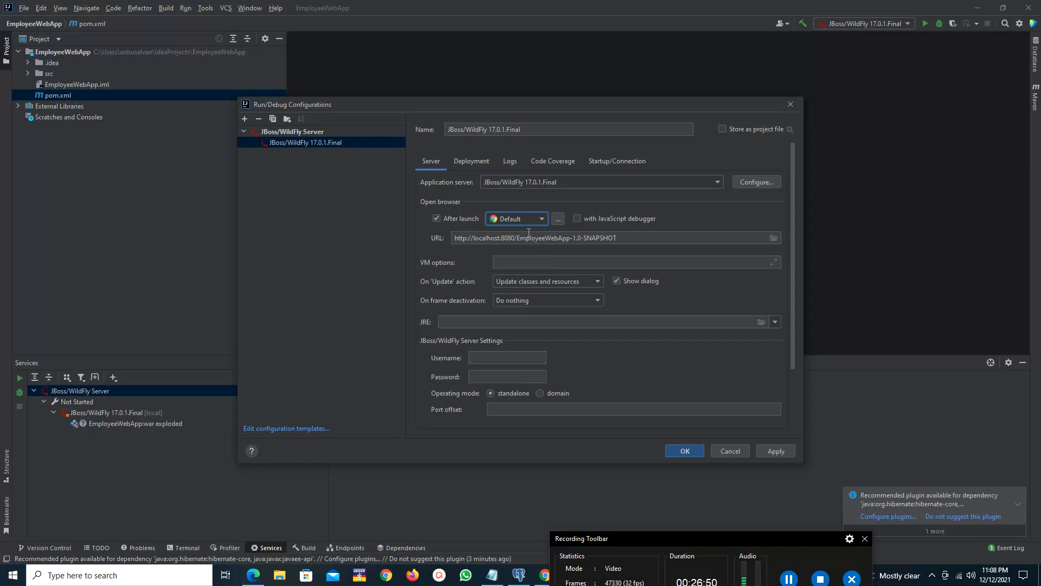
click(542, 219)
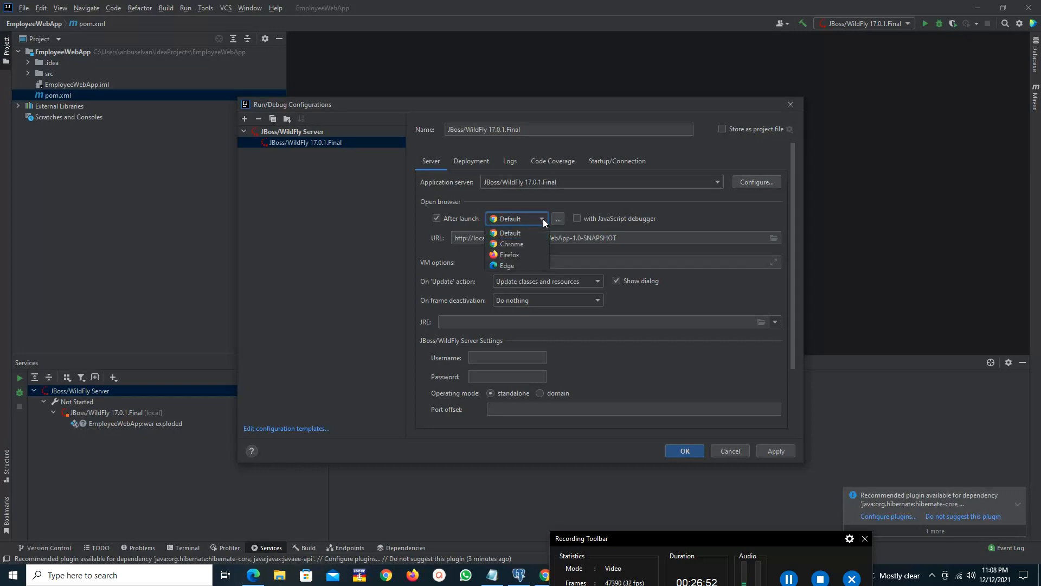
click(542, 219)
- Review the run configuration's Deployment, Logs, Code Coverage and Startup/Connection settings, return to its server settings, and accept the configuration
click(472, 161)
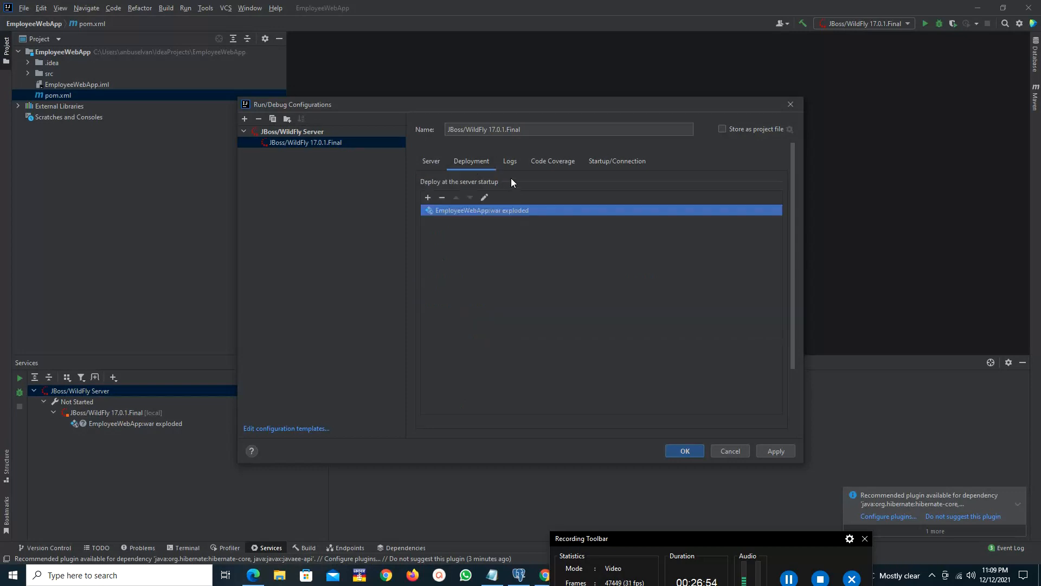
click(512, 161)
click(552, 161)
click(617, 161)
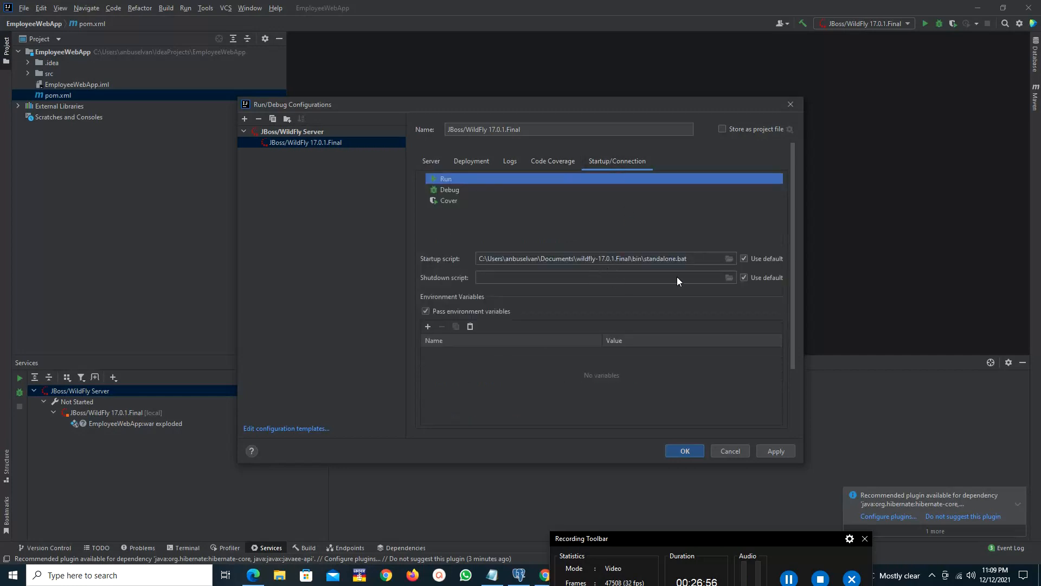
click(432, 161)
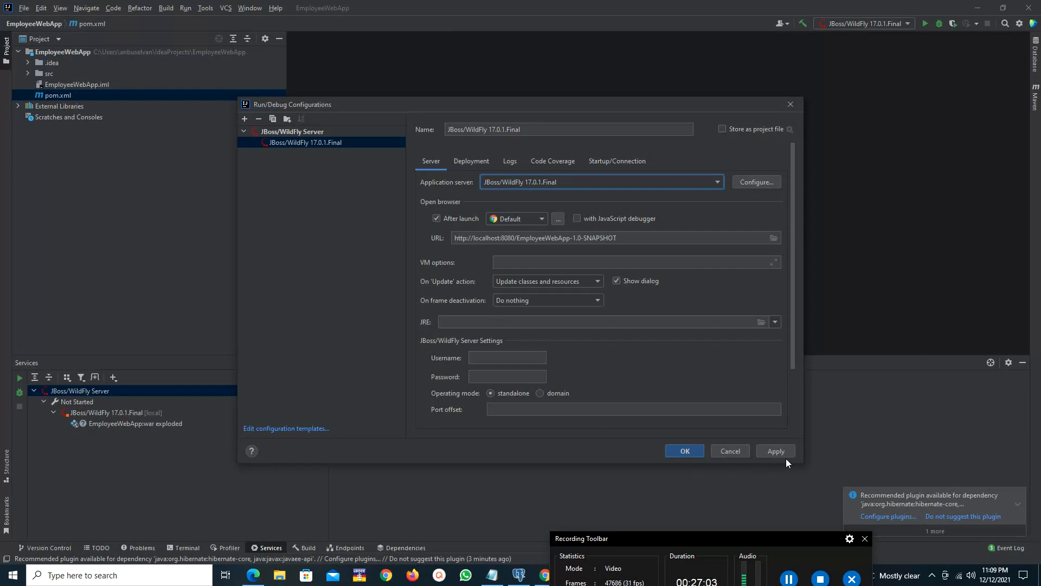
click(691, 449)
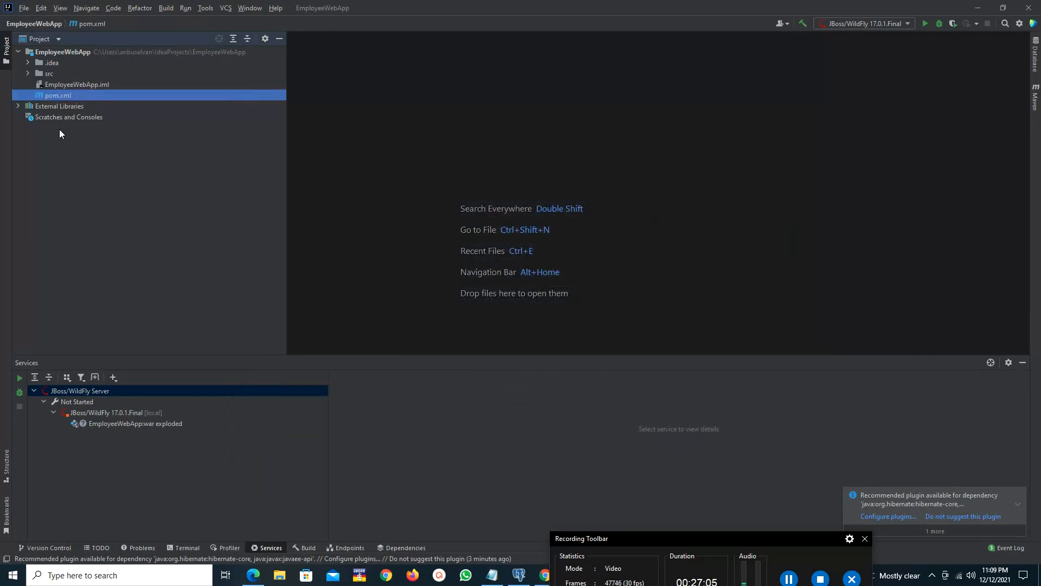
drag(793, 537, 744, 558)
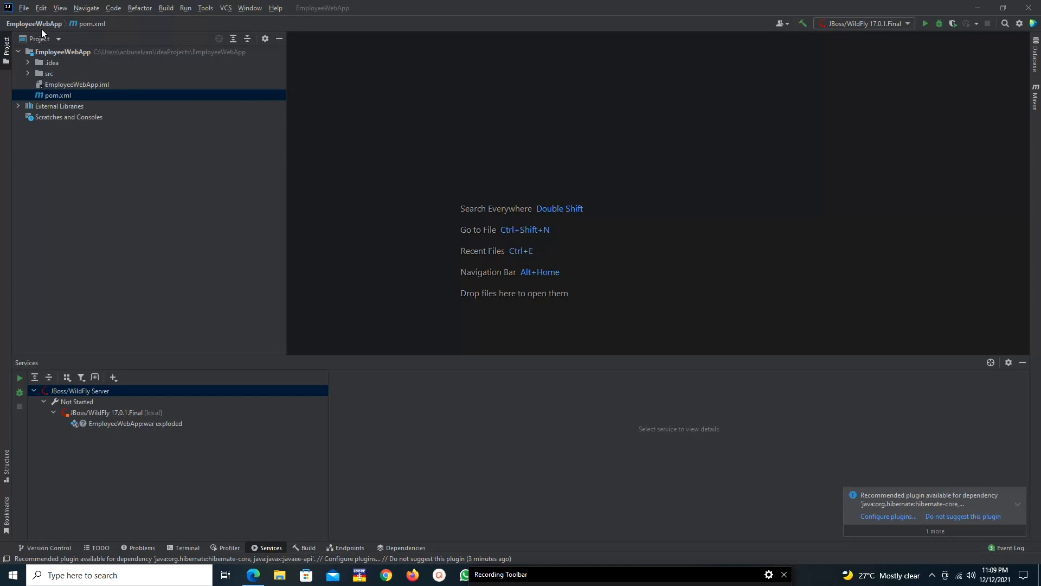
click(23, 7)
click(207, 76)
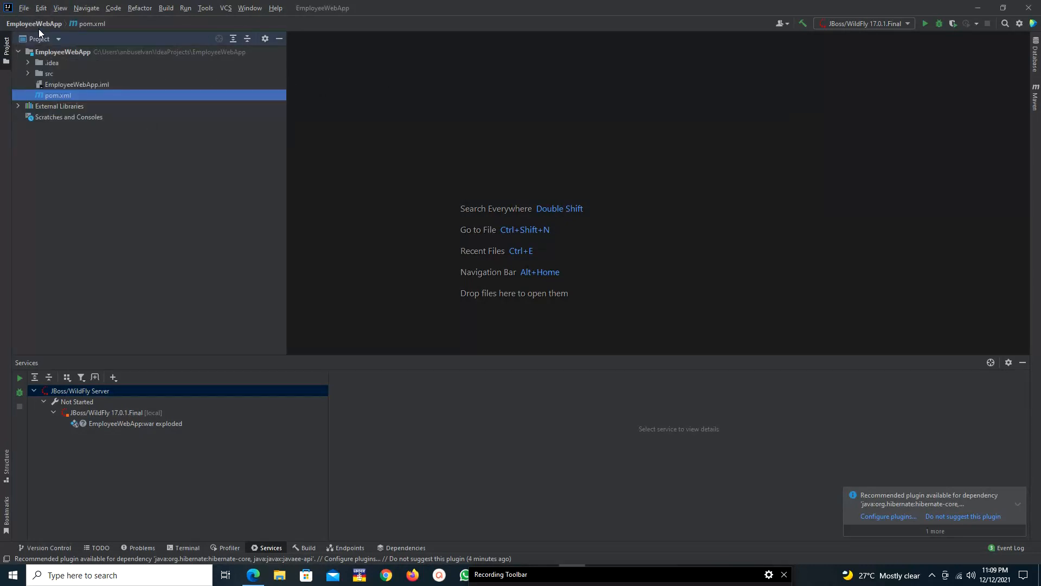
click(26, 9)
click(394, 77)
- Open the Project Structure of EmployeeWebApp and check the project SDK and the available language levels
click(55, 52)
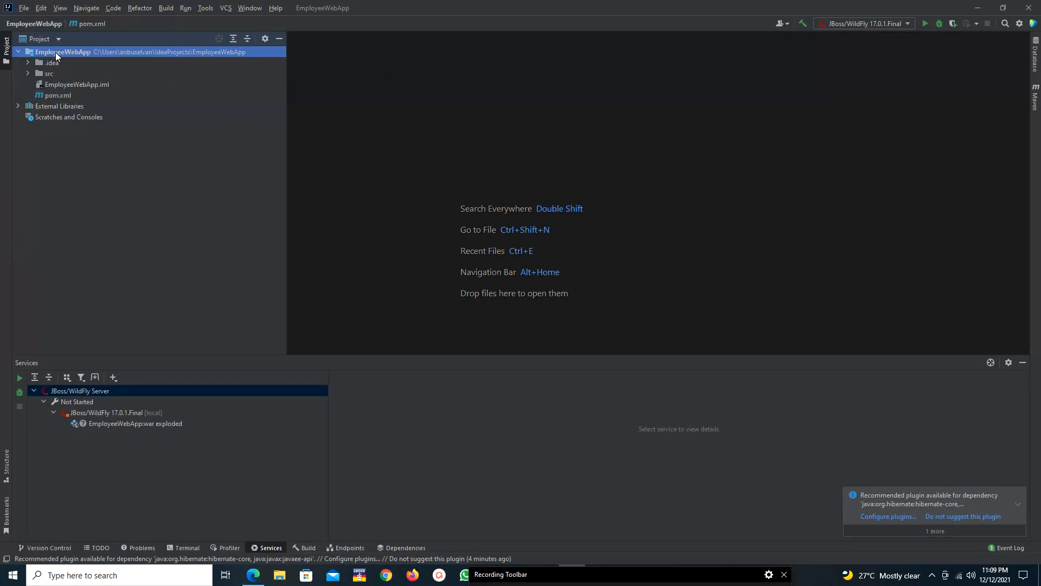
click(23, 8)
click(67, 81)
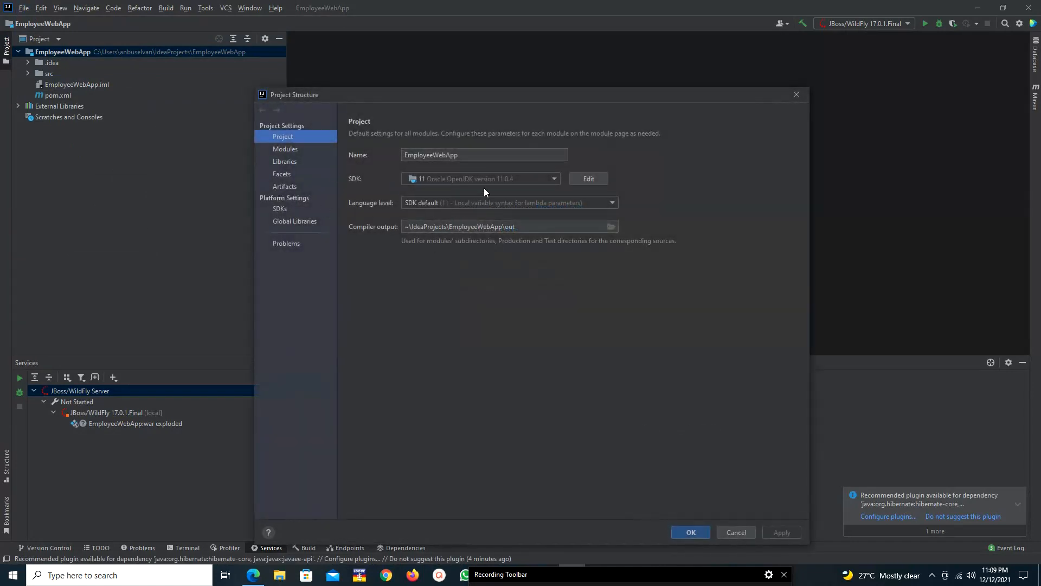
click(612, 205)
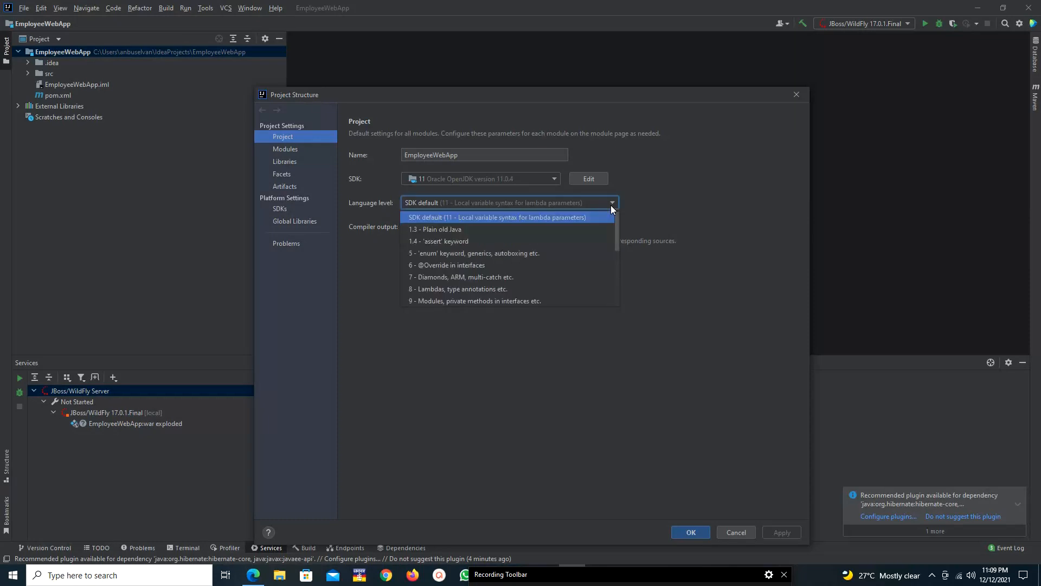
click(611, 205)
- Check the platform's SDKs and Global Libraries in the Project Structure, including the JDK home path, and close it
click(280, 209)
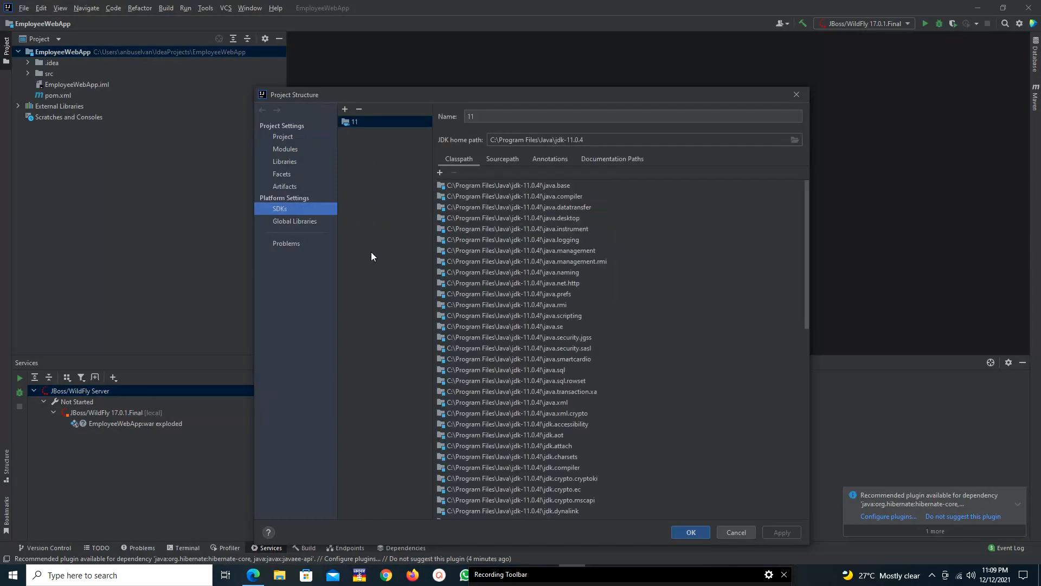
click(307, 222)
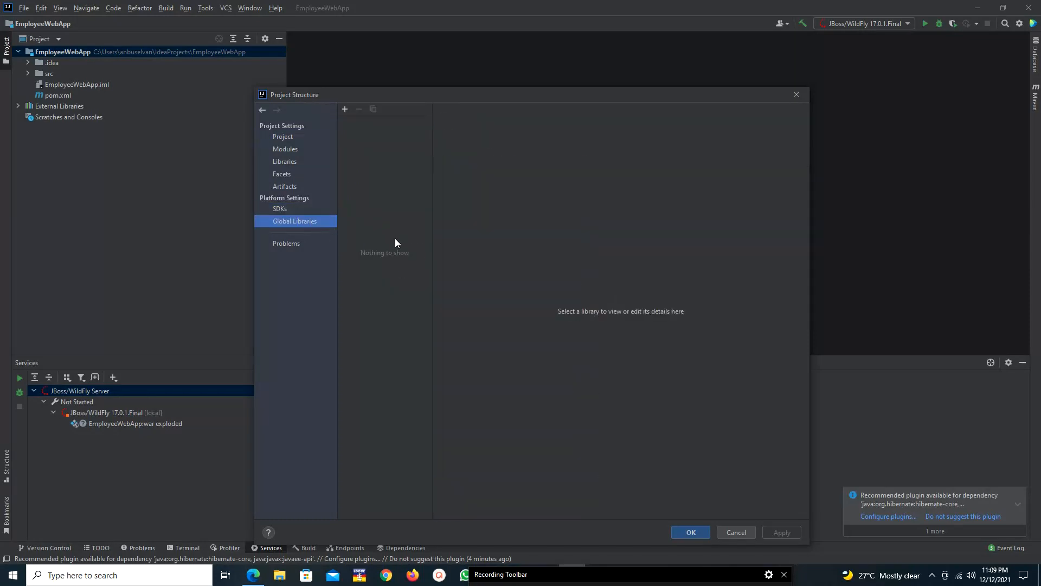
click(302, 211)
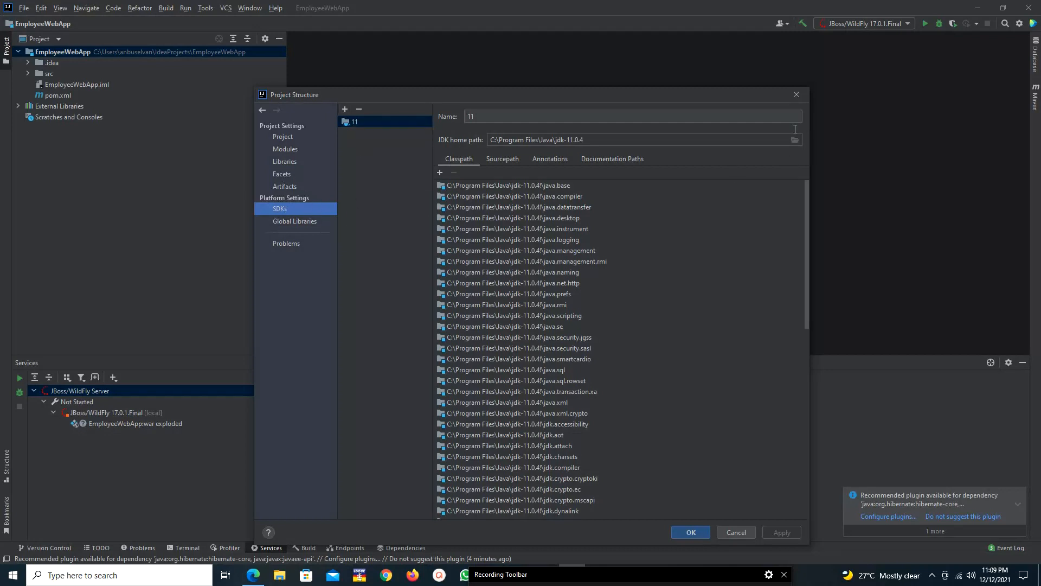
click(797, 95)
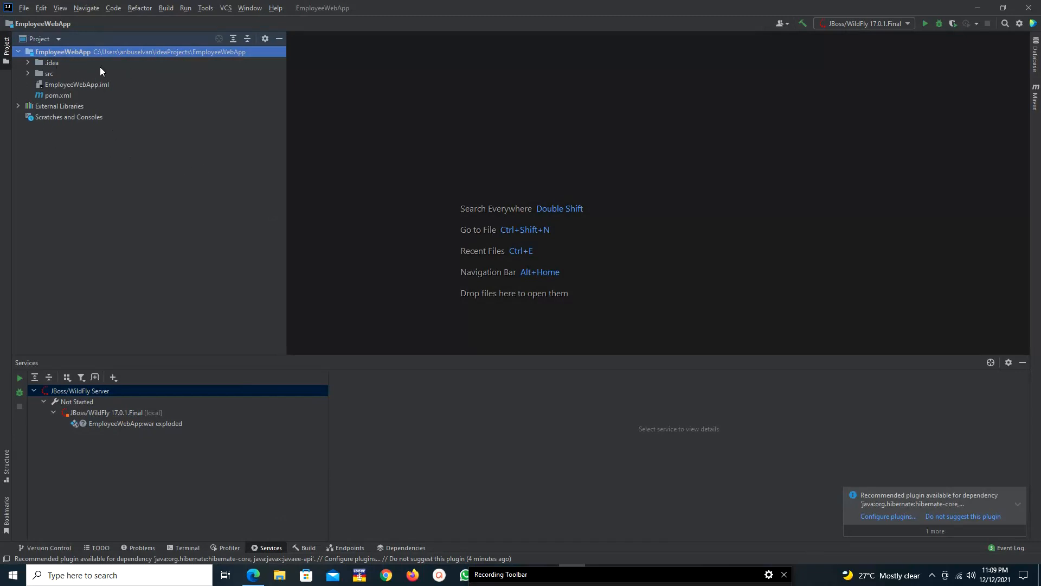
- Expand src/main with its java, resources and webapp folders in the project tree, and select the WEB-INF folder
click(28, 74)
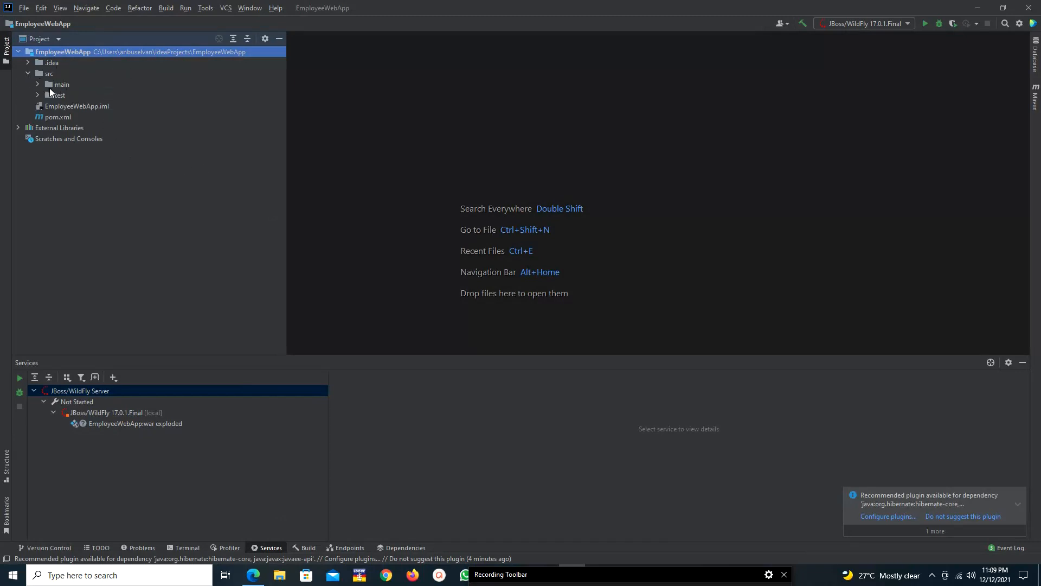
click(37, 84)
click(47, 96)
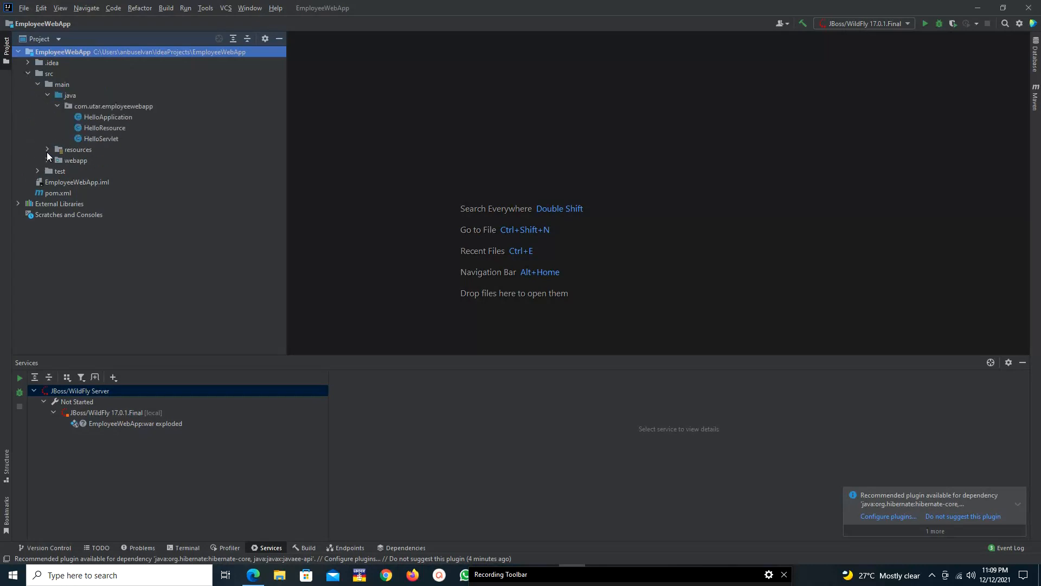
click(47, 150)
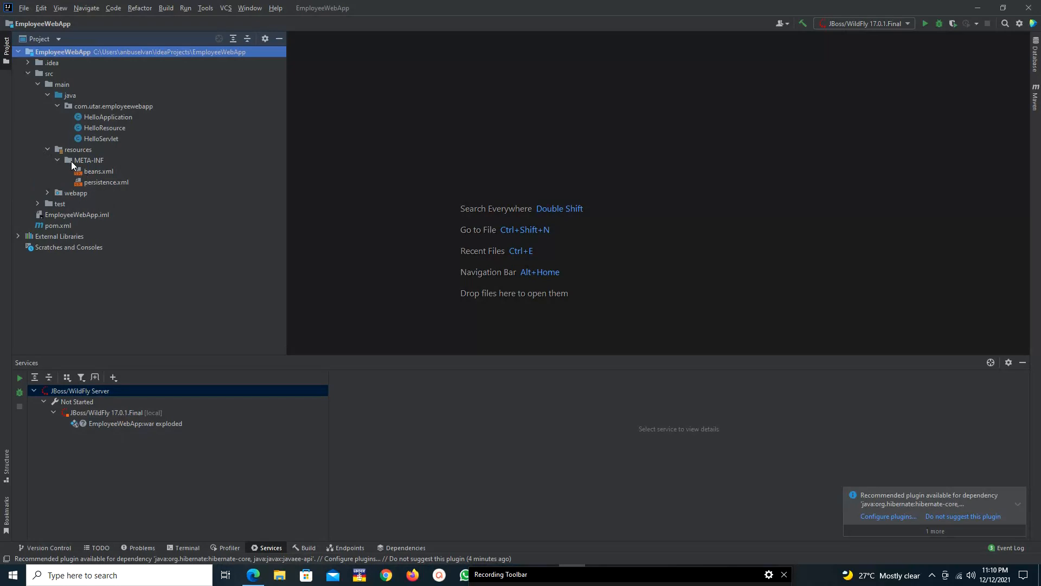
click(47, 193)
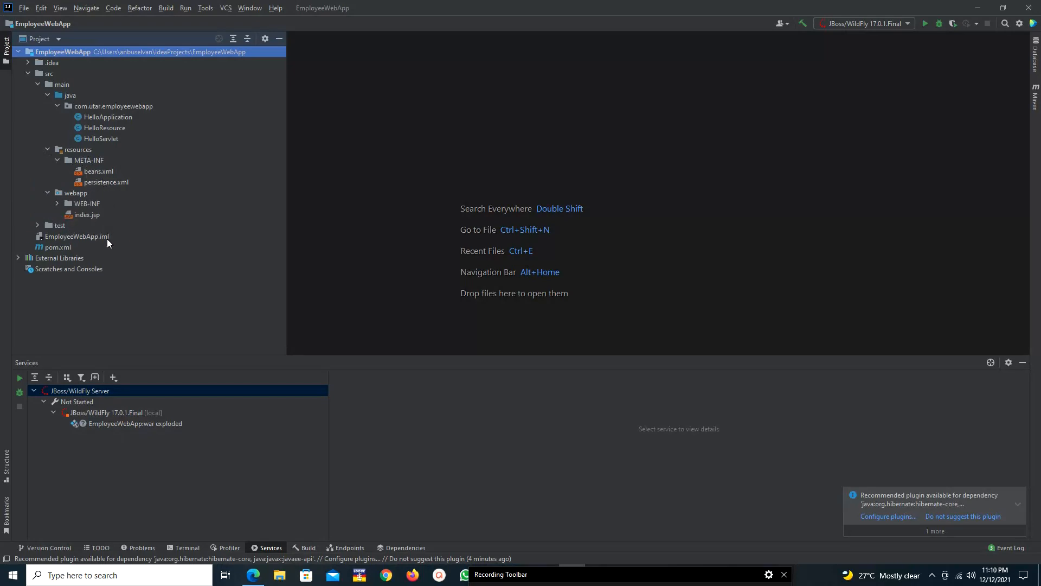
click(58, 204)
click(160, 214)
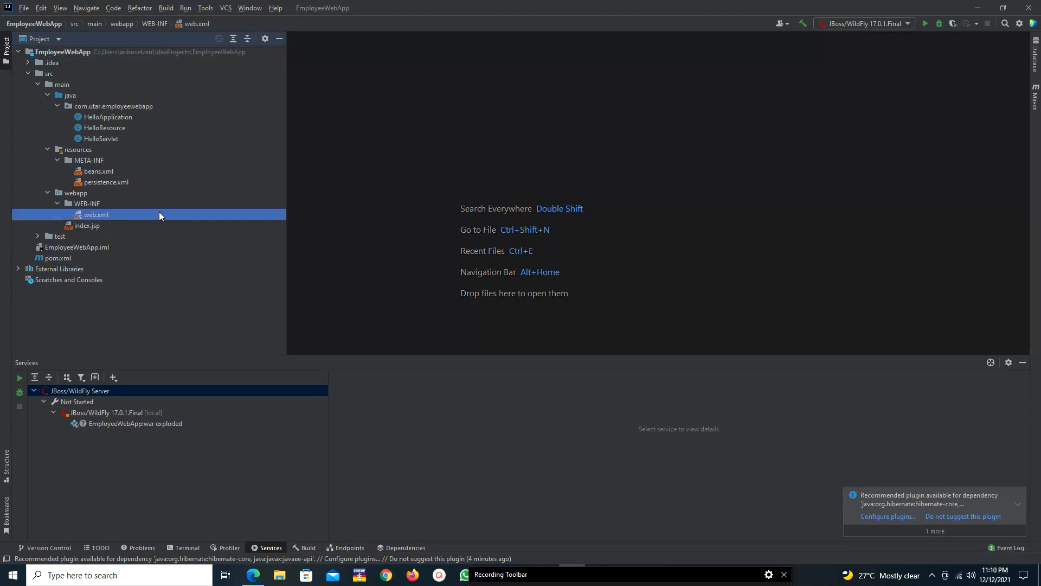
click(96, 204)
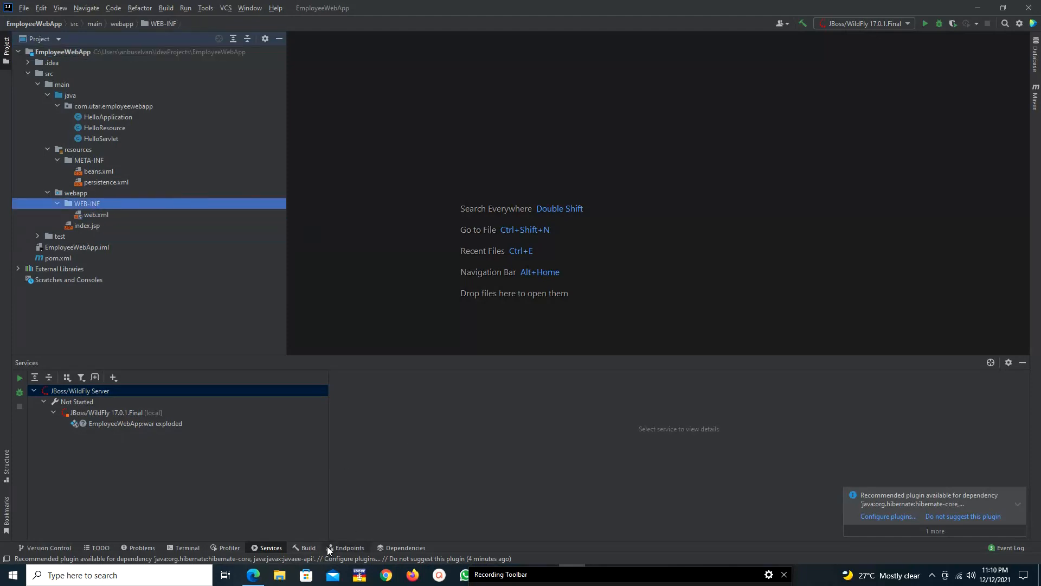
- Minimize the open windows, open the software_UCCD3243 folder on the desktop, and copy the jboss-deployment-structure XML file
click(978, 8)
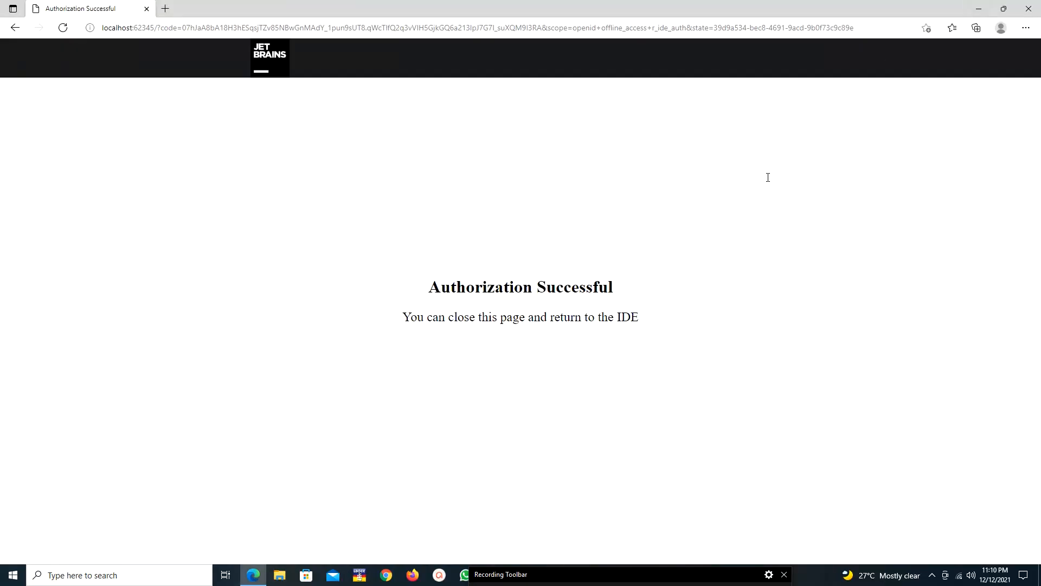
click(978, 8)
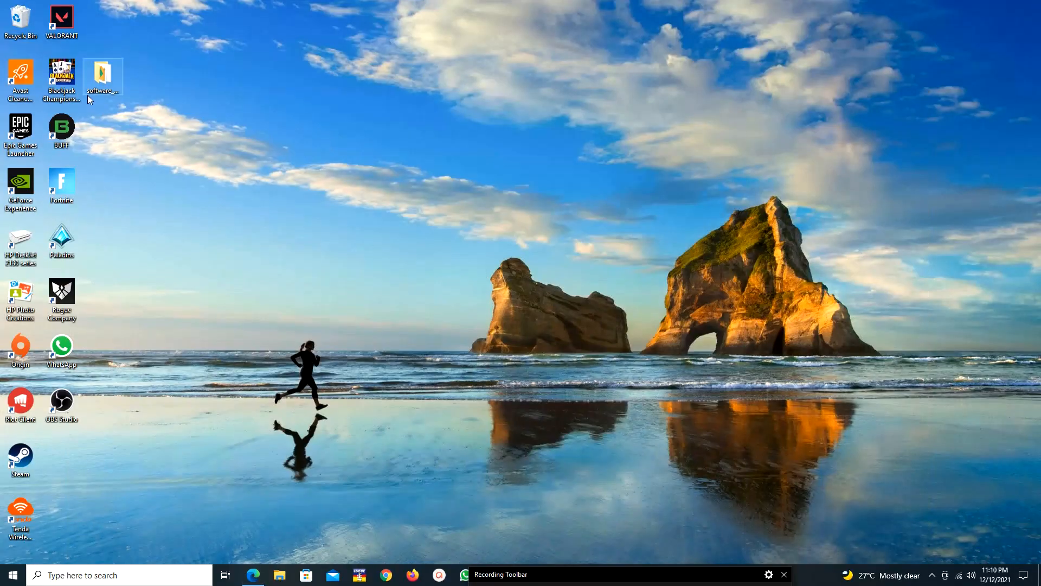
double_click(102, 74)
click(312, 222)
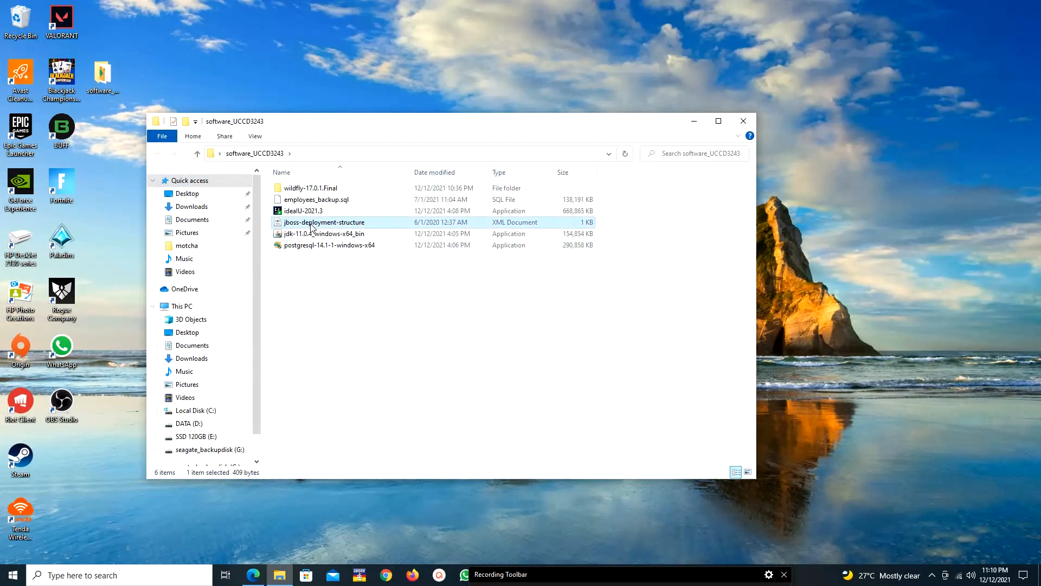
right_click(310, 223)
click(378, 434)
drag(739, 576, 867, 433)
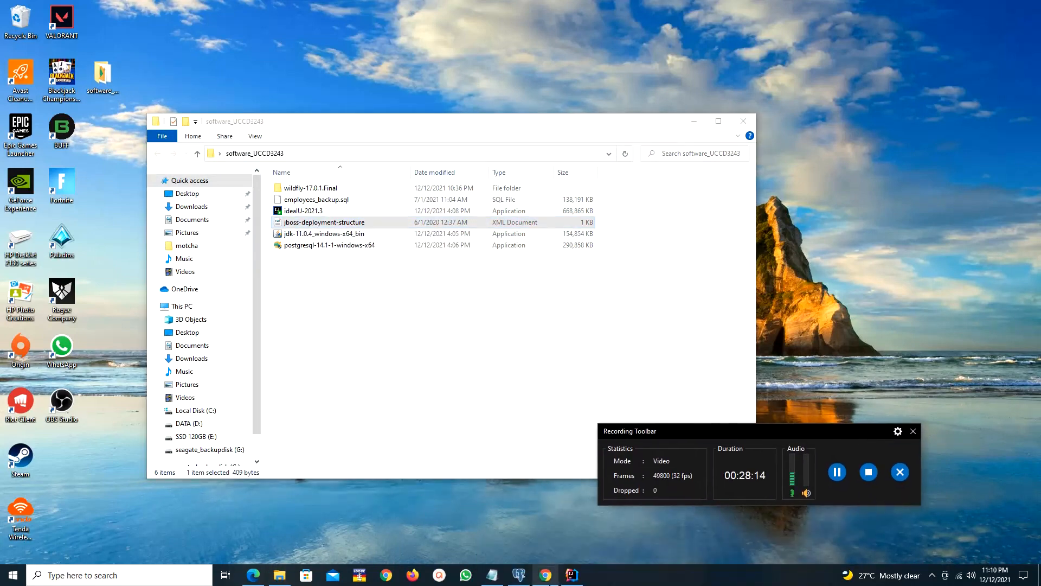
- Switch to IntelliJ IDEA, paste jboss-deployment-structure.xml into the WEB-INF folder under its original name, and close its editor
click(572, 575)
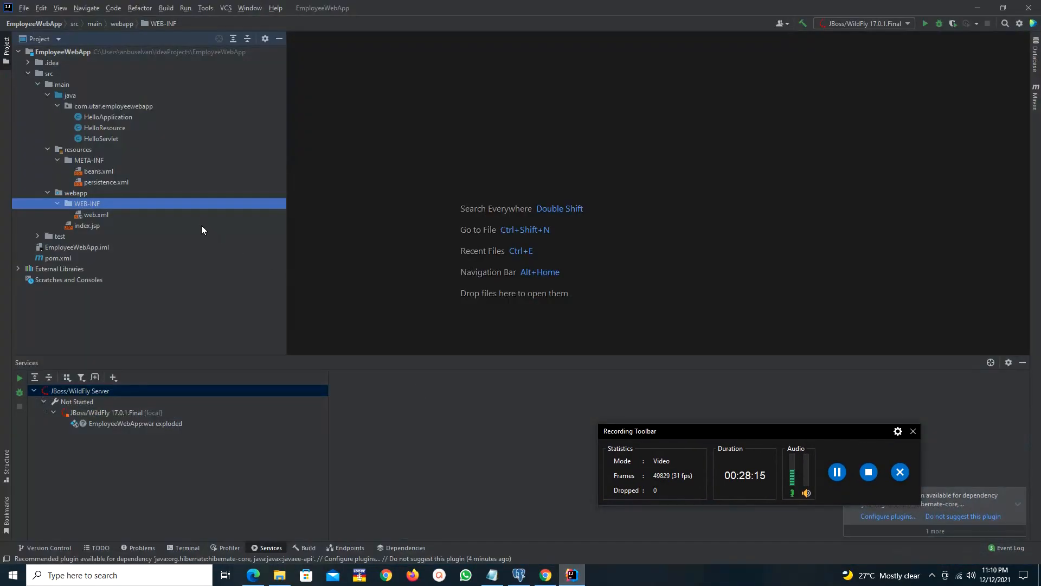
right_click(96, 208)
click(123, 257)
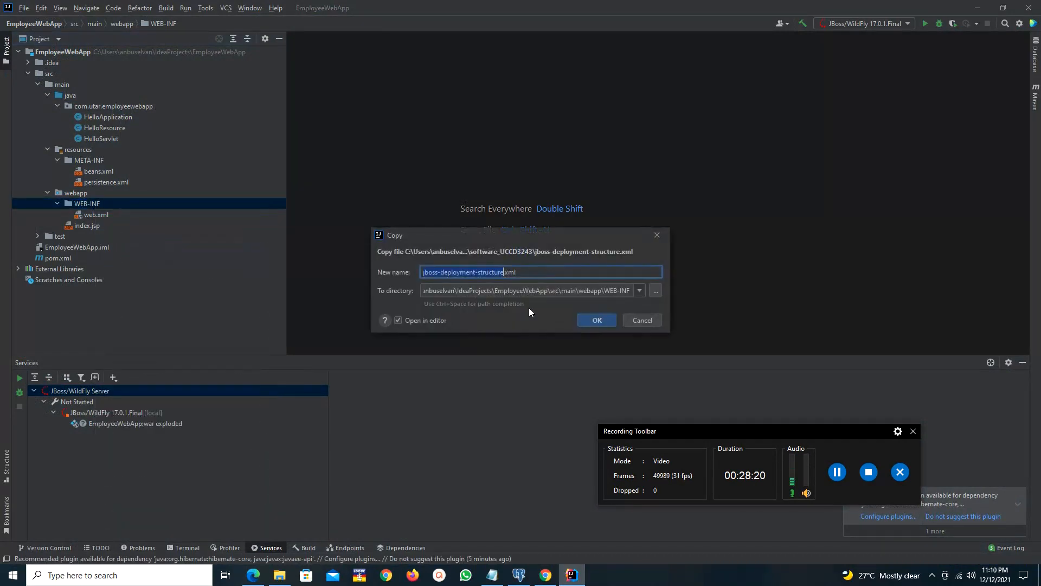
click(595, 319)
click(141, 216)
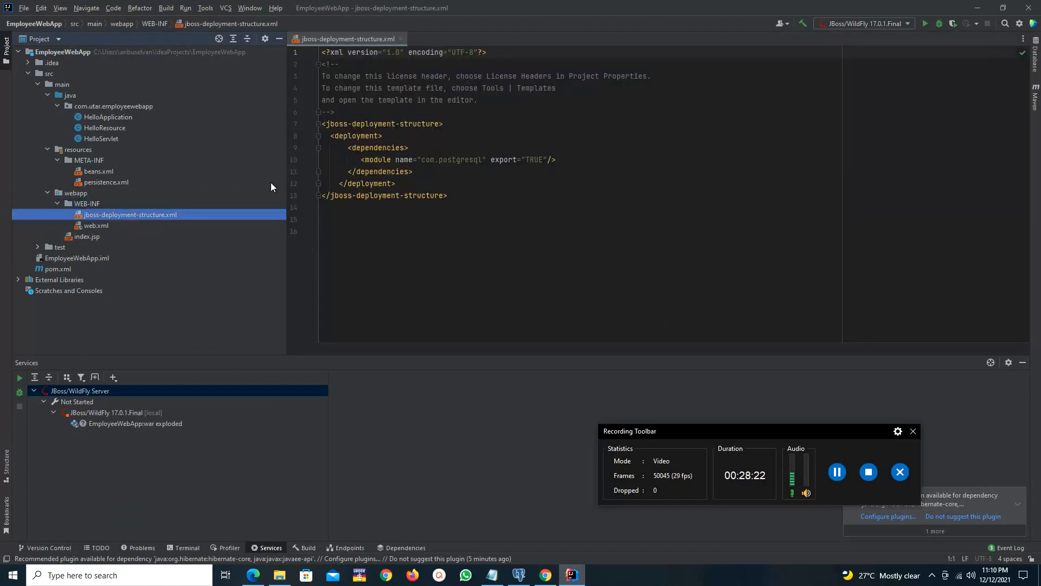
click(400, 39)
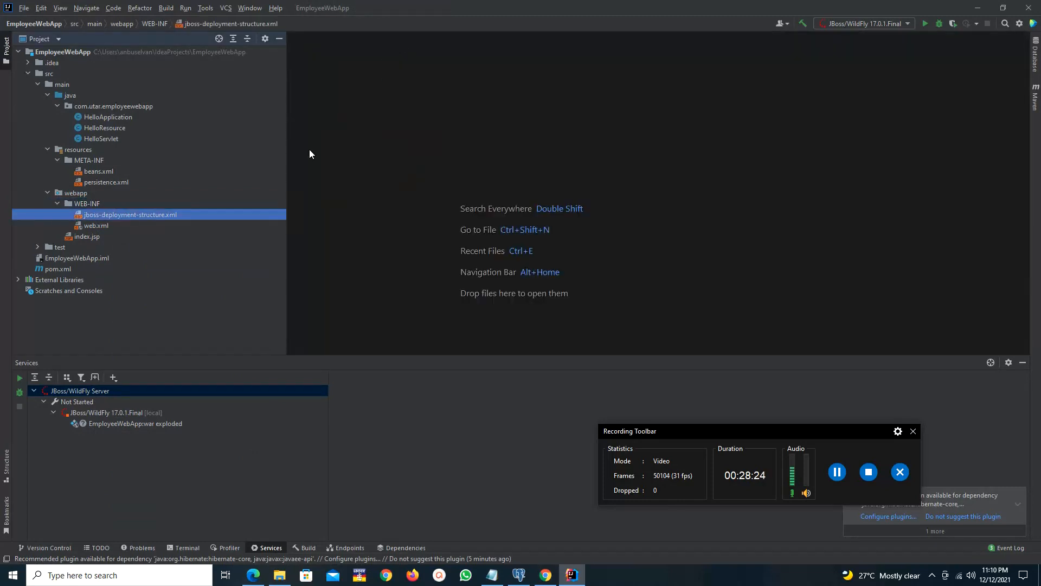
click(83, 206)
click(115, 215)
- In the Project Structure artifacts, include the EmployeeWebApp:war archive in the project build, and apply the change
click(26, 8)
click(70, 81)
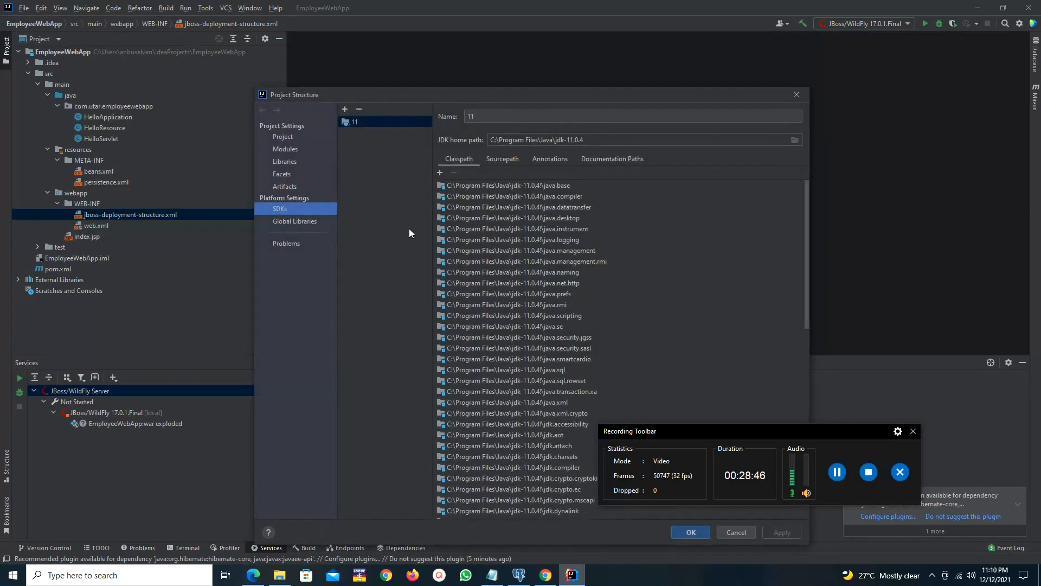
click(304, 186)
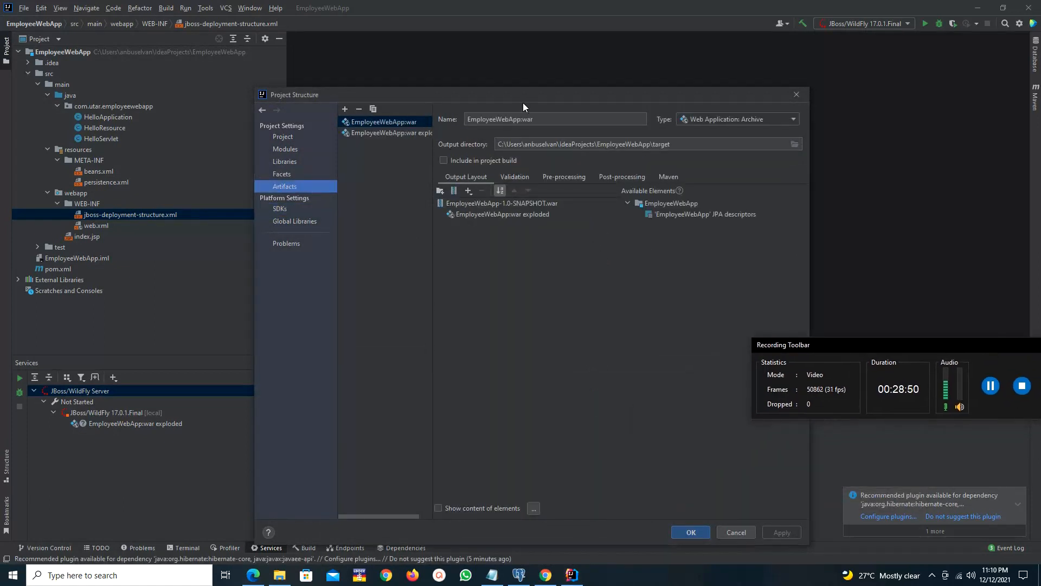
drag(474, 93, 411, 88)
click(341, 127)
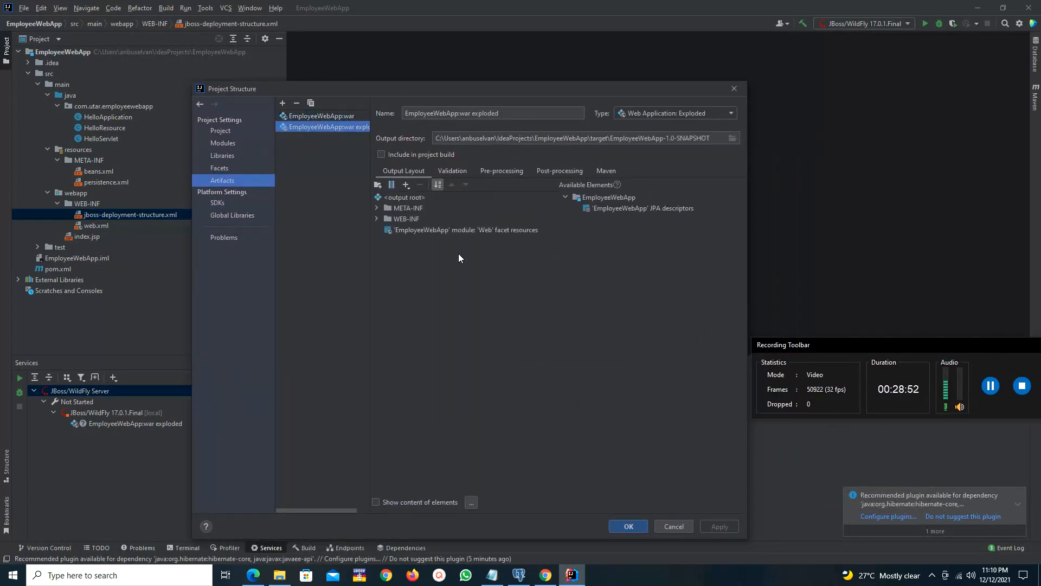
click(340, 117)
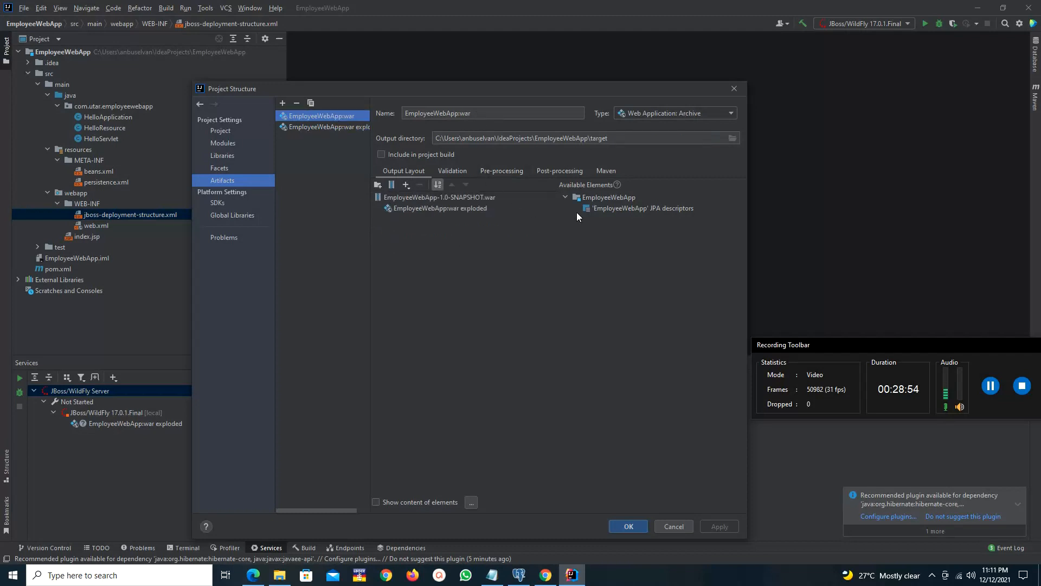
click(381, 155)
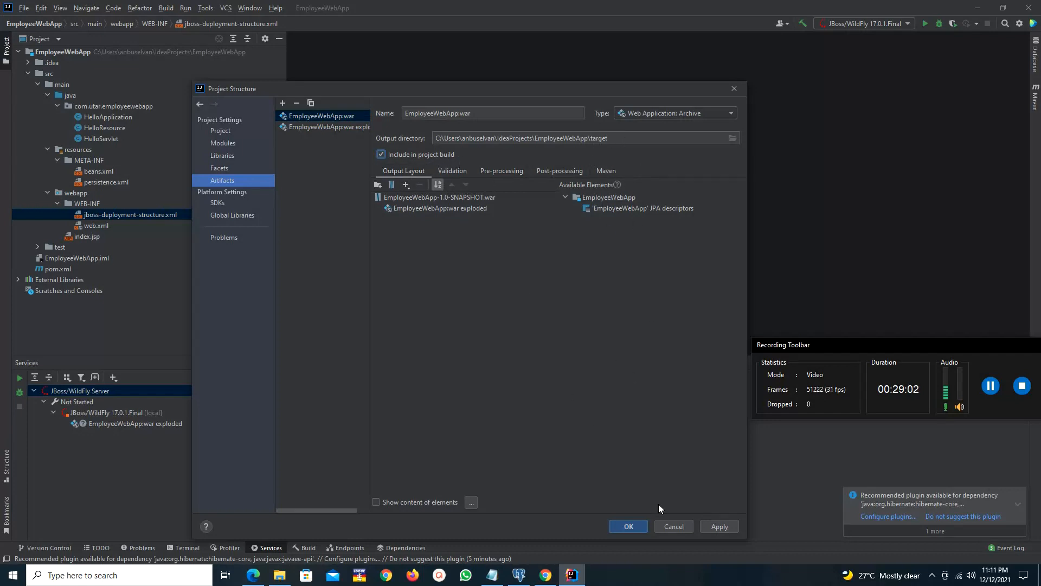
click(719, 526)
click(629, 526)
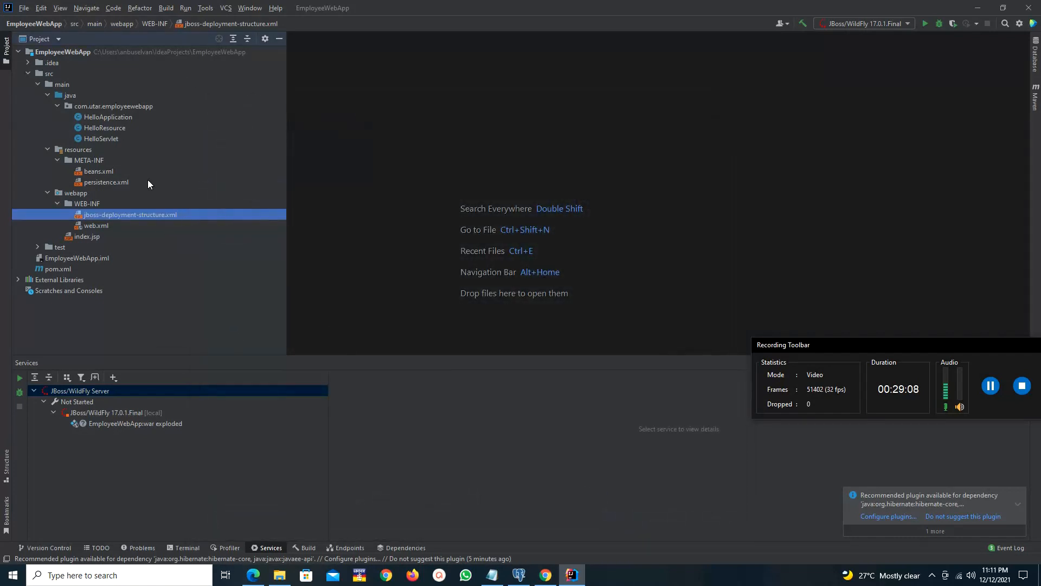
- Run the JBoss/WildFly 17.0.1.Final server configuration, enlarge its output area, and dismiss the Hibernate plugin suggestion
click(125, 411)
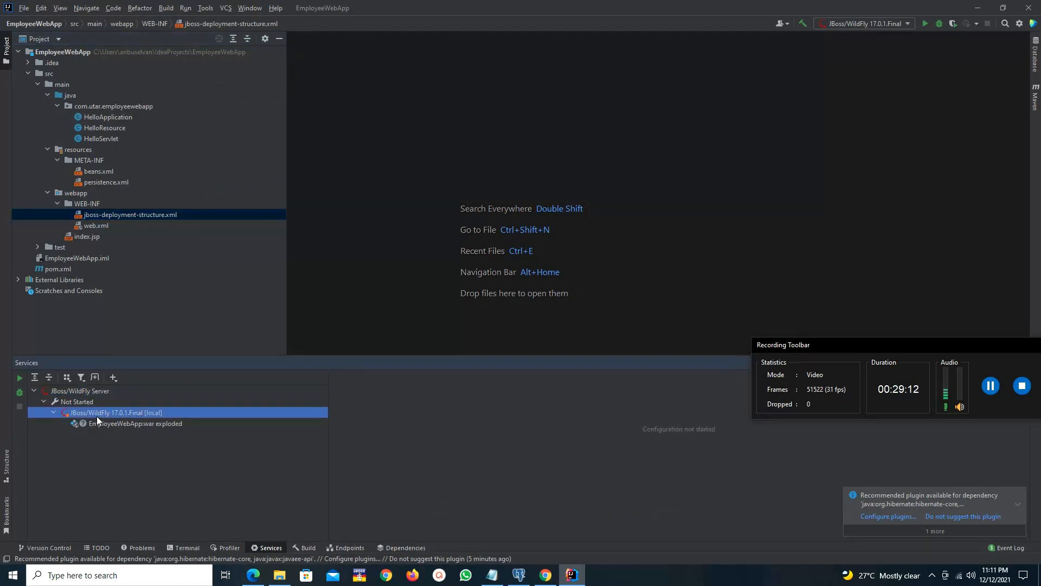
right_click(97, 413)
click(145, 411)
drag(863, 344, 907, 524)
drag(733, 361, 719, 320)
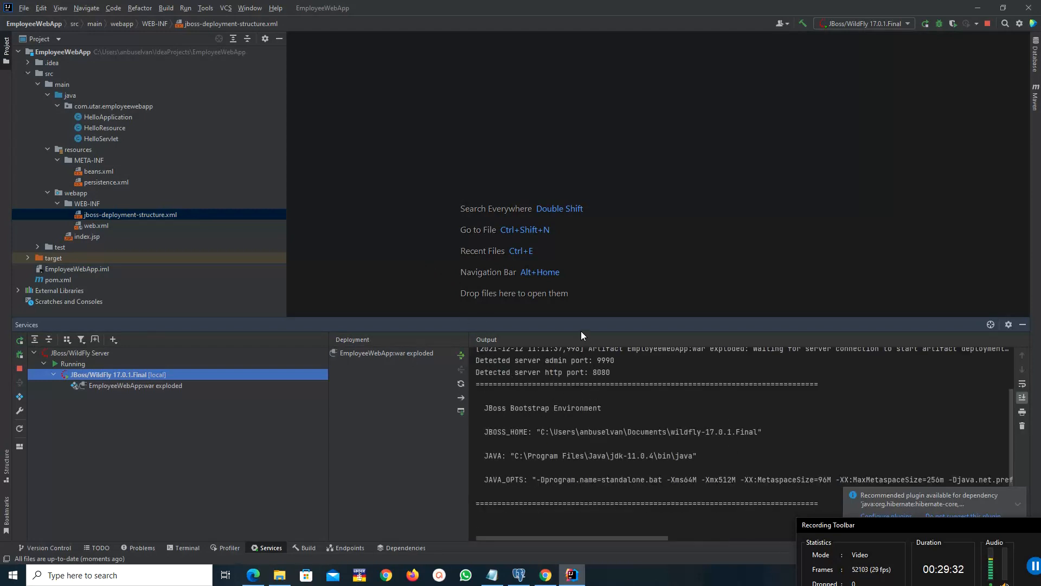
drag(581, 331, 583, 297)
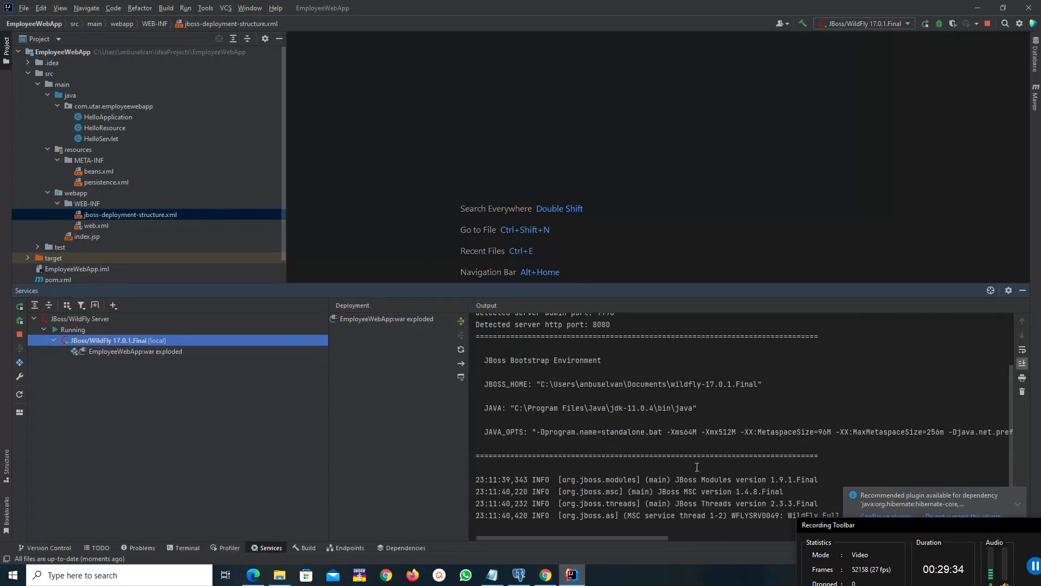
drag(906, 529, 869, 539)
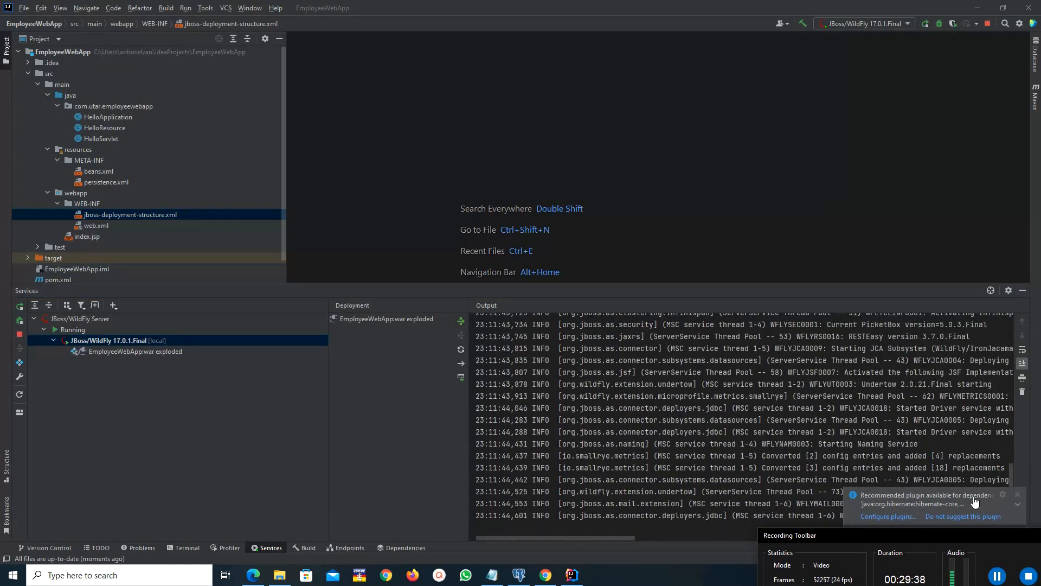
click(1018, 494)
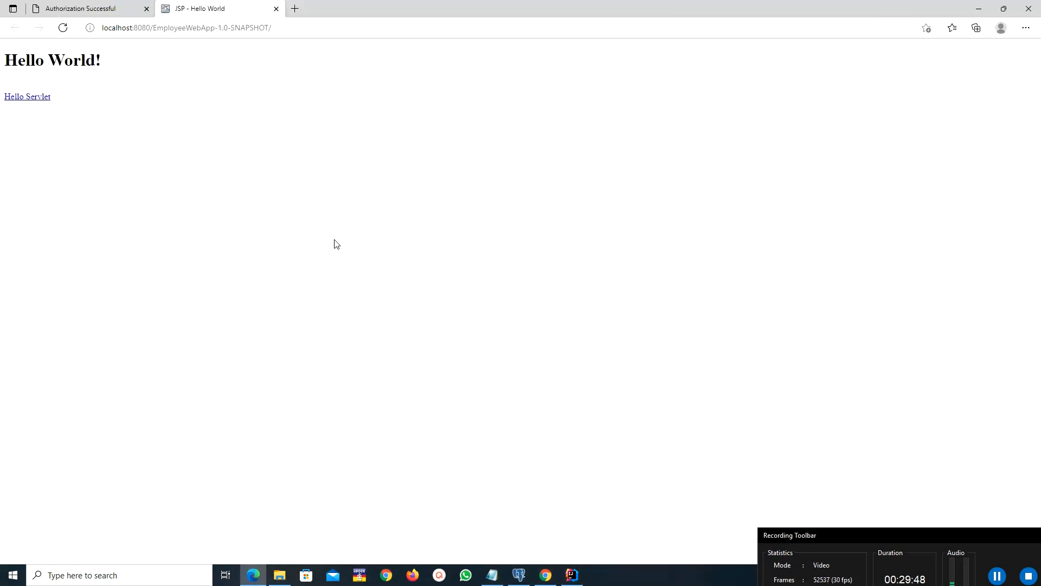
- Try the Hello Servlet link on the deployed Hello World page and close both browser pages
click(38, 99)
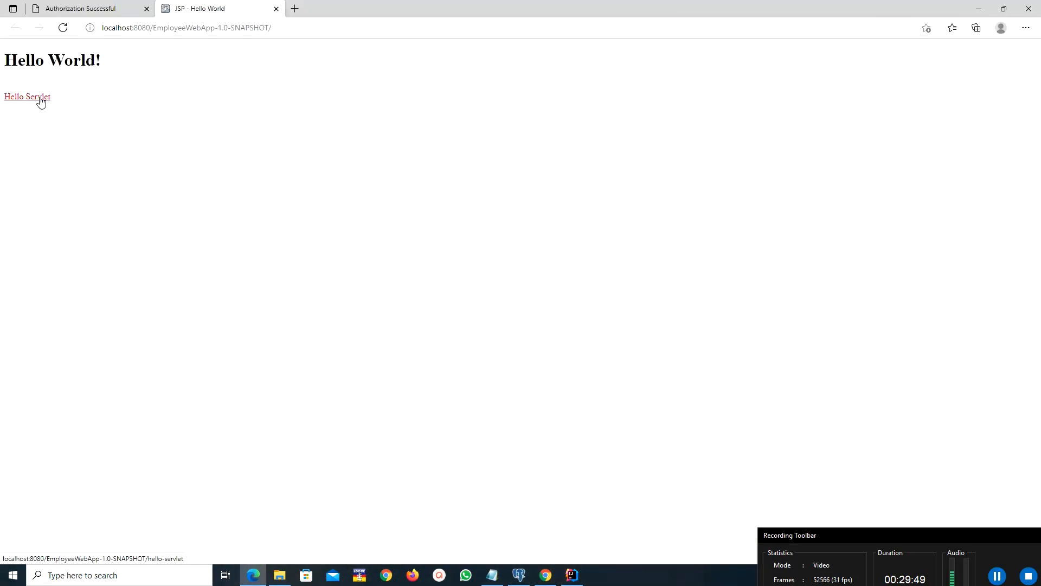
click(276, 9)
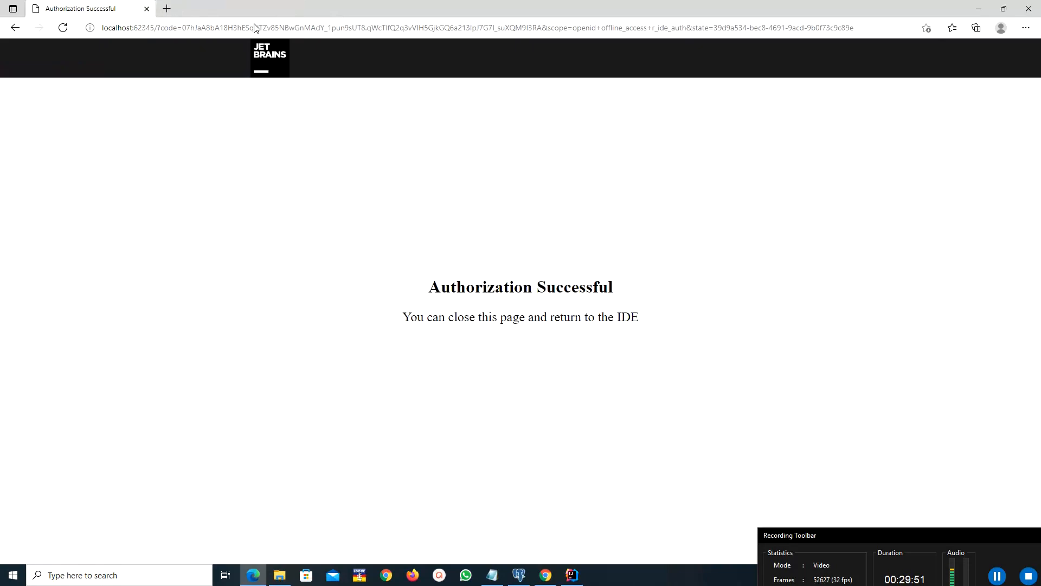
click(147, 10)
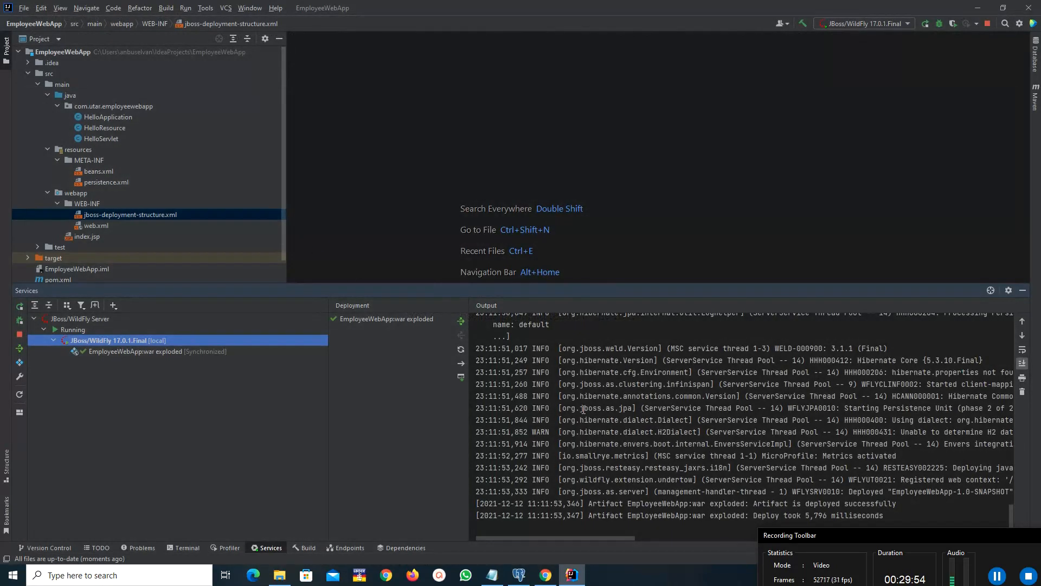
- Check the target folder for the built EmployeeWebApp-1.0-SNAPSHOT.war, collapse the folder, and reduce the height of the server output area
click(27, 257)
scroll(122, 261, down, 2)
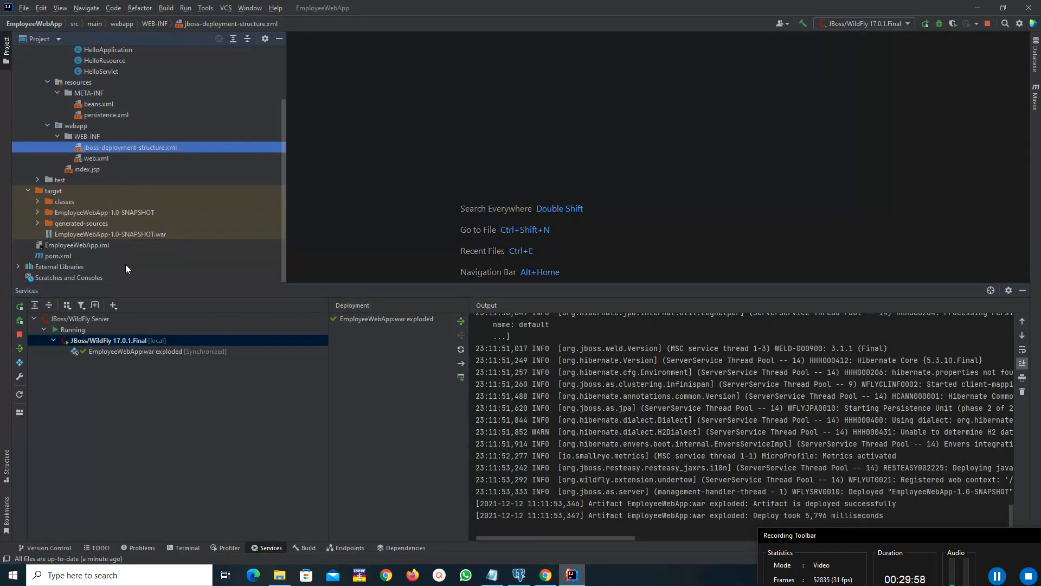
click(106, 233)
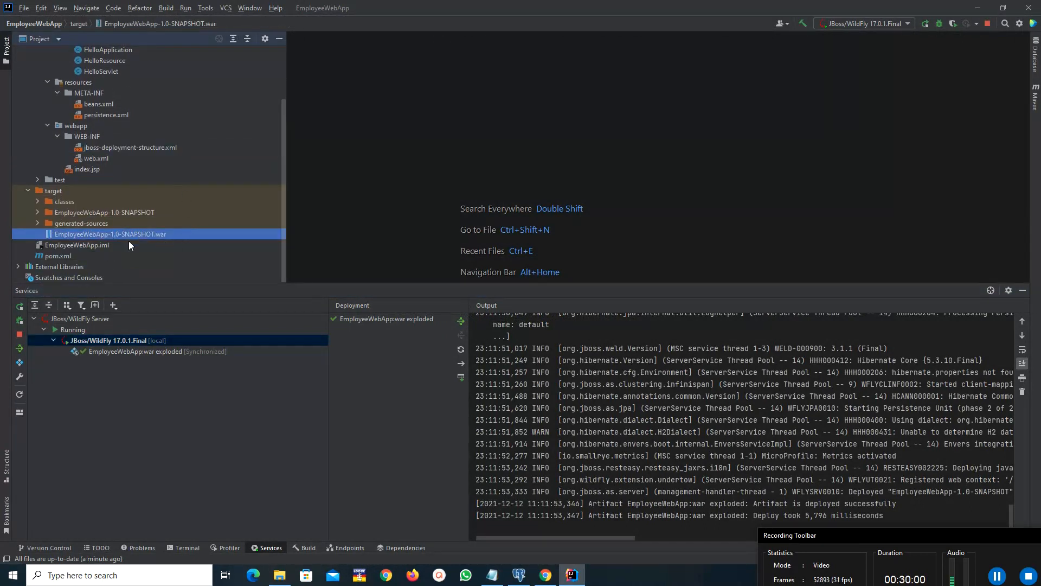
click(27, 190)
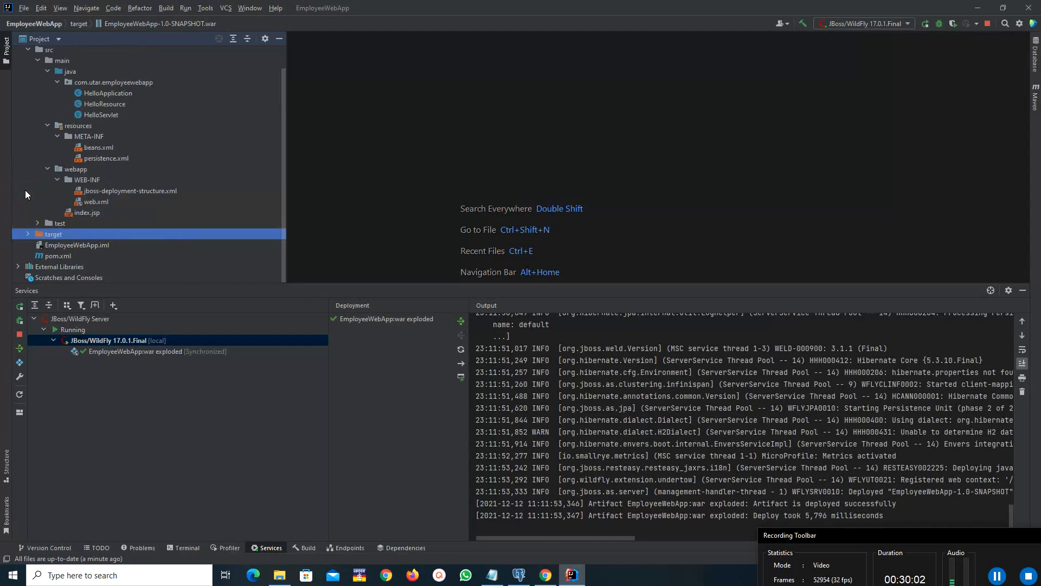
scroll(161, 160, up, 2)
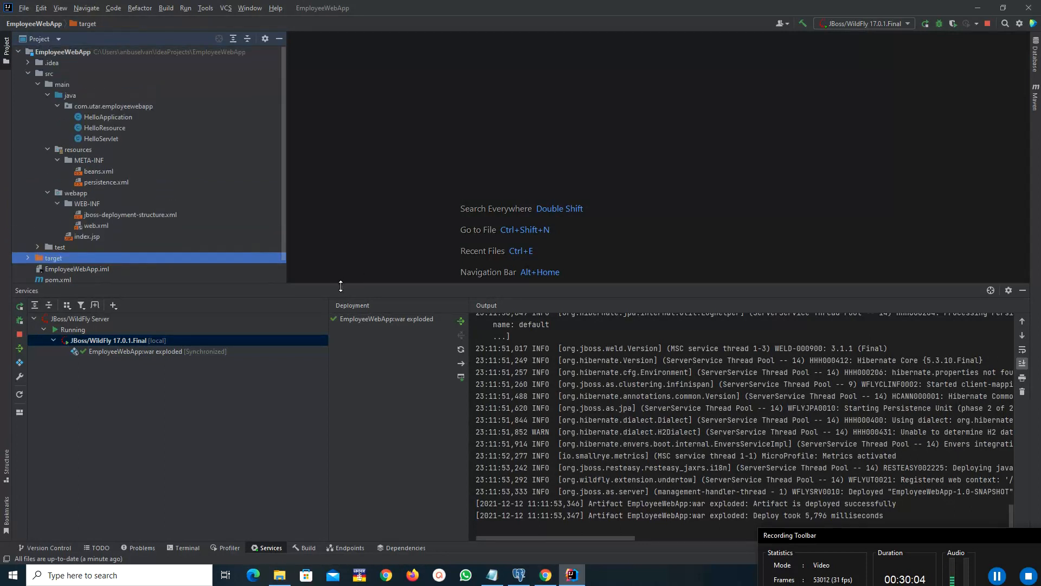
drag(340, 286, 341, 340)
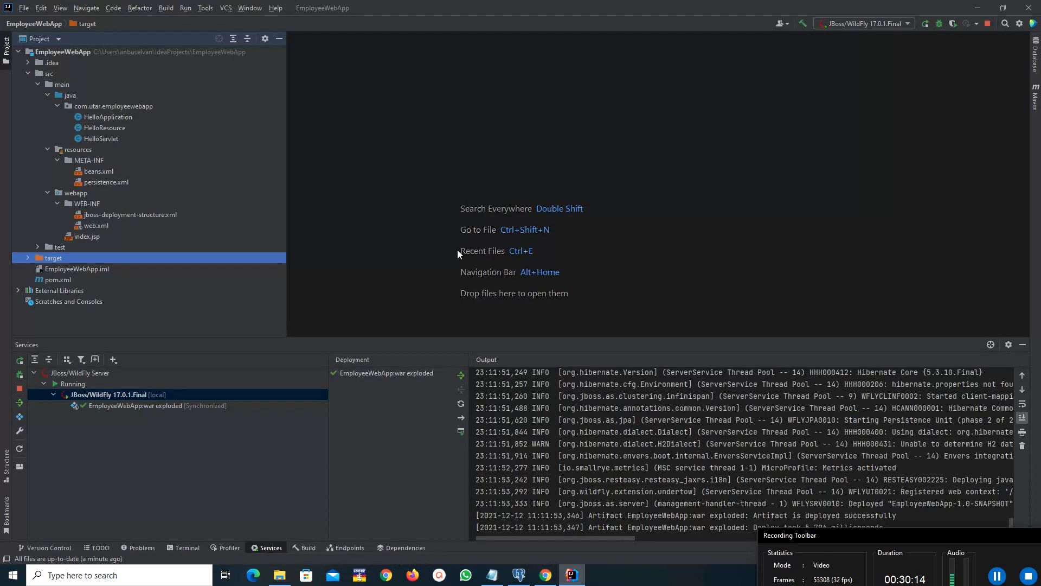
- Open the IDE settings for JavaScript libraries under Languages & Frameworks
key(ctrl+alt+s)
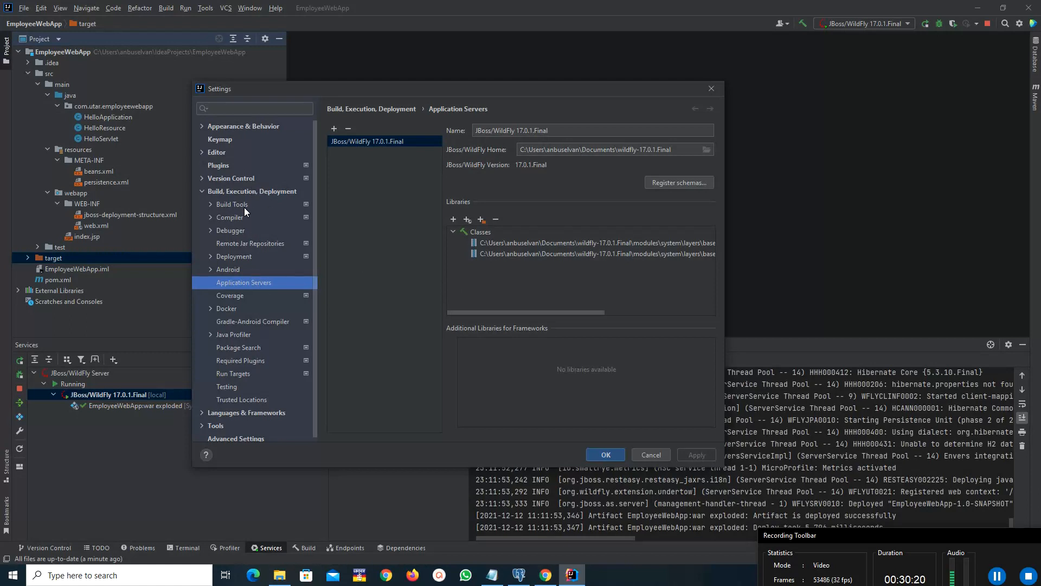
click(232, 410)
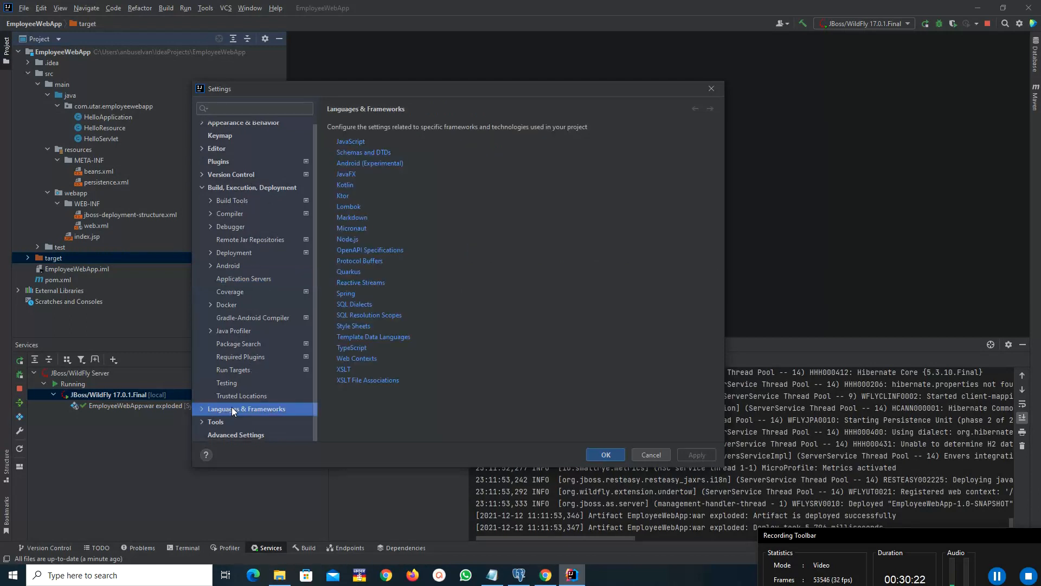
click(203, 409)
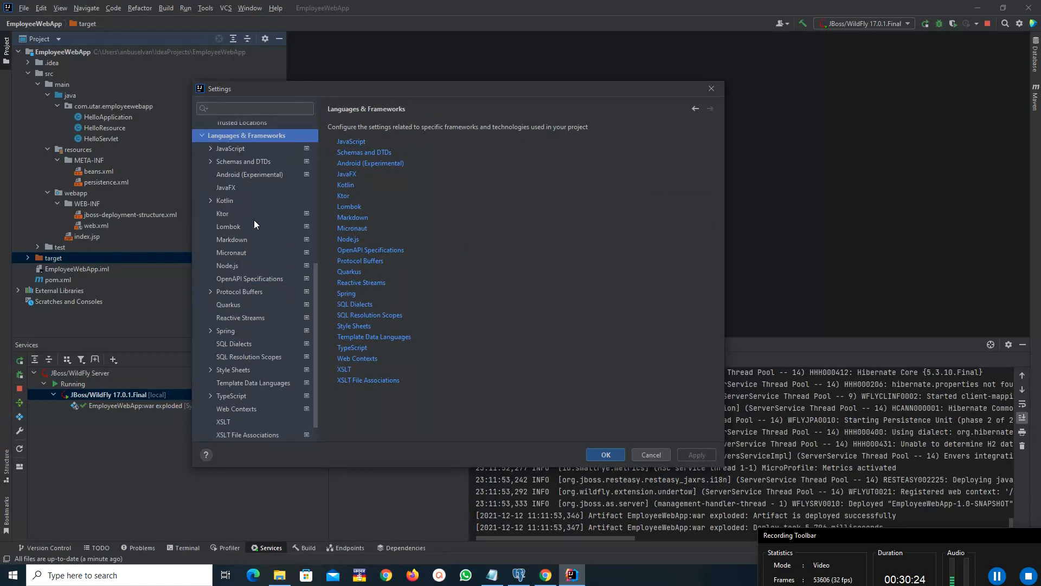
click(243, 148)
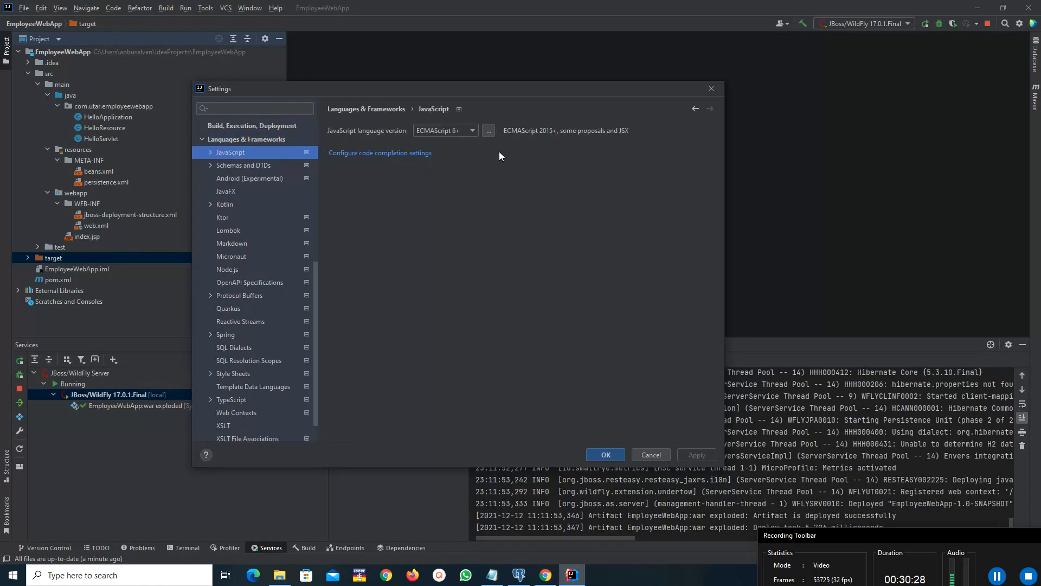
click(210, 153)
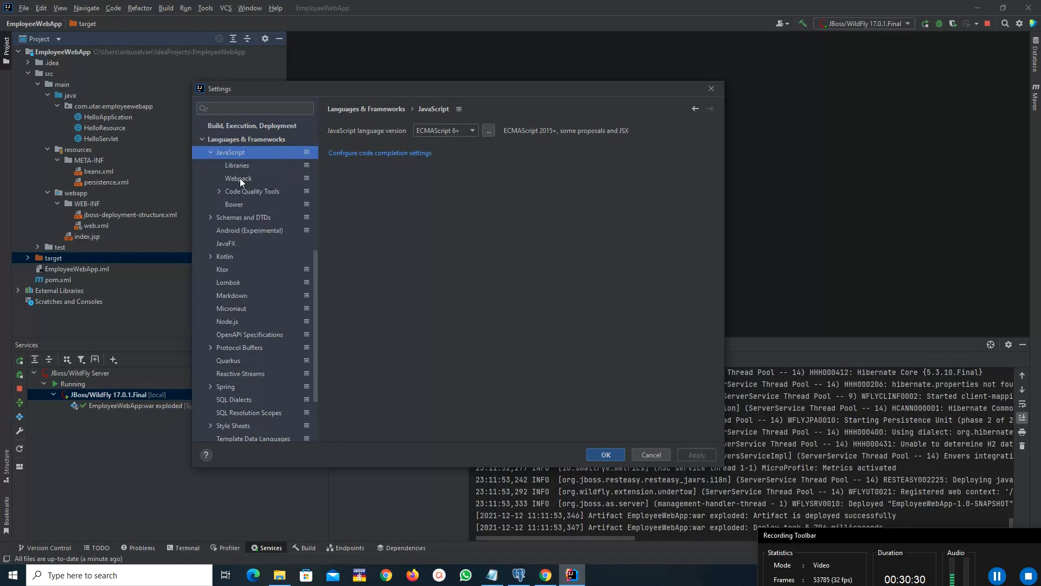
key(Down)
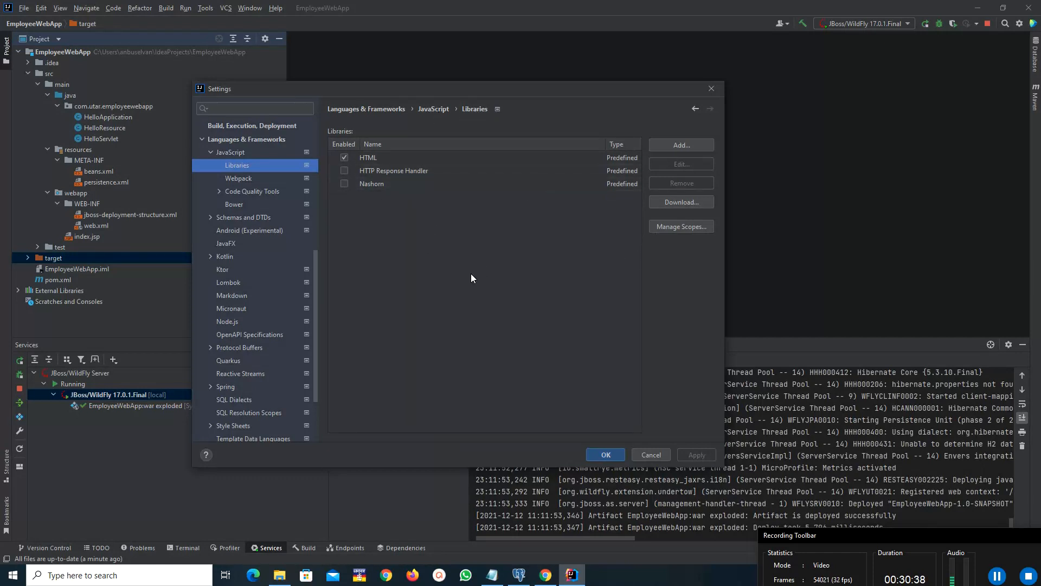
click(694, 145)
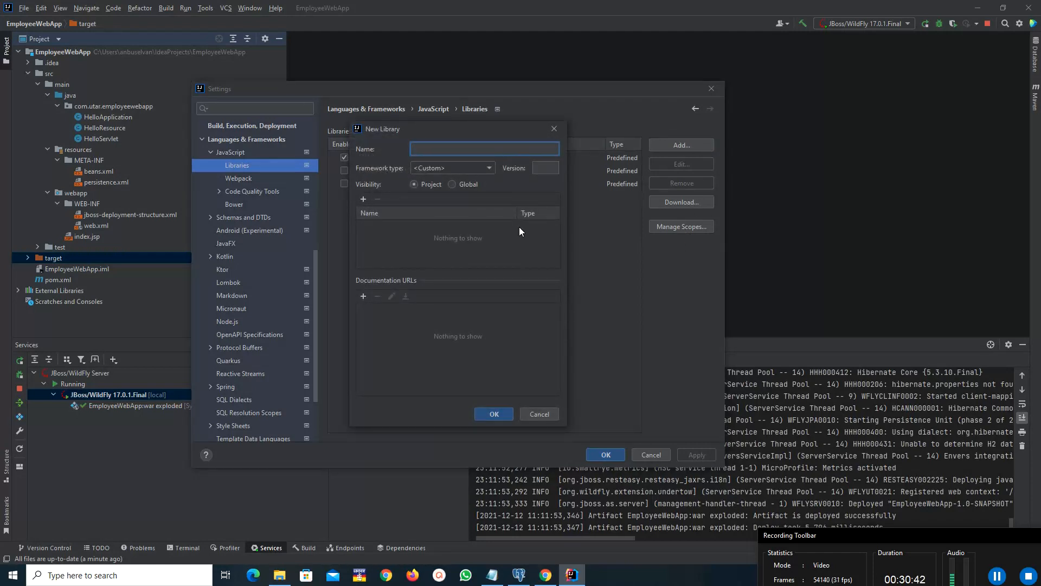
drag(493, 129, 487, 214)
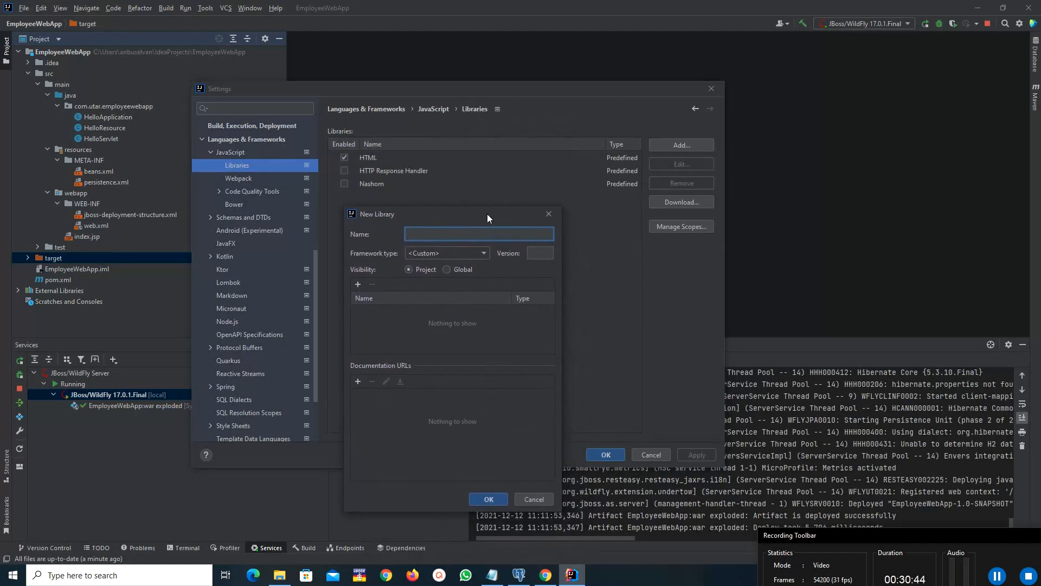
click(547, 215)
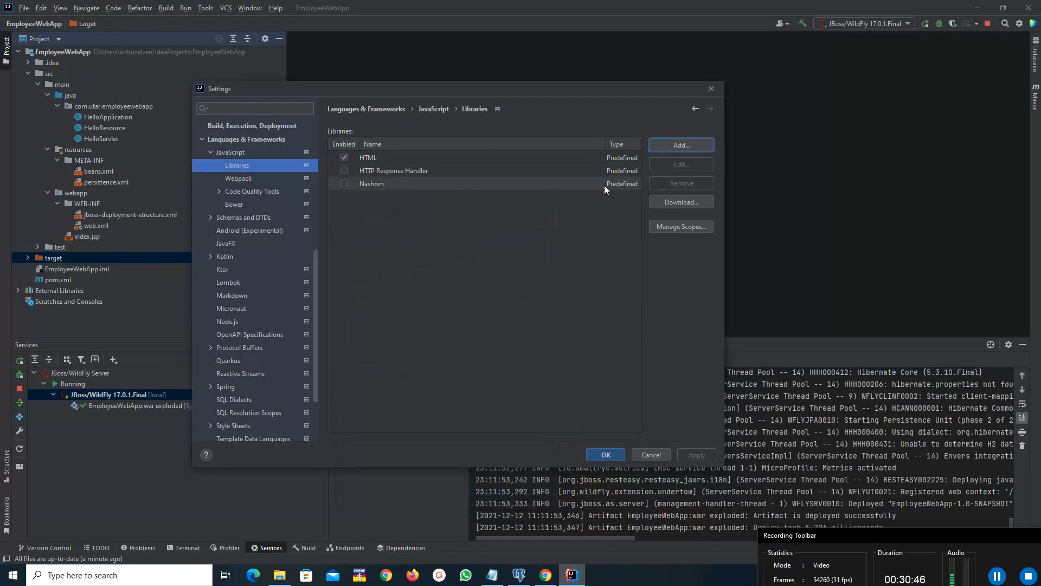
- Open the list of downloadable TypeScript community stubs for JavaScript libraries and enlarge its dialog in width and height
click(688, 204)
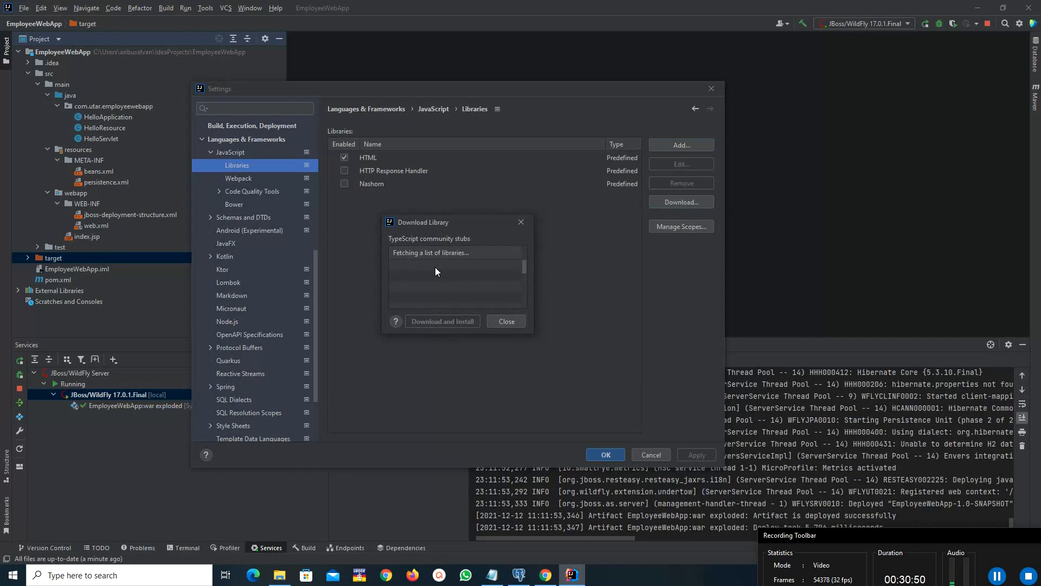
click(520, 222)
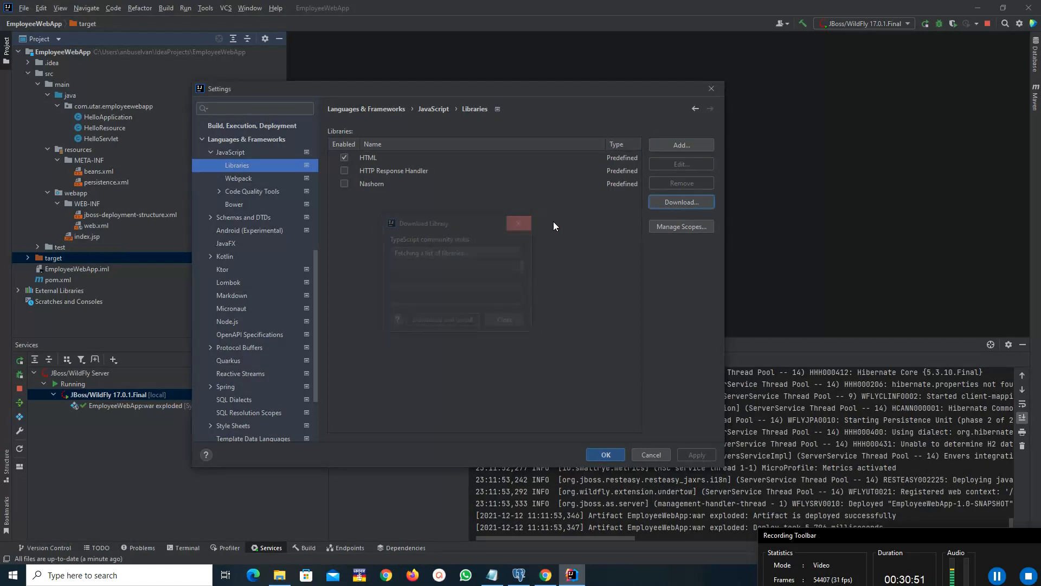
click(675, 202)
drag(535, 270, 616, 270)
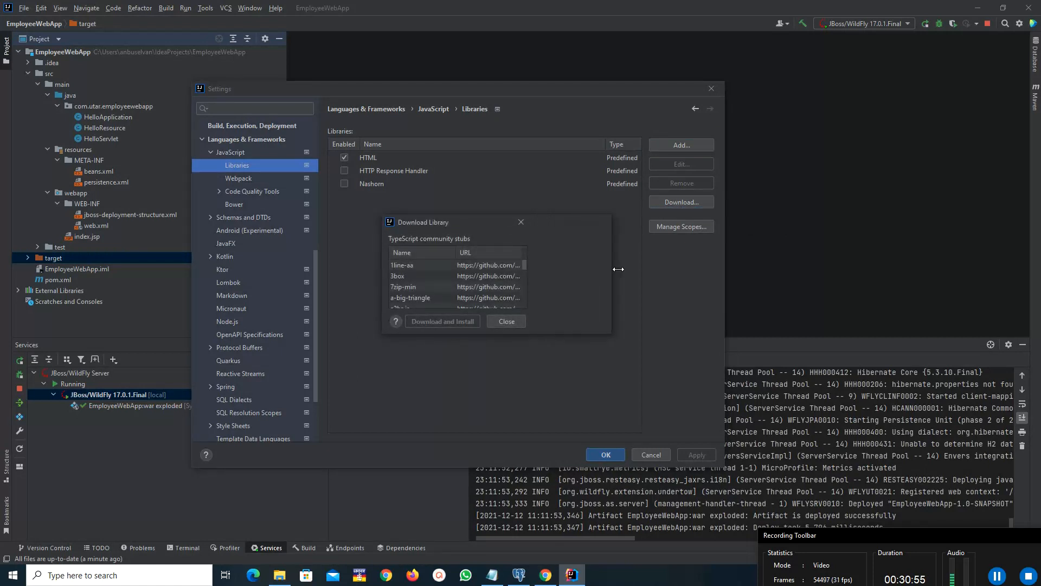
drag(493, 331, 480, 409)
- Download and install the jquery library from the TypeScript community stubs and accept the settings
scroll(463, 324, down, 10)
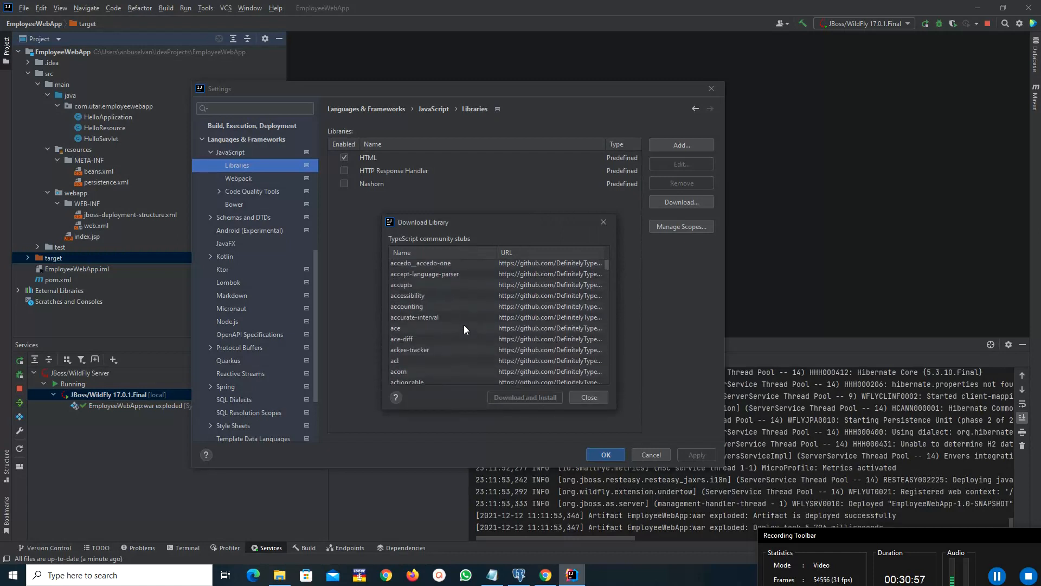
scroll(463, 324, down, 15)
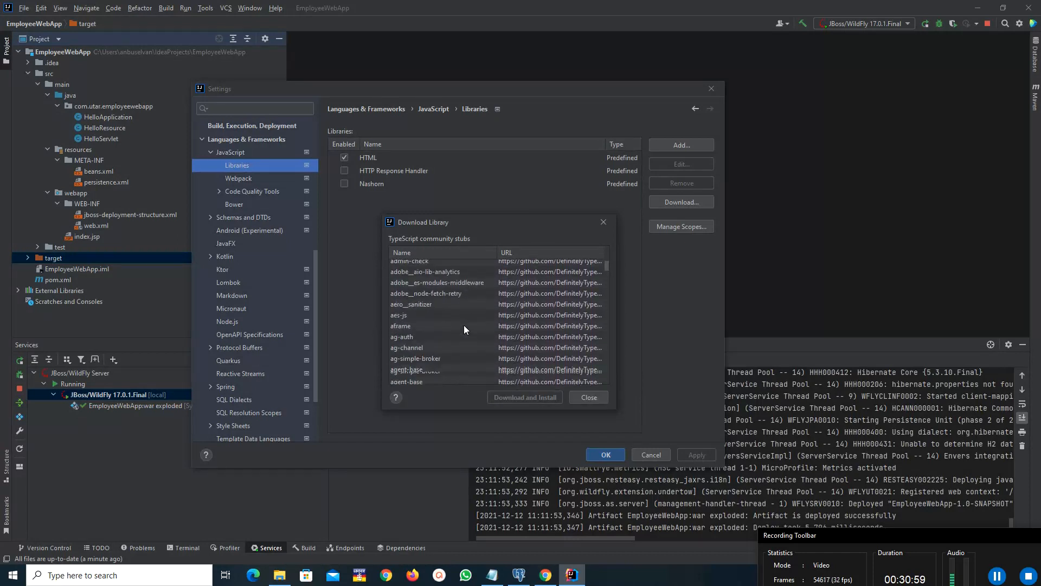
scroll(464, 324, down, 15)
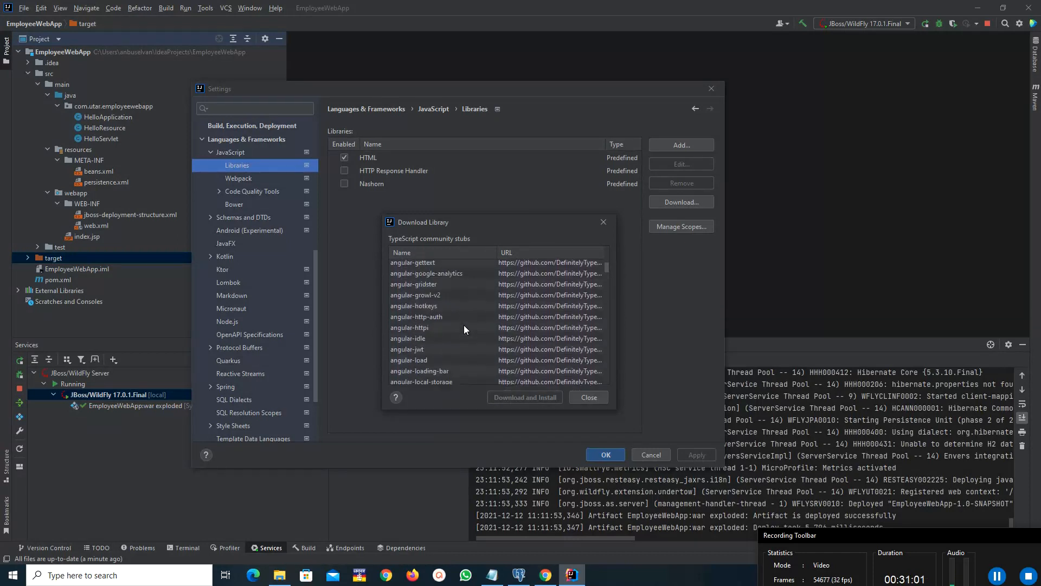
scroll(463, 324, down, 10)
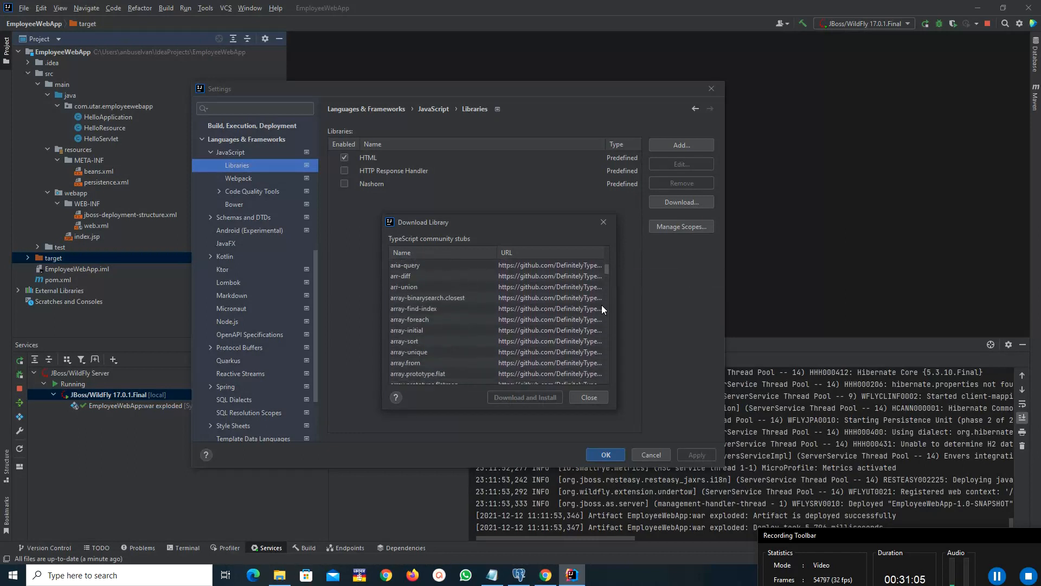
drag(607, 262, 602, 327)
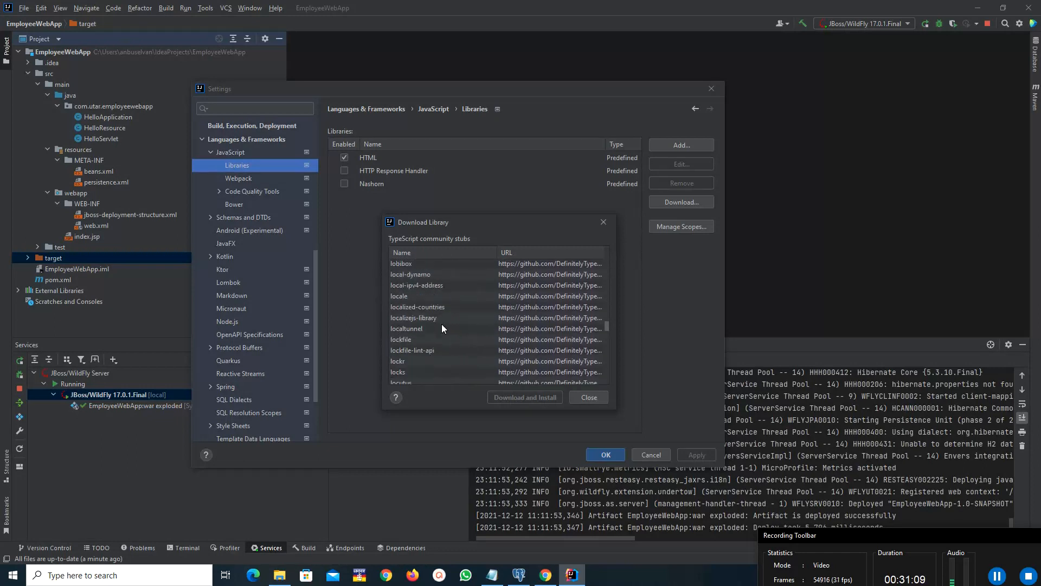
scroll(441, 324, up, 15)
scroll(608, 267, up, 20)
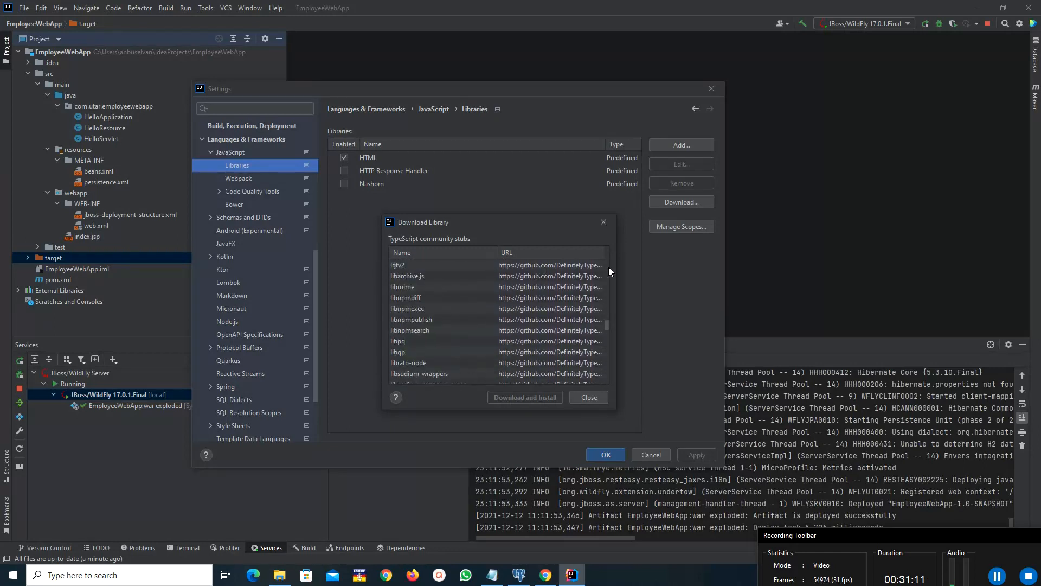
scroll(607, 269, up, 20)
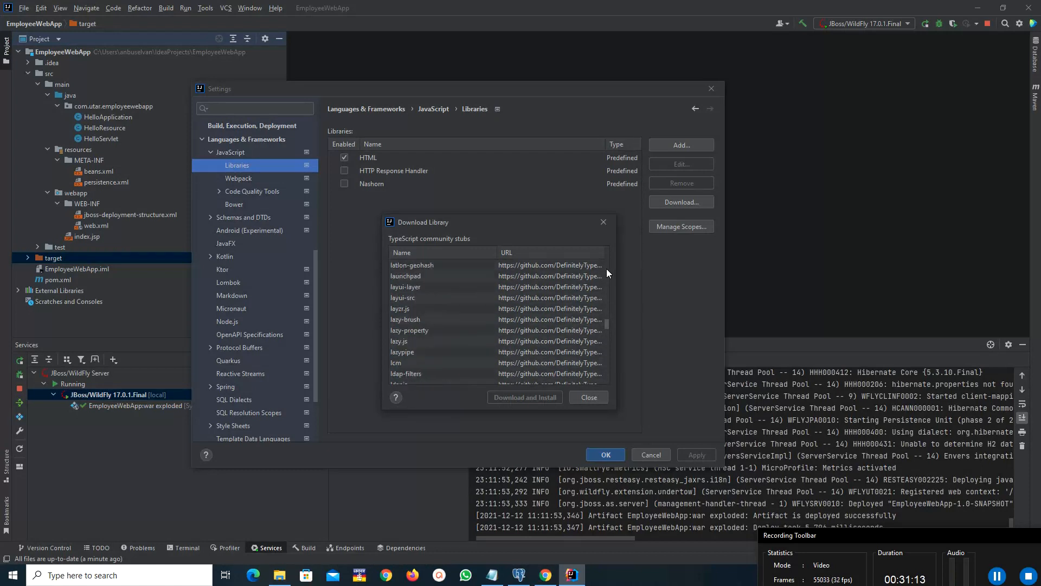
scroll(607, 268, up, 20)
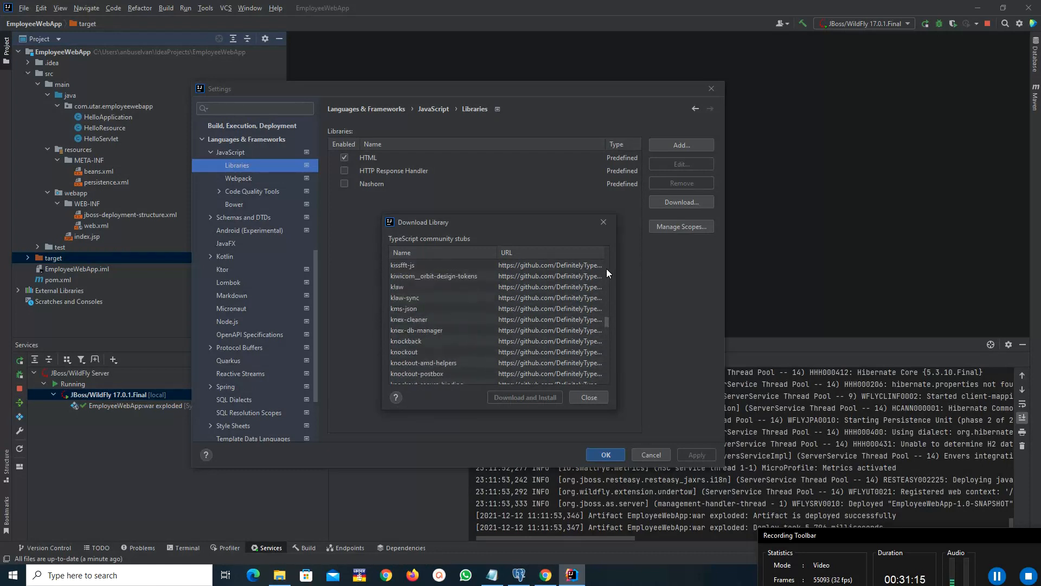
scroll(419, 326, up, 15)
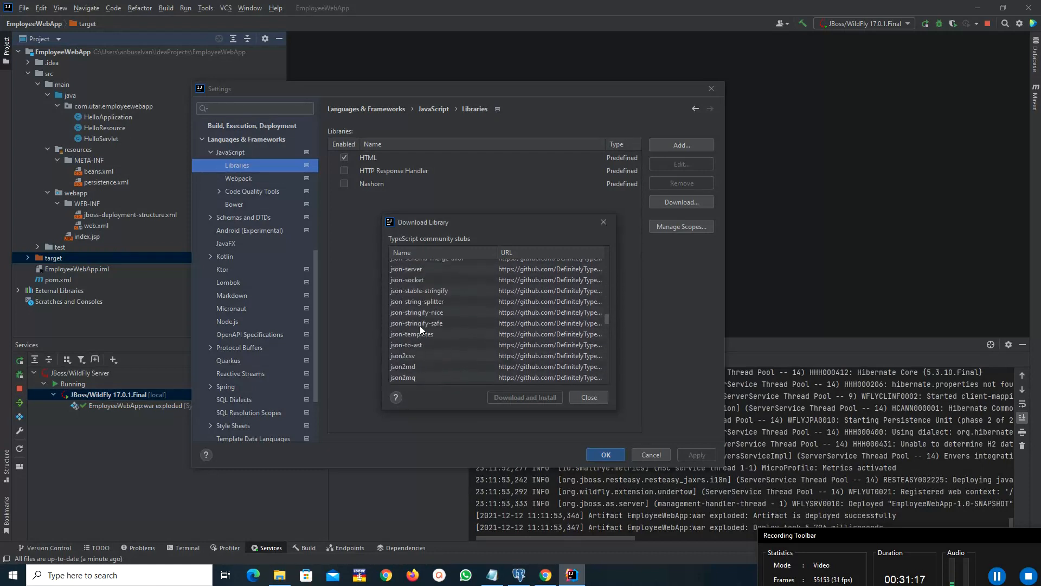
scroll(421, 326, up, 15)
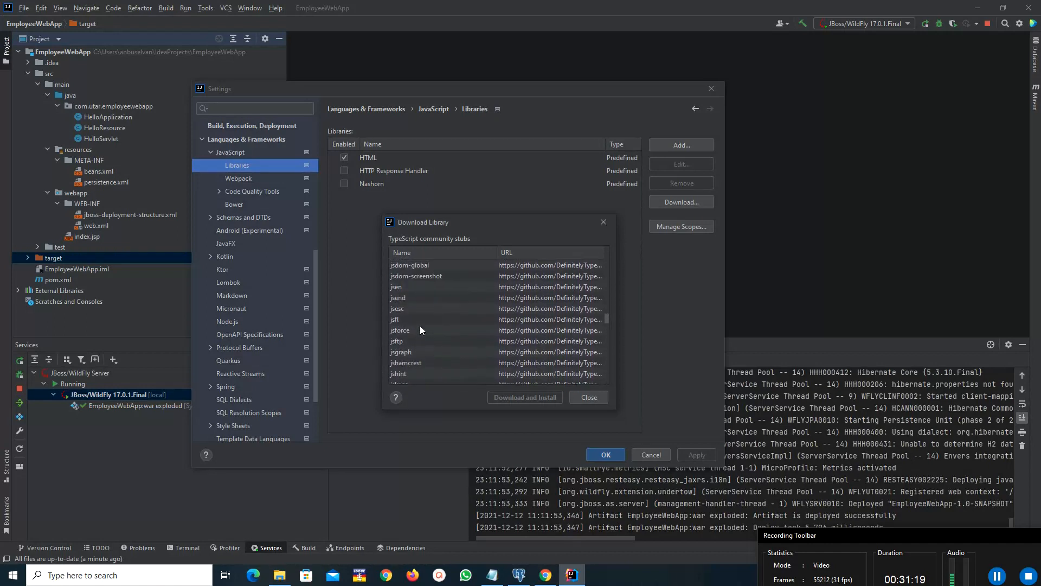
scroll(423, 329, up, 15)
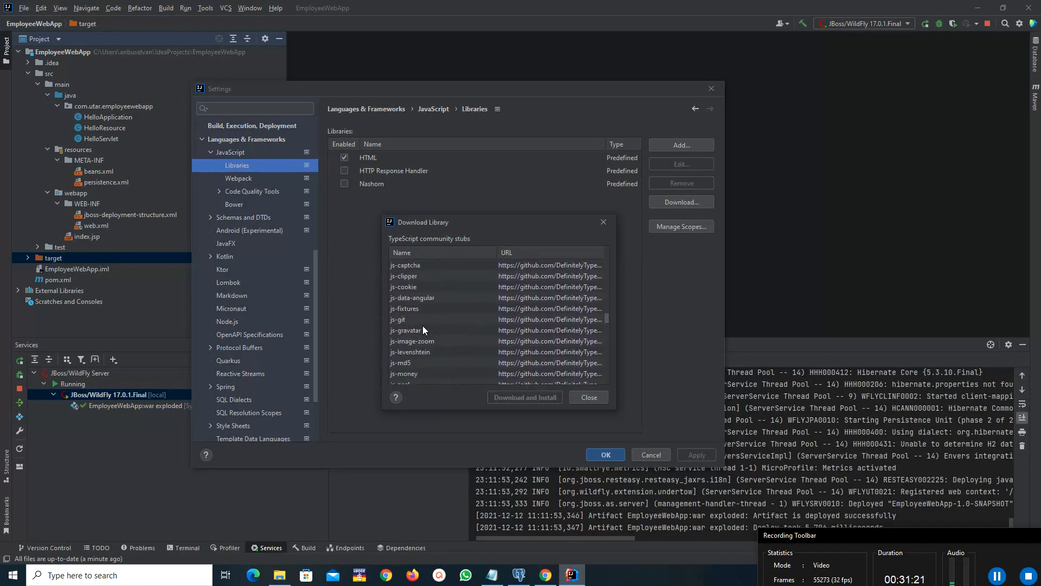
scroll(422, 326, up, 15)
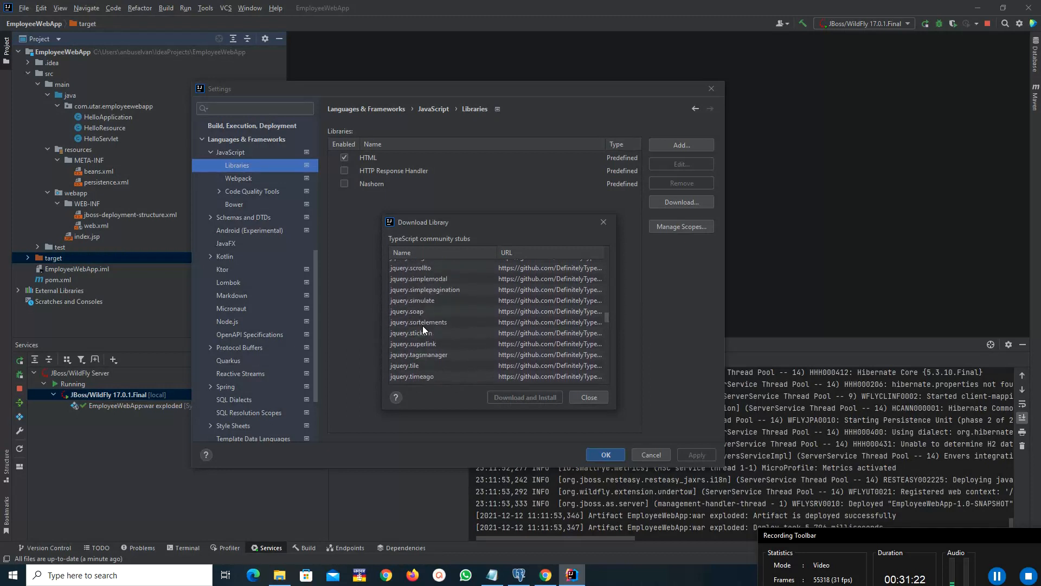
scroll(422, 326, up, 12)
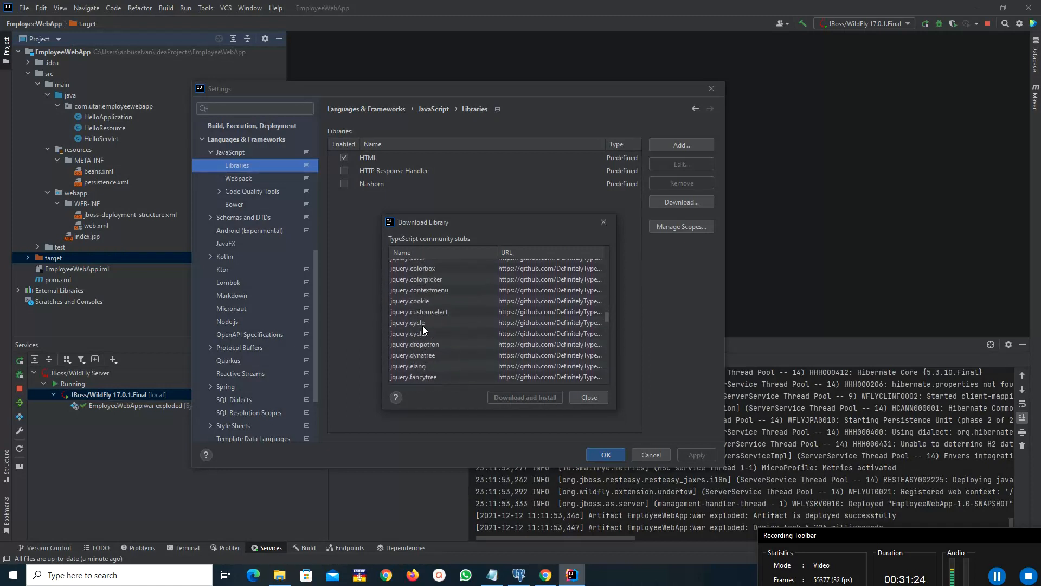
scroll(422, 325, up, 12)
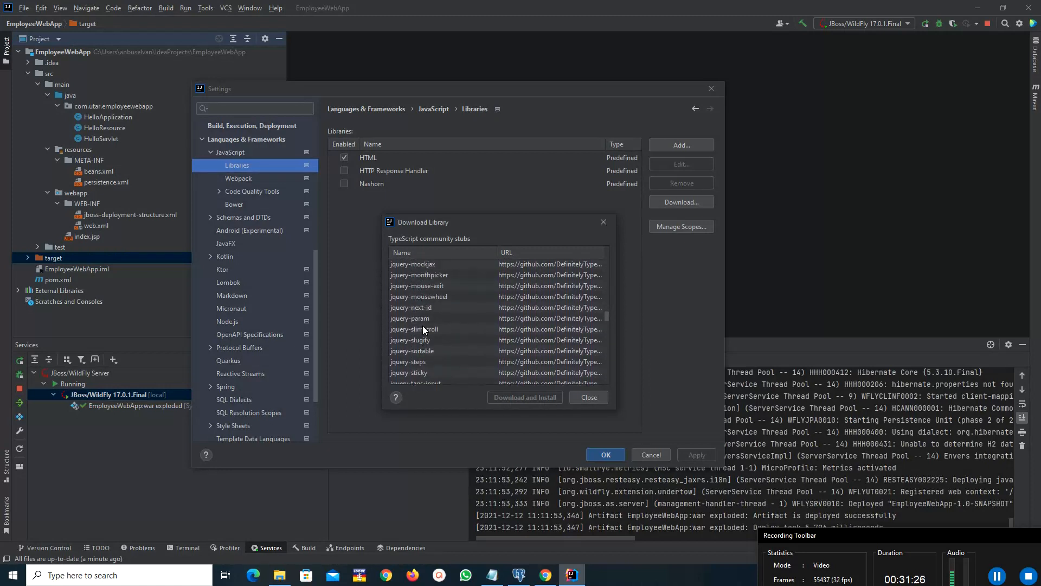
scroll(422, 325, up, 3)
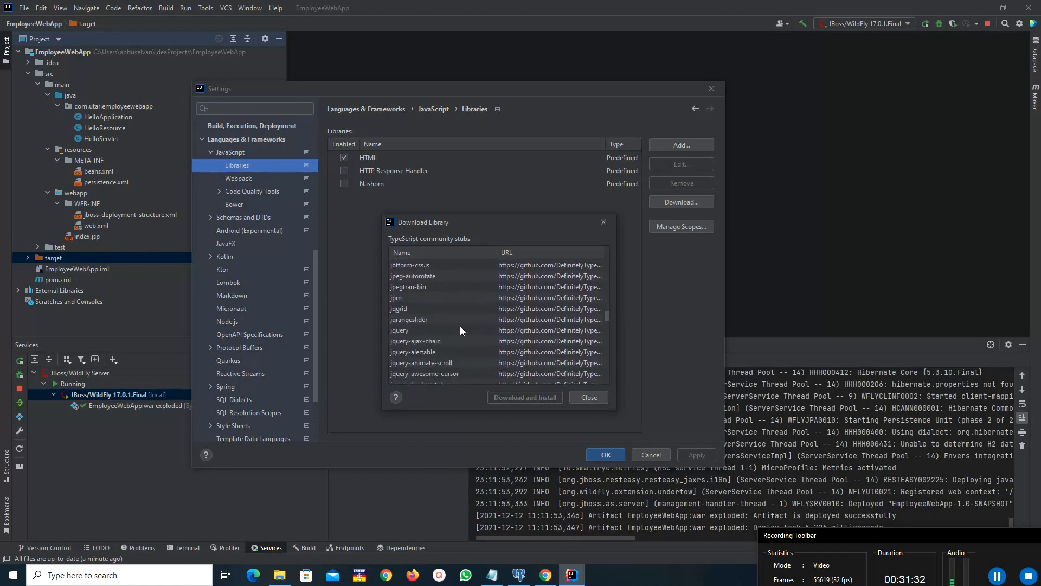
click(399, 329)
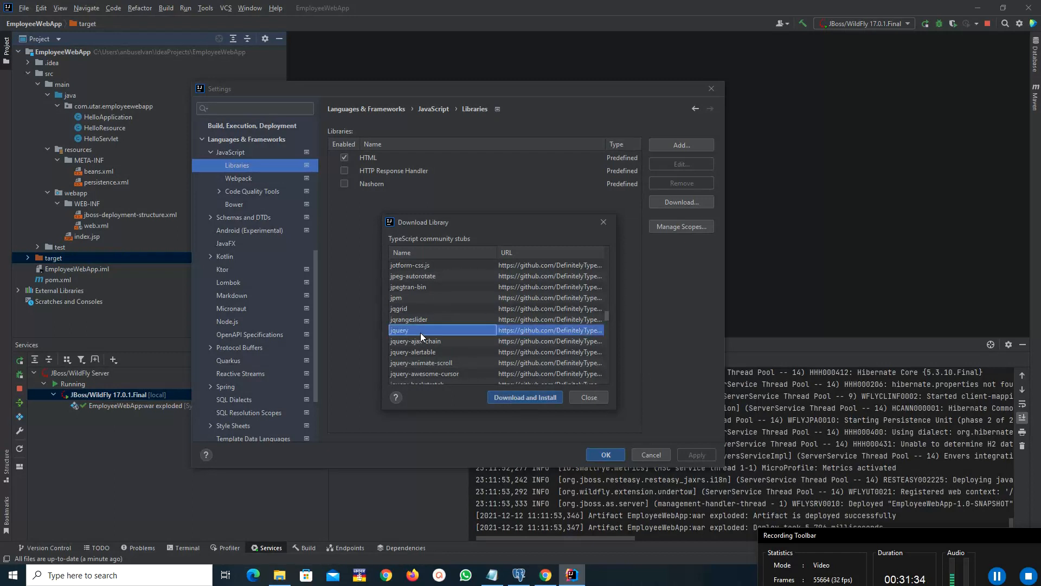
click(516, 397)
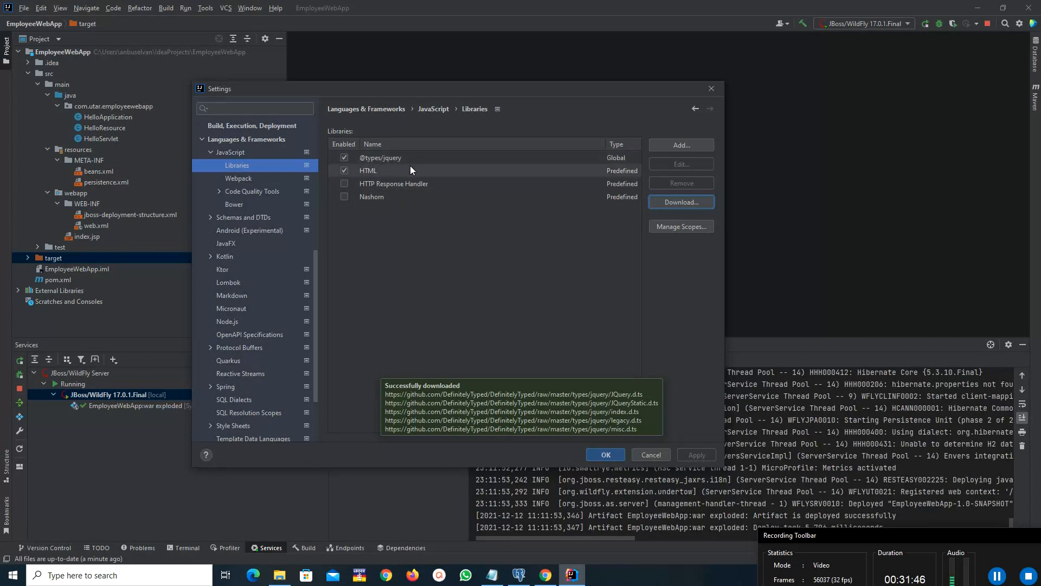
click(620, 455)
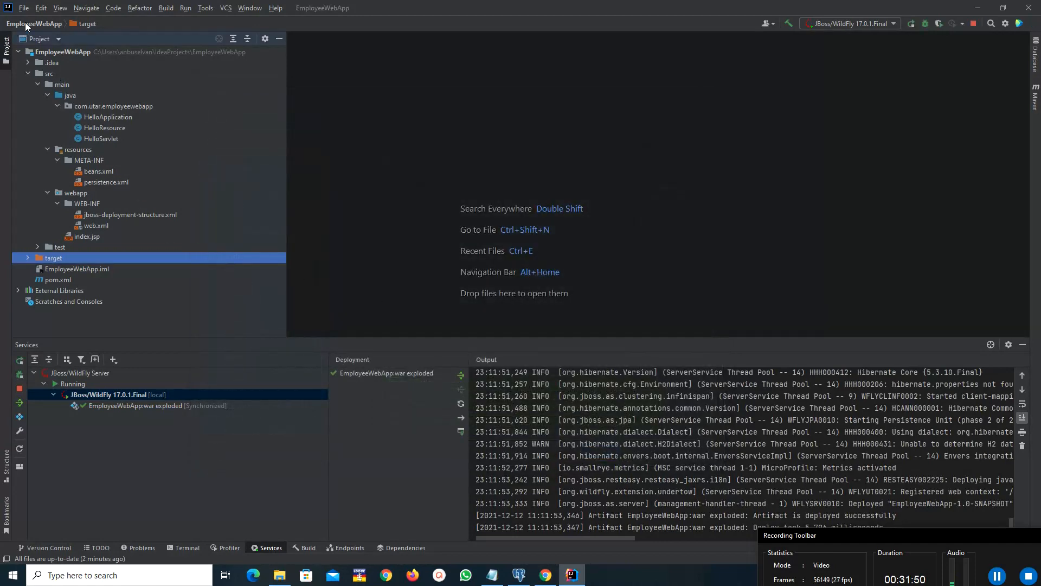
click(24, 8)
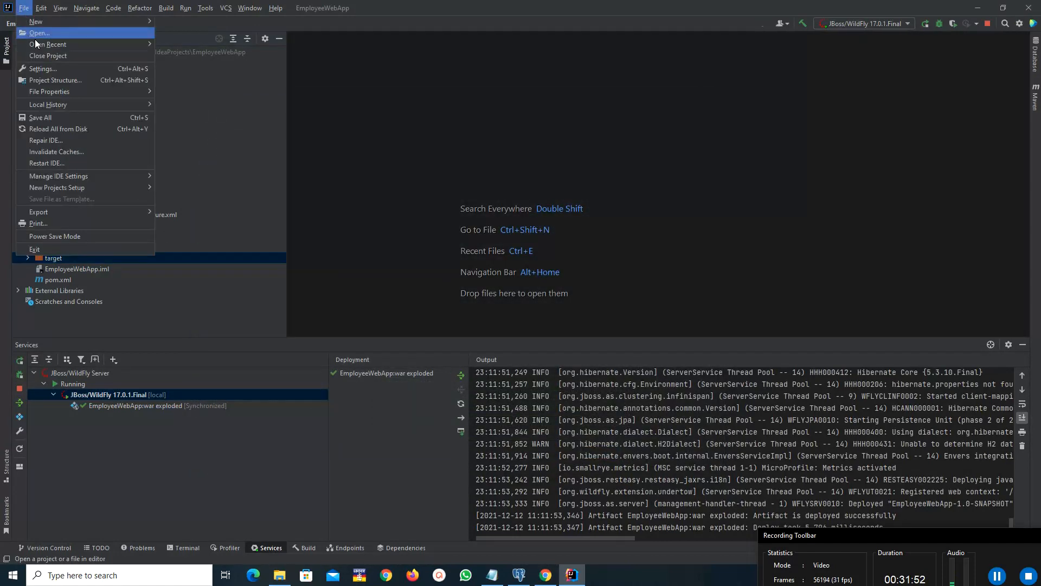
click(77, 68)
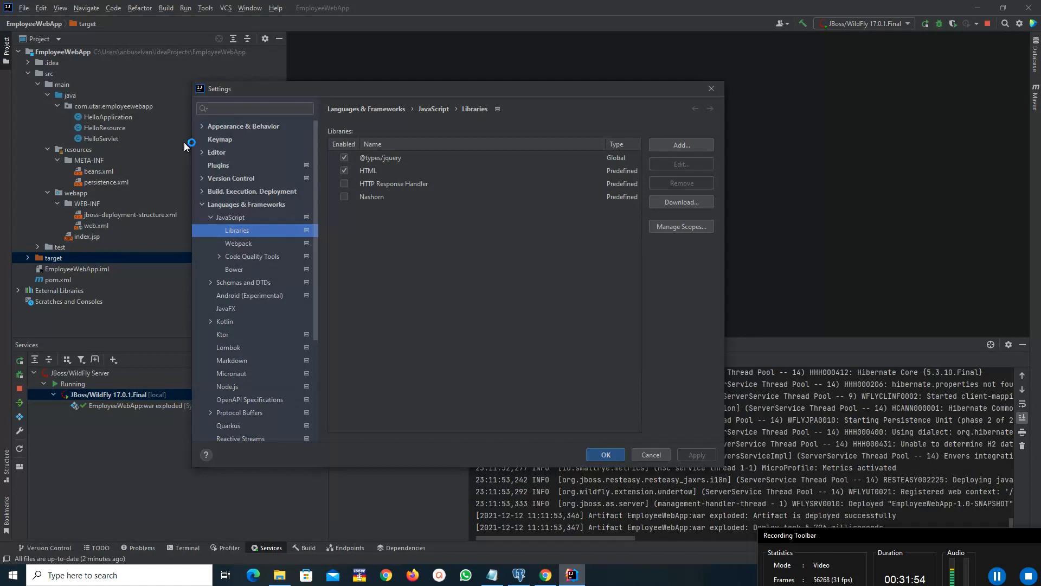
click(712, 93)
- Review the global libraries, SDKs and artifacts in the project structure and close it without changes
click(24, 8)
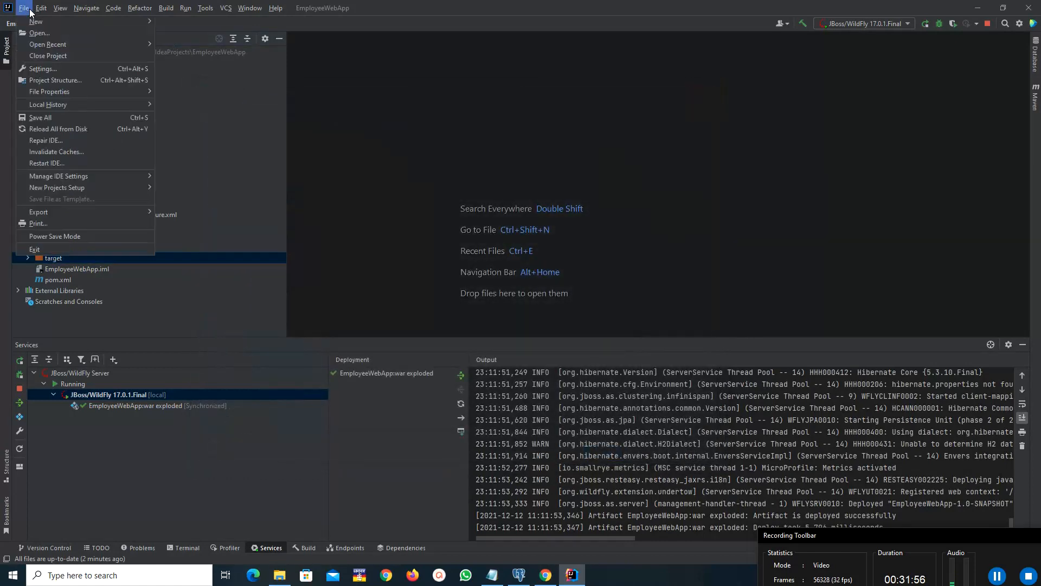
click(64, 80)
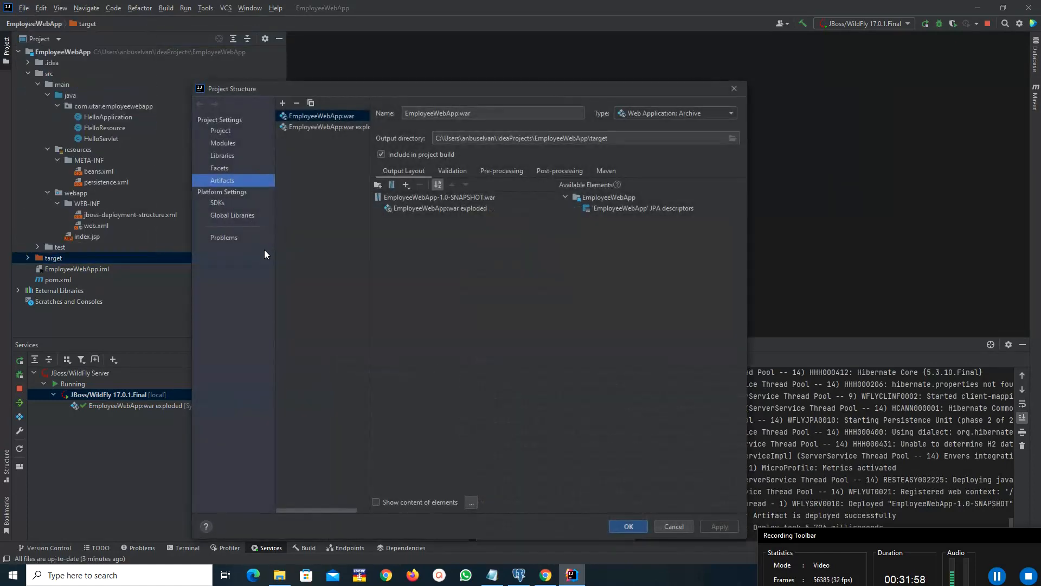
click(237, 216)
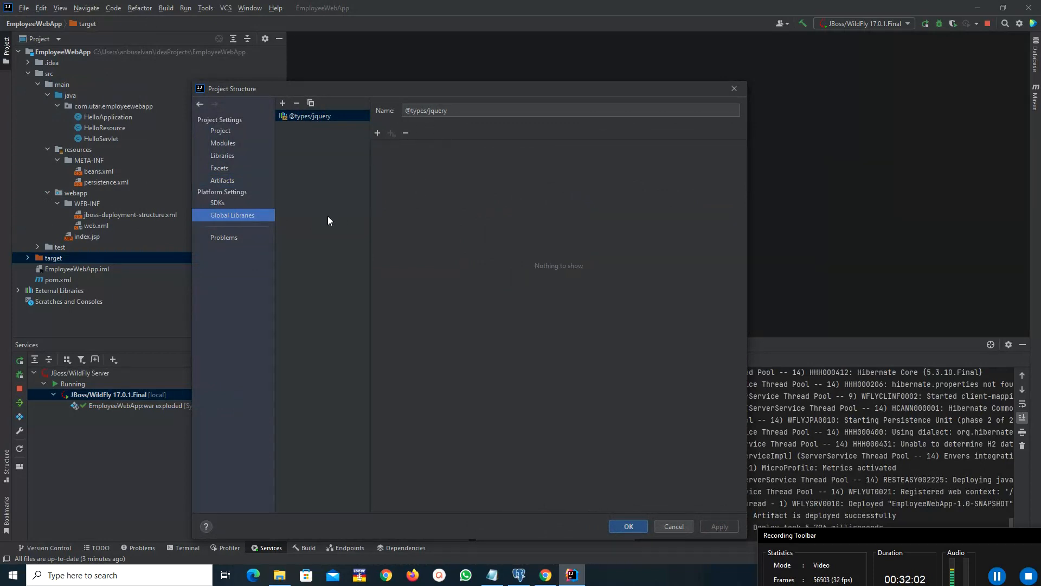
click(216, 203)
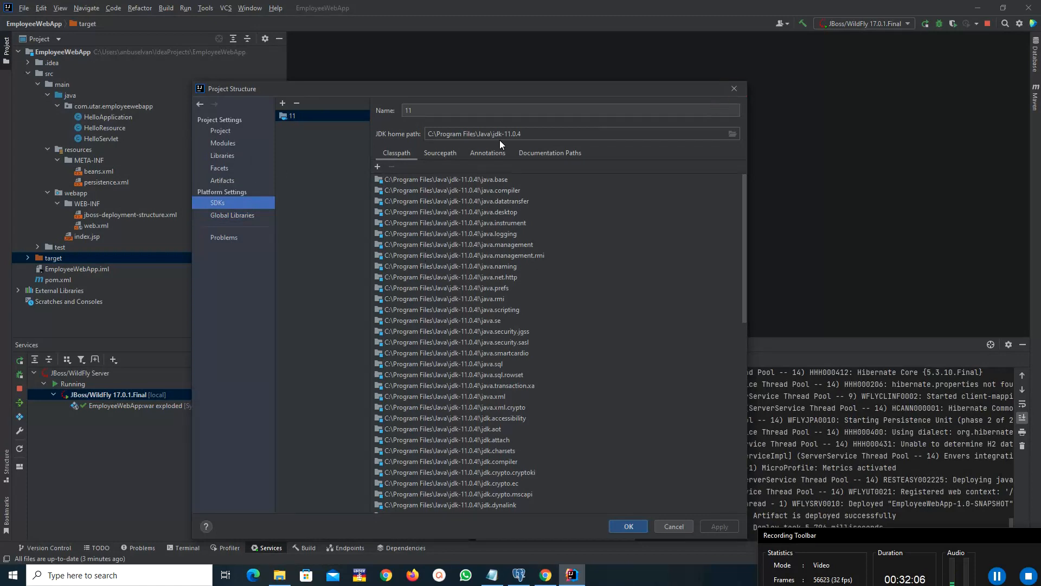
click(223, 180)
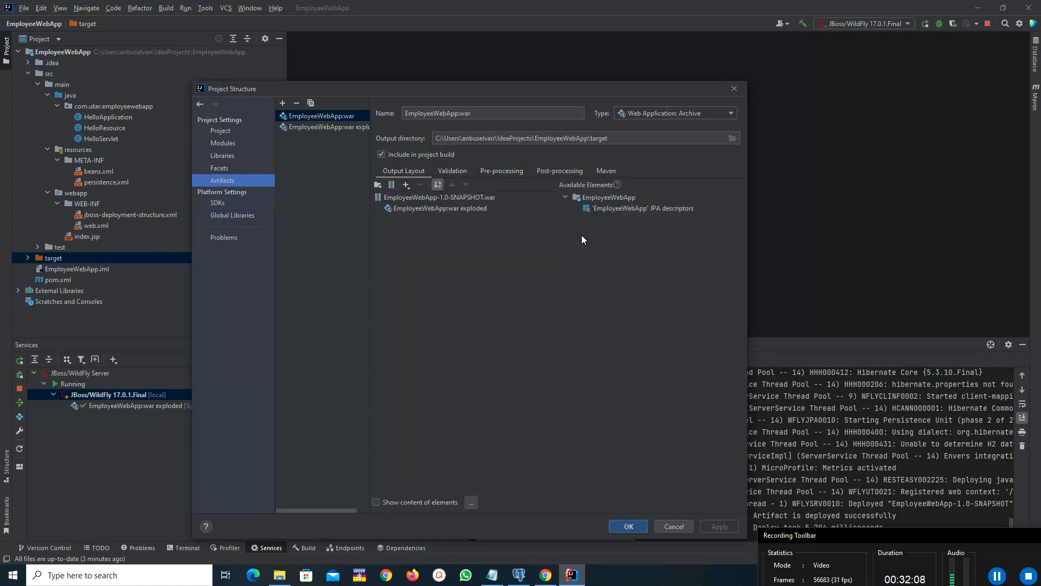
click(734, 89)
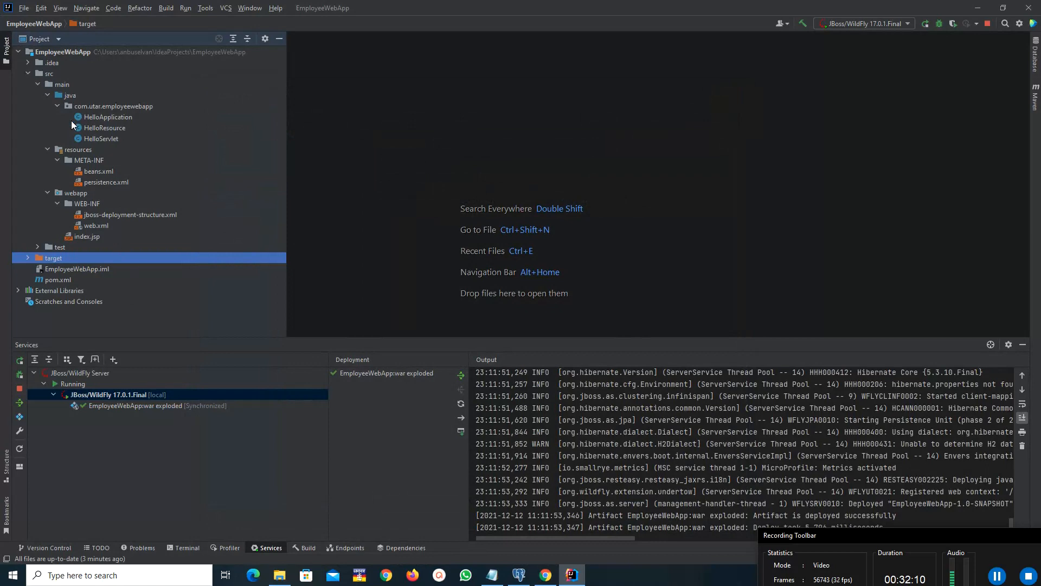
- Find the Java EE: Enterprise Java Beans (EJB) plugin in the plugin marketplace, install it and accept the settings
click(24, 8)
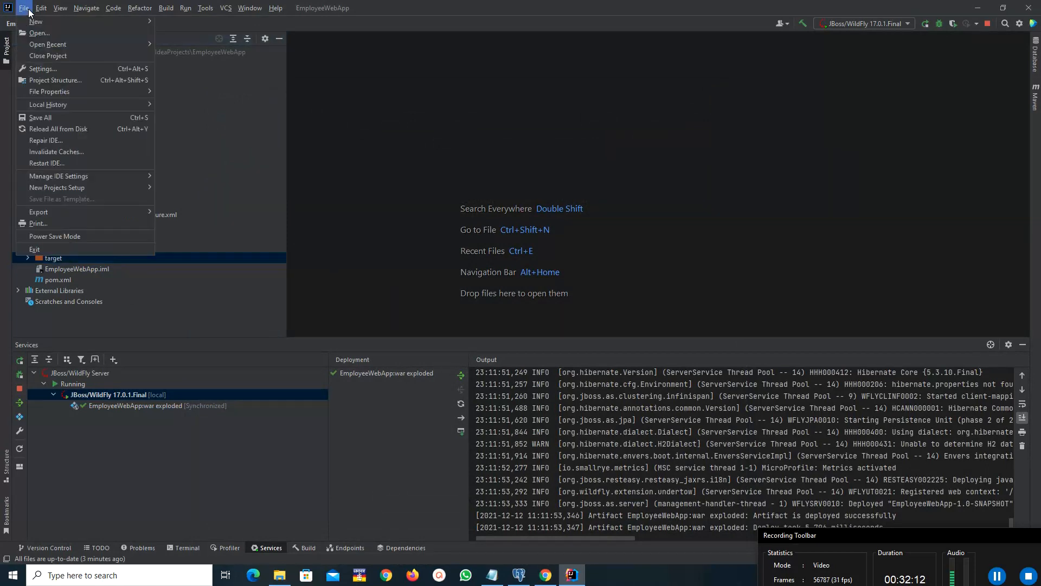
click(61, 69)
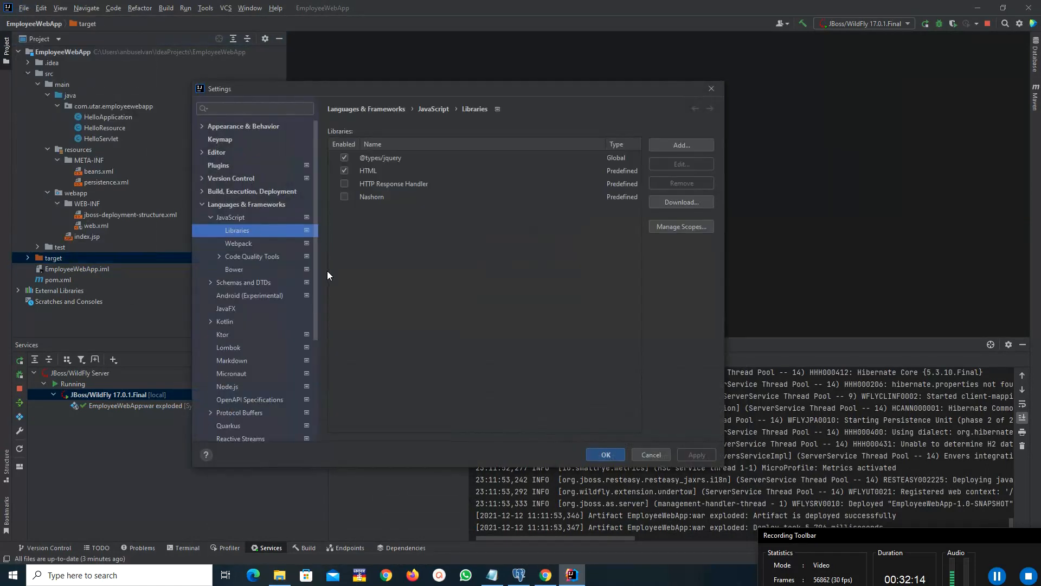
click(202, 204)
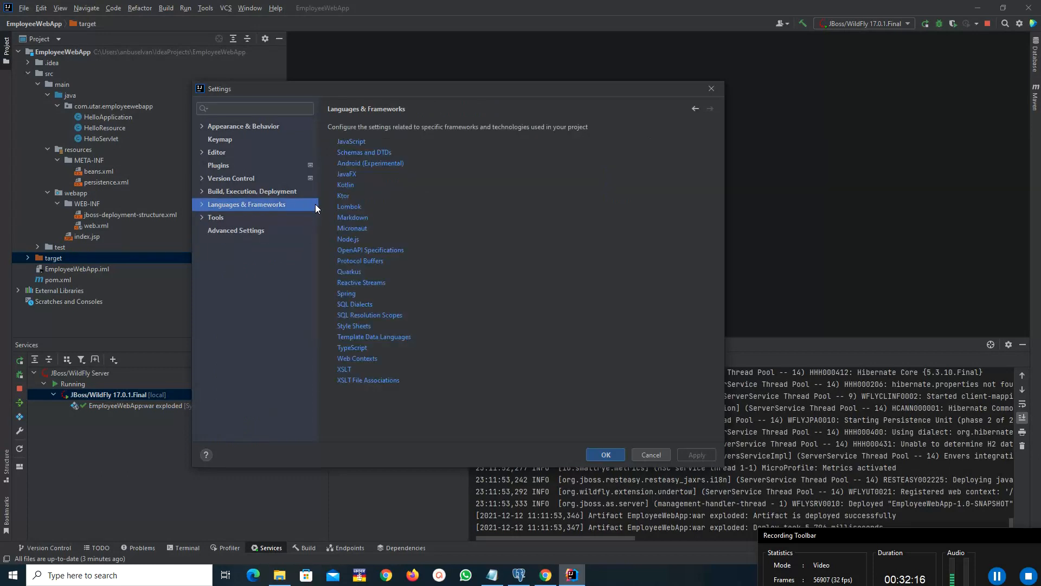
click(218, 165)
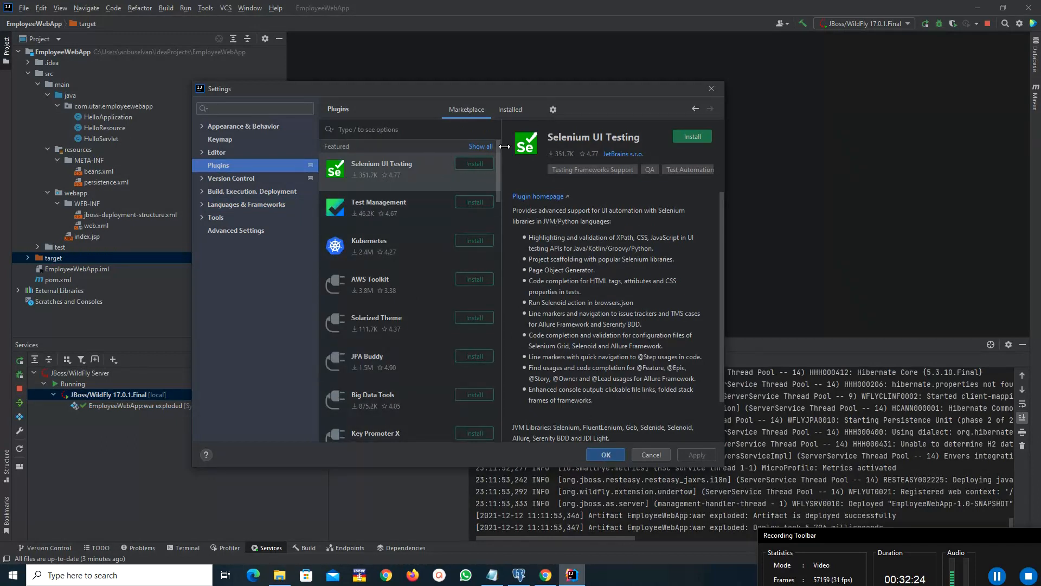
click(404, 133)
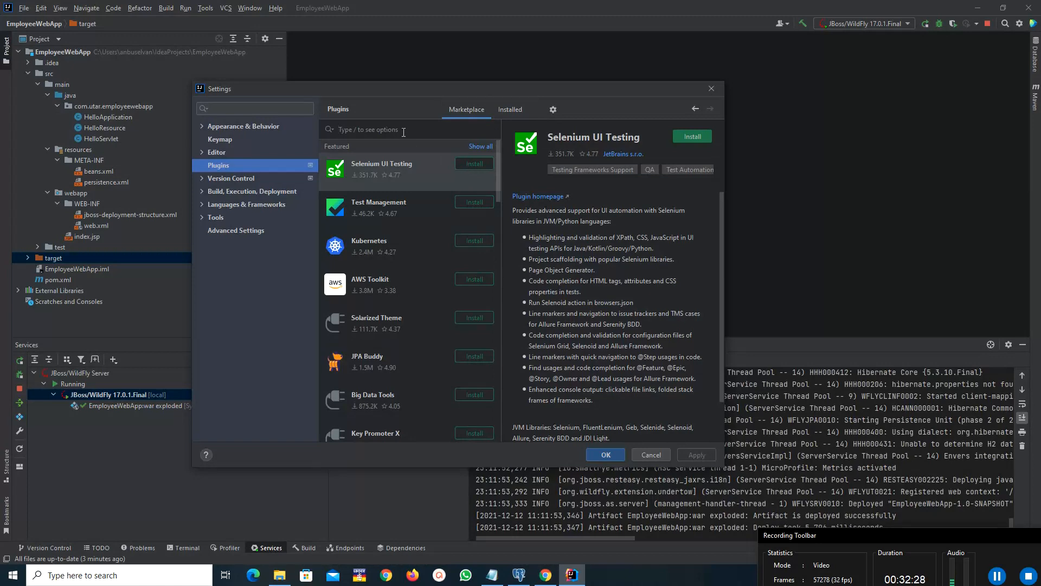
text(EJ)
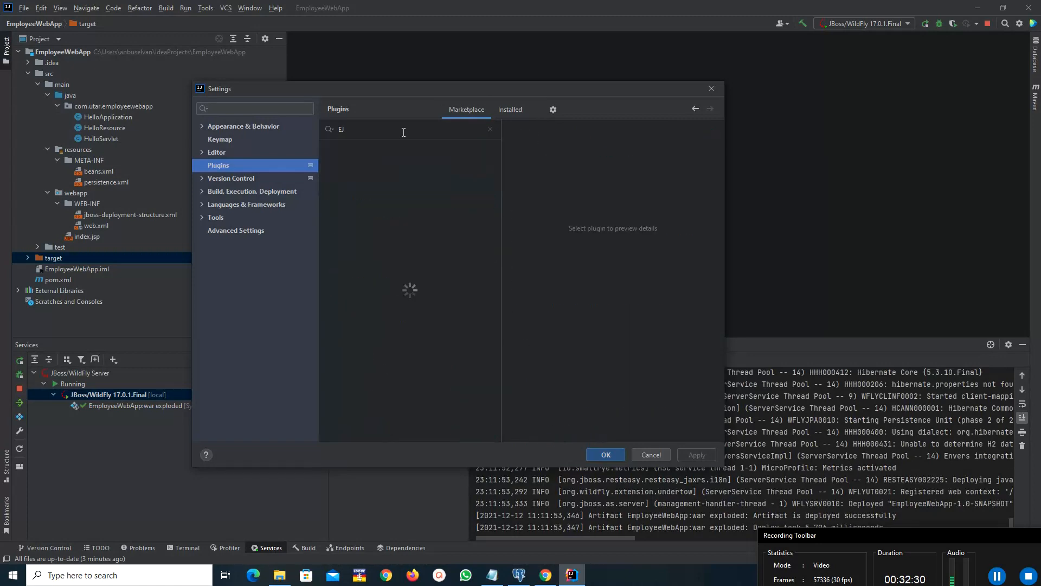
text(B)
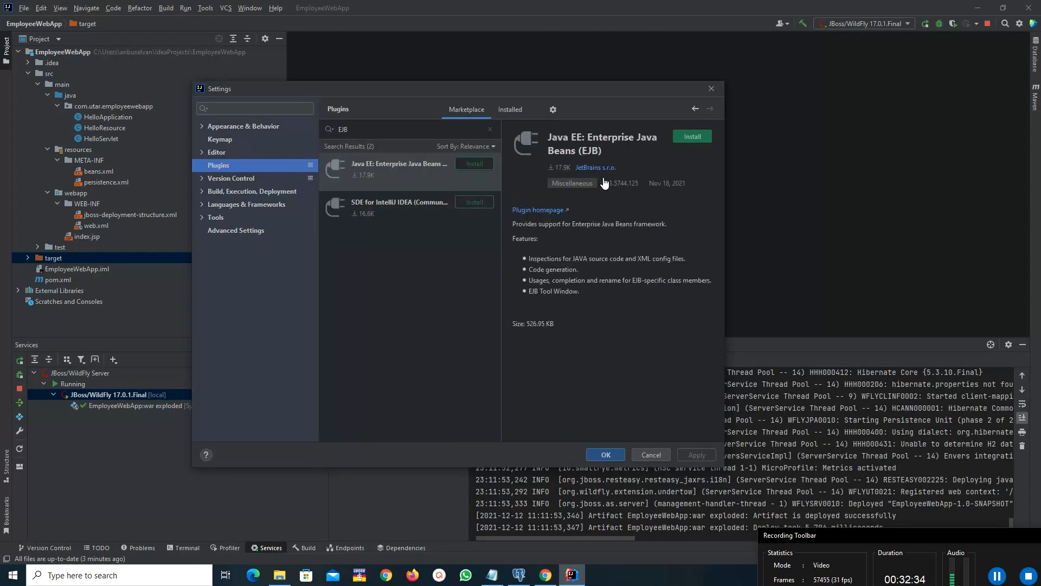
click(690, 138)
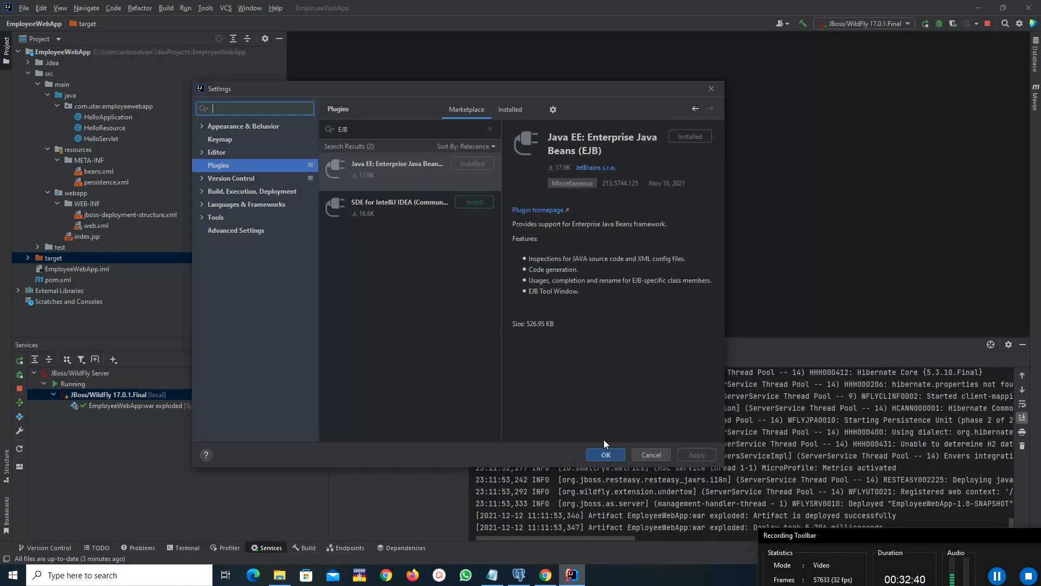
click(610, 454)
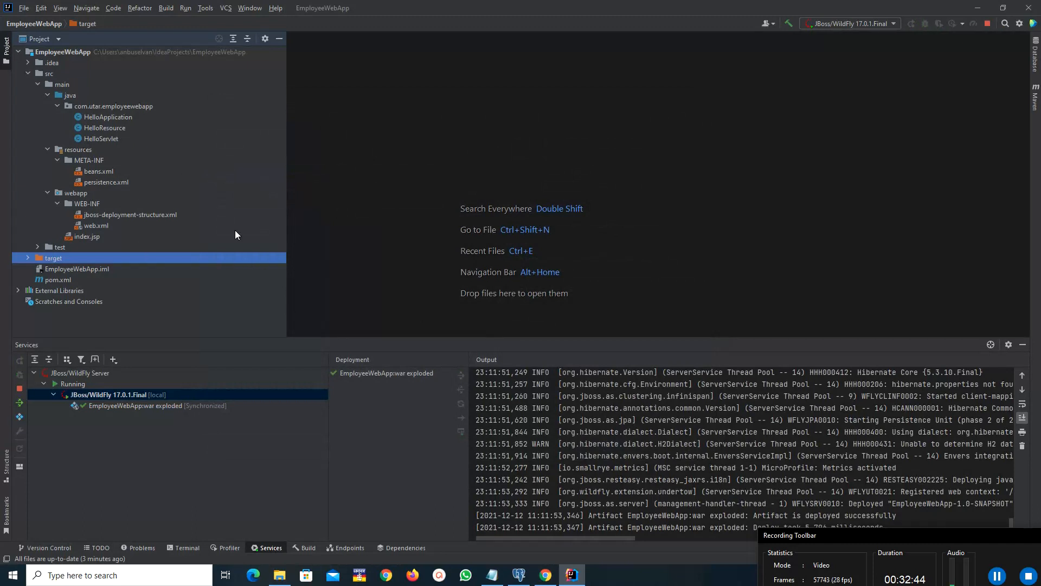
- Restart the JBoss/WildFly 17.0.1.Final server that runs the EmployeeWebApp:war exploded artifact
drag(923, 540, 806, 562)
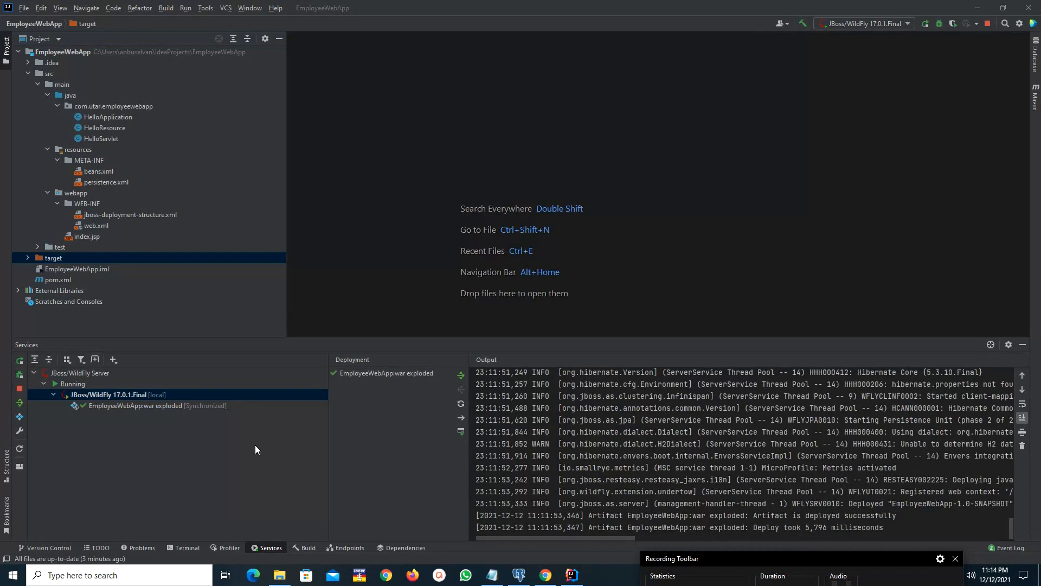
right_click(132, 395)
click(155, 385)
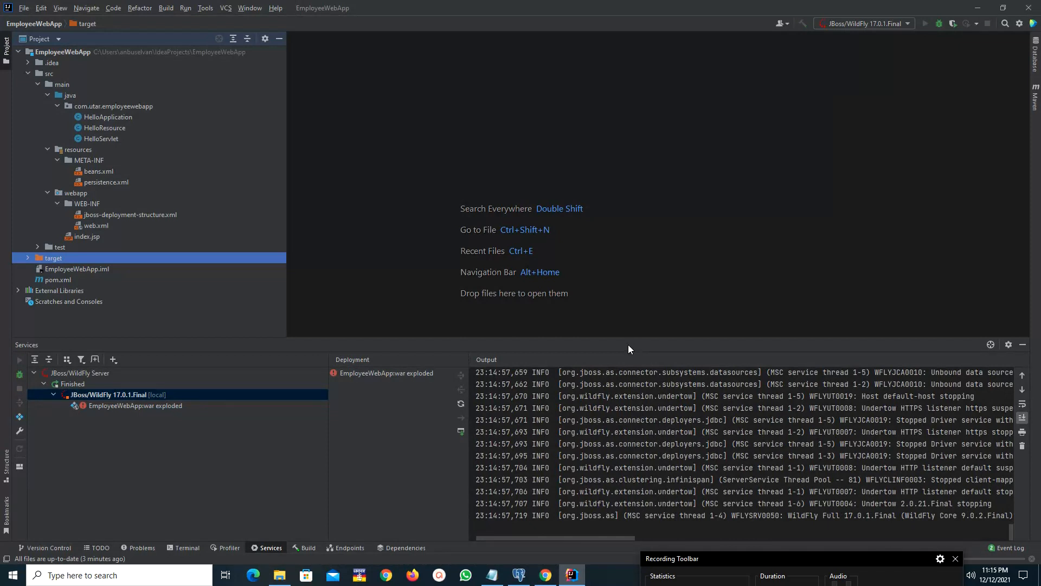
- Resize the project and services panes to give the server output more room, and close the Hello World browser page
drag(623, 341, 616, 300)
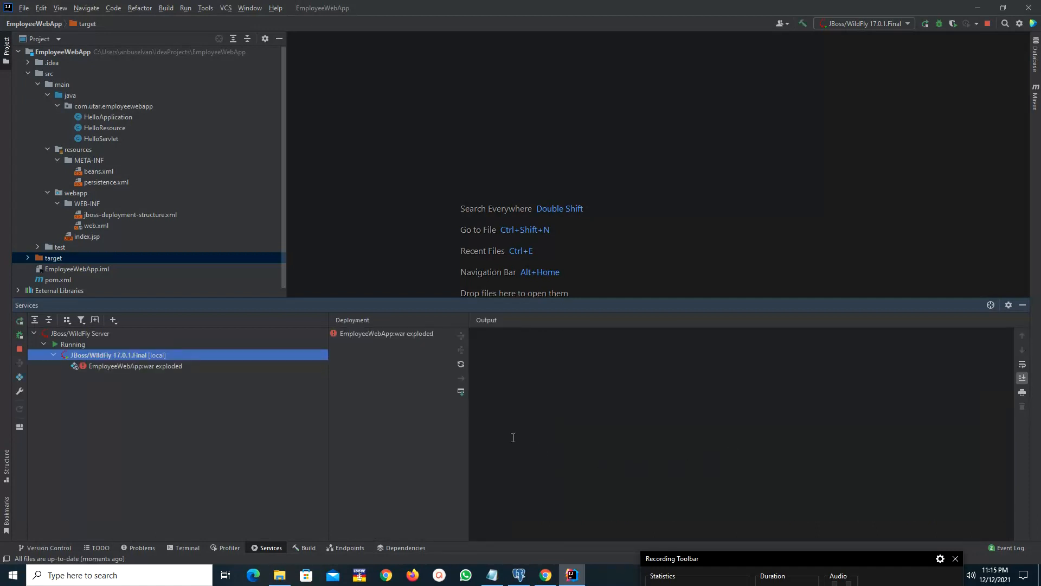
drag(470, 432, 439, 429)
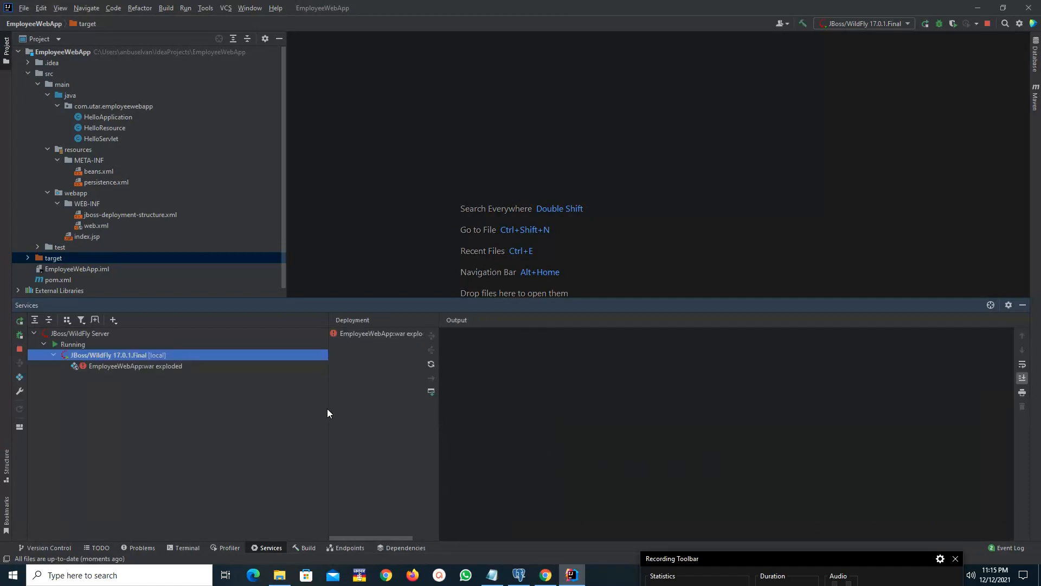
drag(327, 409, 284, 407)
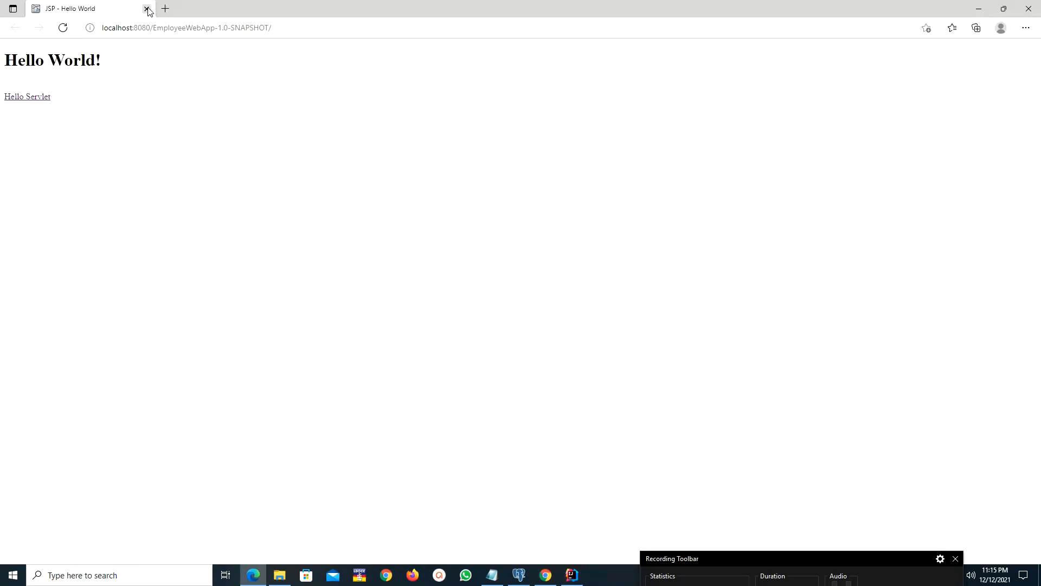
click(147, 10)
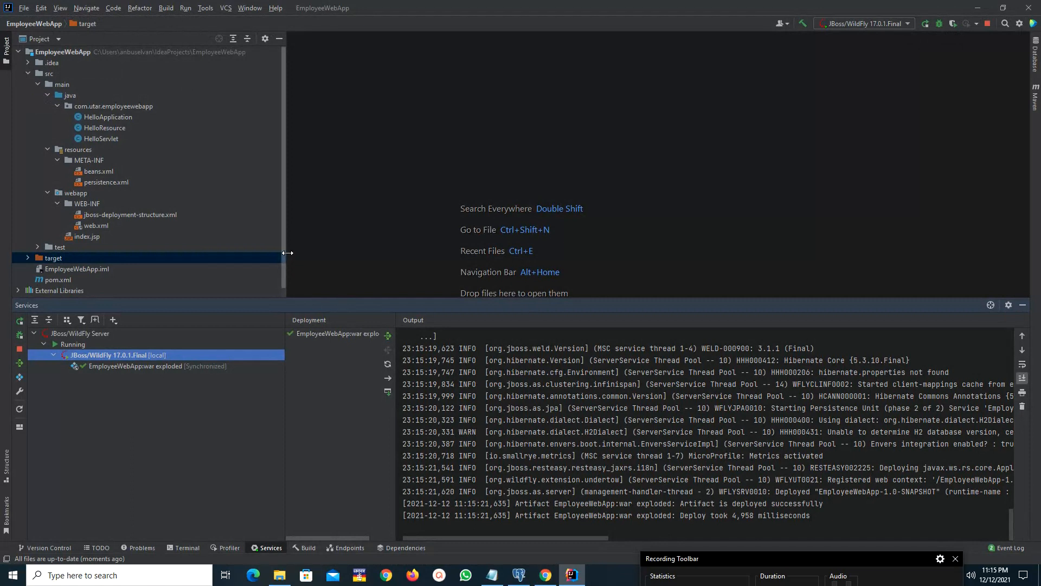
drag(285, 252, 295, 252)
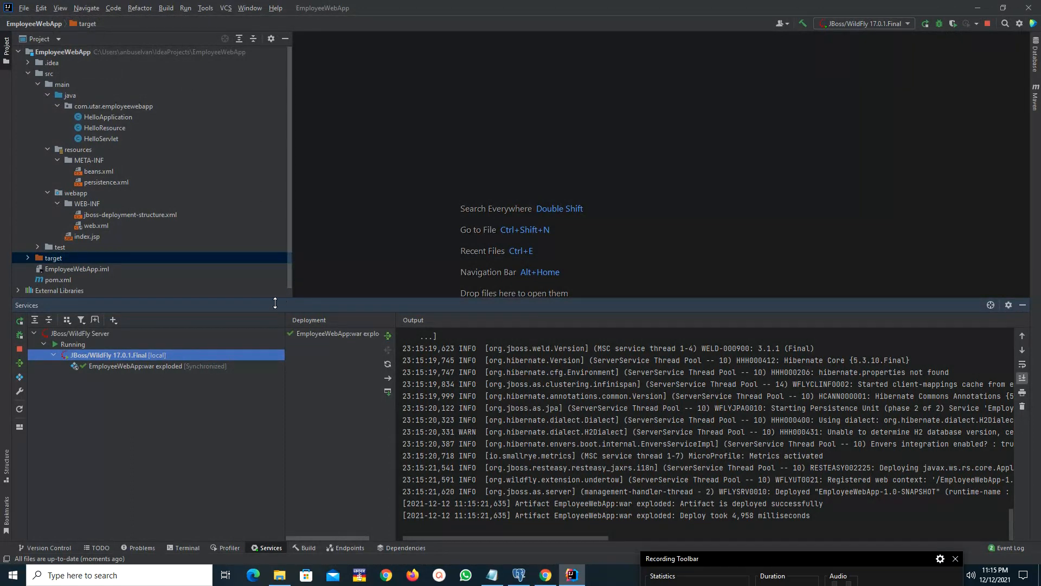
drag(275, 299, 277, 320)
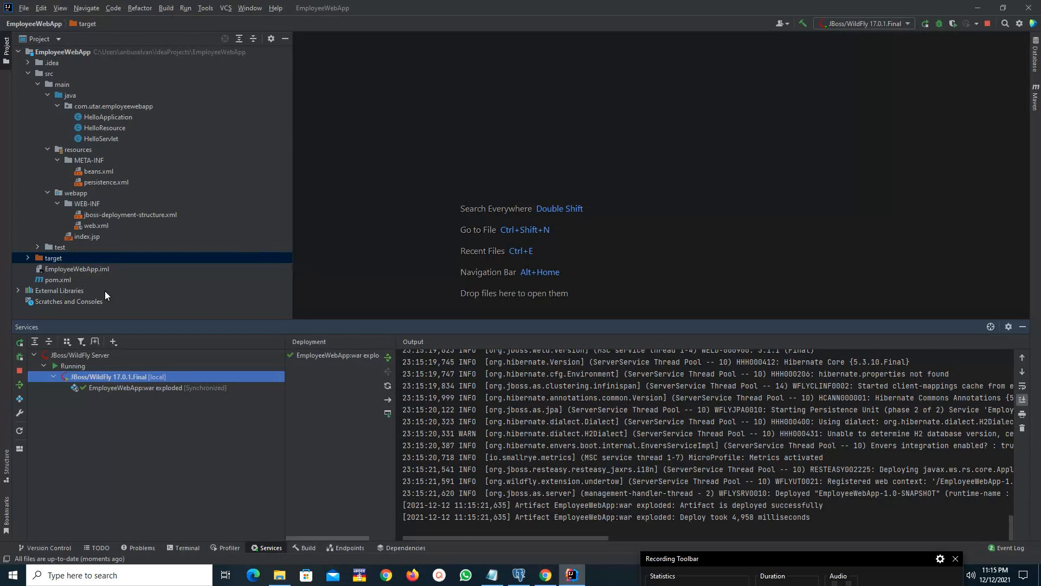
- Create a new database driver together with its data source for the project
click(25, 11)
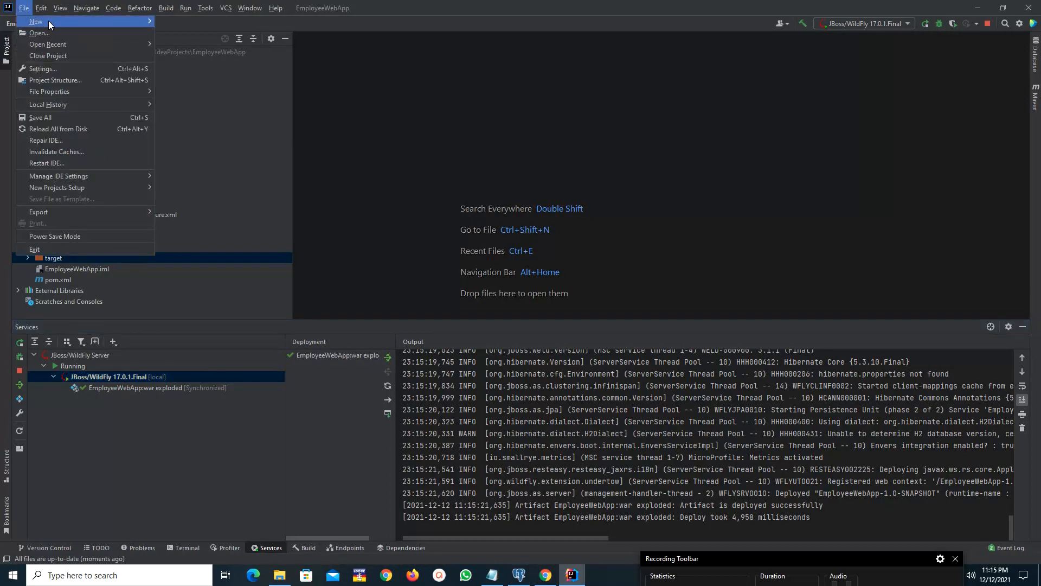
mouse_move(48, 20)
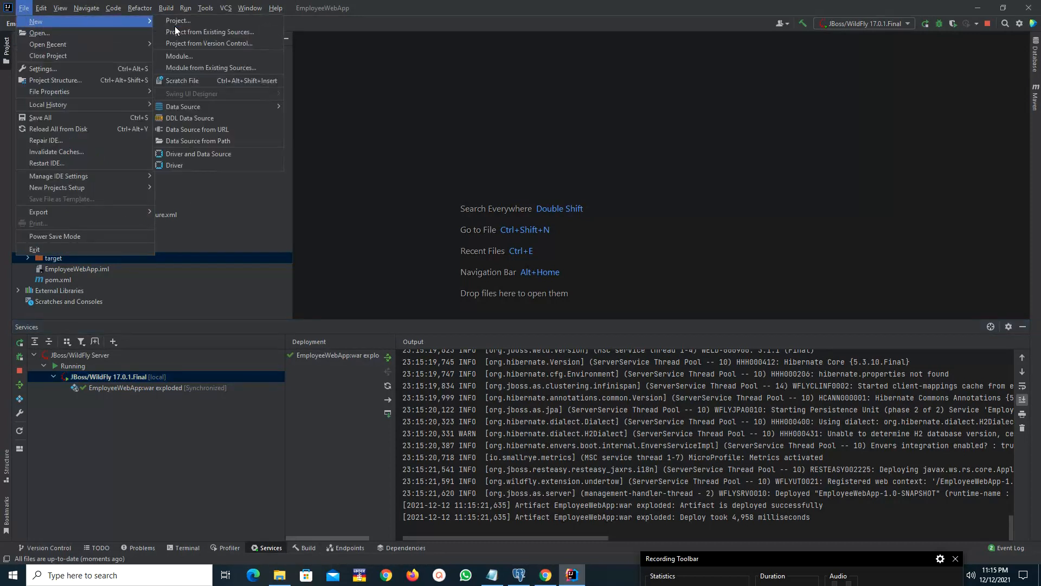
click(246, 154)
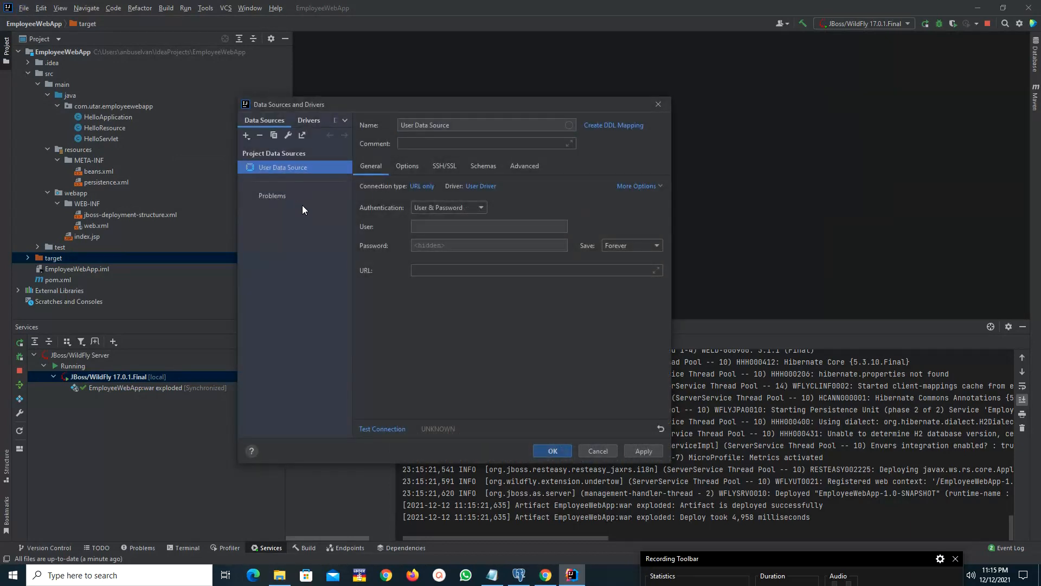
- Rename the new user driver as PostgreSql
click(307, 121)
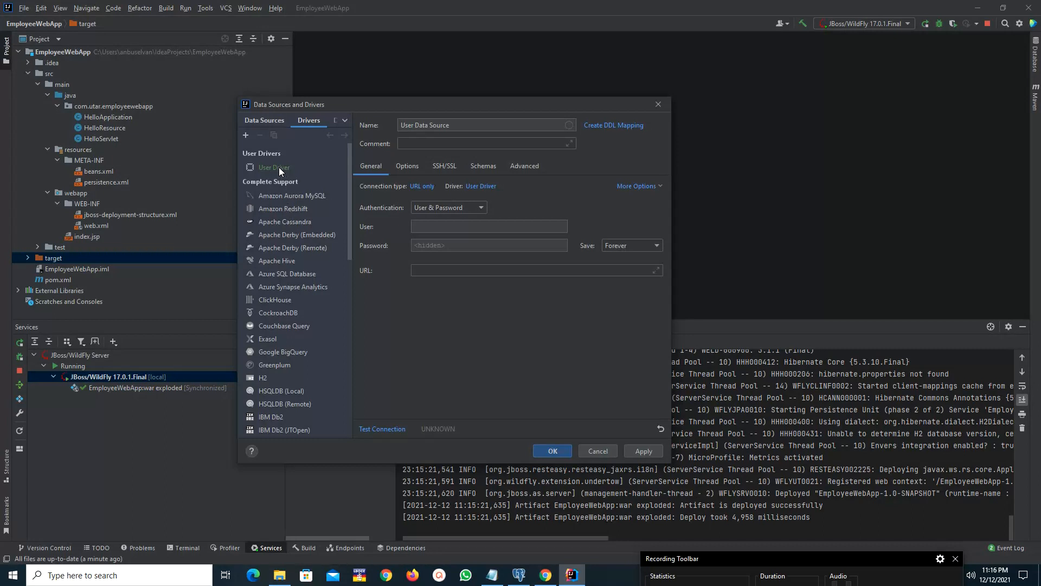
click(278, 167)
click(457, 125)
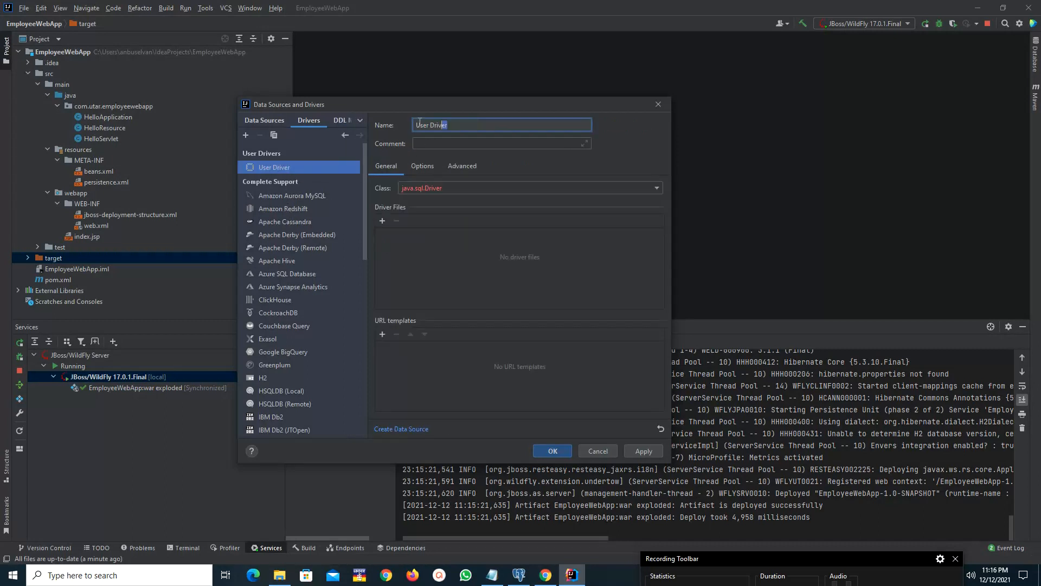
drag(457, 125, 415, 125)
text(PostGresql)
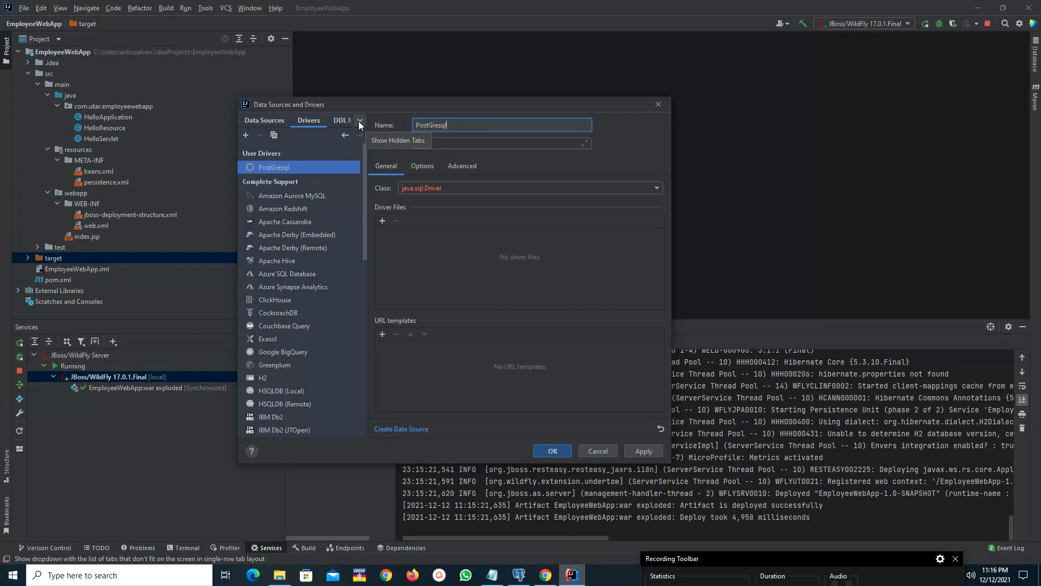
key(BackSpace)
key(BackSpace)
key(BackSpace)
key(BackSpace)
key(BackSpace)
key(BackSpace)
text(gres)
key(BackSpace)
key(BackSpace)
text(eSQL)
key(BackSpace)
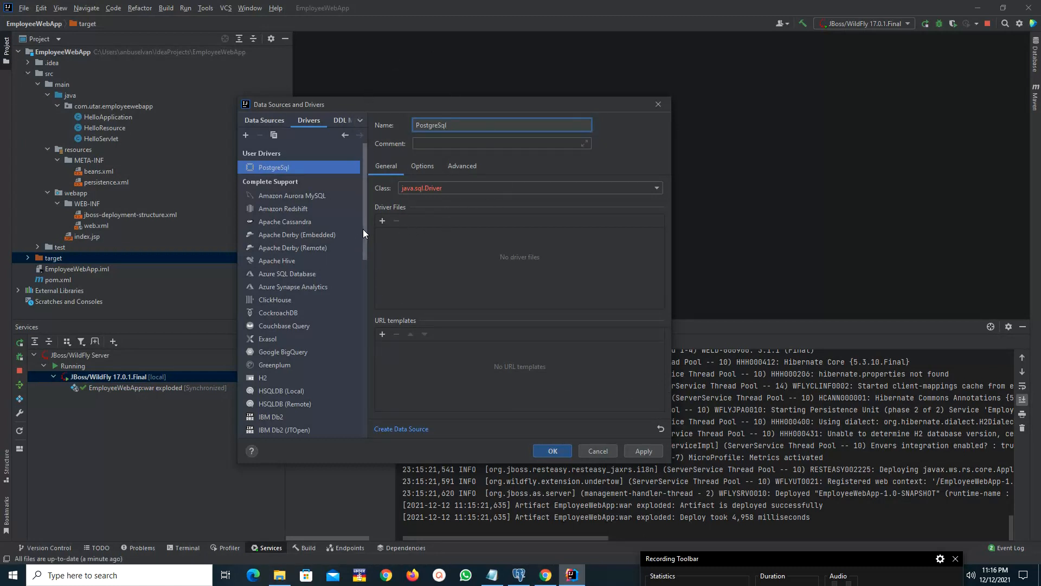
- Download the version 42.2.22 driver files for the built-in PostgreSQL driver under Complete Support
drag(363, 229, 363, 357)
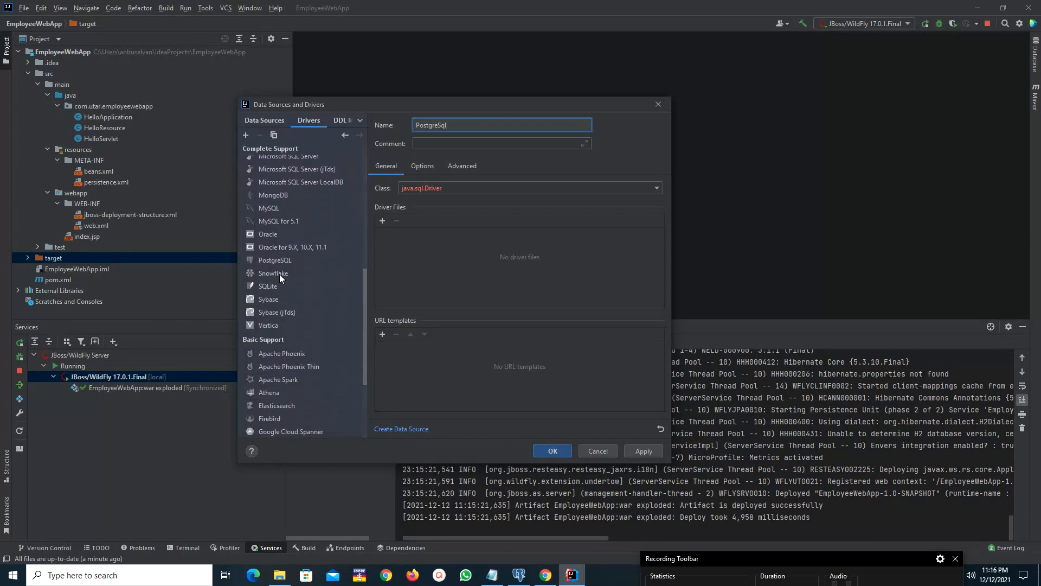
click(310, 258)
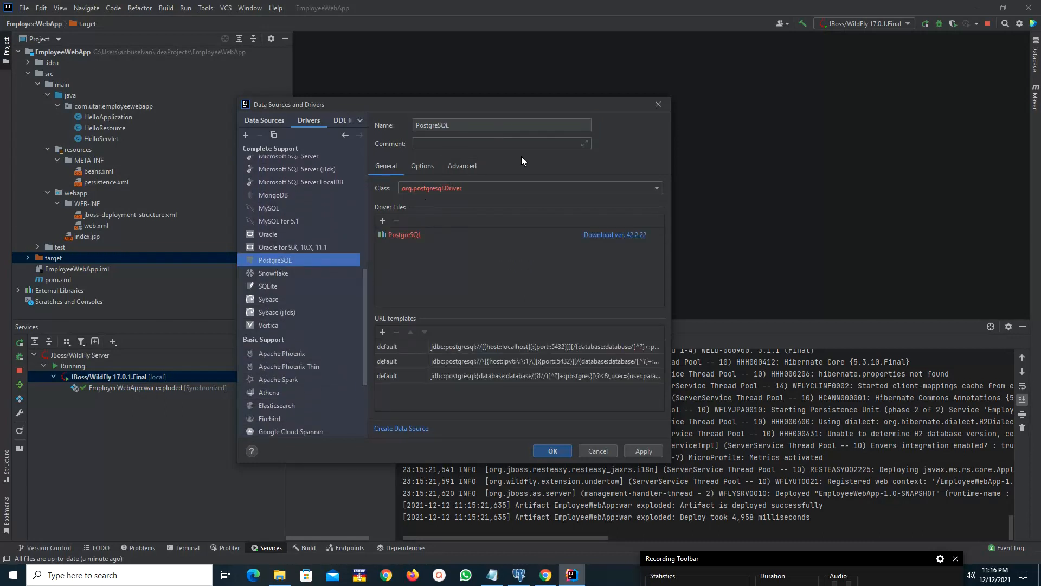
drag(460, 126, 385, 126)
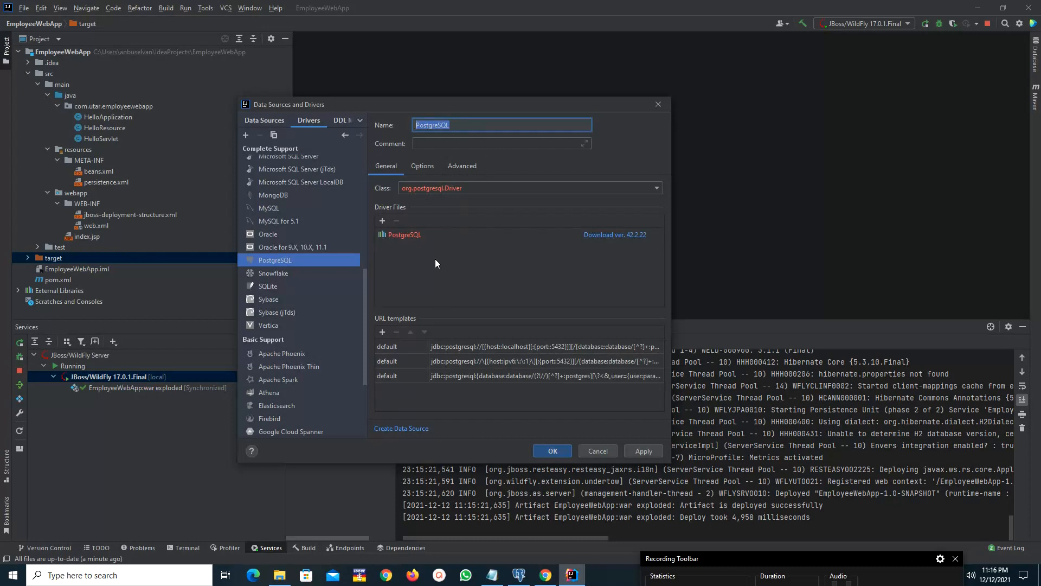
scroll(306, 203, up, 10)
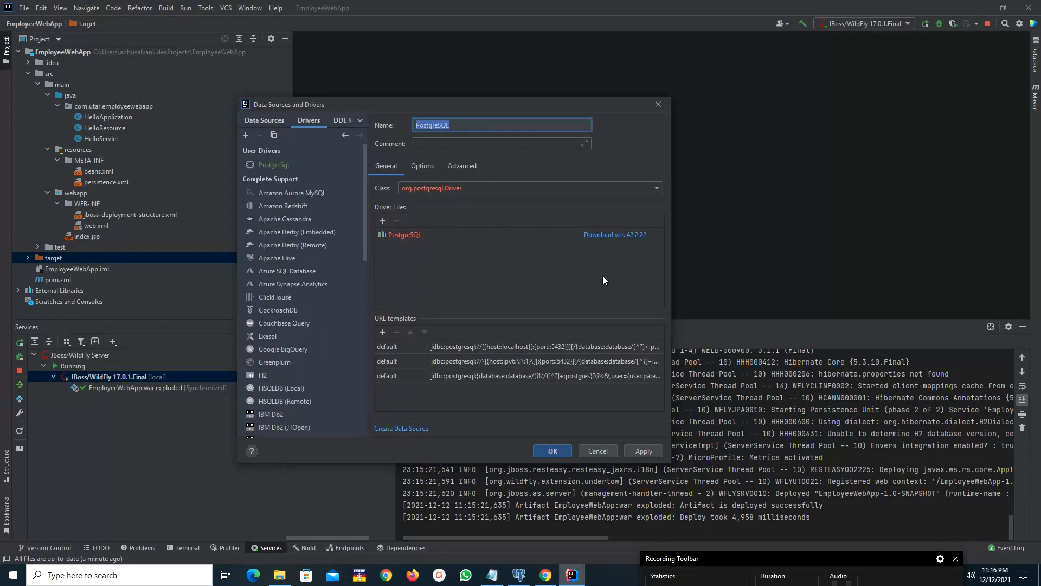
scroll(297, 341, down, 10)
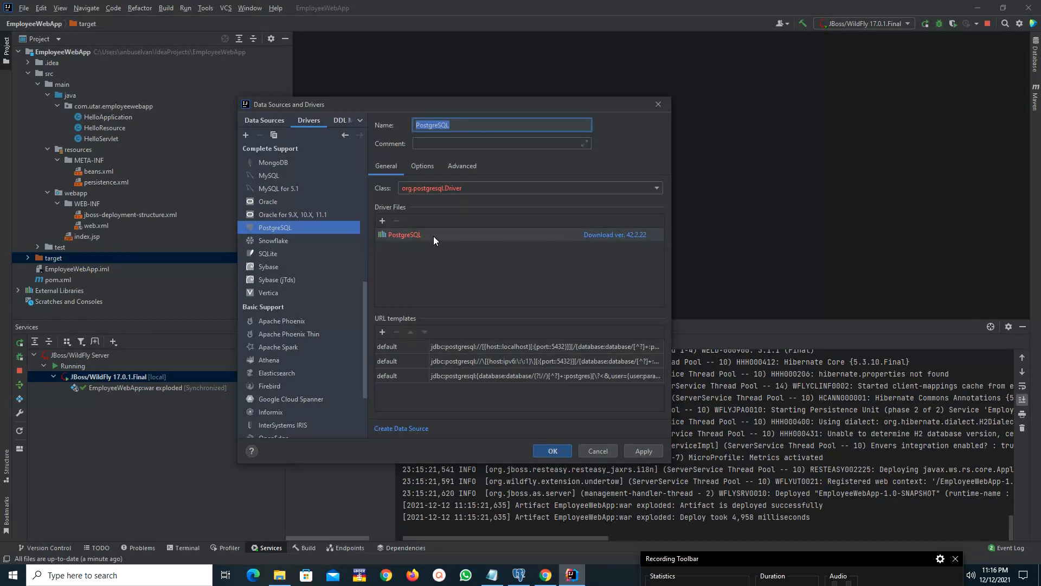
click(656, 188)
click(656, 188)
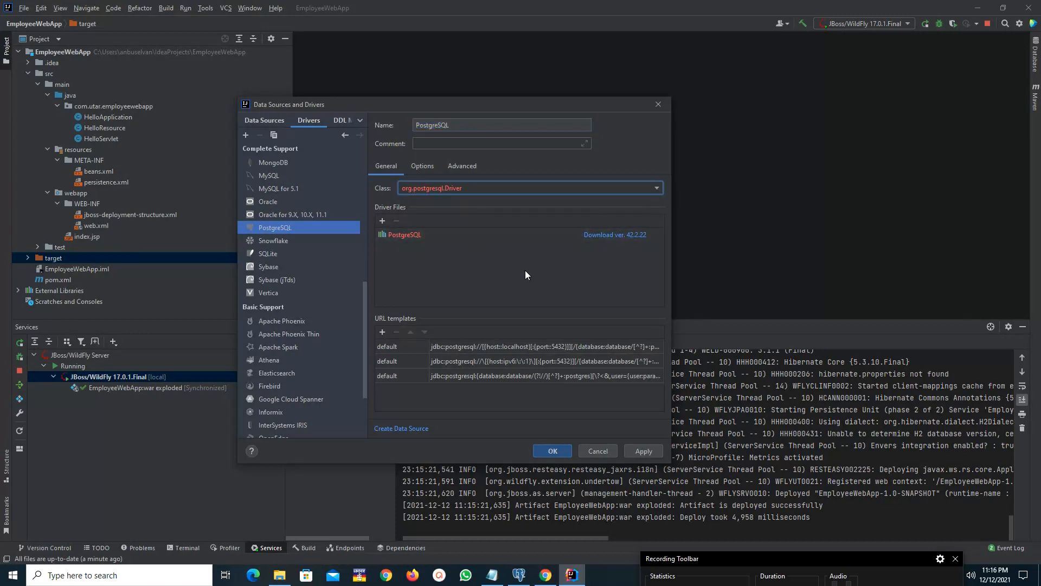
click(618, 236)
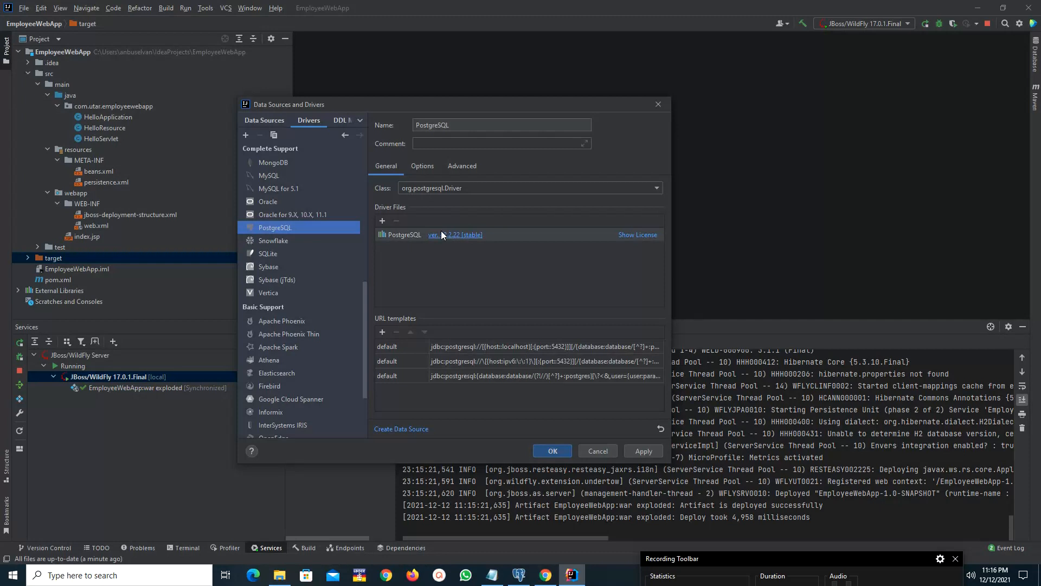
- Return to the PostgreSql user driver and check which driver classes it offers
scroll(331, 209, up, 10)
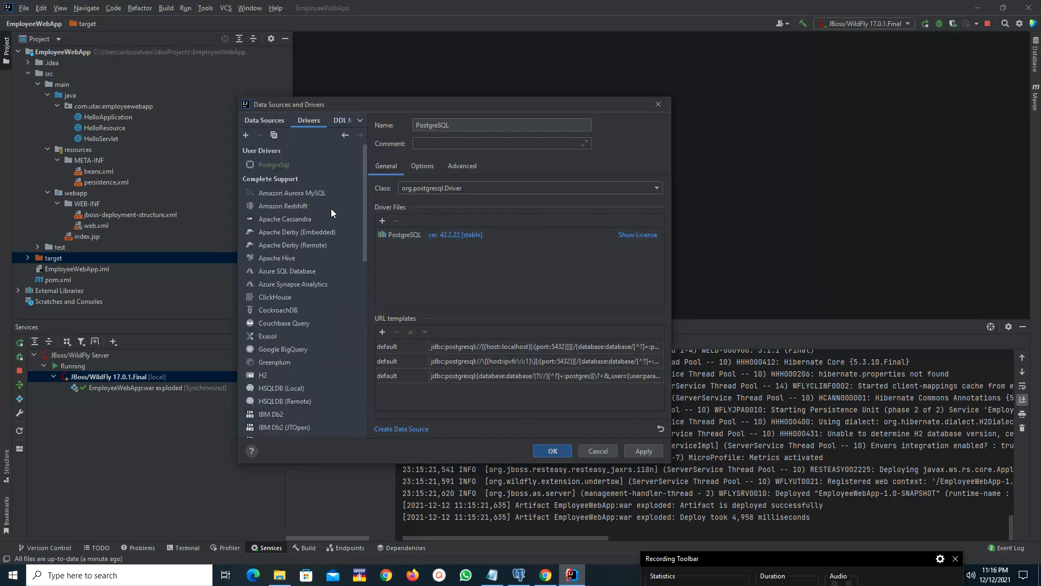
click(287, 164)
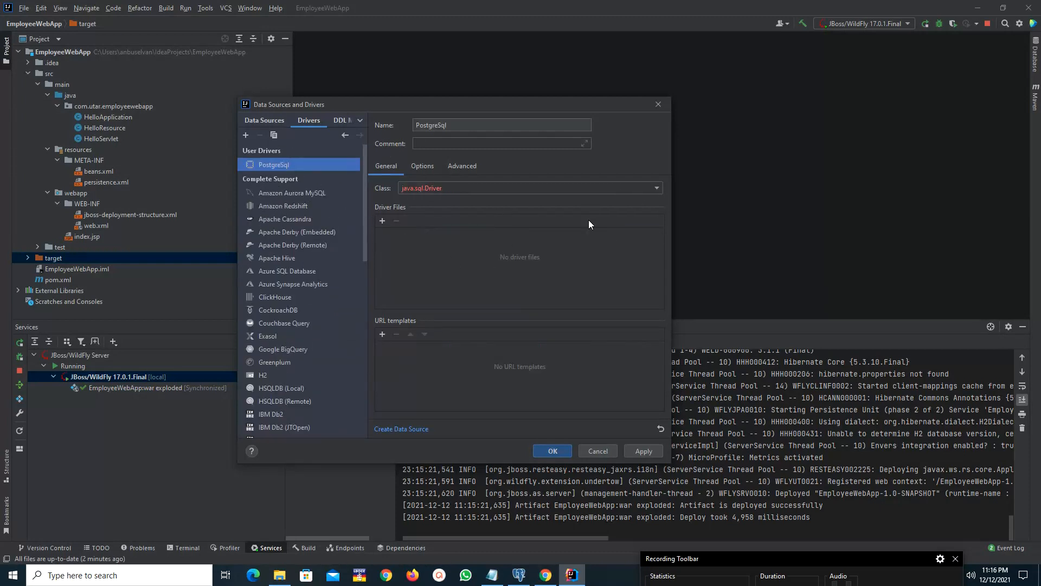
click(657, 188)
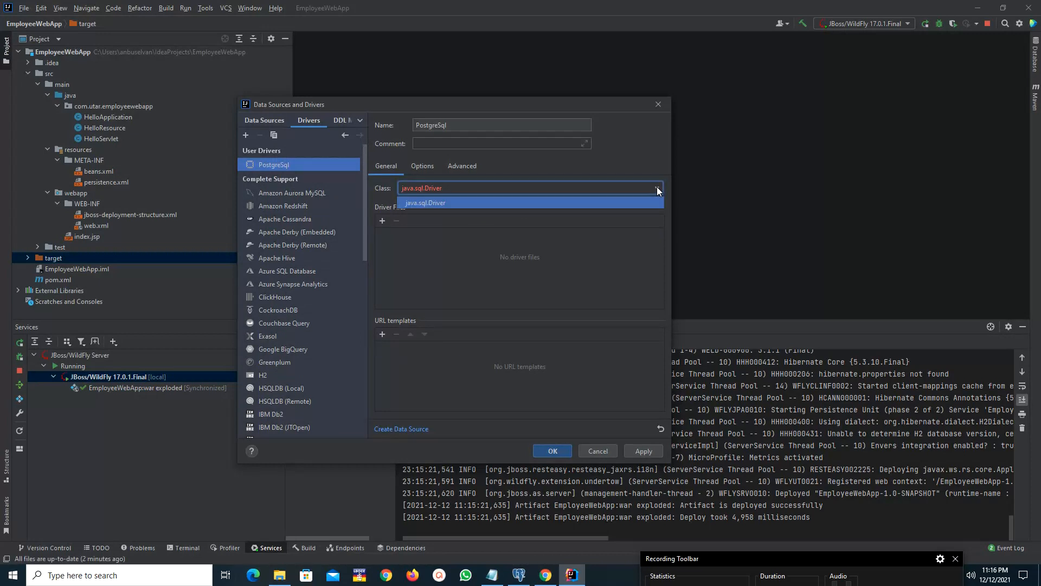
click(656, 187)
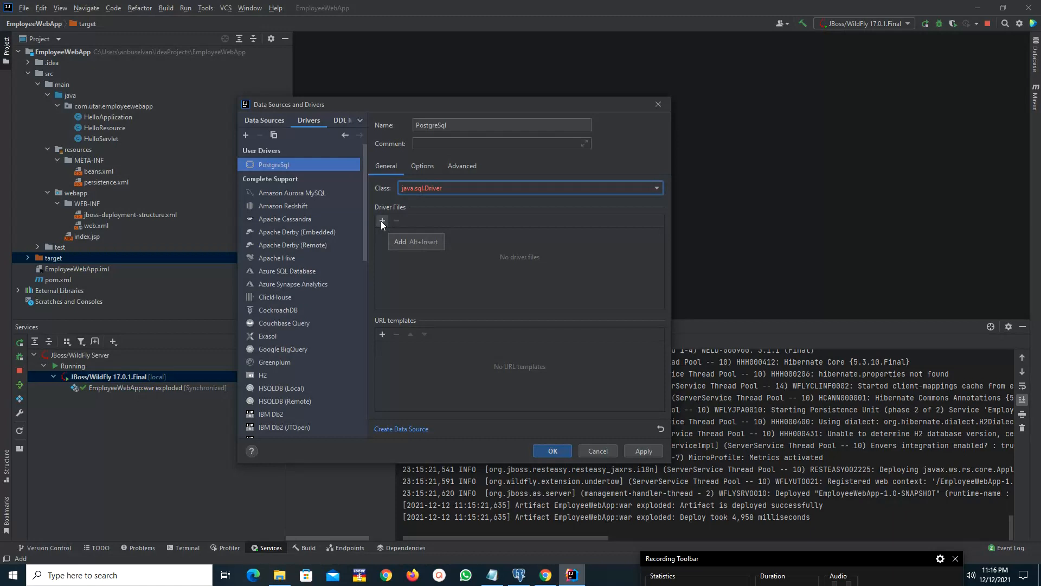
- Add the provided PostgreSQL 42.2.22 driver as the driver files of the PostgreSql user driver
click(420, 165)
click(460, 166)
click(385, 167)
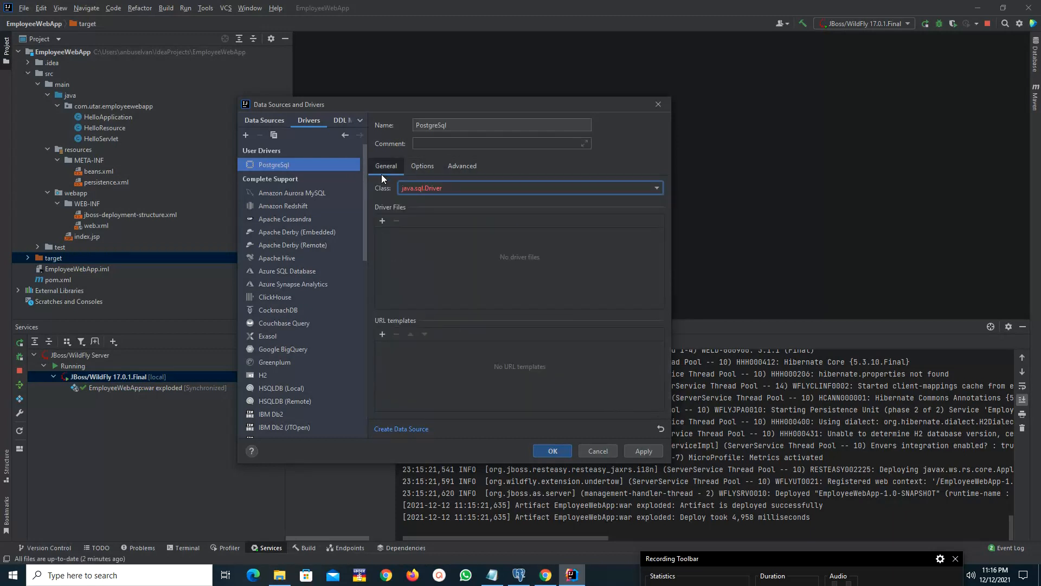
click(379, 220)
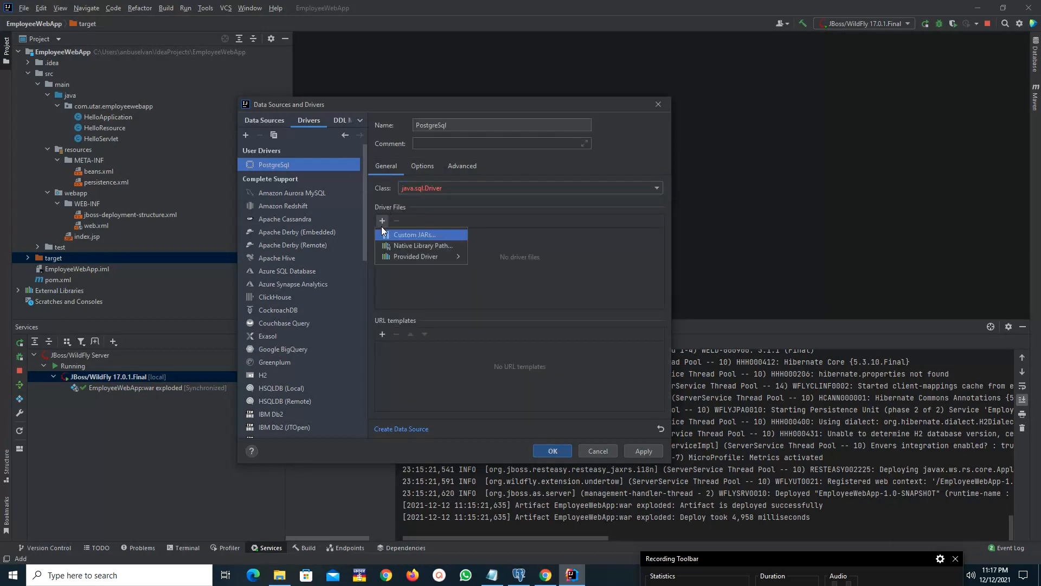
mouse_move(454, 262)
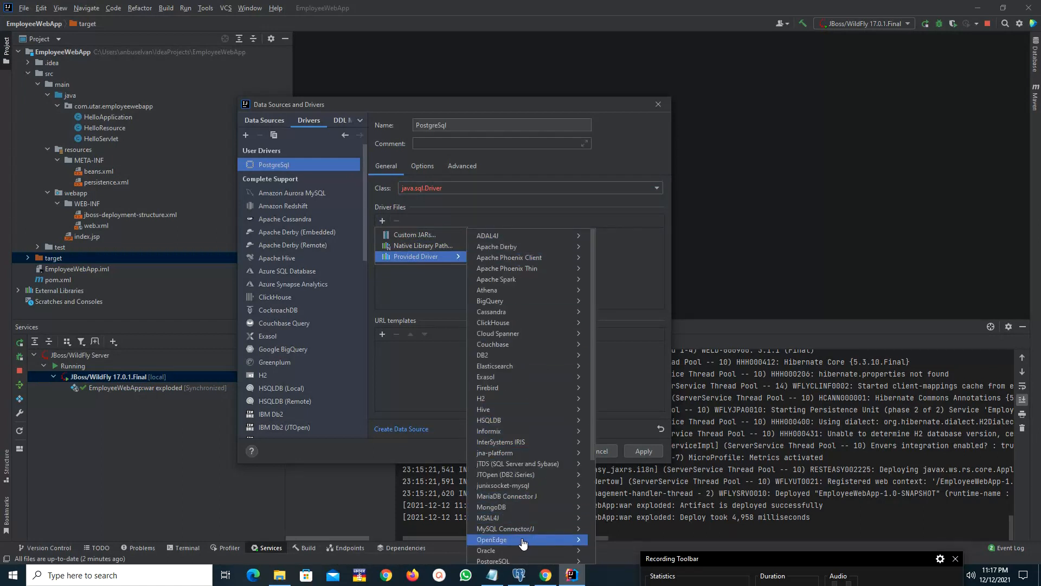
scroll(524, 539, down, 1)
mouse_move(545, 518)
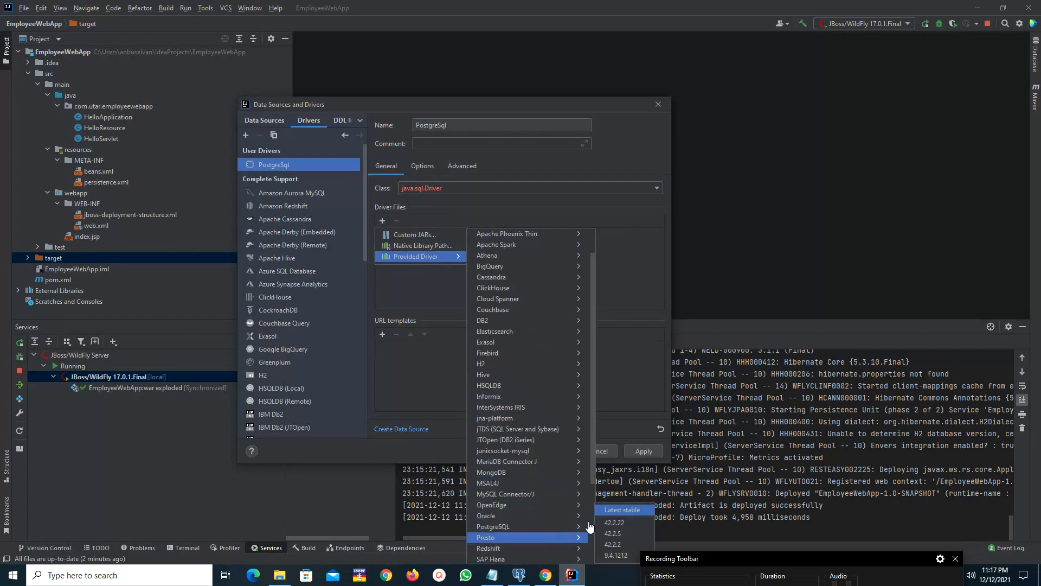
click(614, 522)
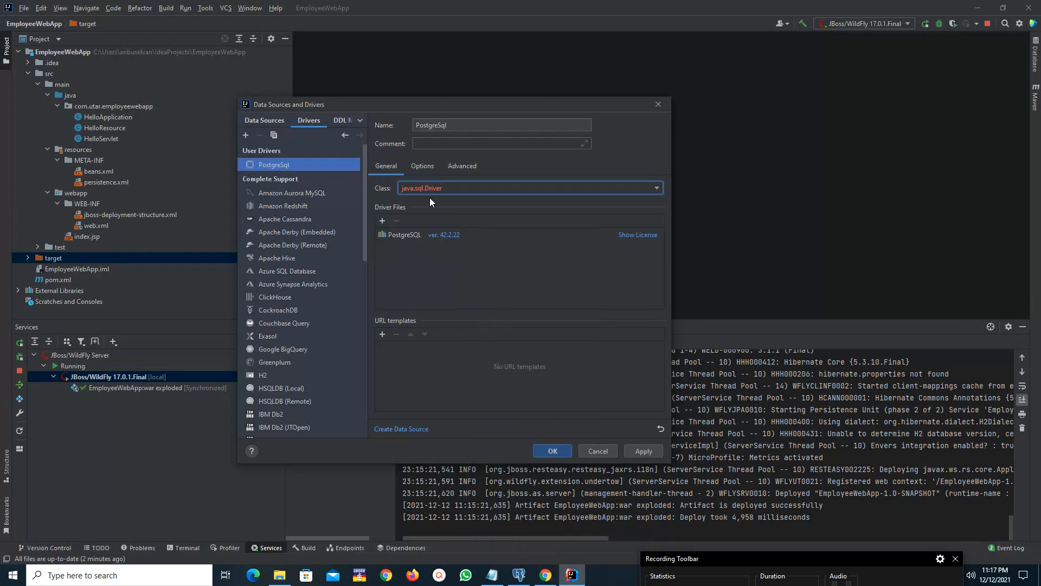
- Set the user driver's class to org.postgresql.Driver and apply the change
click(644, 186)
click(559, 216)
click(638, 455)
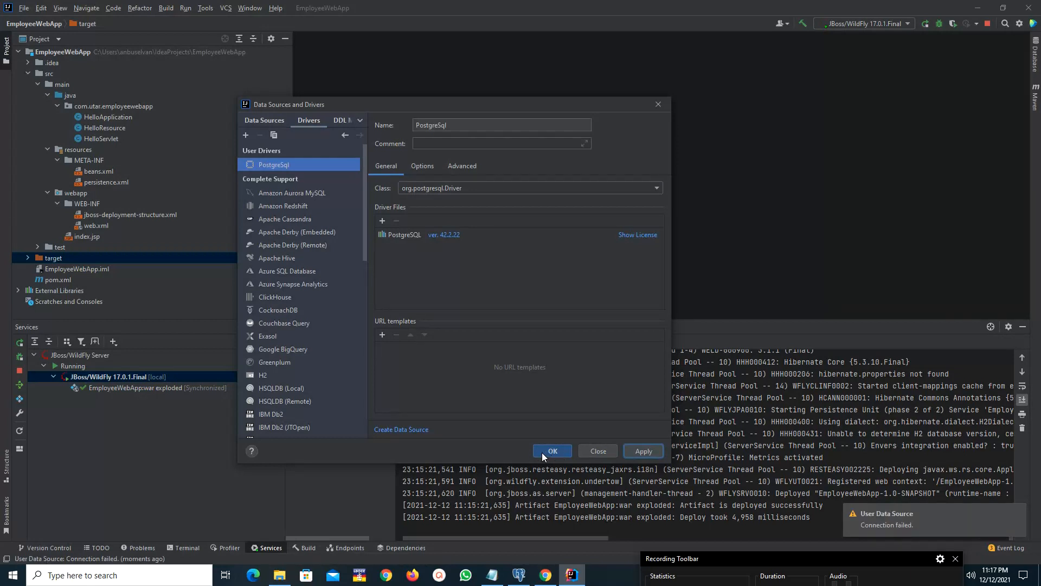
click(638, 456)
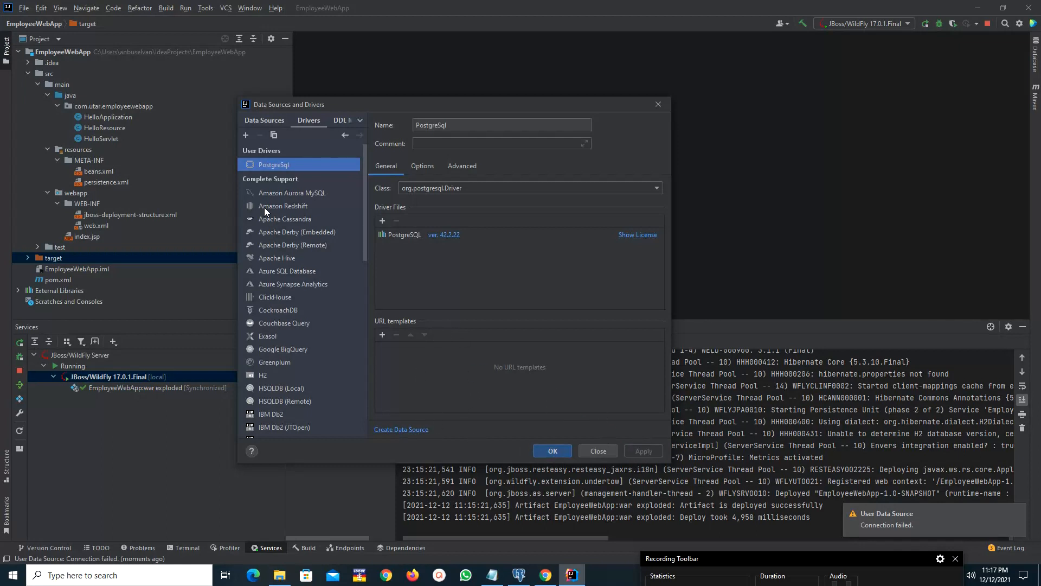
click(253, 122)
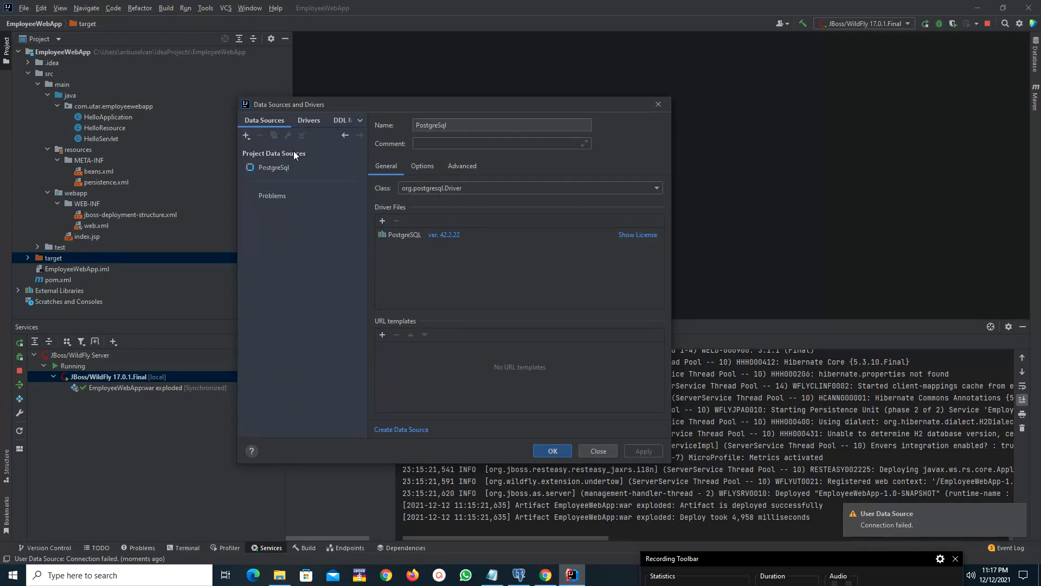
click(308, 120)
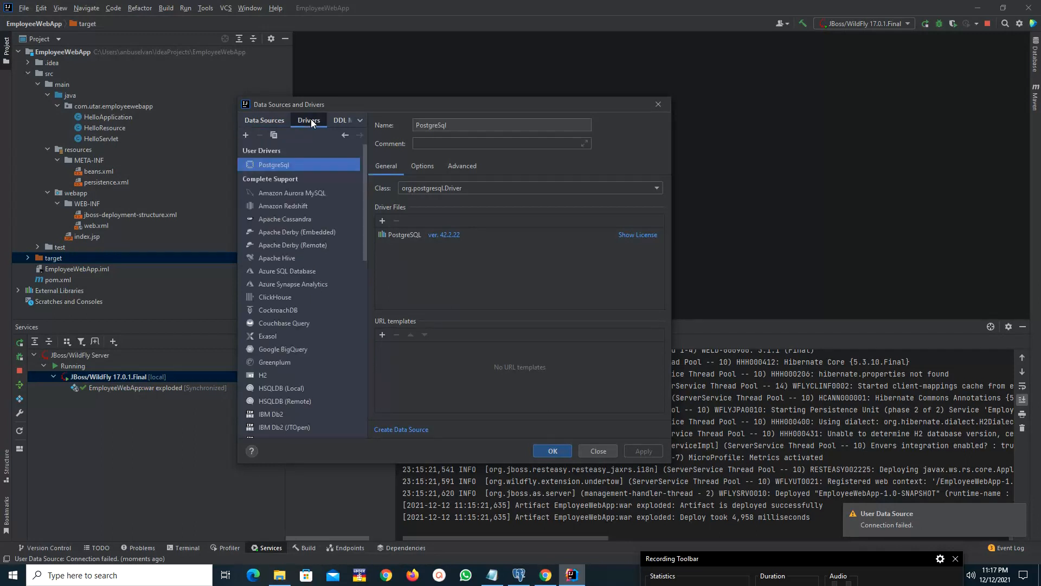
click(417, 434)
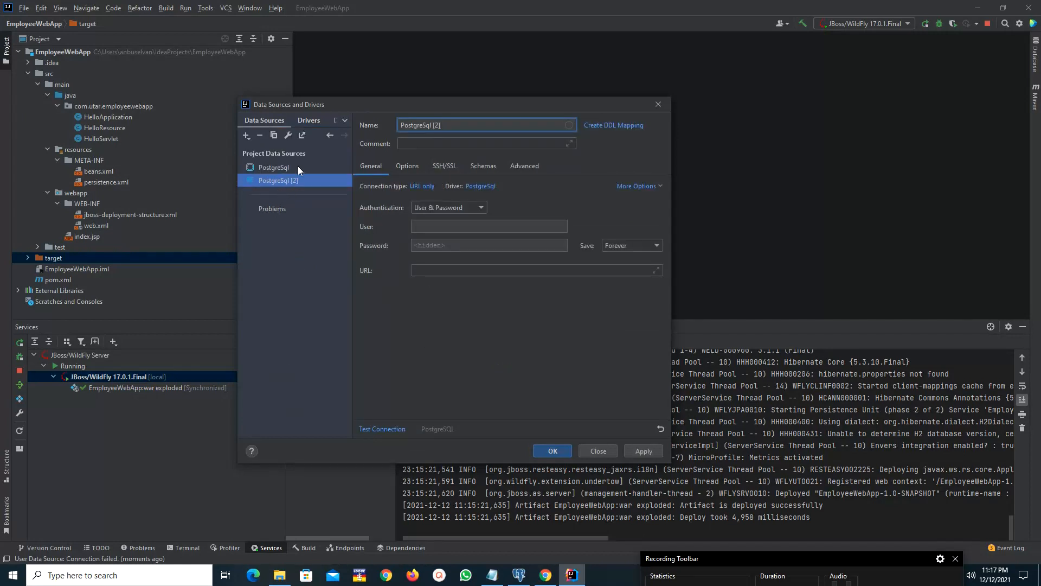
click(281, 169)
click(287, 182)
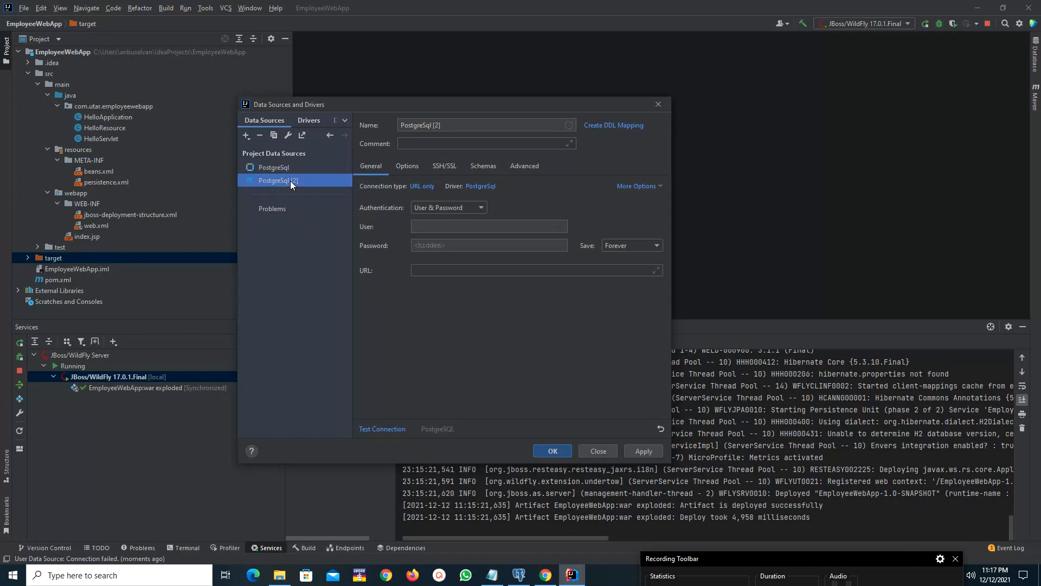
right_click(290, 180)
click(341, 197)
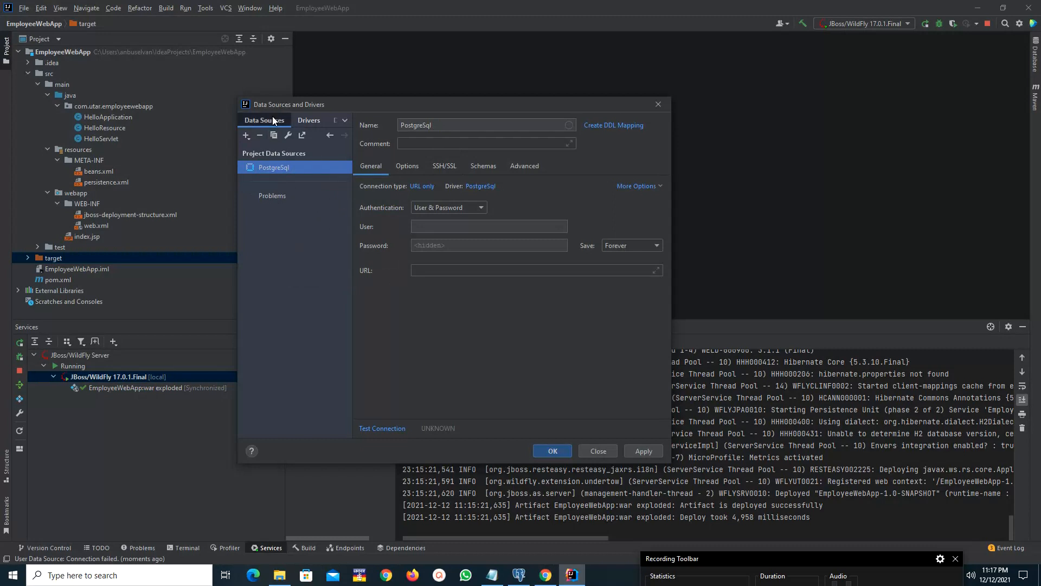
- Rename the PostgreSql project data source as EmployeeWebAppDataSource
double_click(428, 125)
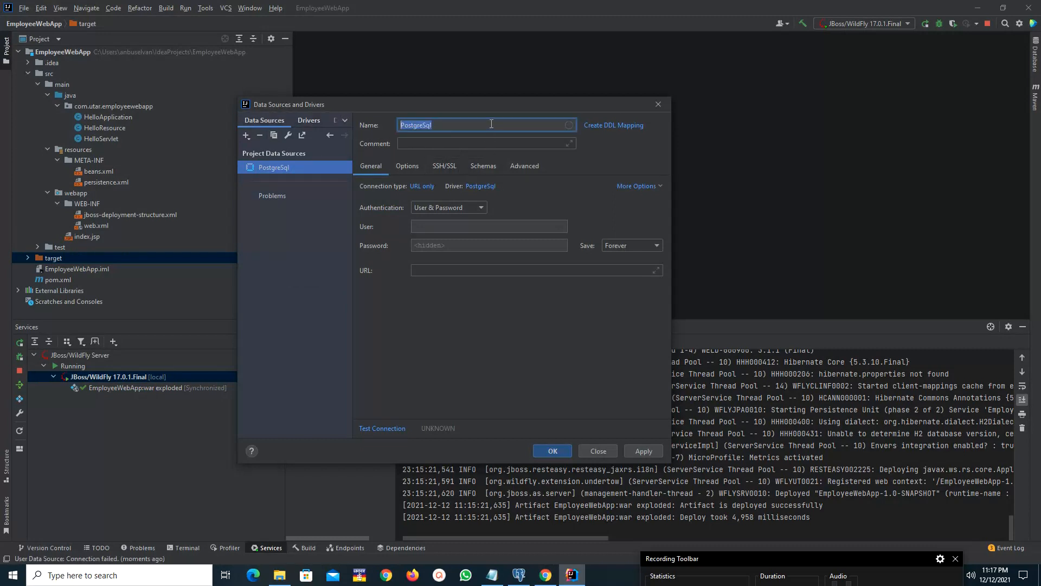
text(EmployeeWeb)
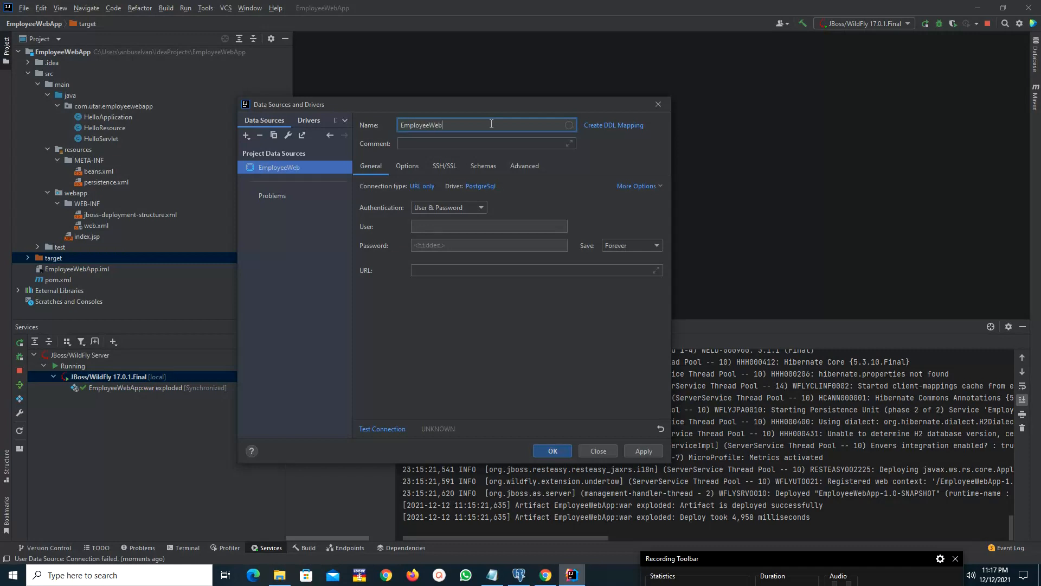
text(AppDataSource)
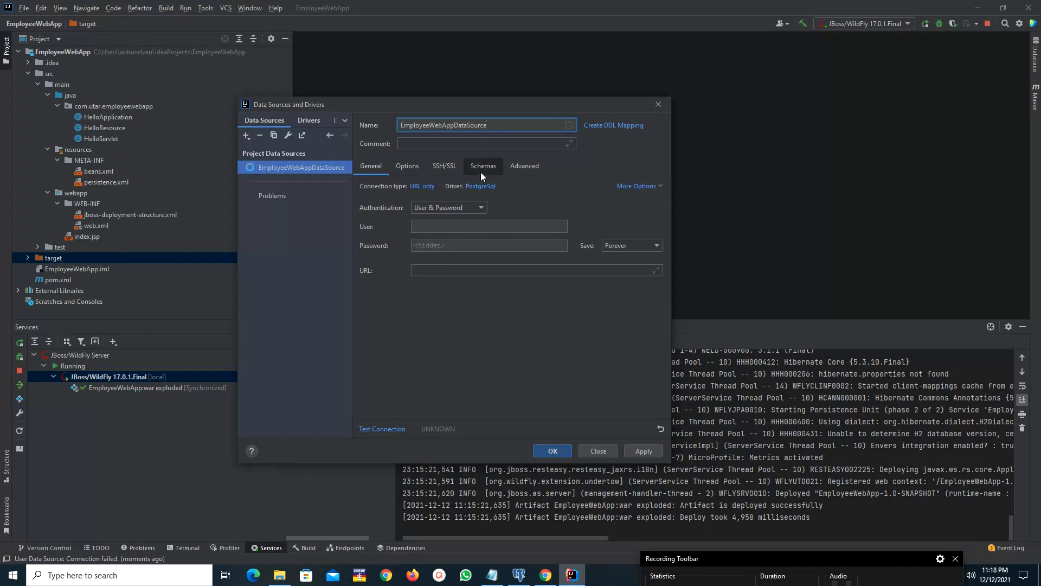
- Set the data source's user to postgres and enter the database password
click(455, 227)
text(postgres)
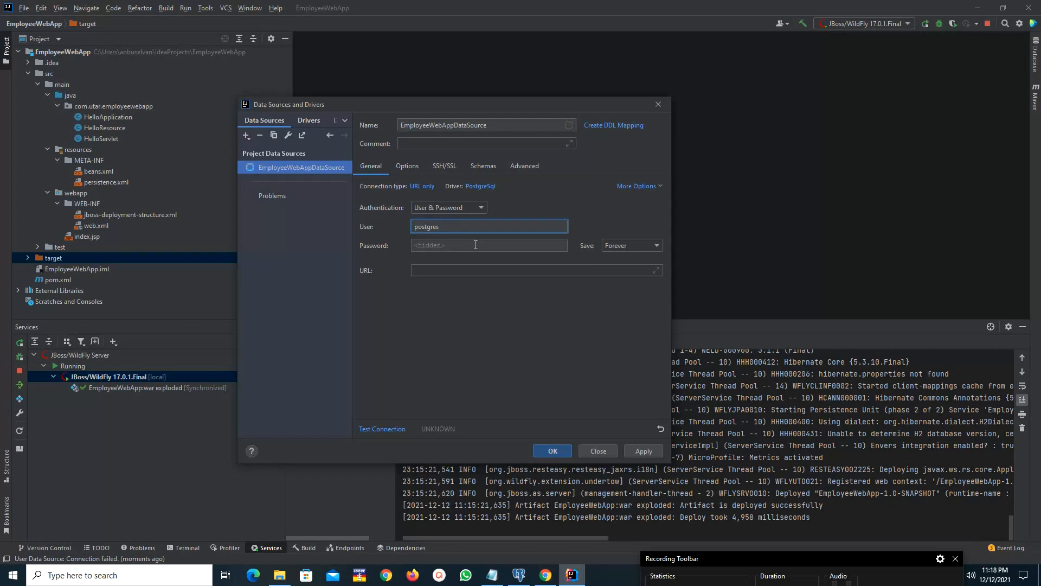
click(474, 245)
text(•••••••••)
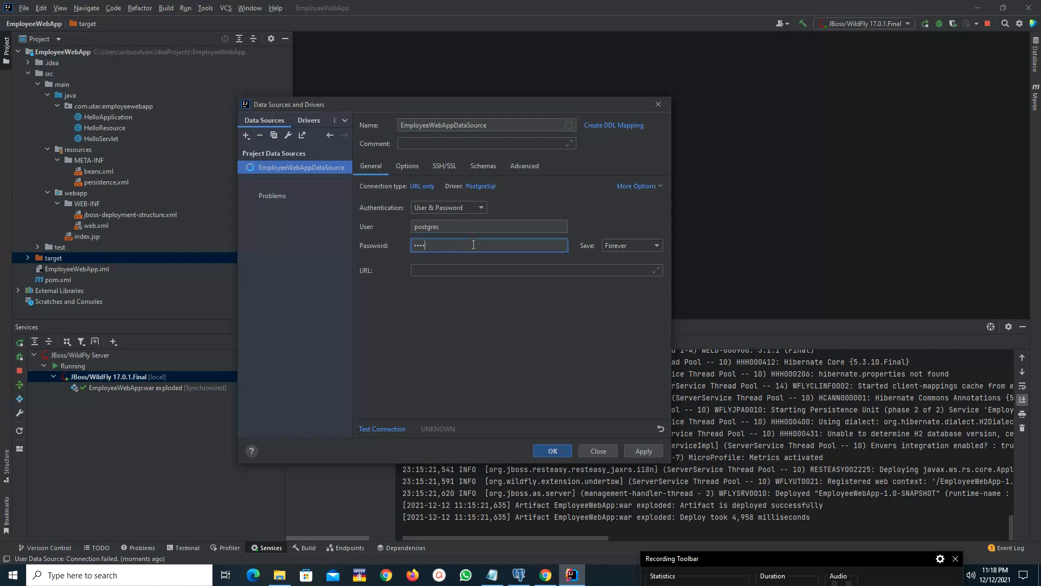
text(•)
- Copy the template jdbc:postgresql://host:port/database from the Notepad notes into the data source's URL in IntelliJ IDEA
click(448, 269)
click(492, 575)
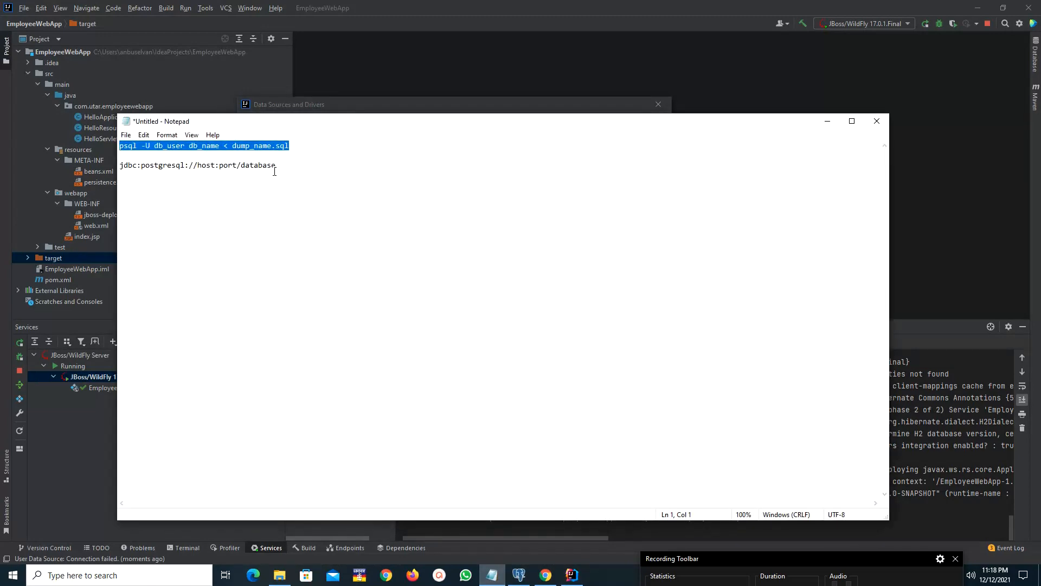
drag(274, 171, 115, 155)
key(ctrl+c)
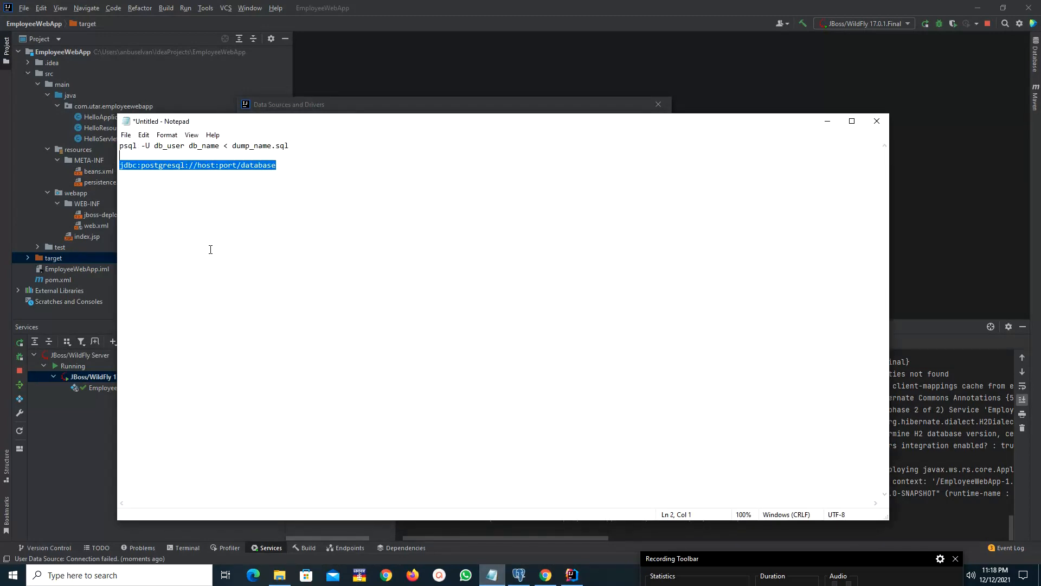
click(827, 121)
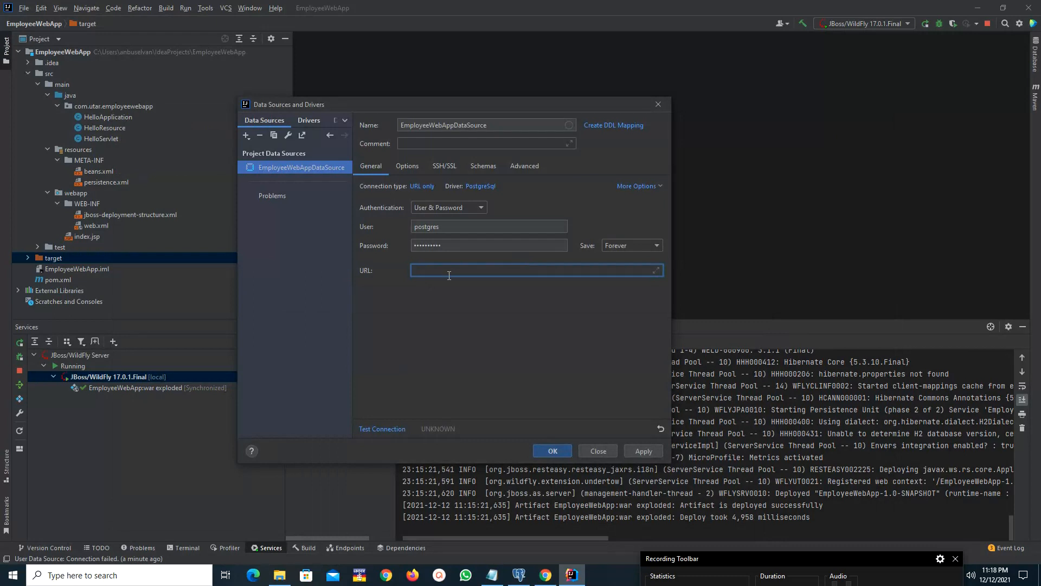
key(ctrl+v)
- Complete the URL as jdbc:postgresql://localhost:5432/employees and test the connection
click(465, 270)
text(loc)
drag(493, 270, 506, 270)
text(5432)
double_click(512, 270)
text(employees)
click(392, 428)
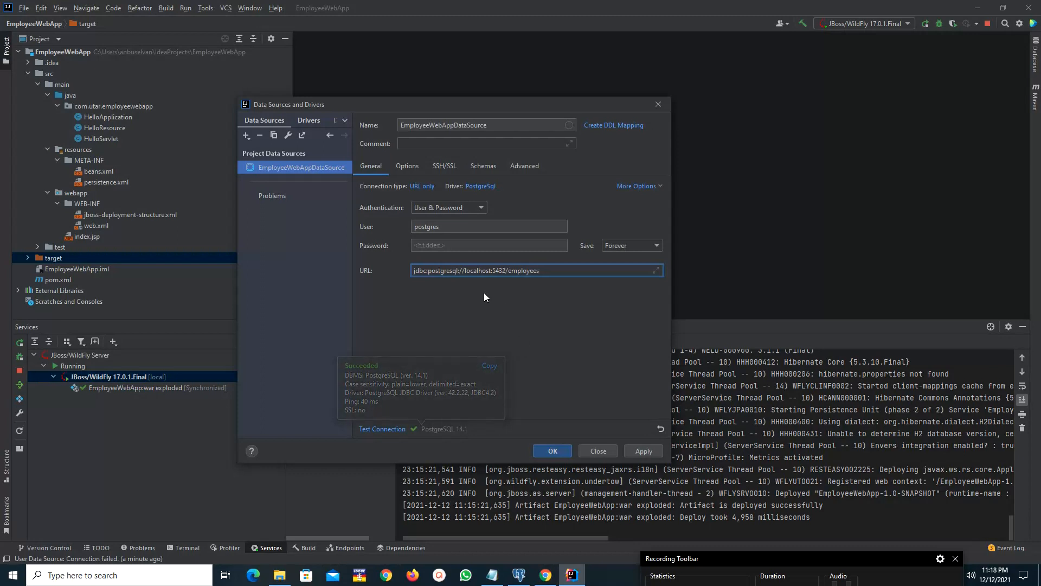
- Include the default database and its employees schema in the data source, agree to close existing connections, and save the data source settings
click(488, 167)
click(372, 209)
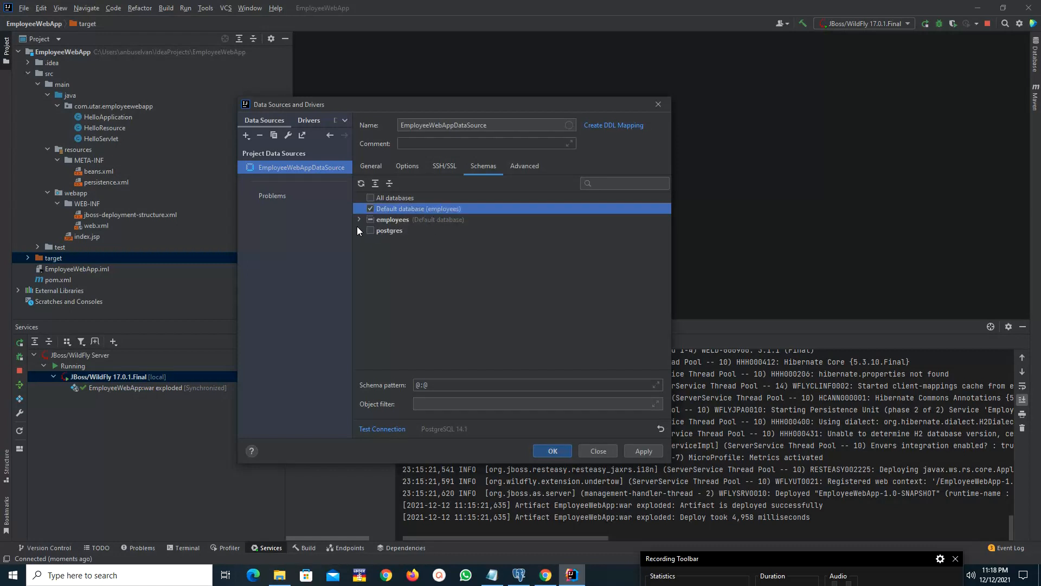
click(359, 219)
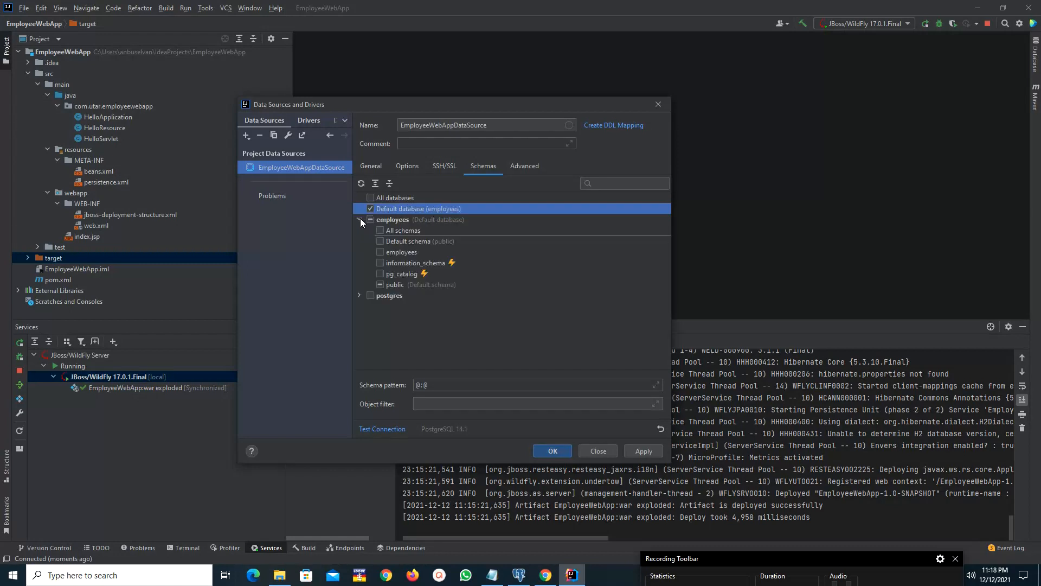
click(379, 251)
click(643, 451)
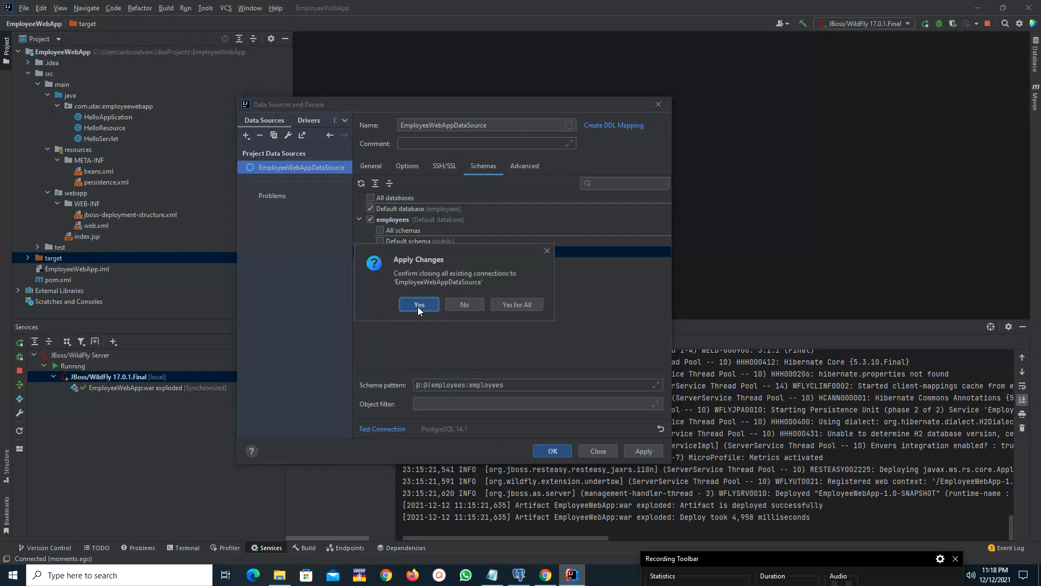
click(419, 304)
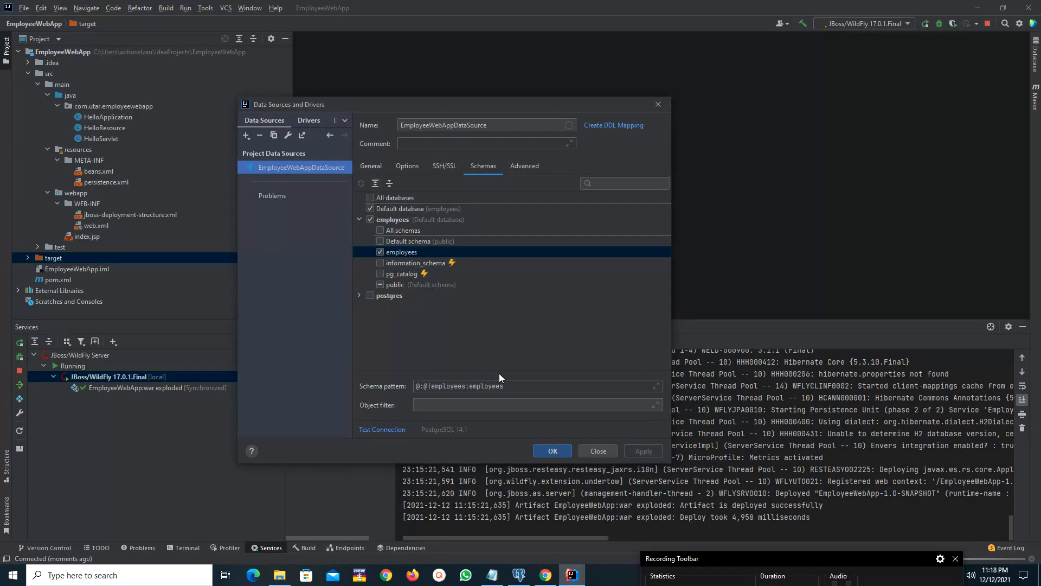
click(406, 167)
click(367, 168)
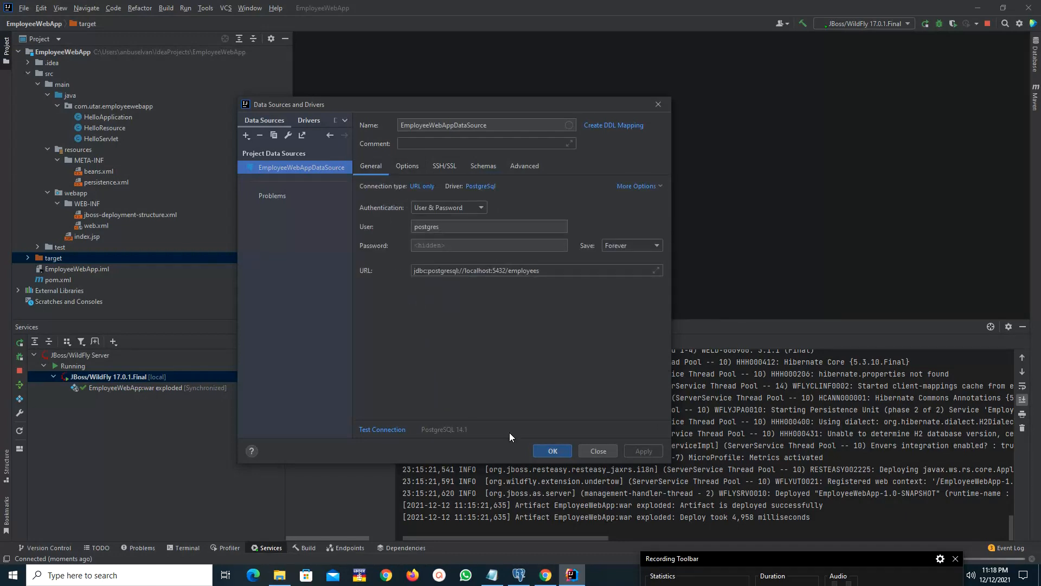
click(552, 450)
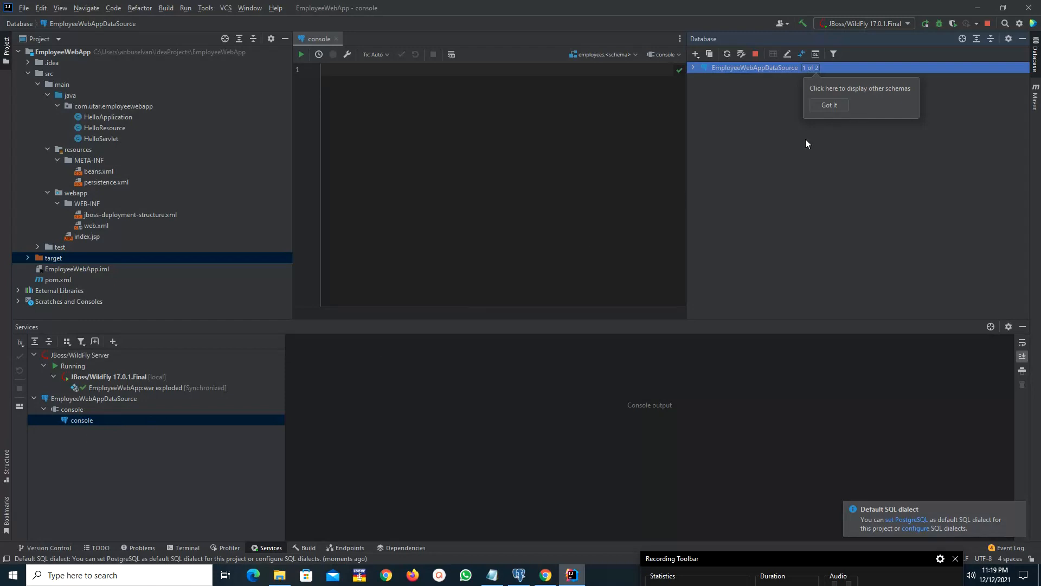
- Dismiss the schema hint, narrow the database view, and expand EmployeeWebAppDataSource down to the tables of the employees schema
click(816, 109)
drag(687, 154, 785, 144)
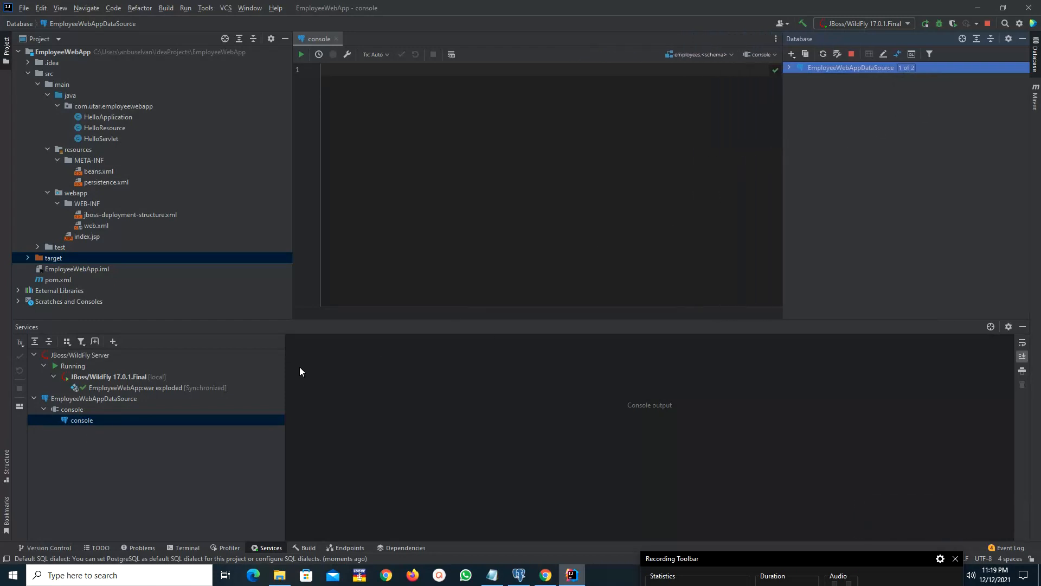
click(789, 68)
click(798, 79)
click(809, 89)
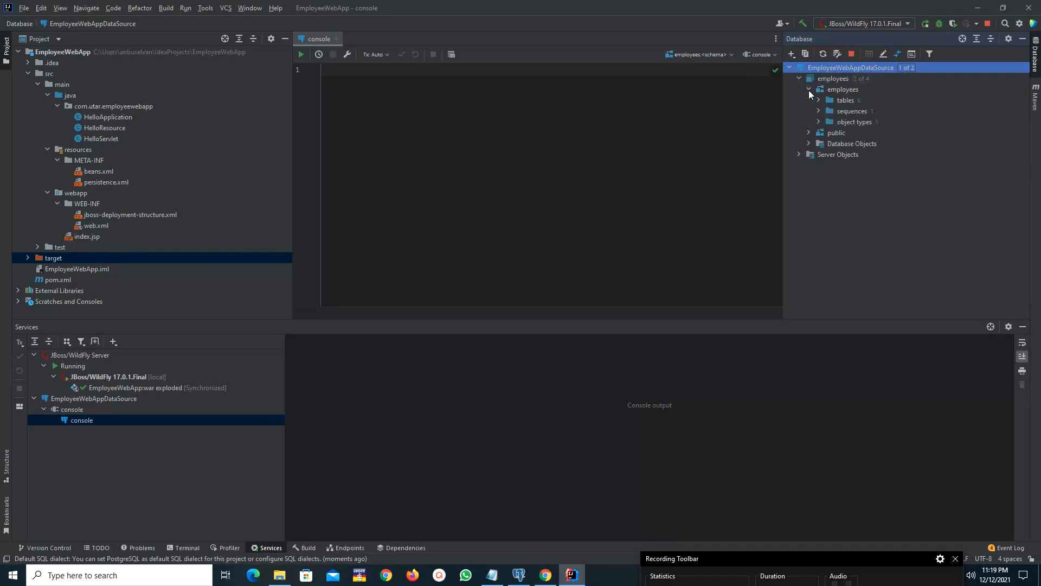
click(818, 101)
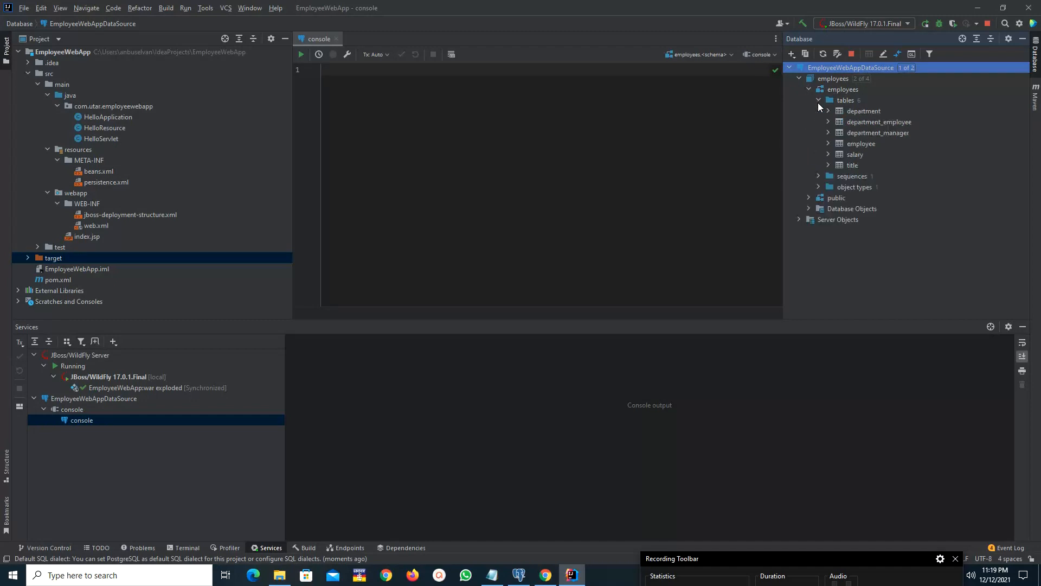
- Generate a script selecting the first N rows of the employee table and set its limit to 100
click(855, 156)
click(857, 145)
right_click(857, 145)
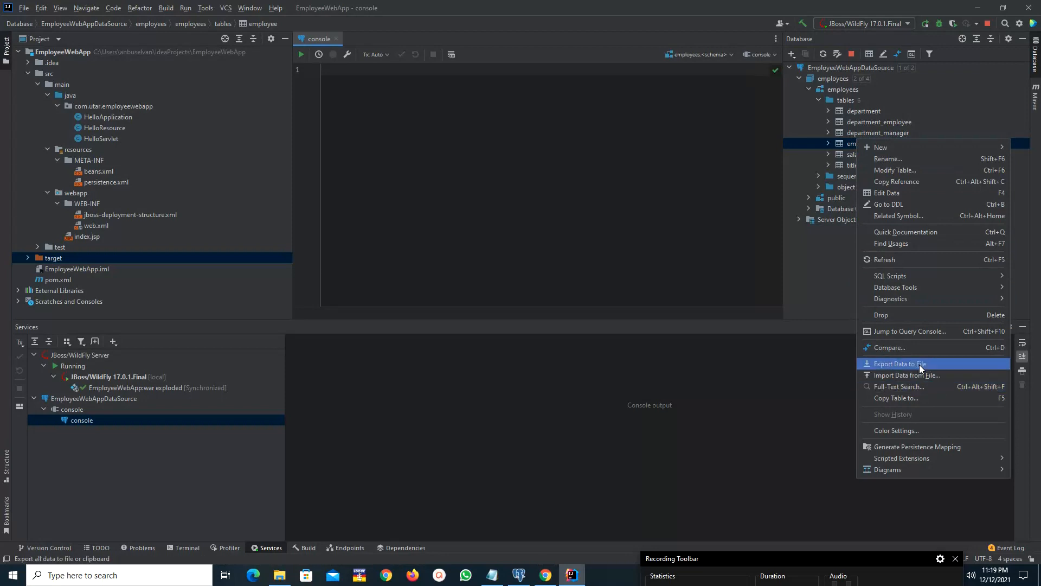
mouse_move(910, 275)
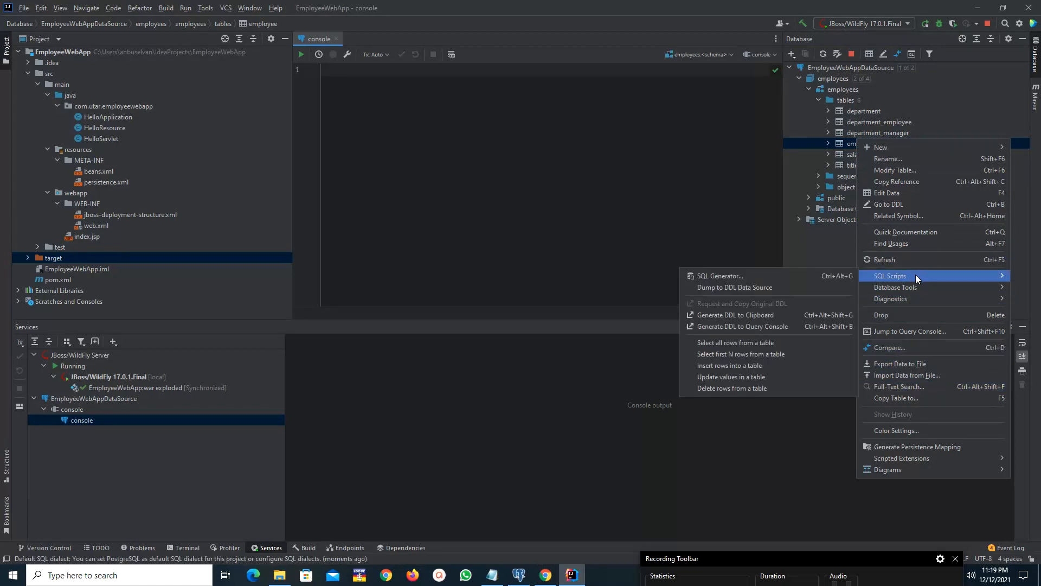
click(785, 357)
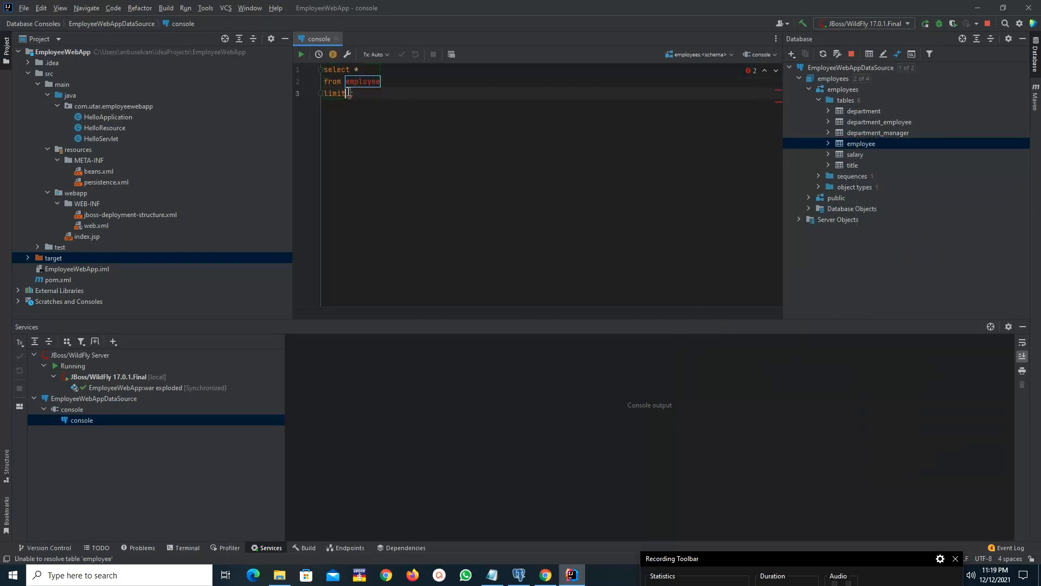
key(Tab)
text(100)
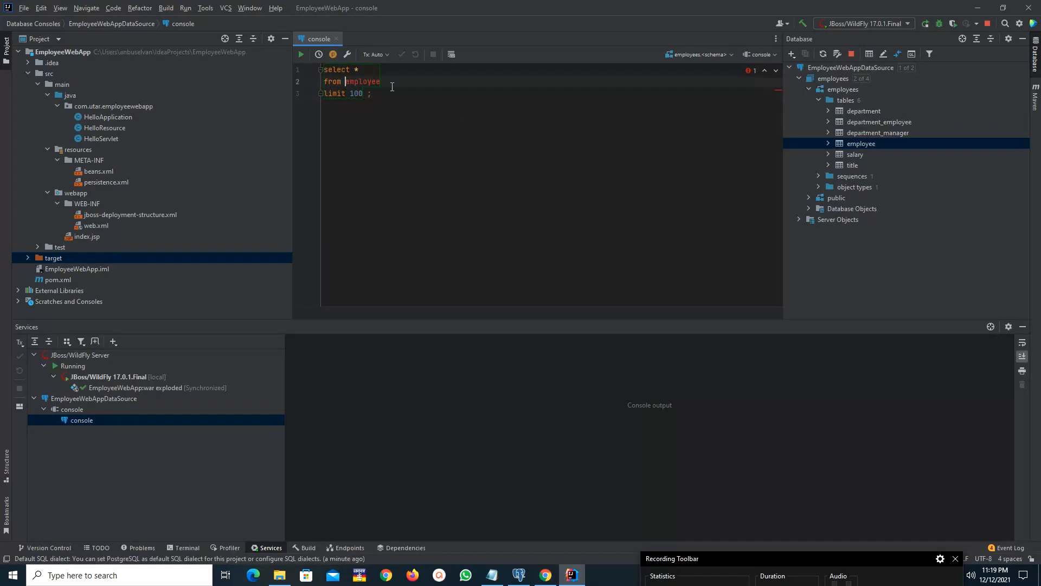
- Qualify the table in the query as employees.employee and run the query
click(346, 82)
text(emplo)
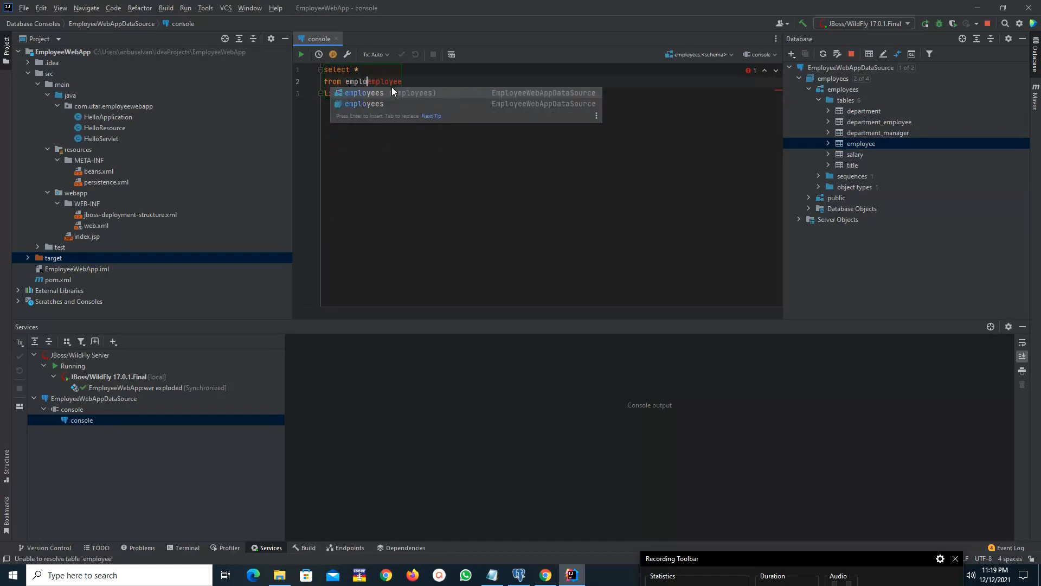
click(376, 104)
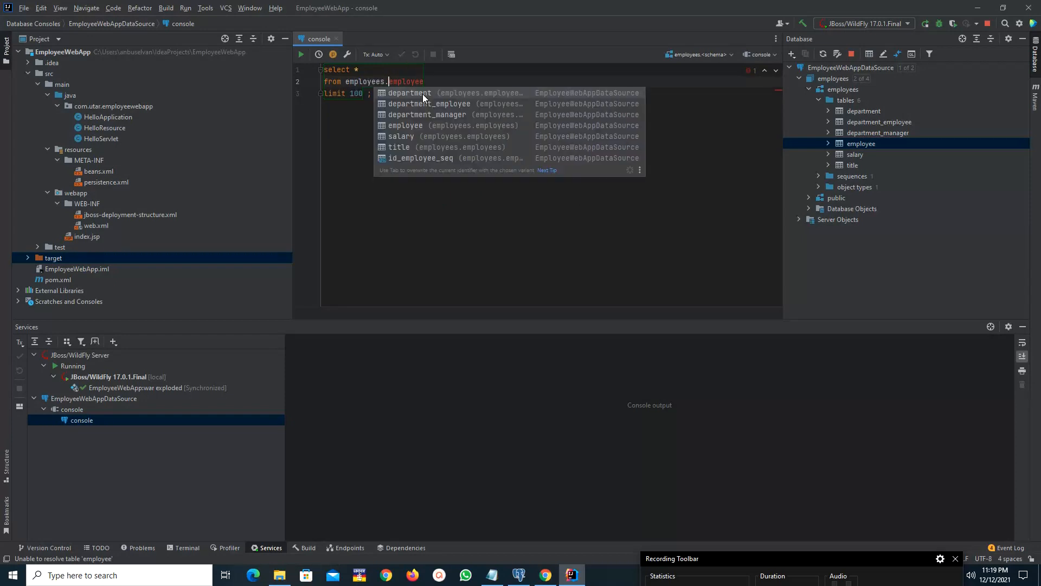
click(439, 76)
click(446, 132)
click(302, 55)
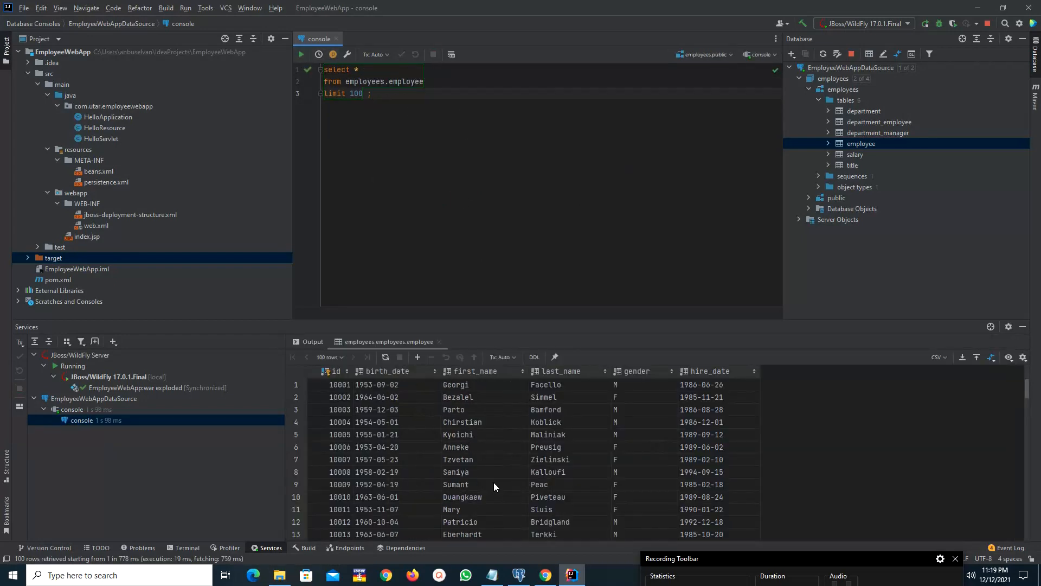
- Look through the rows returned from the employee table and return to the first row
scroll(493, 482, down, 3)
scroll(497, 486, down, 20)
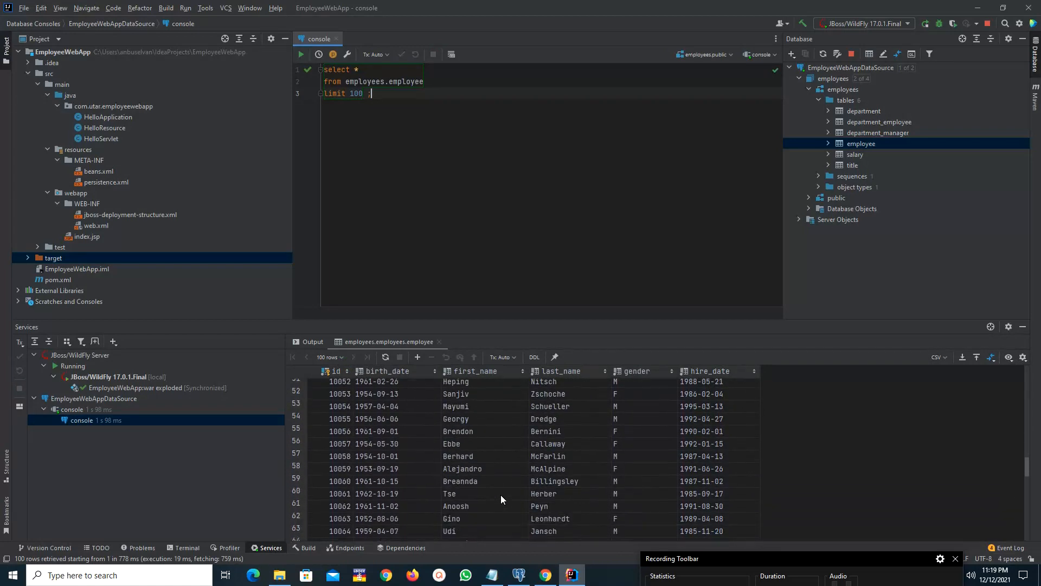
scroll(500, 495, down, 8)
scroll(478, 479, up, 10)
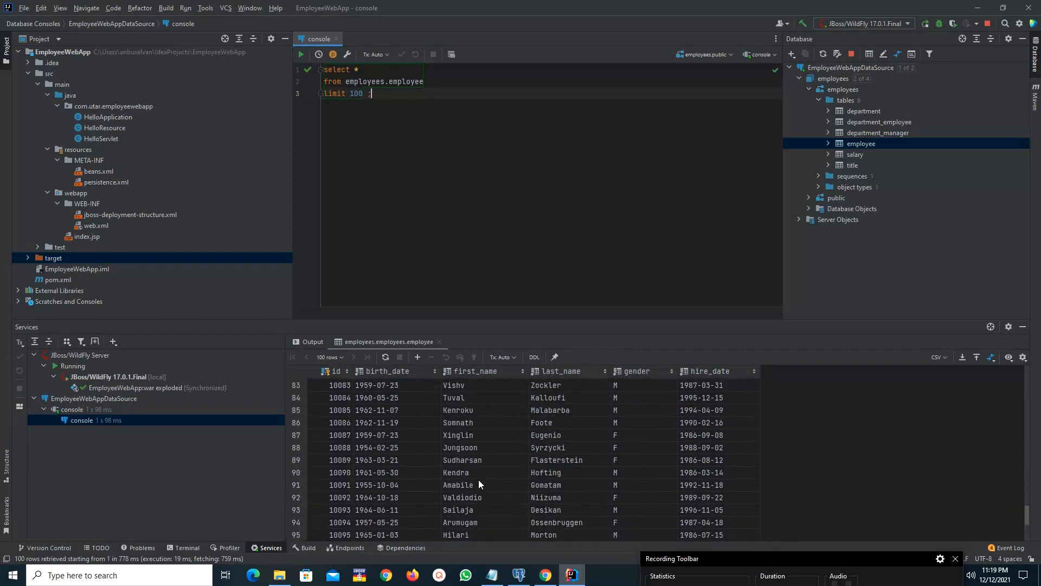
scroll(478, 480, up, 18)
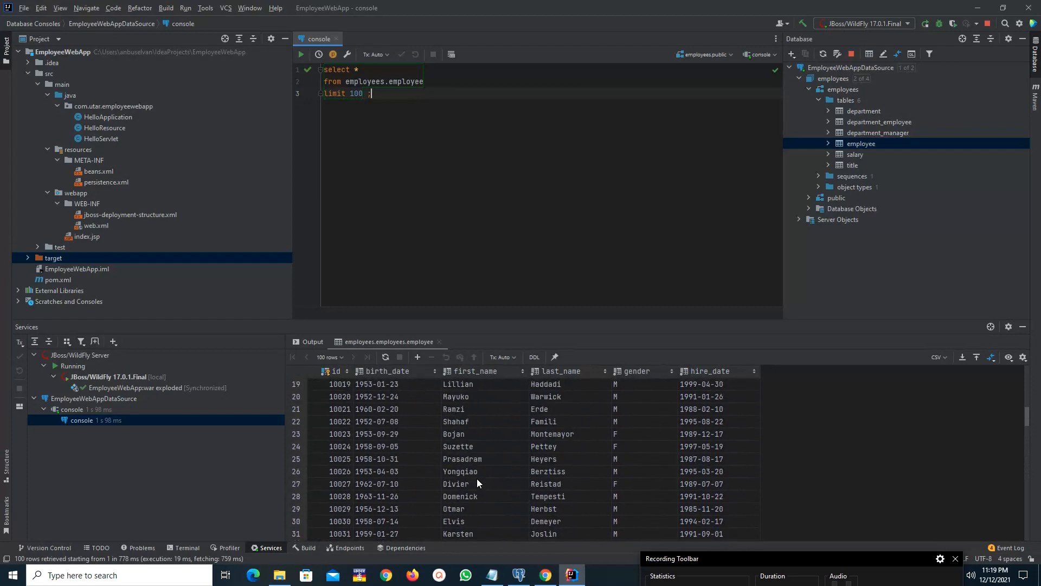
scroll(477, 482, up, 1)
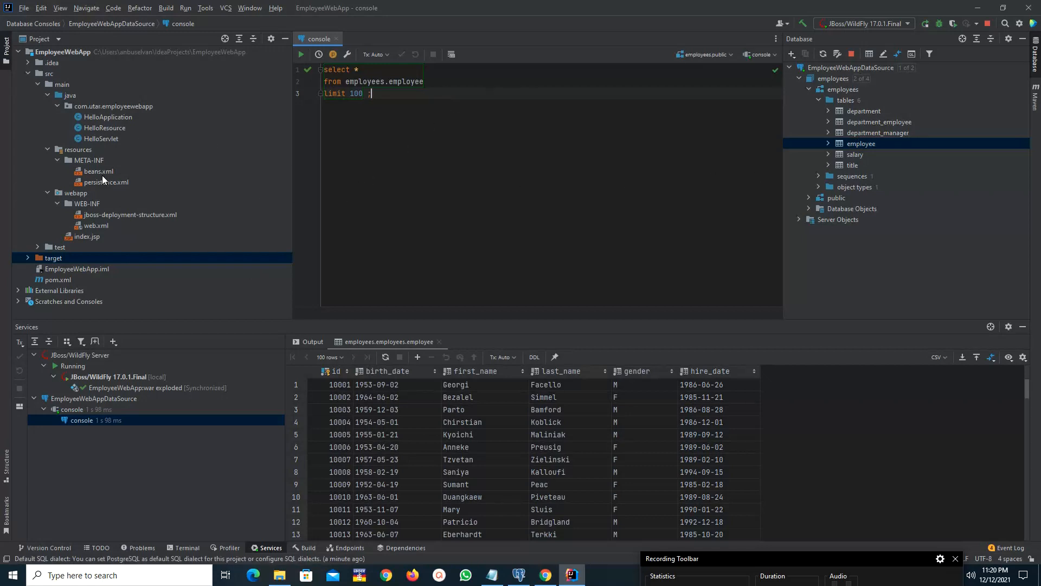
- Close the query console, the database view and the employee result set, and clear the console output
click(336, 38)
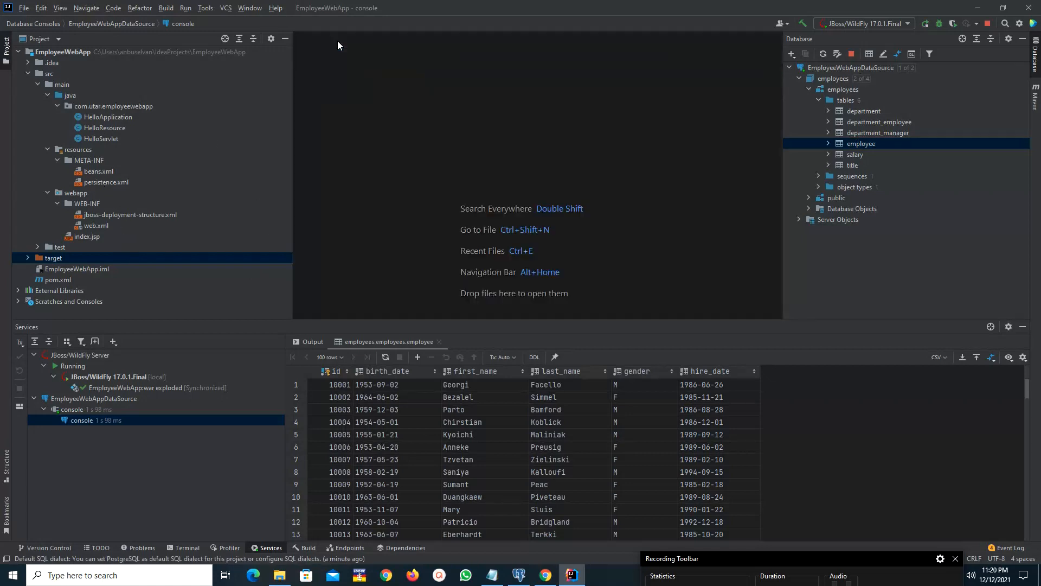
click(1022, 39)
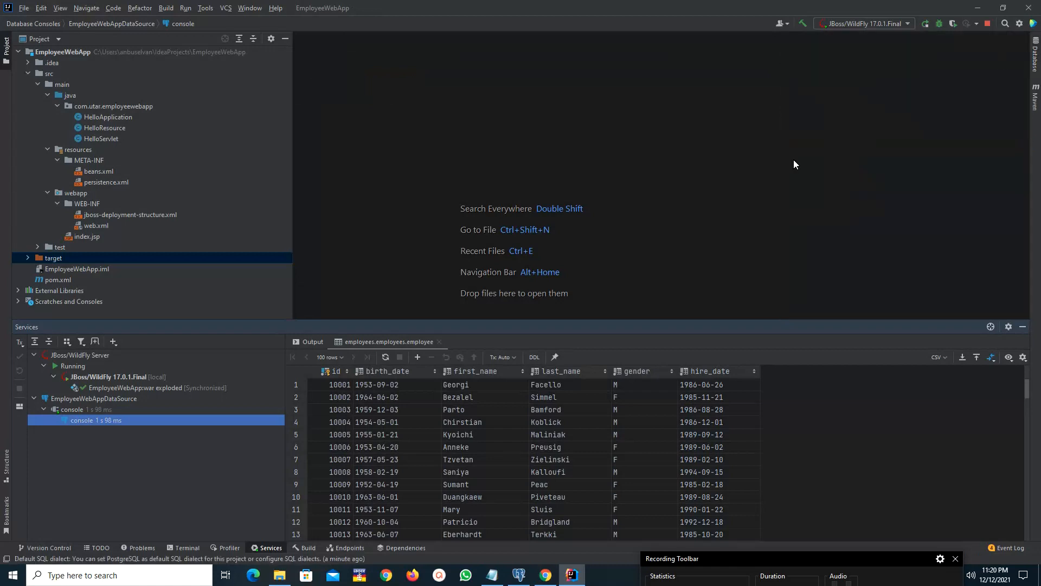
click(439, 341)
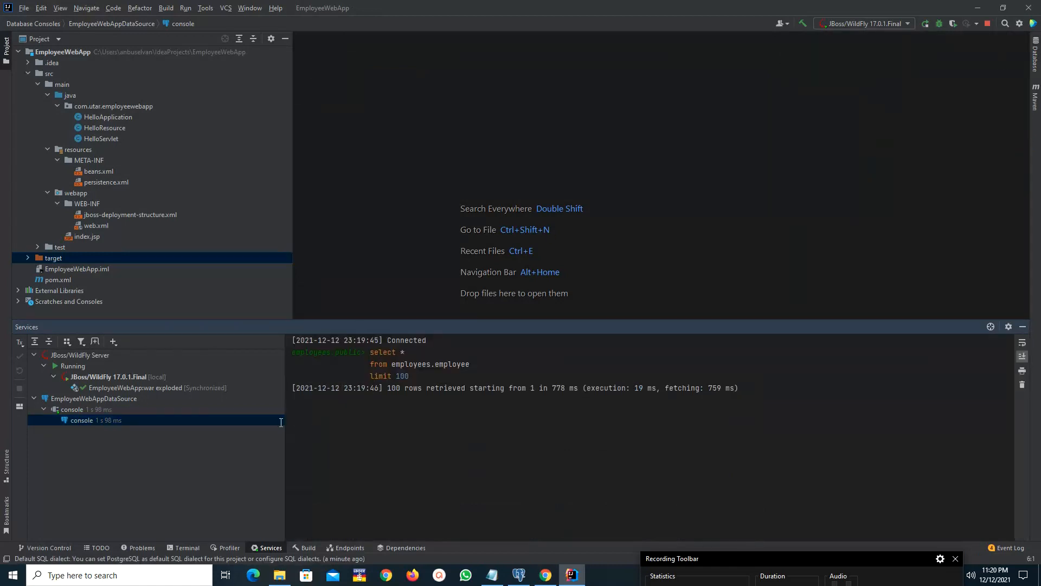
right_click(550, 418)
click(577, 471)
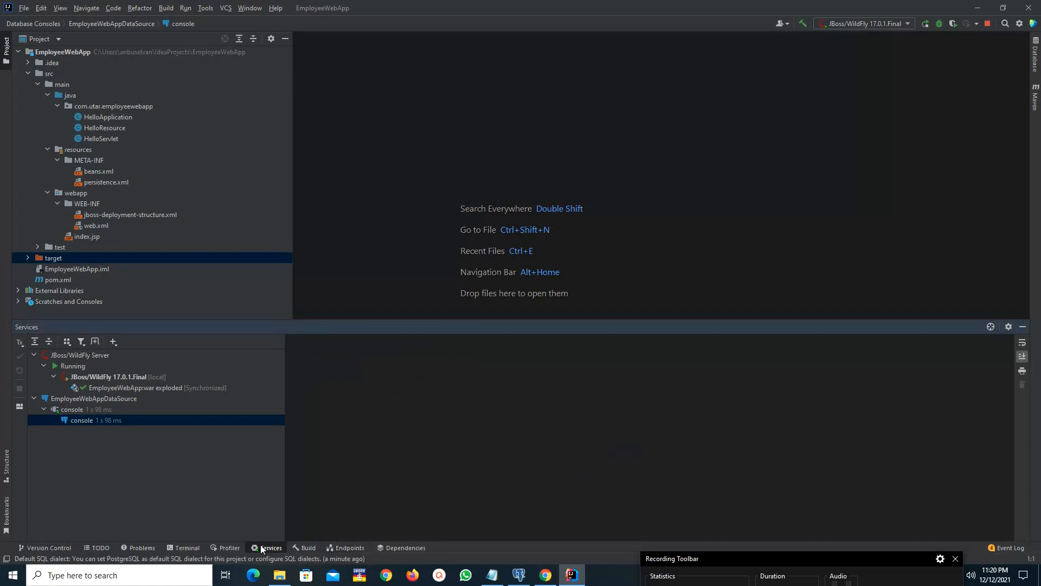
- Show the deployment and output log of the running JBoss/WildFly 17.0.1.Final server
click(85, 369)
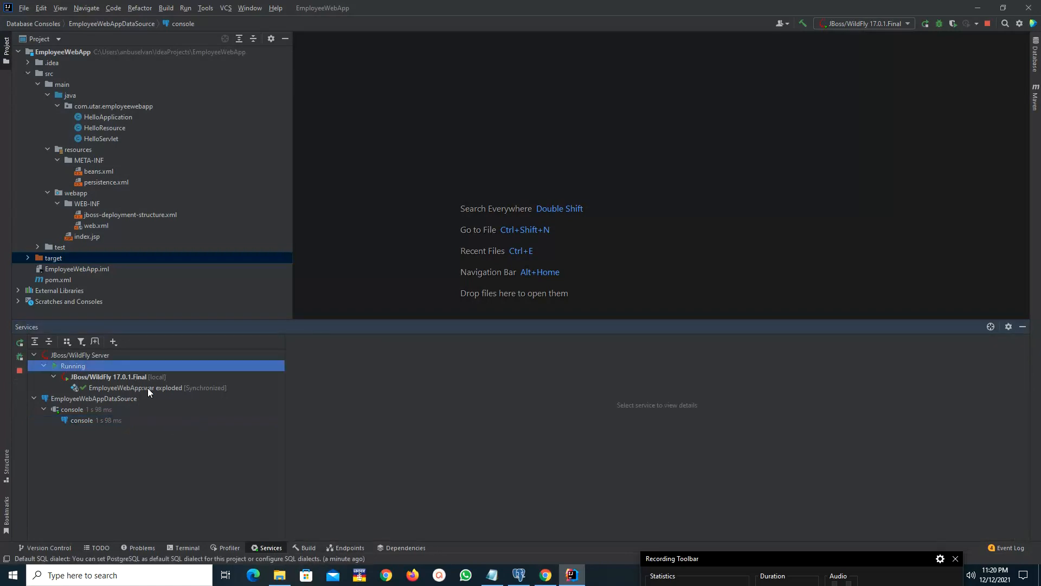
click(121, 377)
click(138, 386)
click(138, 378)
click(135, 388)
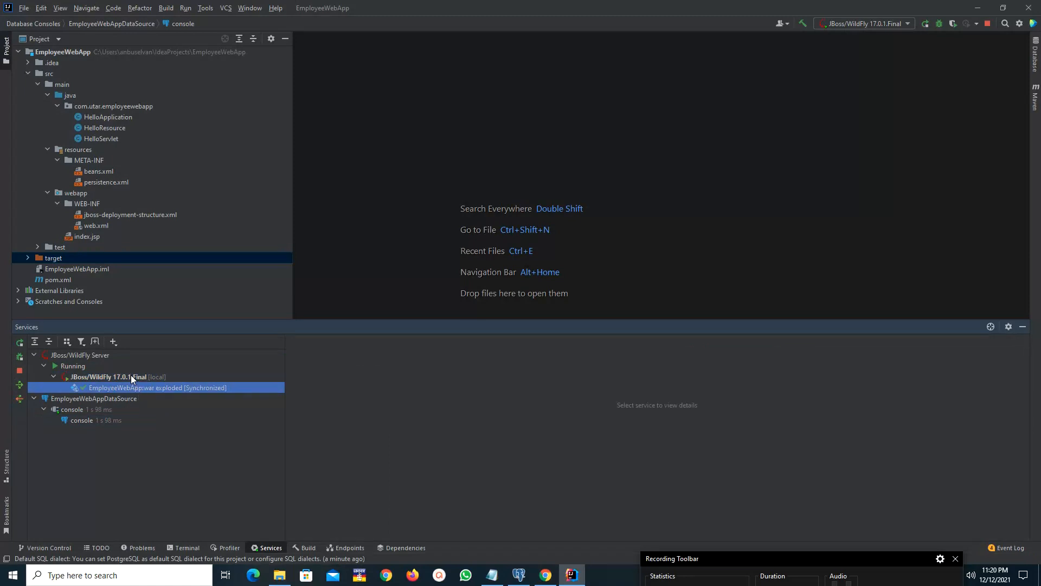
click(131, 376)
click(132, 388)
click(125, 373)
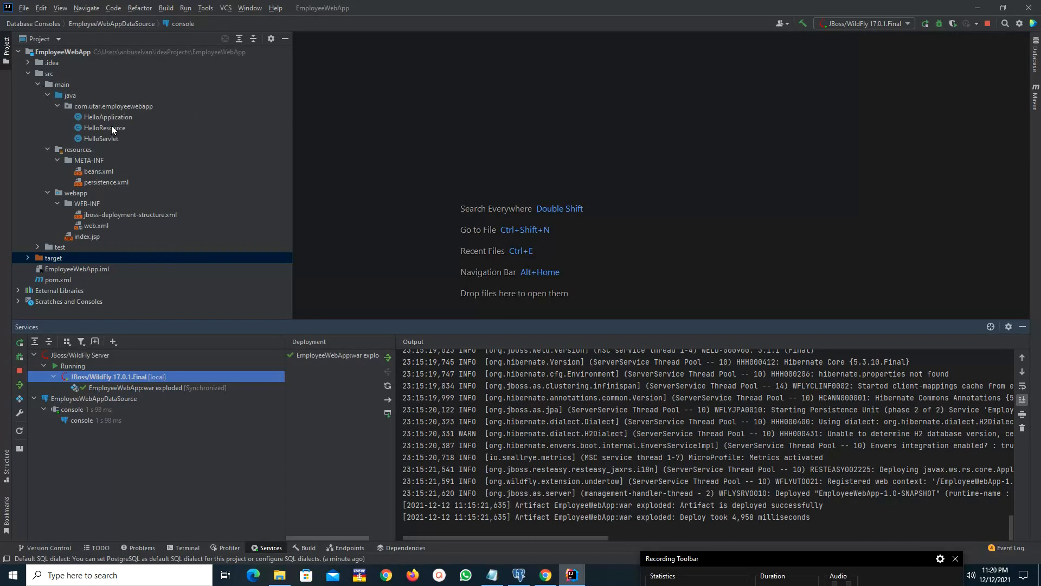
- View and close the HelloServlet class, and go over the project's resource and webapp files down to index.jsp
double_click(116, 139)
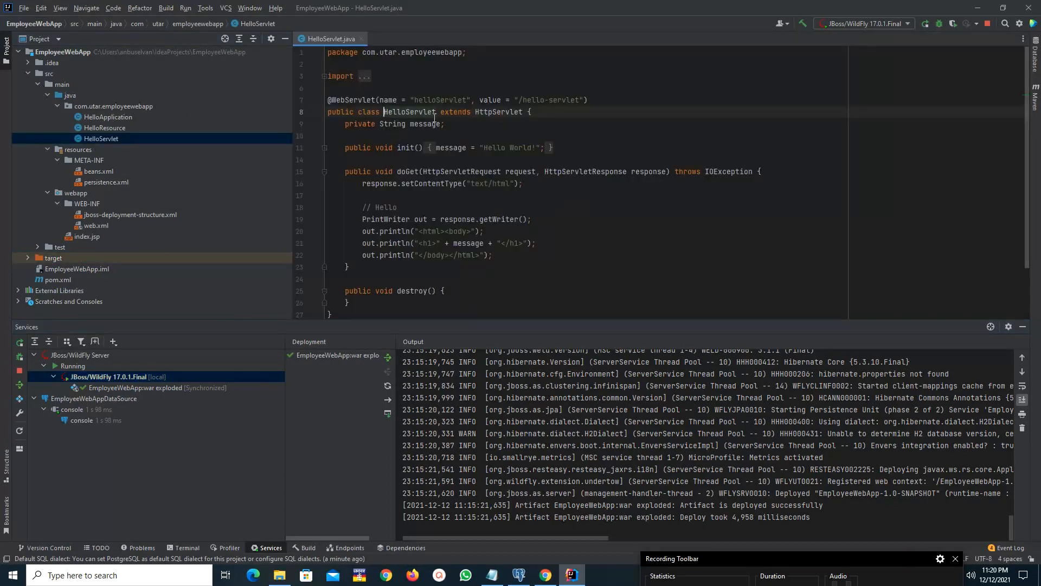
click(361, 38)
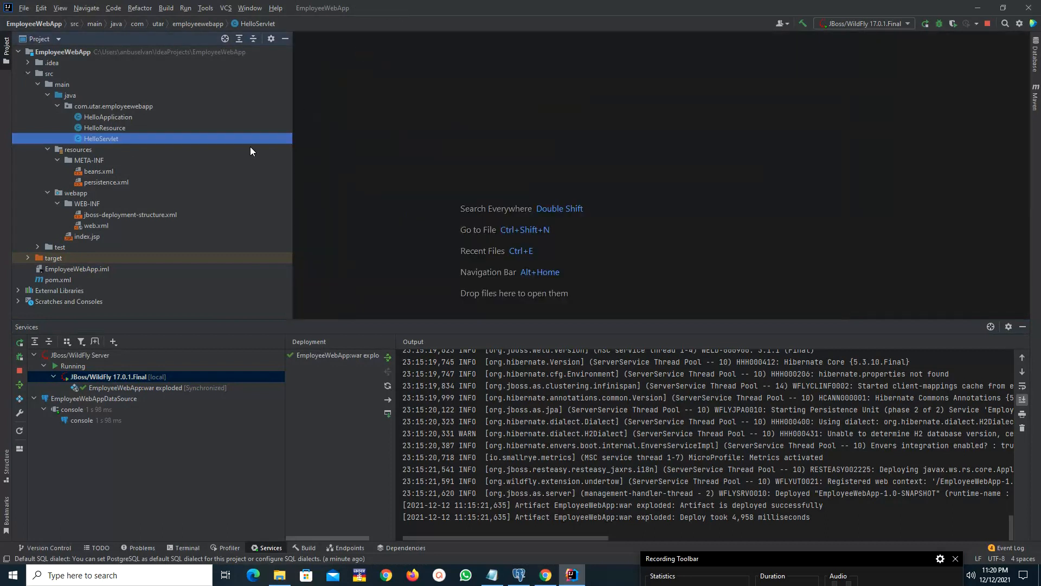
click(104, 172)
click(108, 190)
click(115, 216)
click(109, 225)
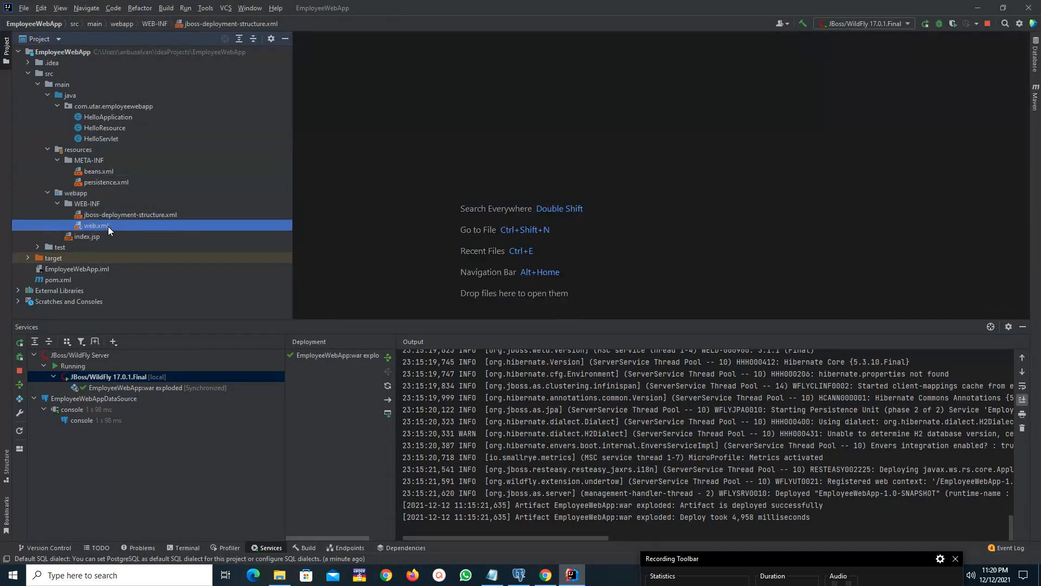
click(89, 237)
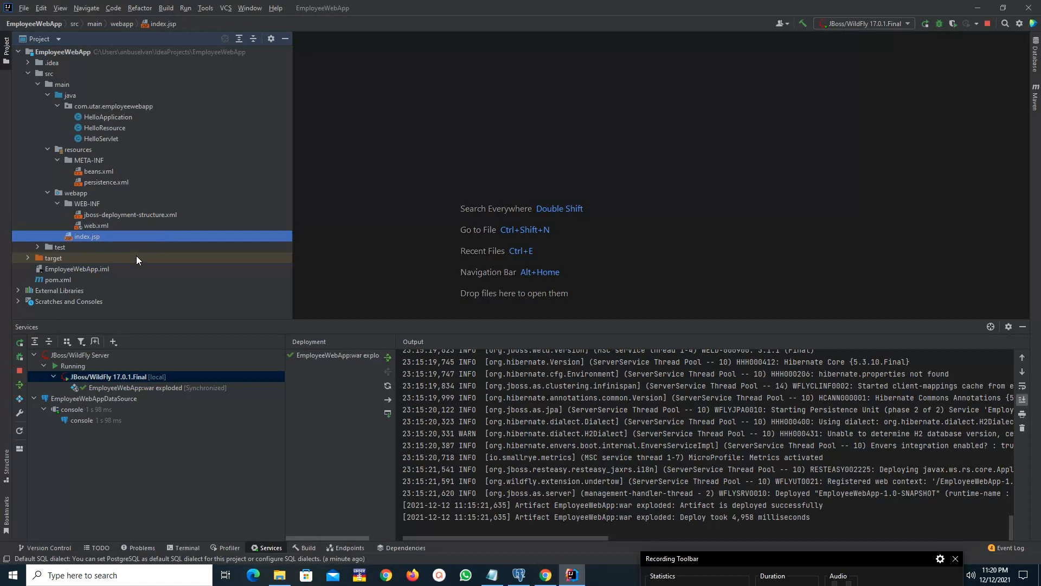
- Switch to Notepad, review the psql dump import command and the PostgreSQL JDBC URL template, and minimize it
drag(763, 563, 762, 279)
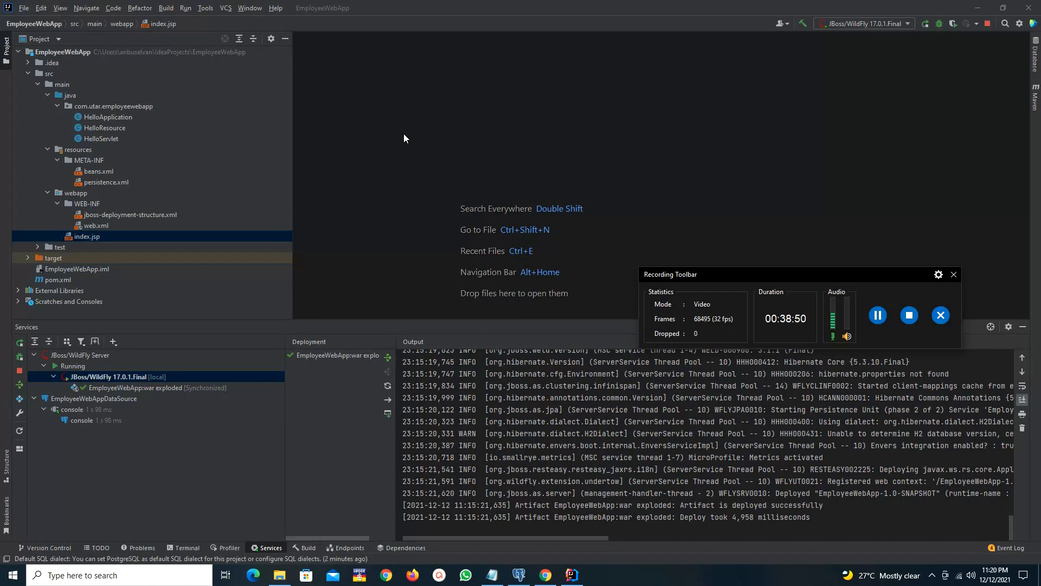
click(492, 578)
click(184, 146)
drag(290, 145, 120, 143)
click(150, 155)
drag(291, 146, 119, 145)
drag(277, 165, 119, 165)
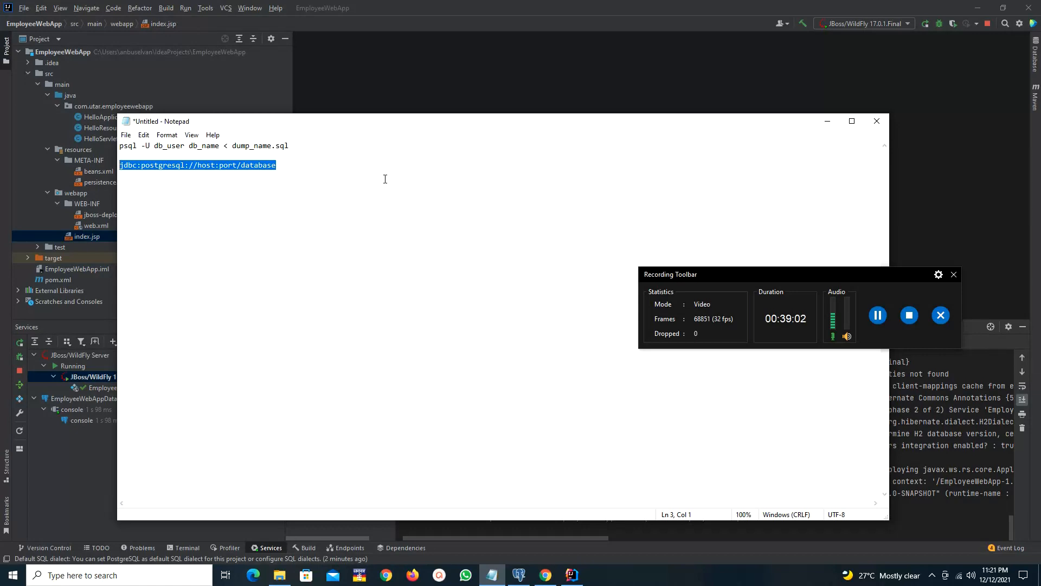
click(367, 165)
click(827, 121)
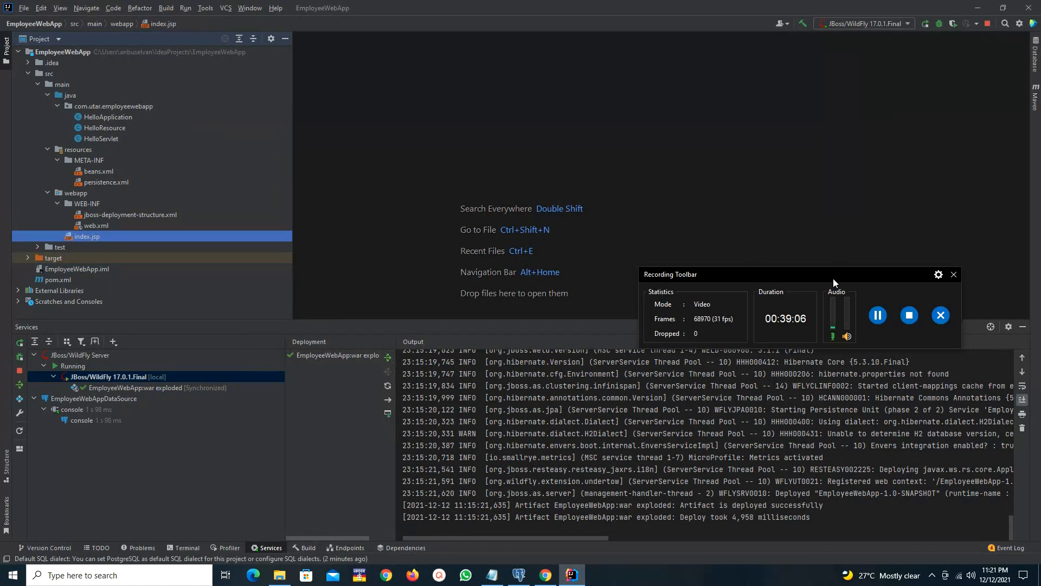
- Expand the target folder in the project tree to view its build output
drag(833, 278, 778, 165)
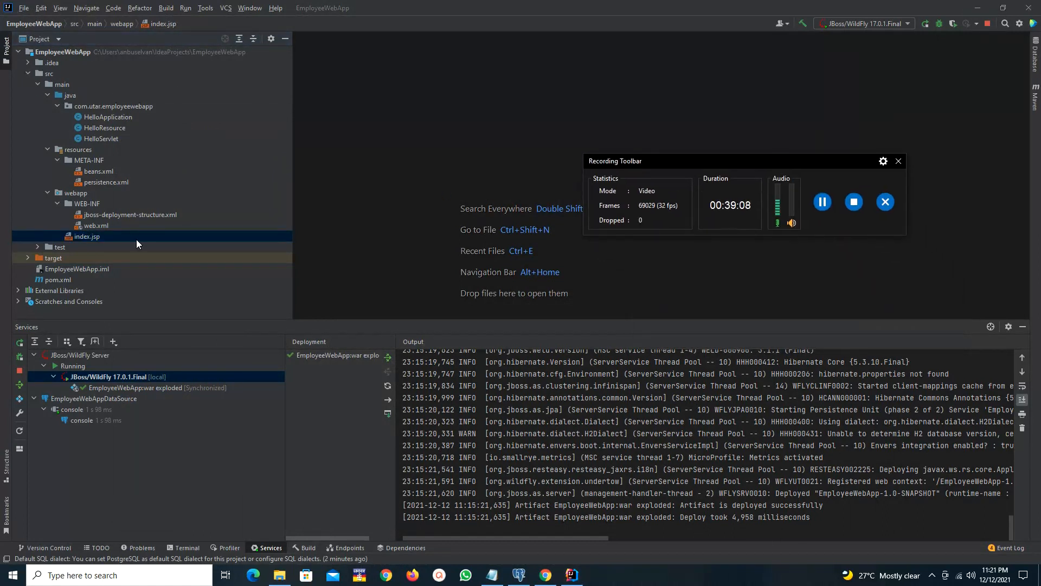
click(27, 257)
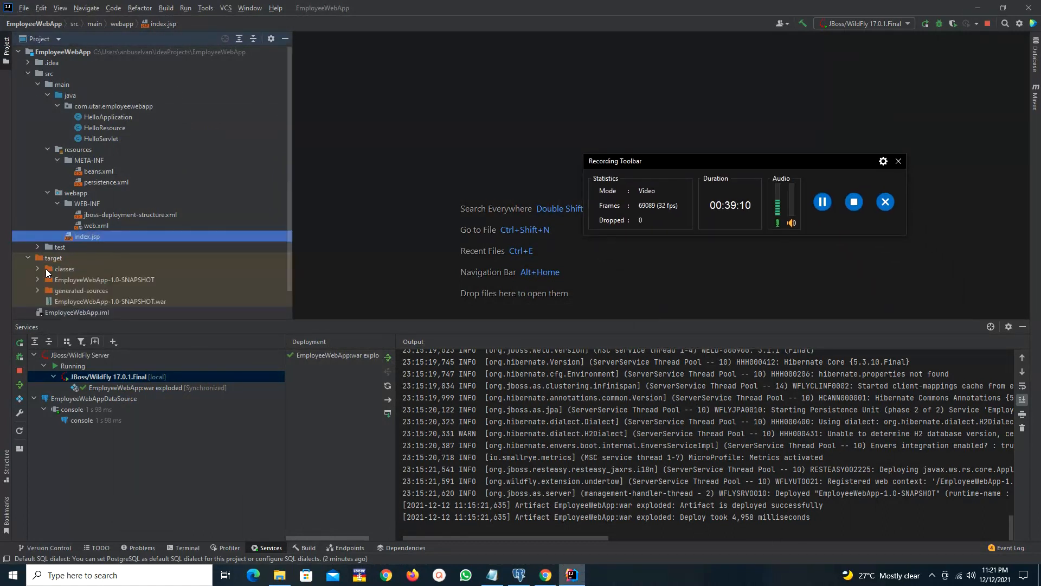
scroll(178, 272, down, 2)
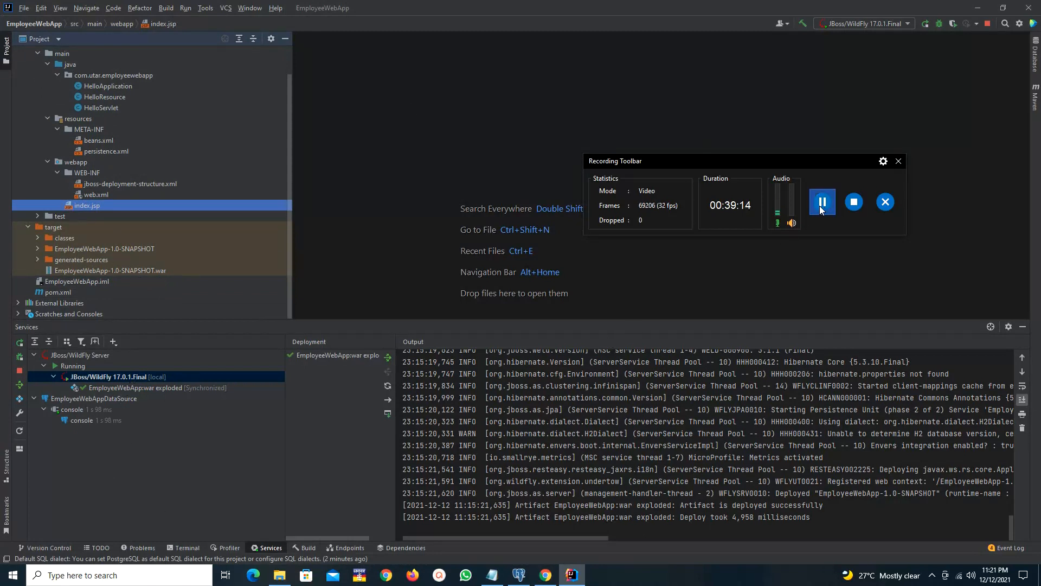
drag(720, 156, 773, 453)
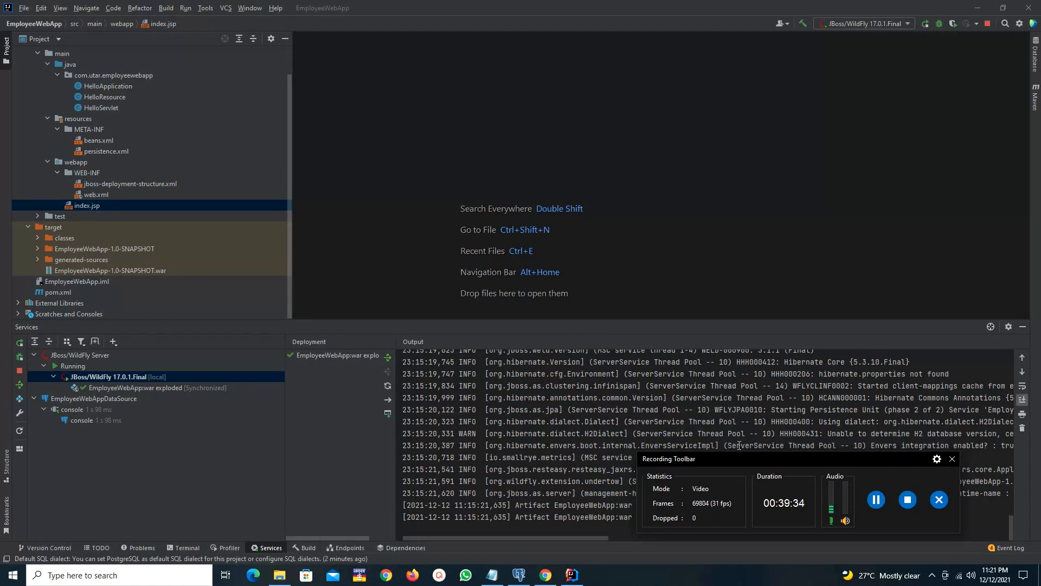
drag(745, 458, 453, 70)
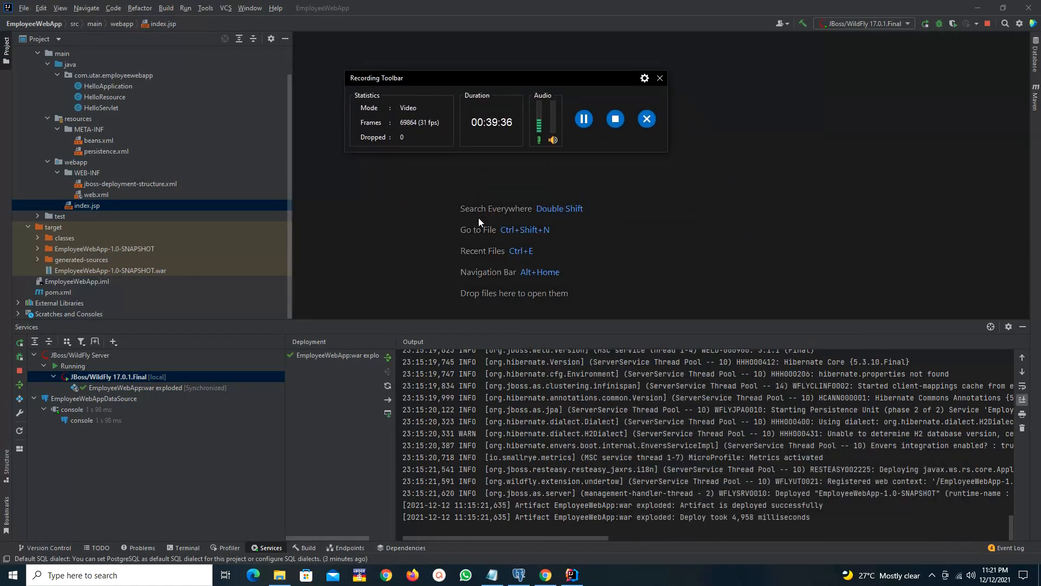